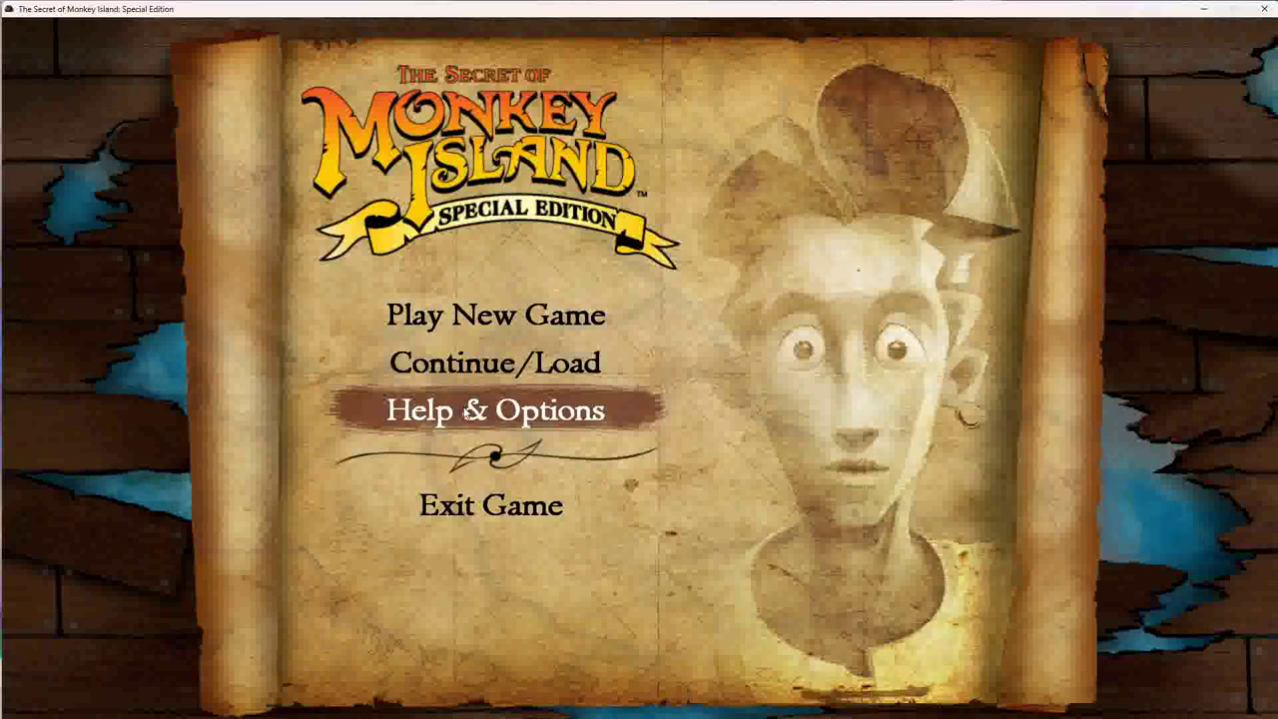
Step: Look over the audio settings under Help & Options, then go back to the title menu
{"action": "left_click", "coordinate": [470, 411]}
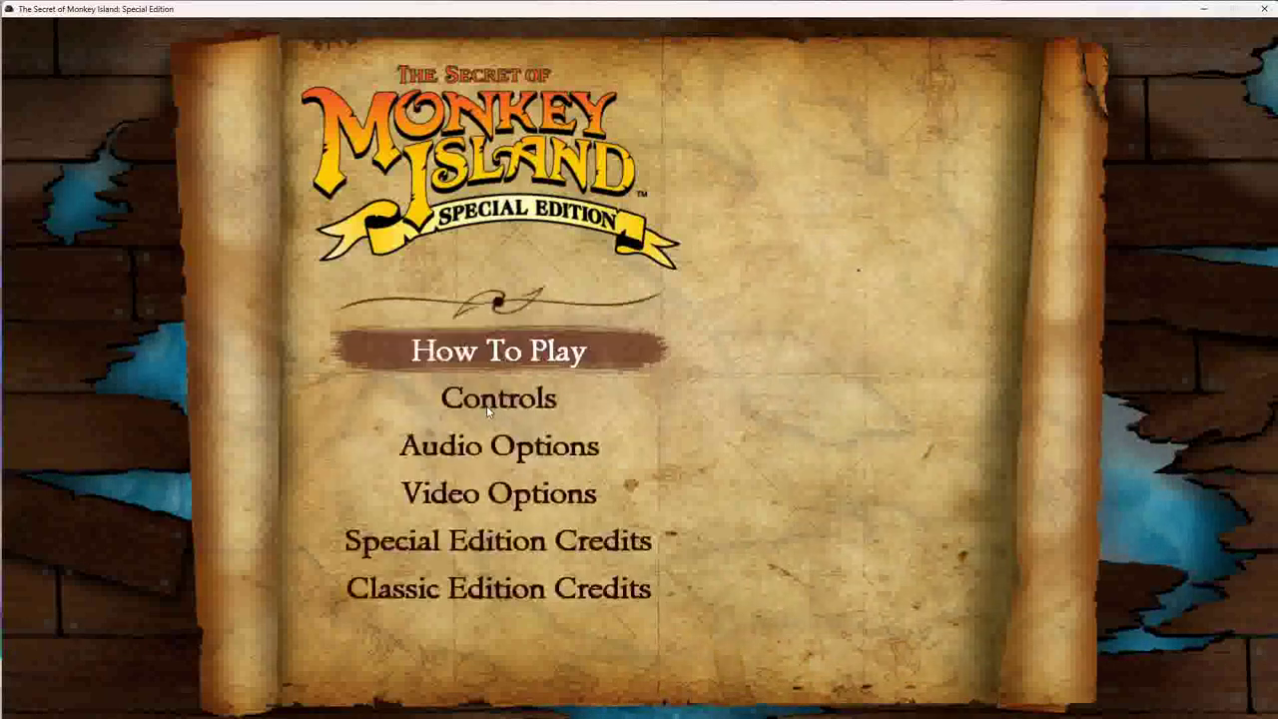
{"action": "left_click", "coordinate": [493, 449]}
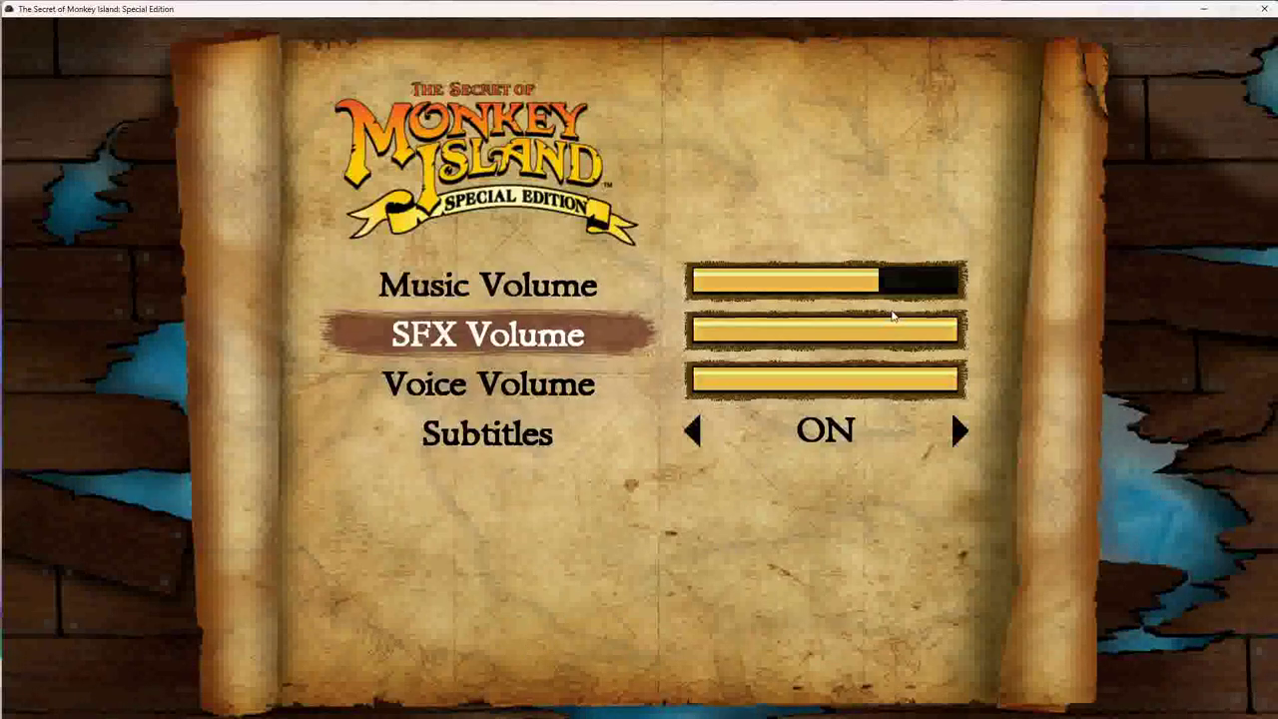
{"action": "key", "text": "Escape"}
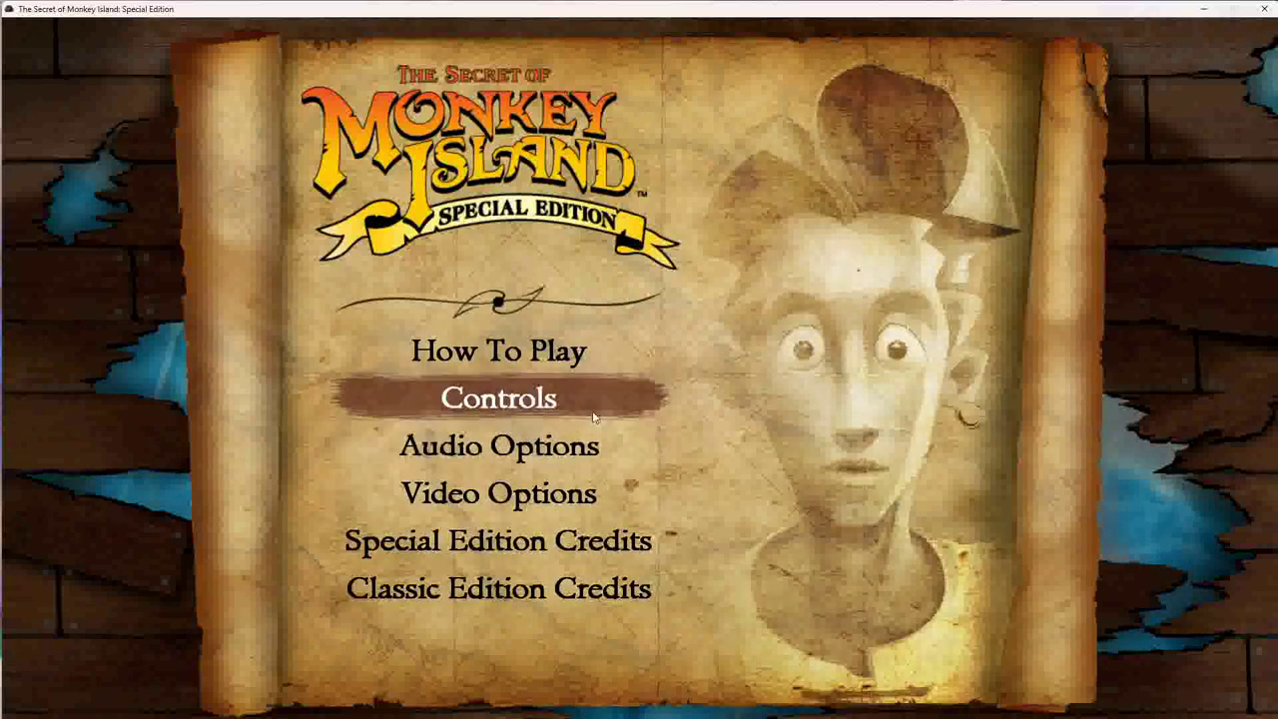
{"action": "key", "text": "Escape"}
Step: Load the 'Autosave: Part One' saved game and confirm with Yes
{"action": "left_click", "coordinate": [594, 362]}
{"action": "left_click", "coordinate": [583, 356]}
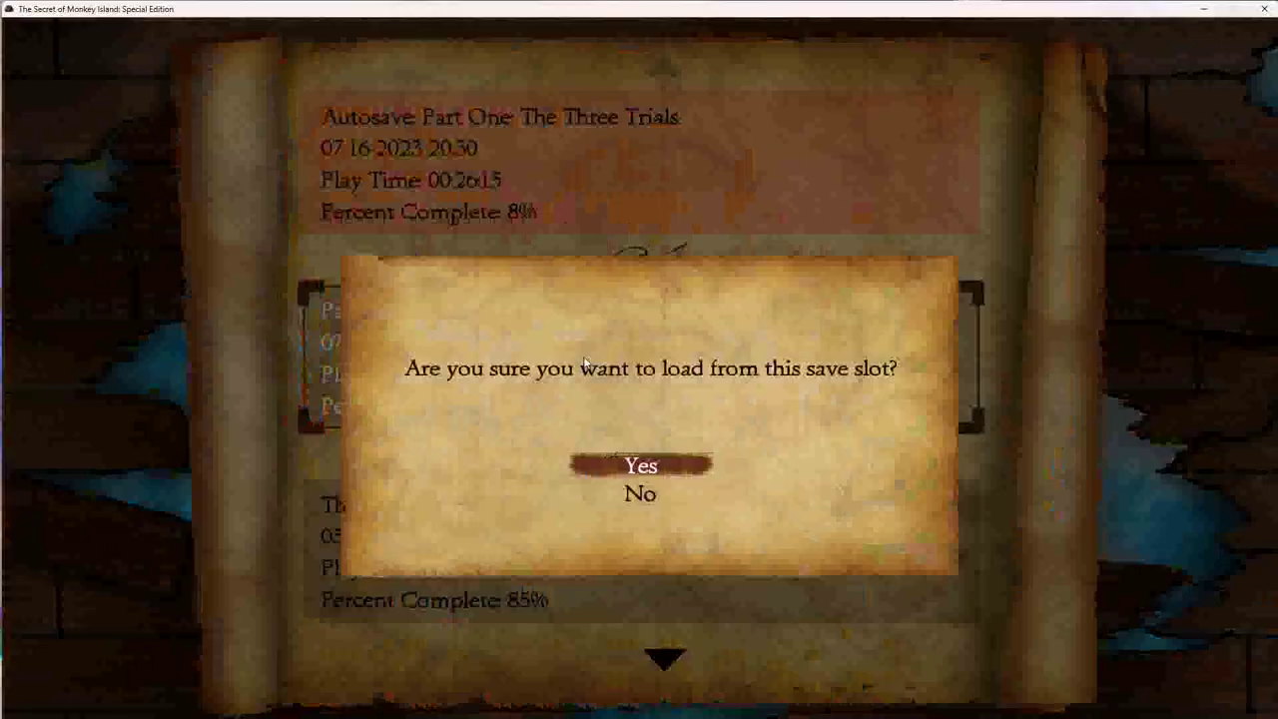
{"action": "left_click", "coordinate": [631, 467]}
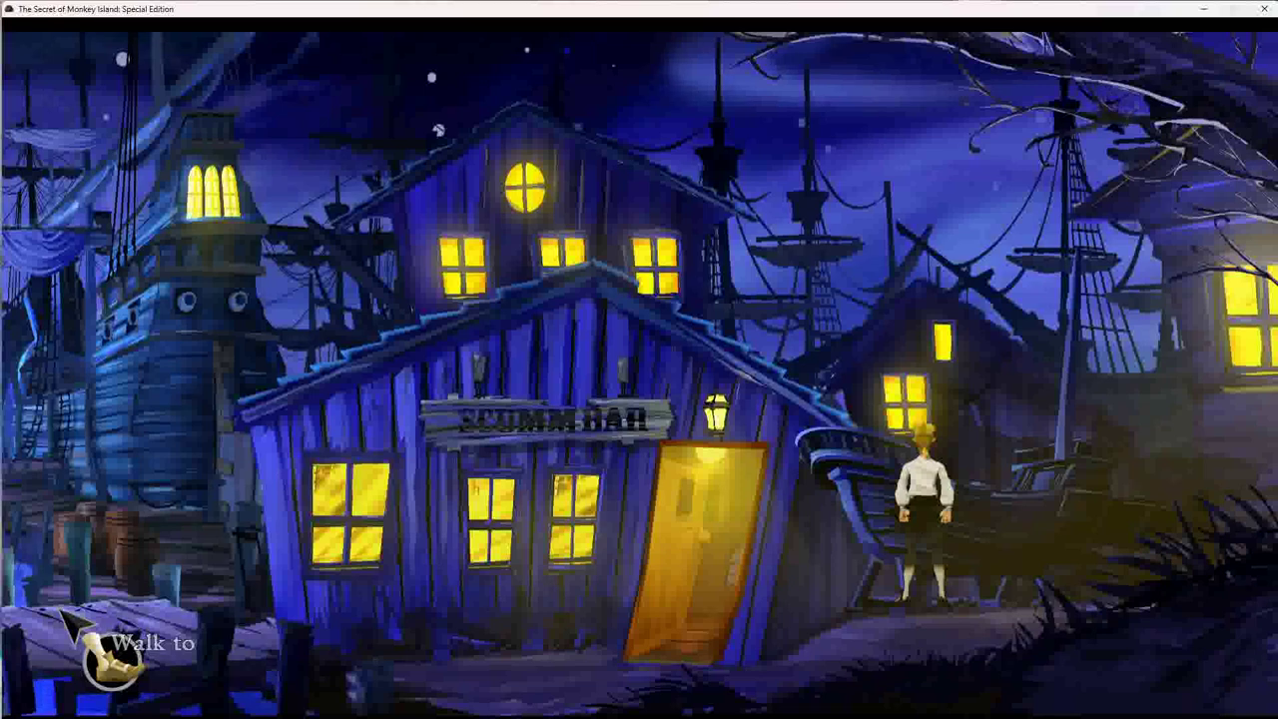
Step: Walk Guybrush right along the dock and examine the hunk of meat in his inventory
{"action": "left_click", "coordinate": [1233, 489]}
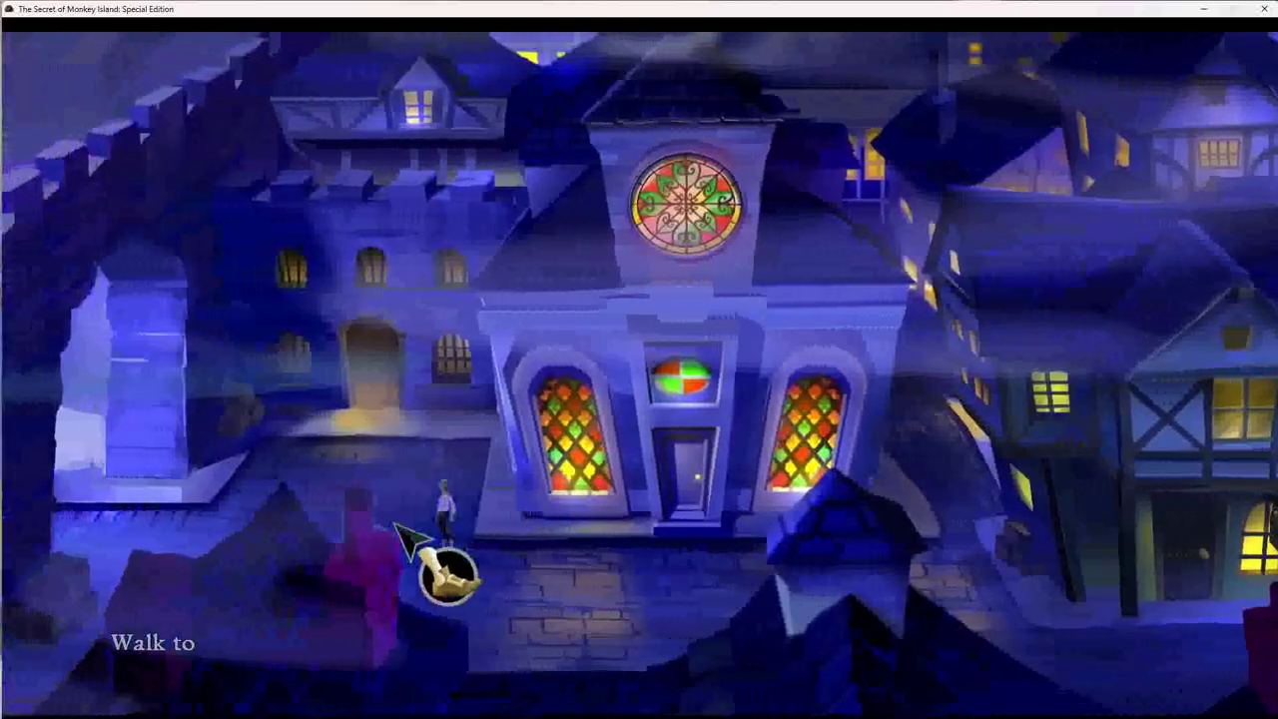
{"action": "key", "text": "i"}
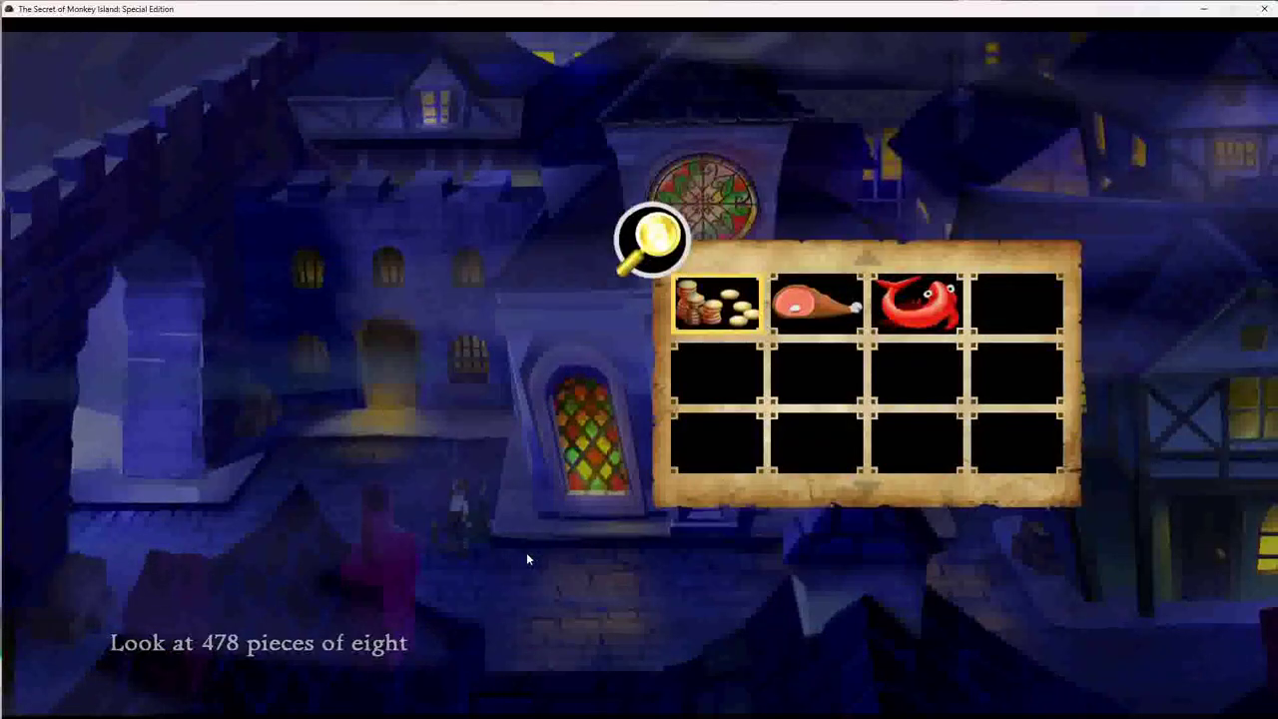
{"action": "left_click", "coordinate": [791, 321]}
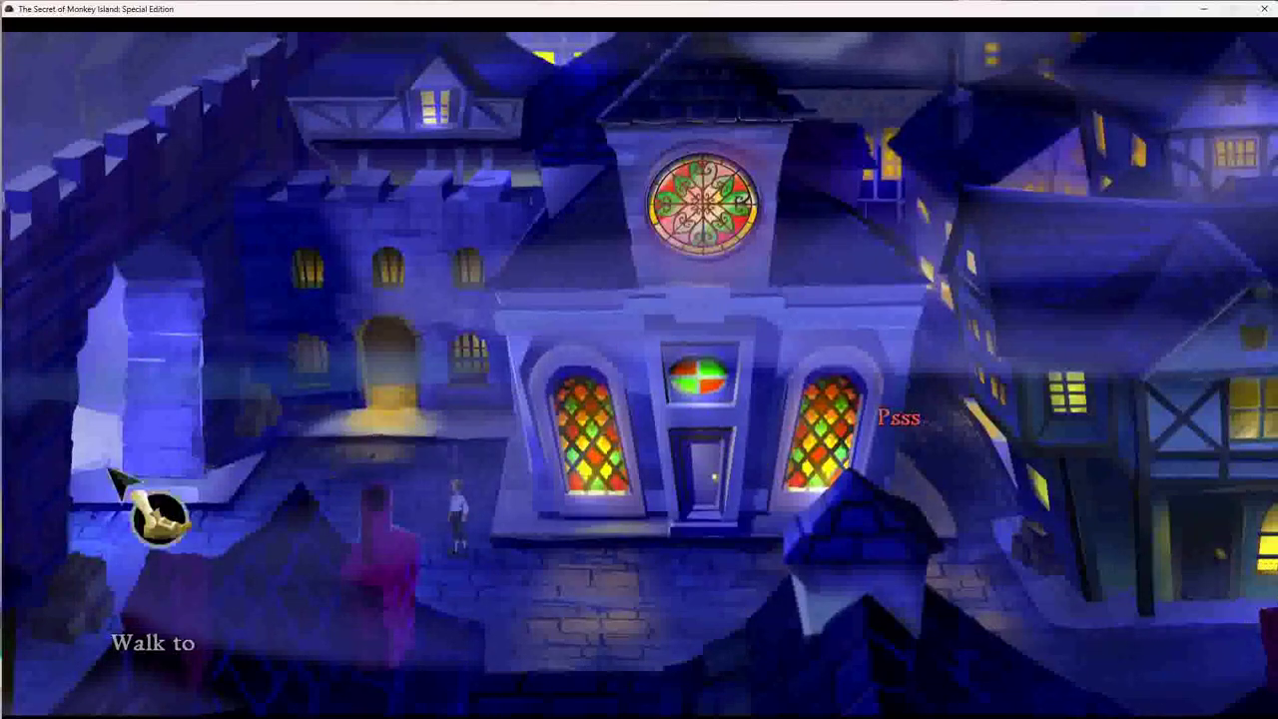
Step: Walk to the archway, check the inventory holding 478 pieces of eight, and pause the game
{"action": "left_click", "coordinate": [110, 500]}
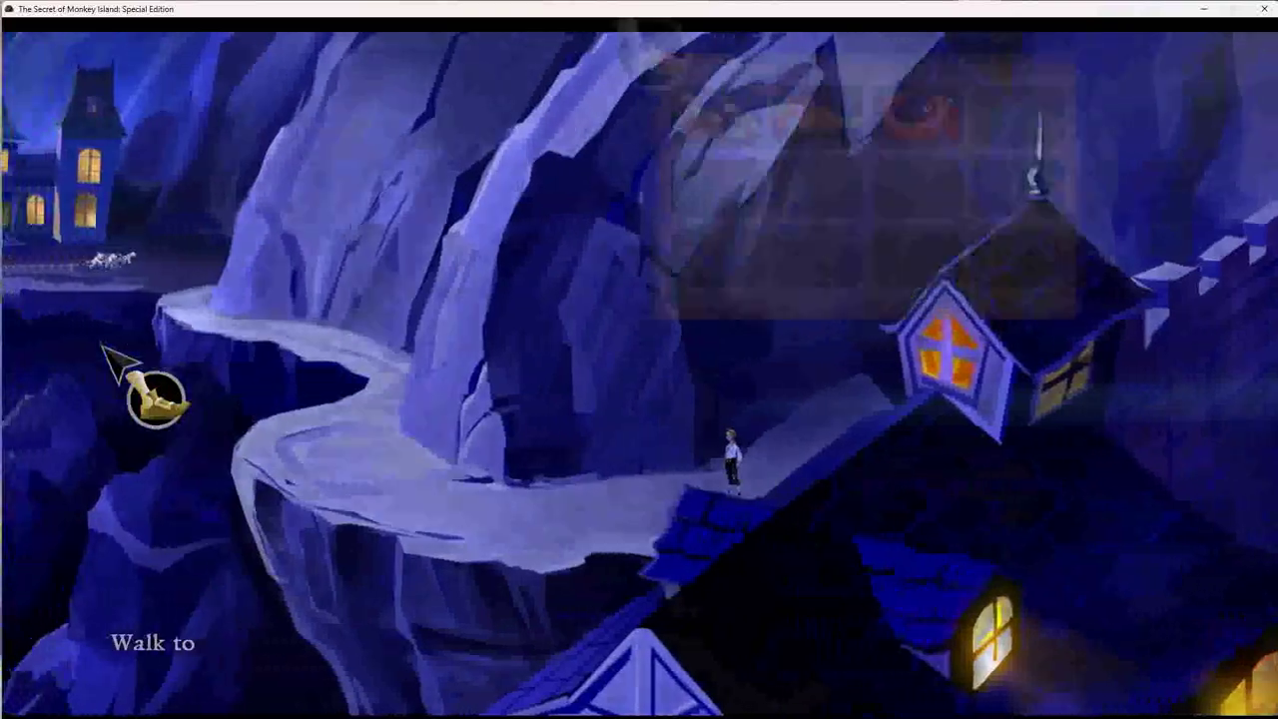
{"action": "key", "text": "i"}
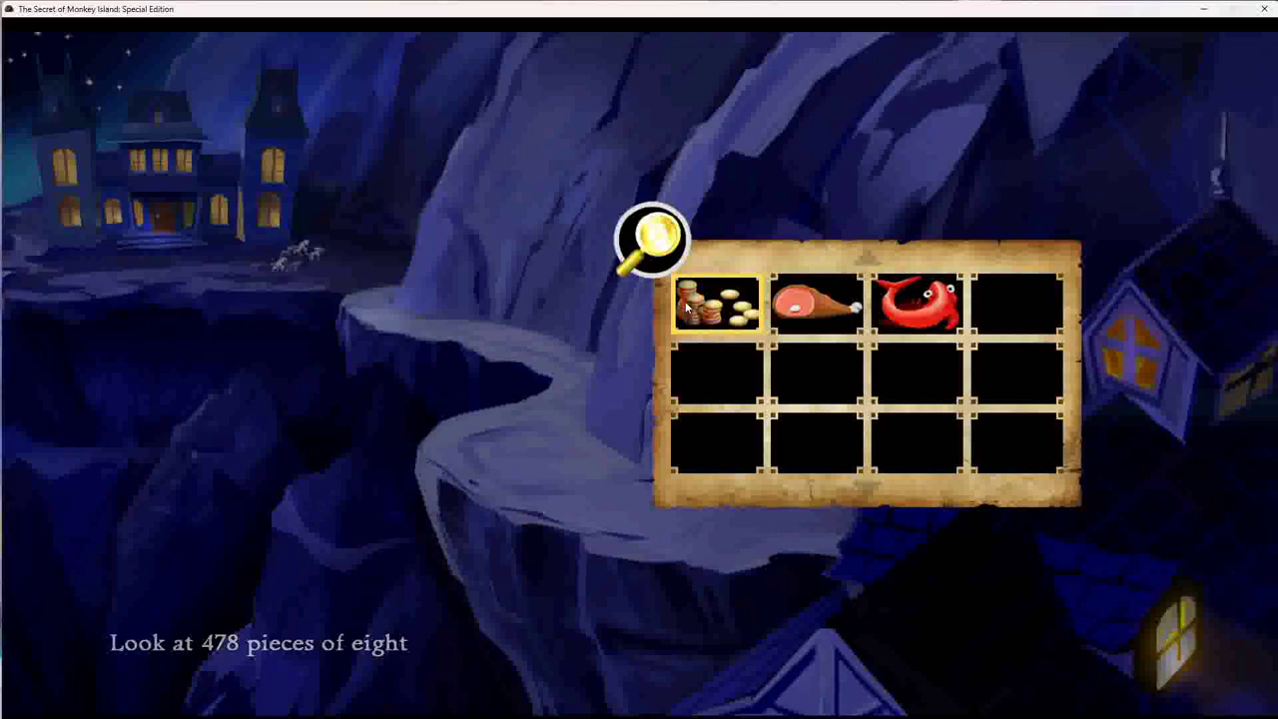
{"action": "key", "text": "Escape"}
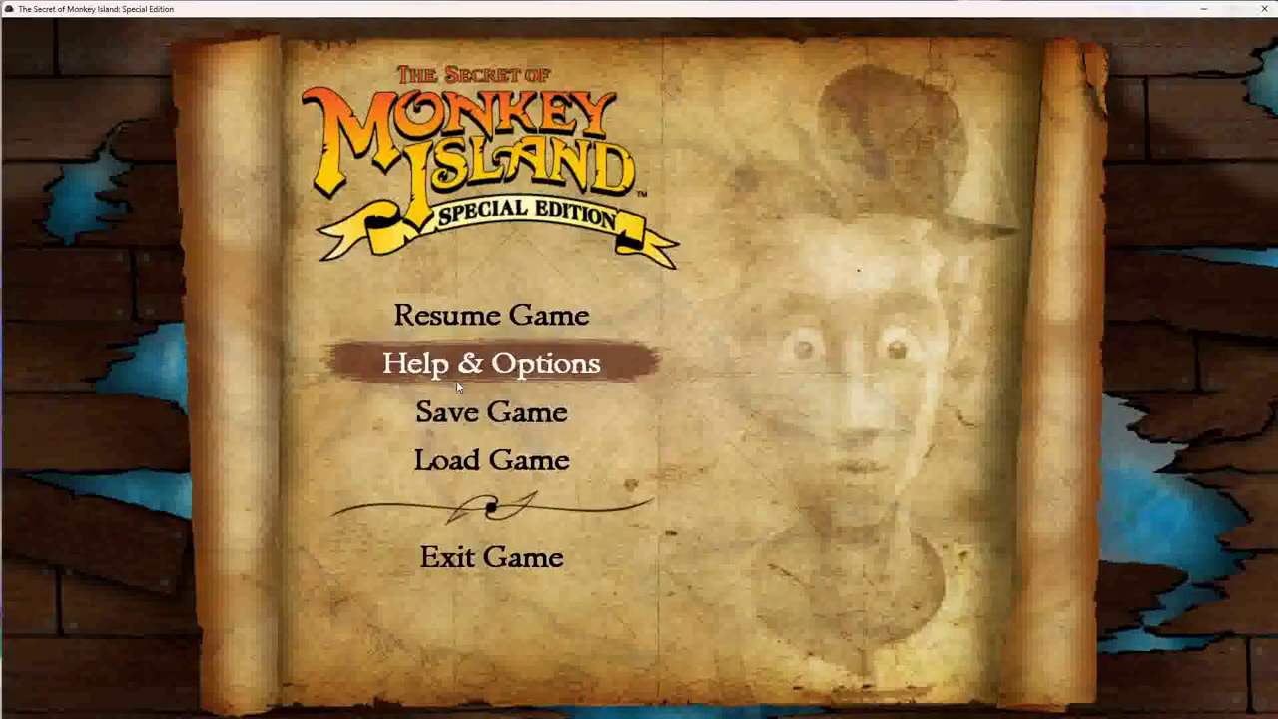
Step: Reload the Part One autosave from the saved games list and confirm it
{"action": "left_click", "coordinate": [463, 459]}
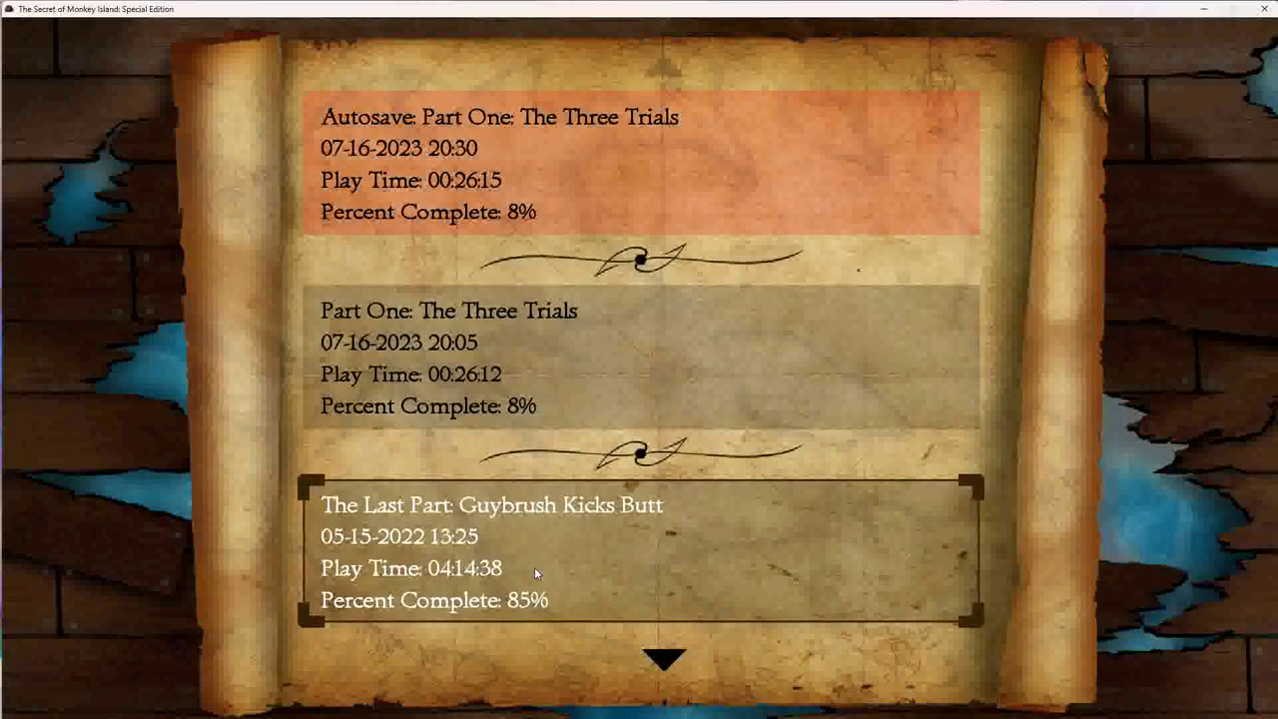
{"action": "left_click", "coordinate": [651, 664]}
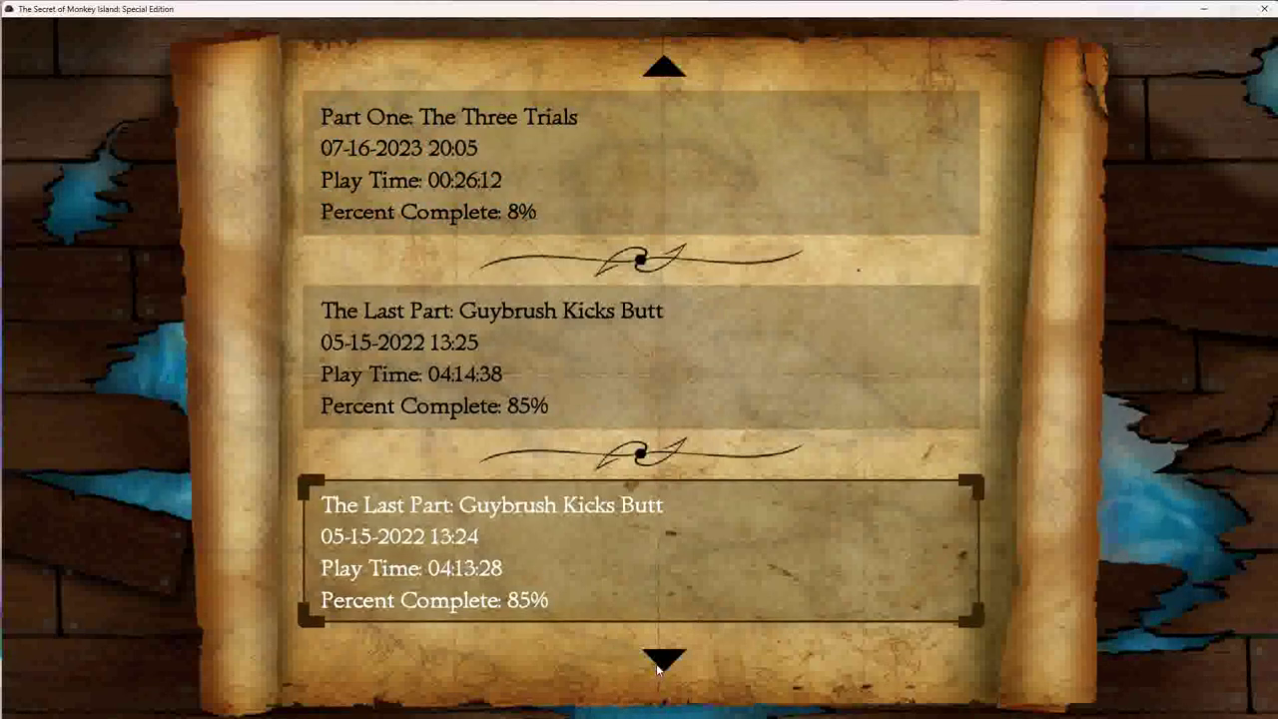
{"action": "left_click", "coordinate": [655, 663]}
{"action": "left_click", "coordinate": [657, 664]}
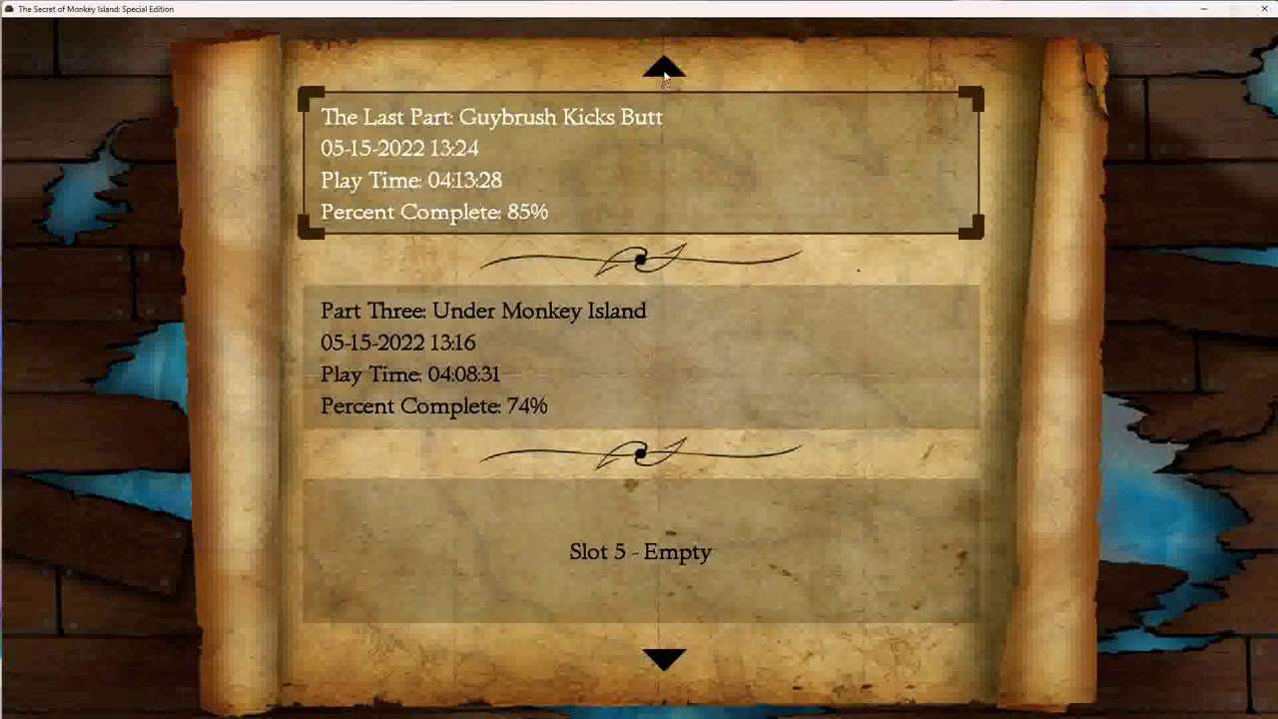
{"action": "left_click", "coordinate": [664, 78]}
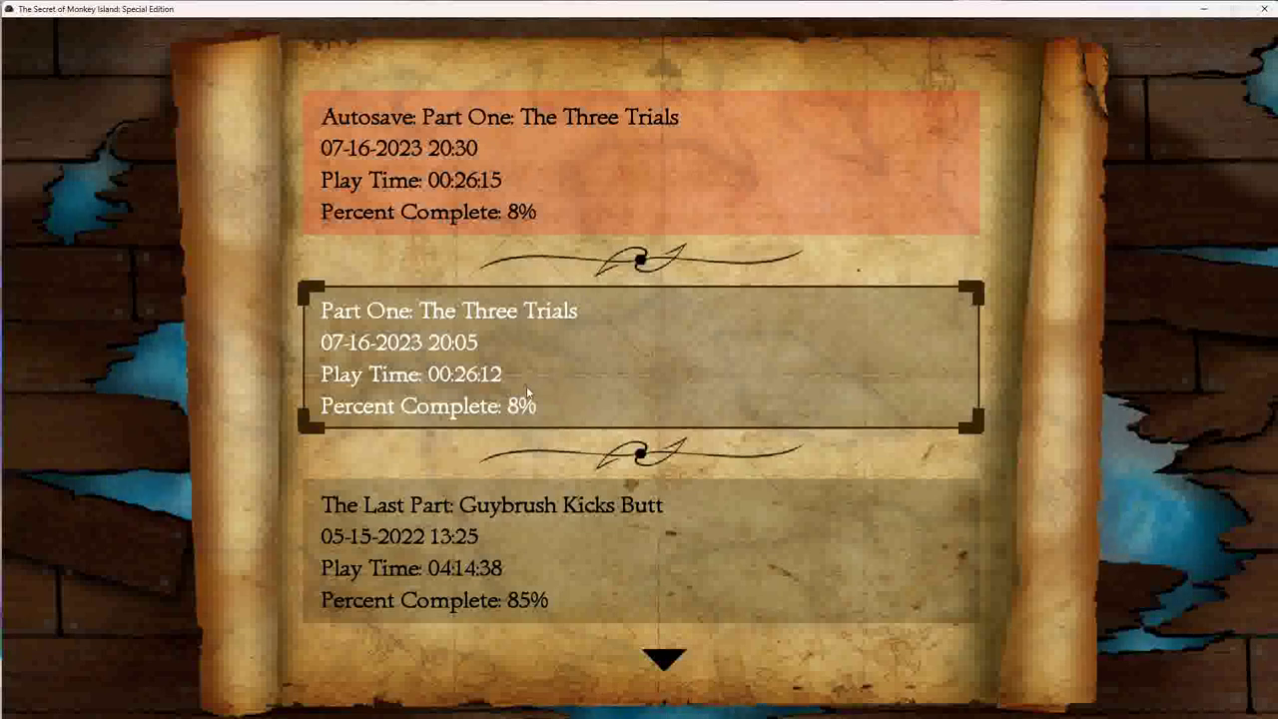
{"action": "left_click", "coordinate": [520, 163]}
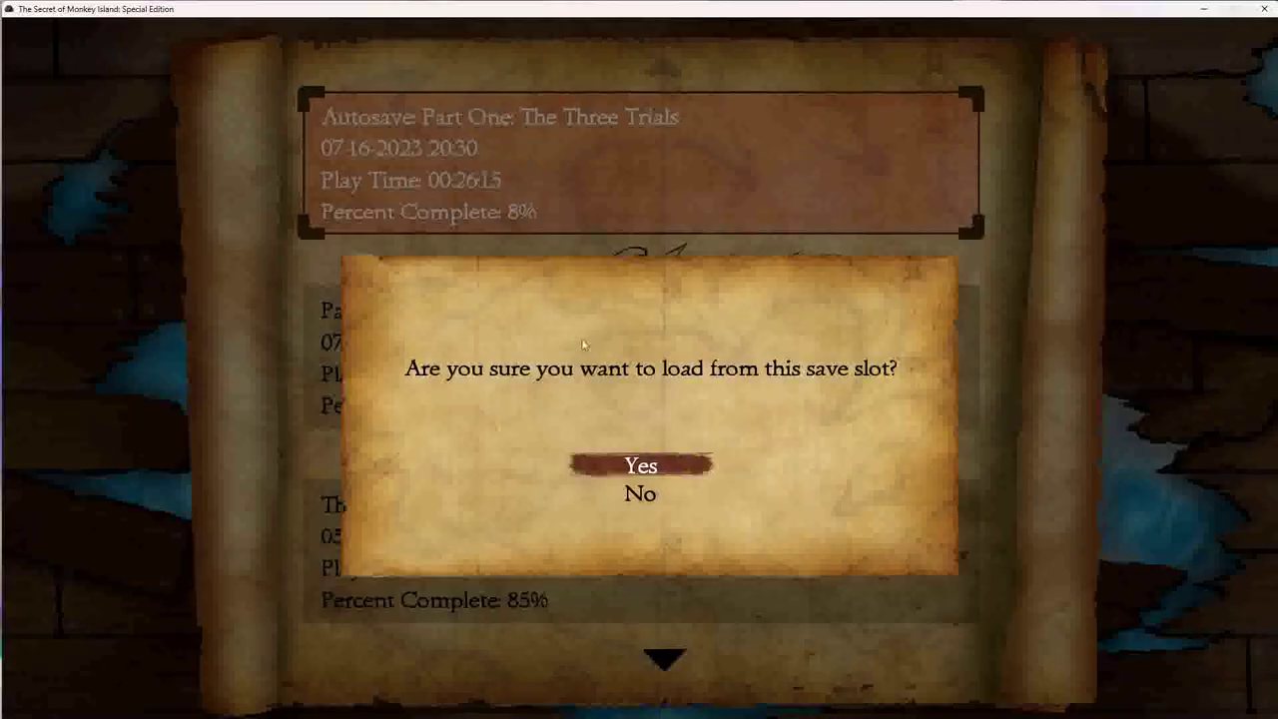
{"action": "left_click", "coordinate": [654, 466]}
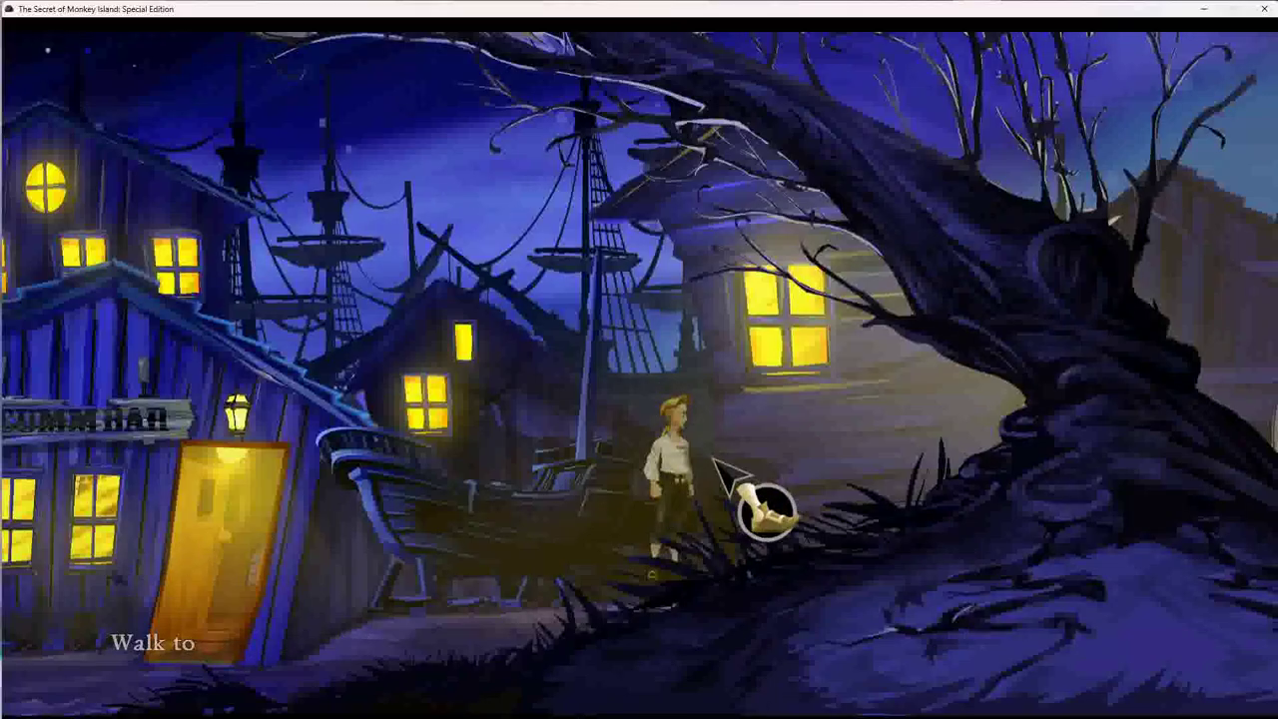
Step: Glance at the inventory, close it, and resume play
{"action": "key", "text": "i"}
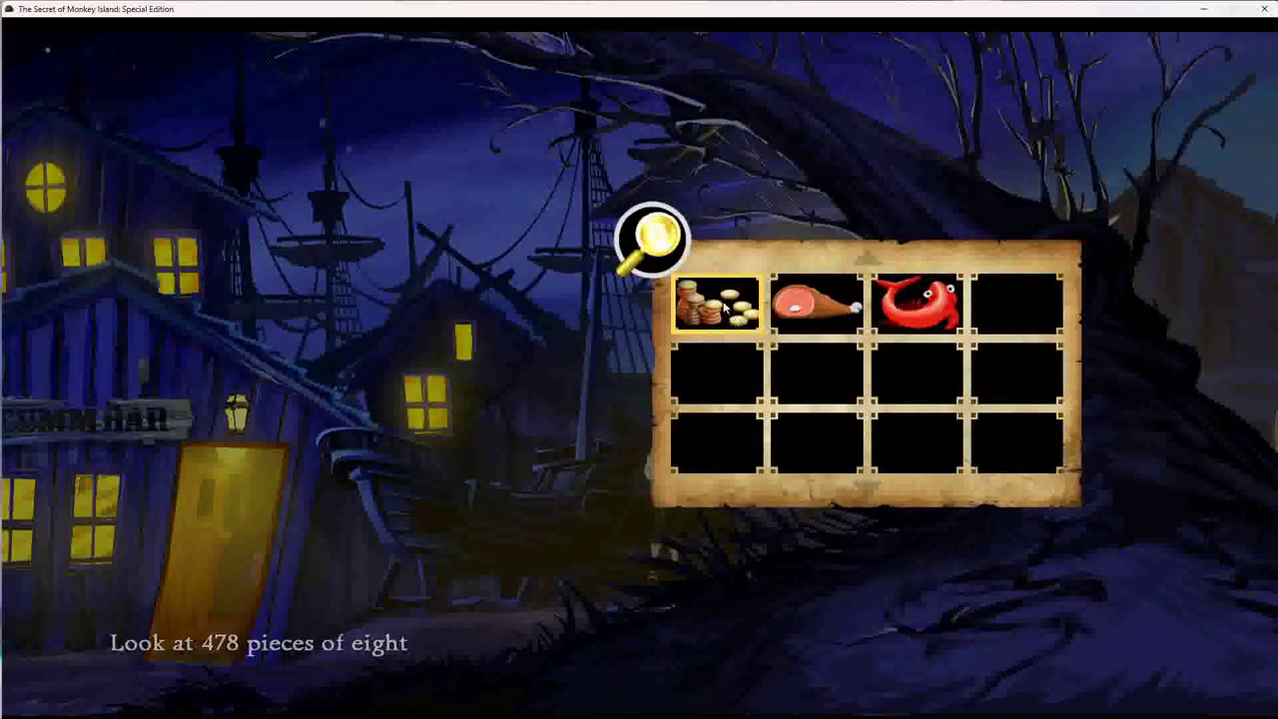
{"action": "key", "text": "Escape"}
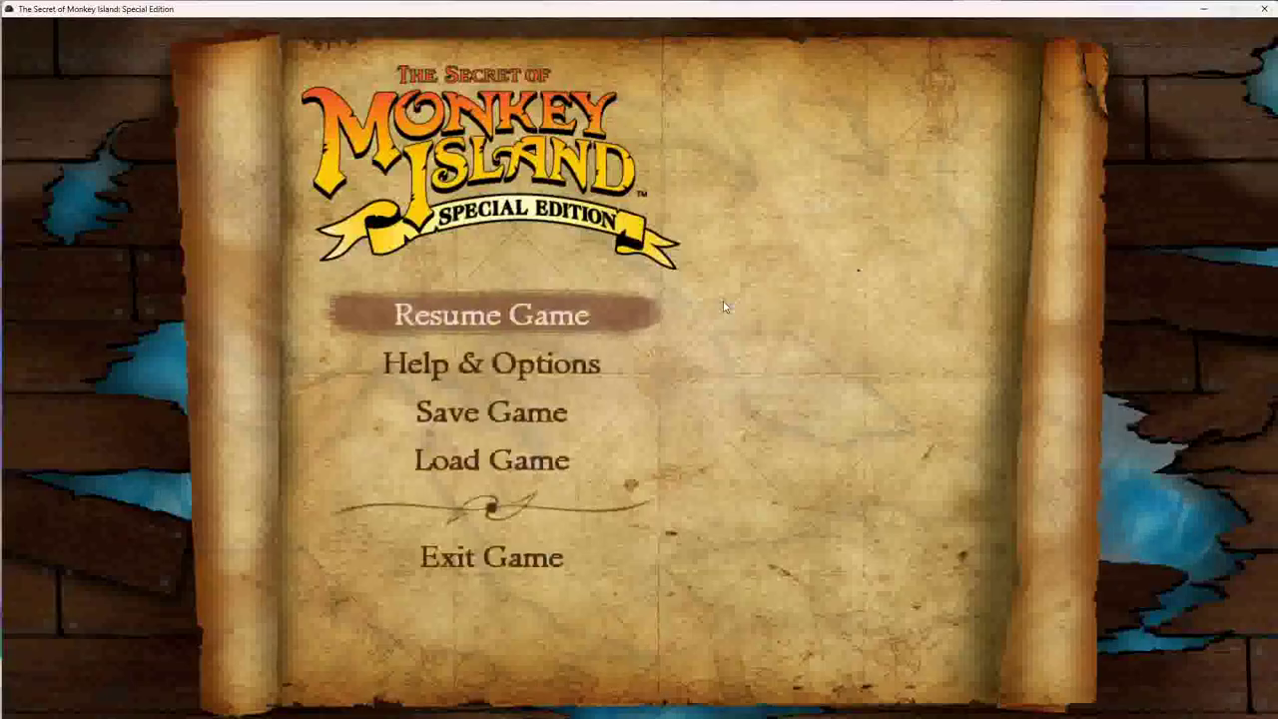
{"action": "key", "text": "Escape"}
Step: Walk across the street and start a conversation with the Citizen of Mêlée
{"action": "left_click", "coordinate": [1222, 372]}
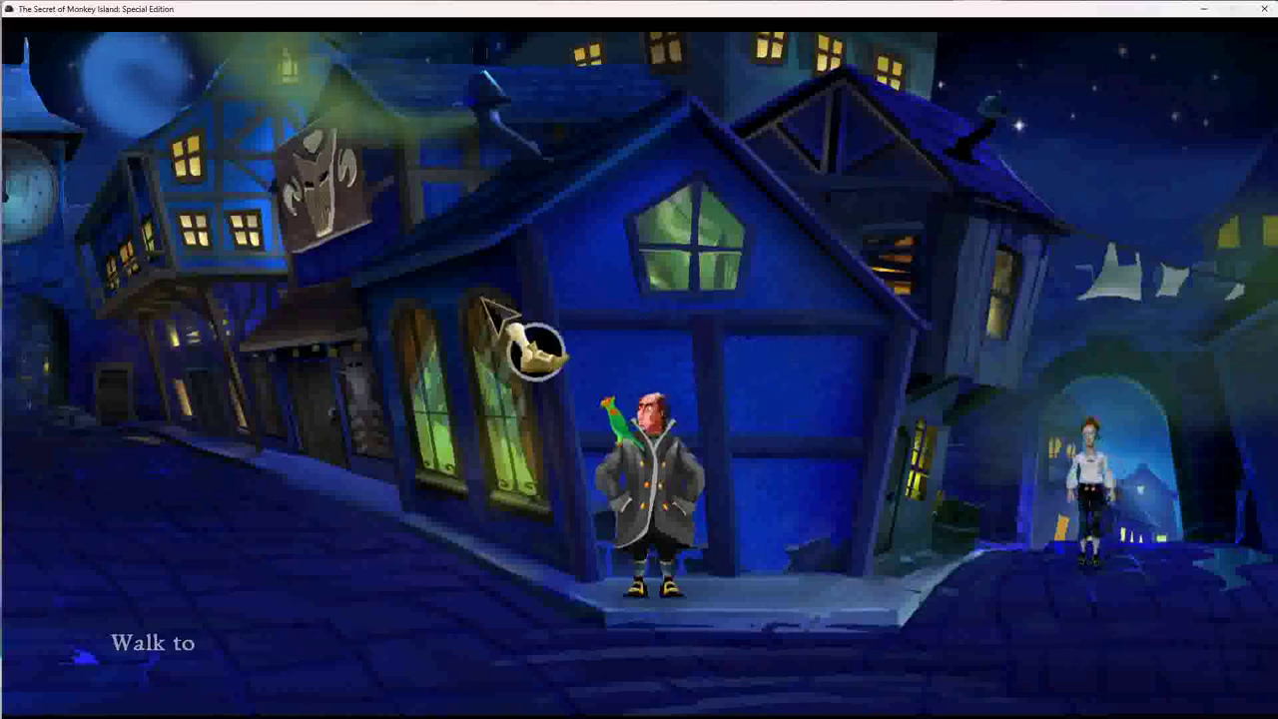
{"action": "left_click", "coordinate": [140, 485]}
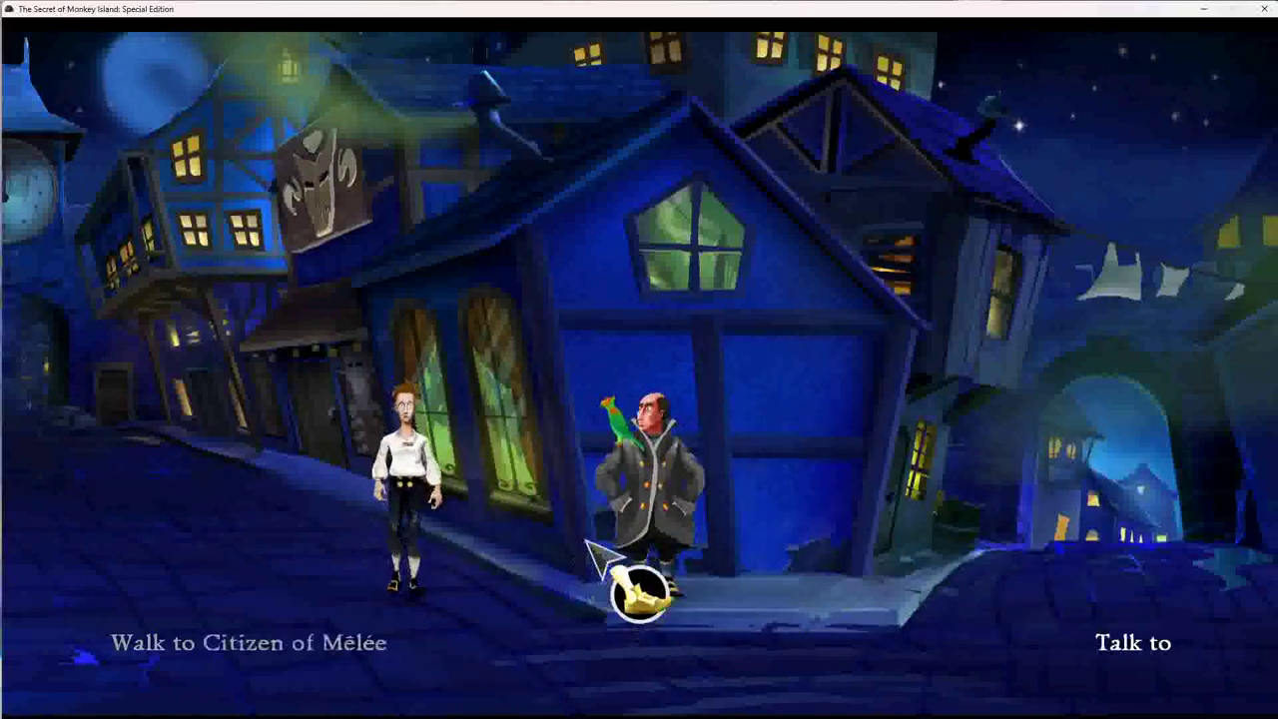
{"action": "left_click", "coordinate": [679, 490]}
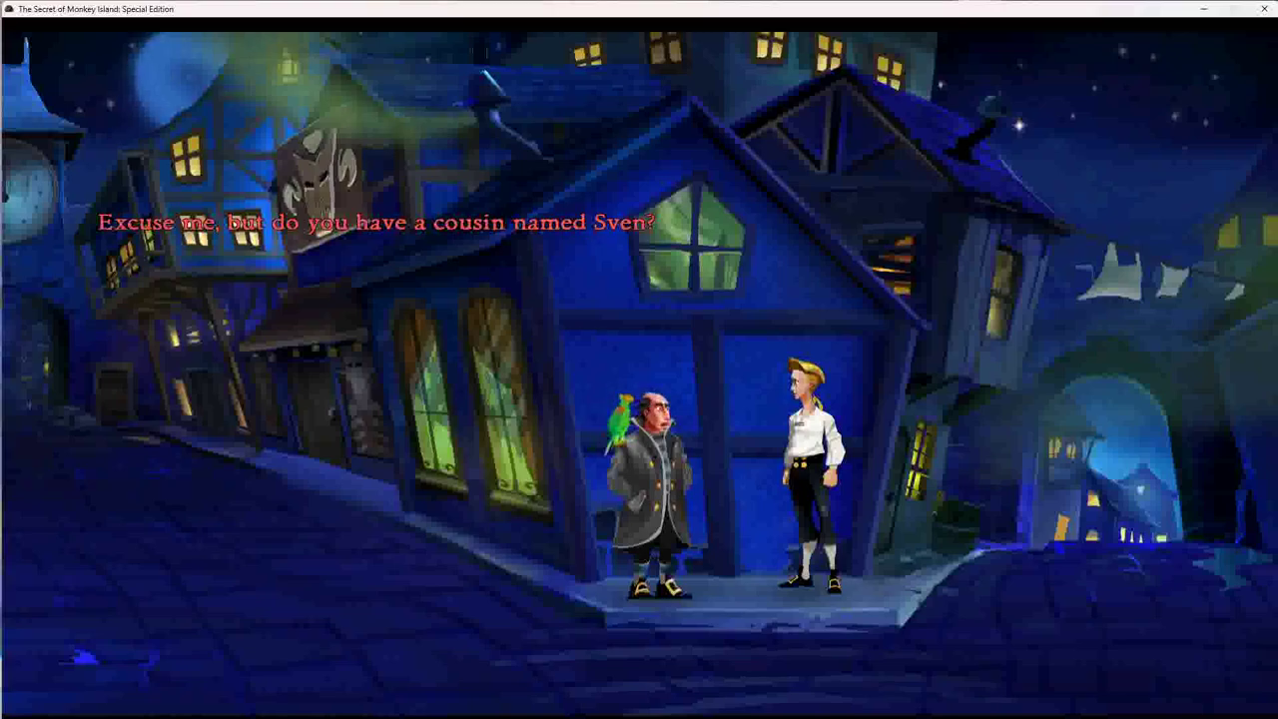
{"action": "key", "text": "Escape"}
{"action": "key", "text": "Escape"}
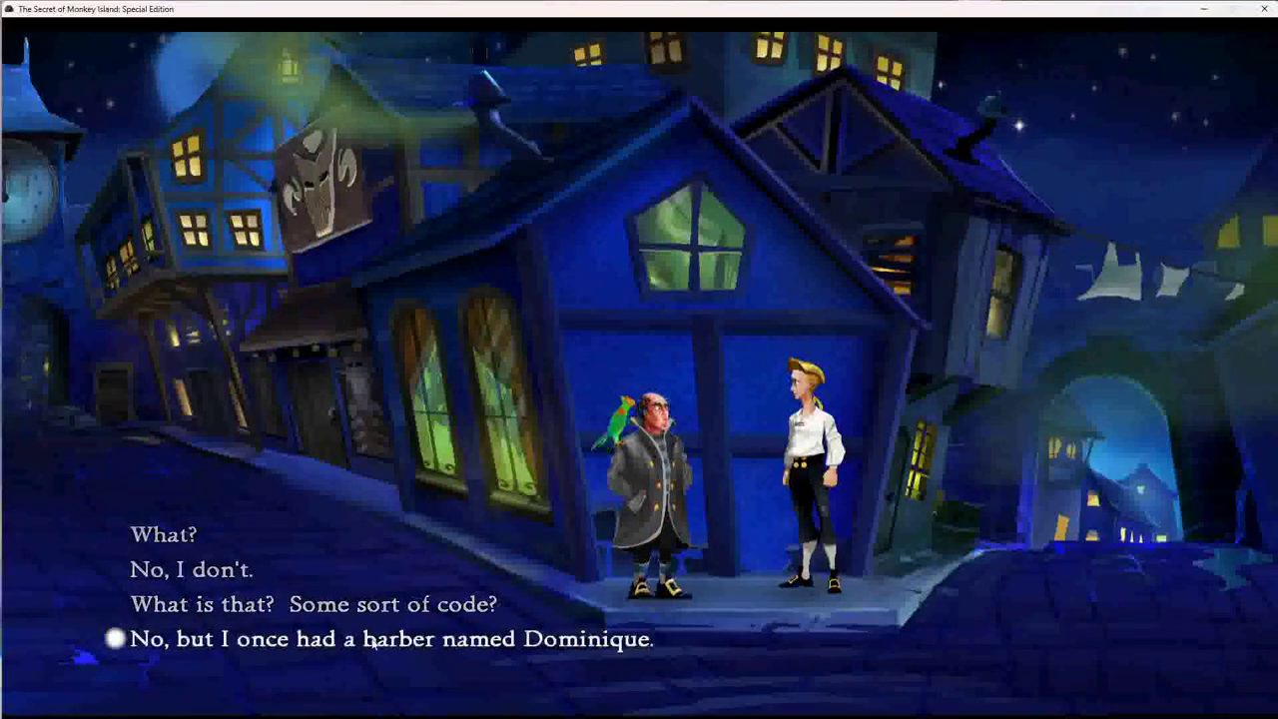
Step: Mention the barber Dominique, agree to buy his item as a gift, and walk away
{"action": "left_click", "coordinate": [379, 639]}
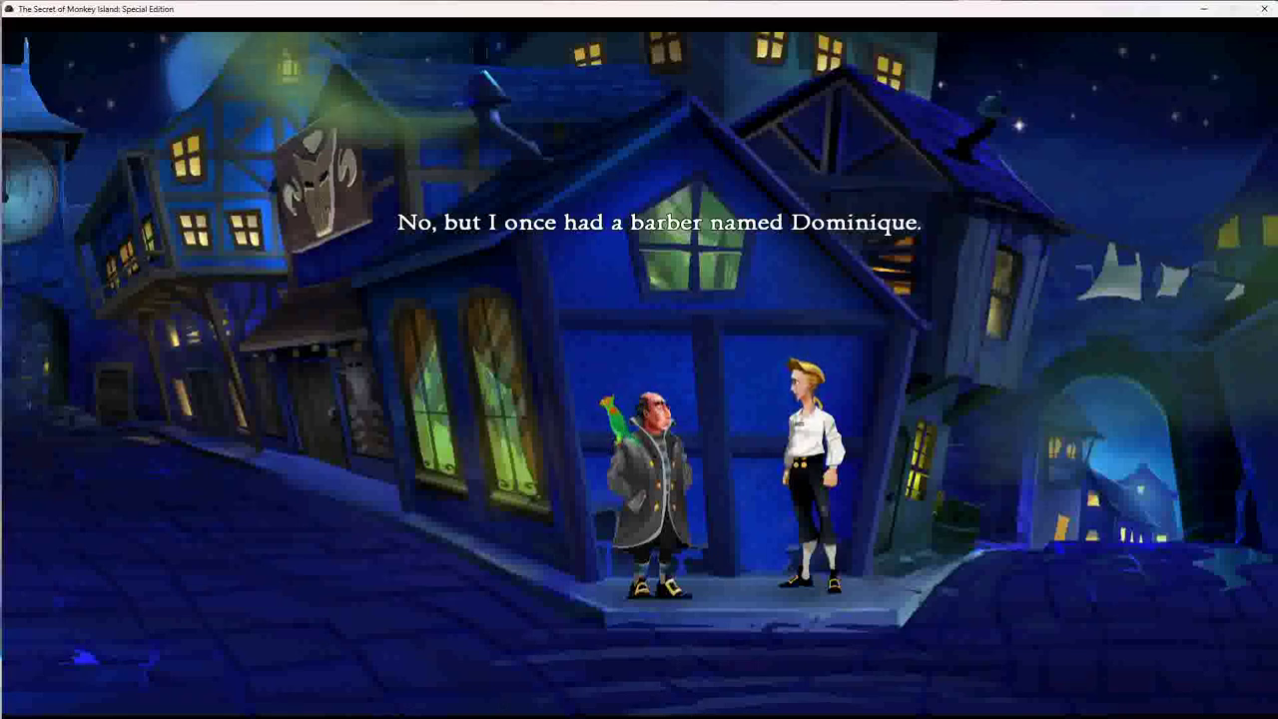
{"action": "key", "text": "Escape"}
{"action": "key", "text": "Escape"}
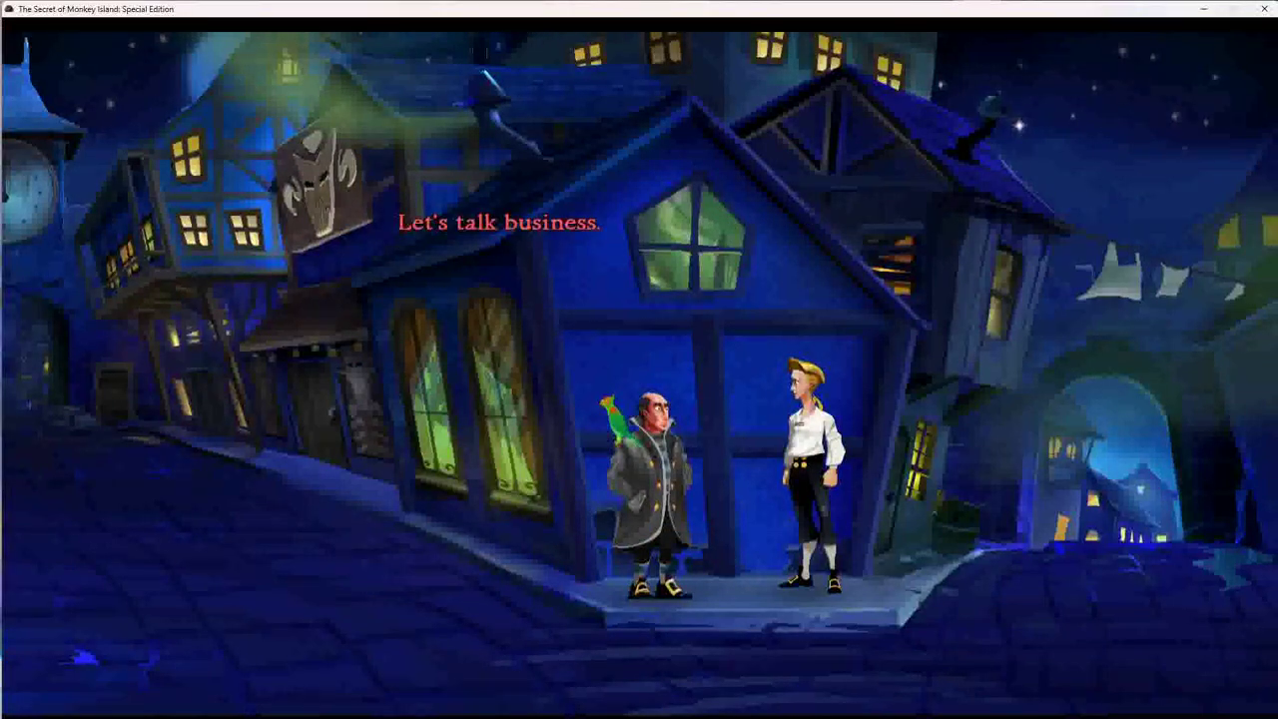
{"action": "key", "text": "Escape"}
{"action": "key", "text": "Escape"}
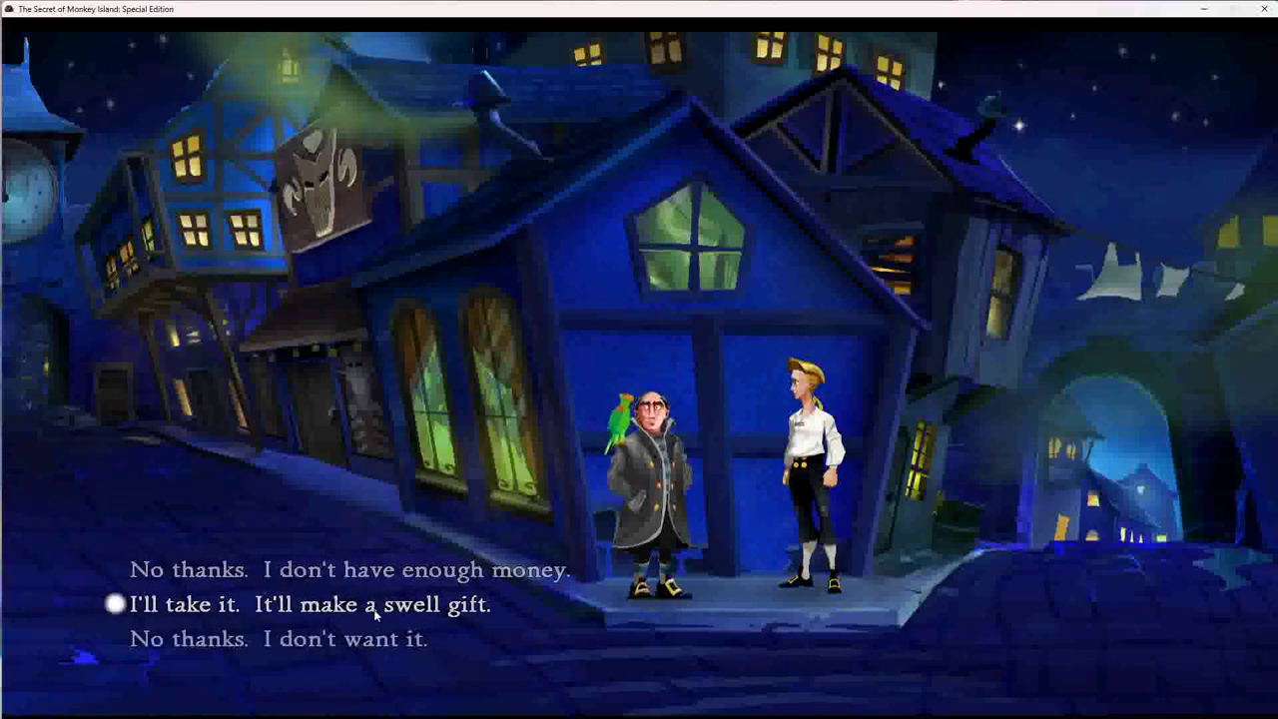
{"action": "left_click", "coordinate": [377, 613]}
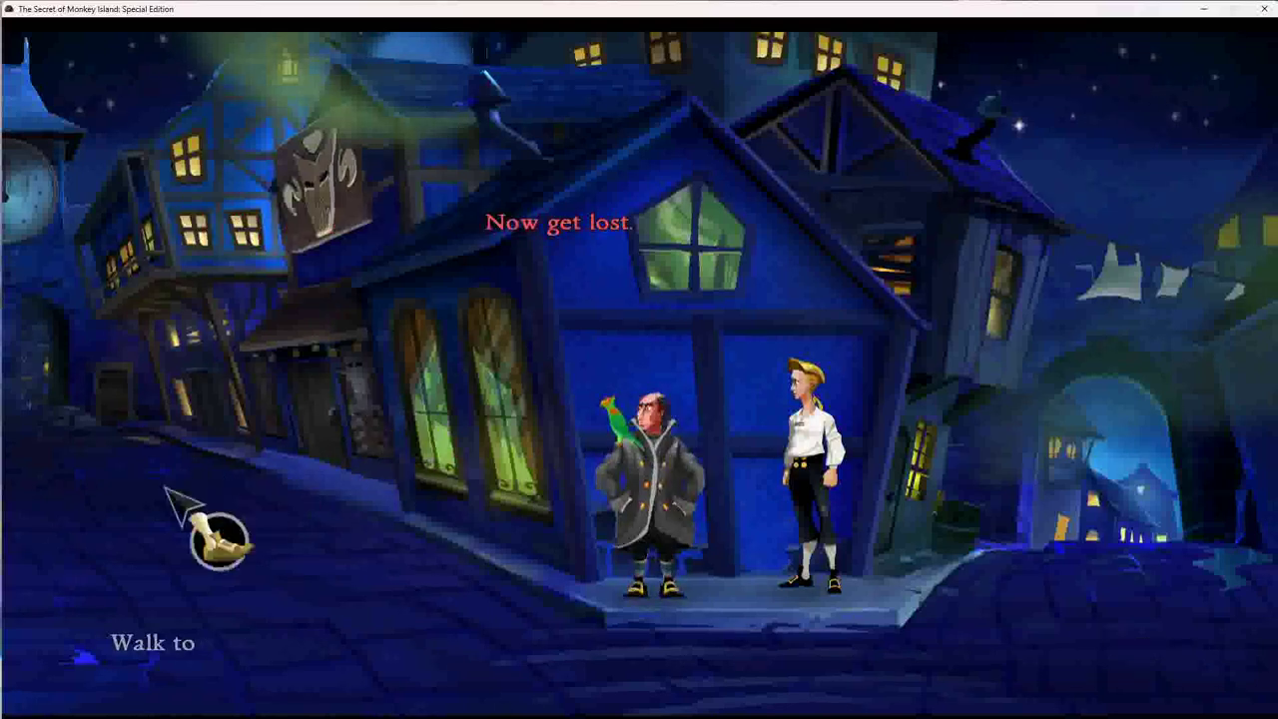
{"action": "left_click", "coordinate": [50, 651]}
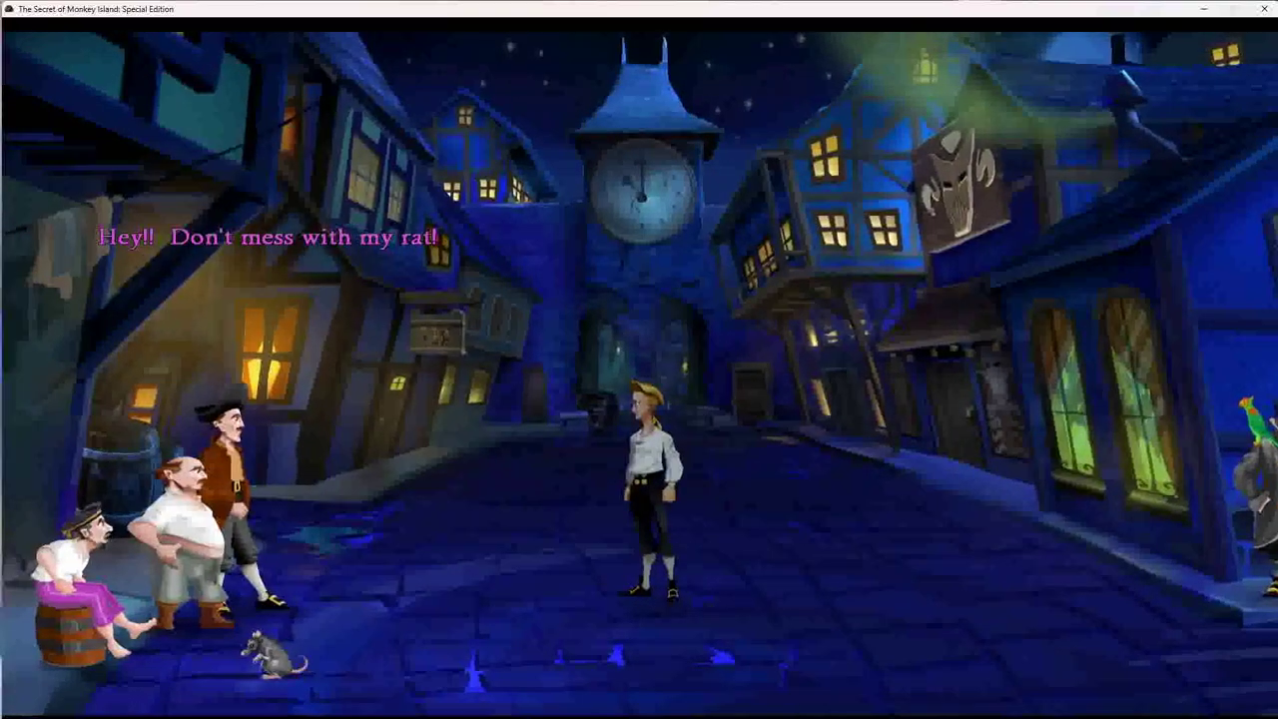
Step: Talk to the three pirates, praising their rat and saying Guybrush loves rats
{"action": "left_click", "coordinate": [240, 554]}
{"action": "left_click", "coordinate": [239, 554]}
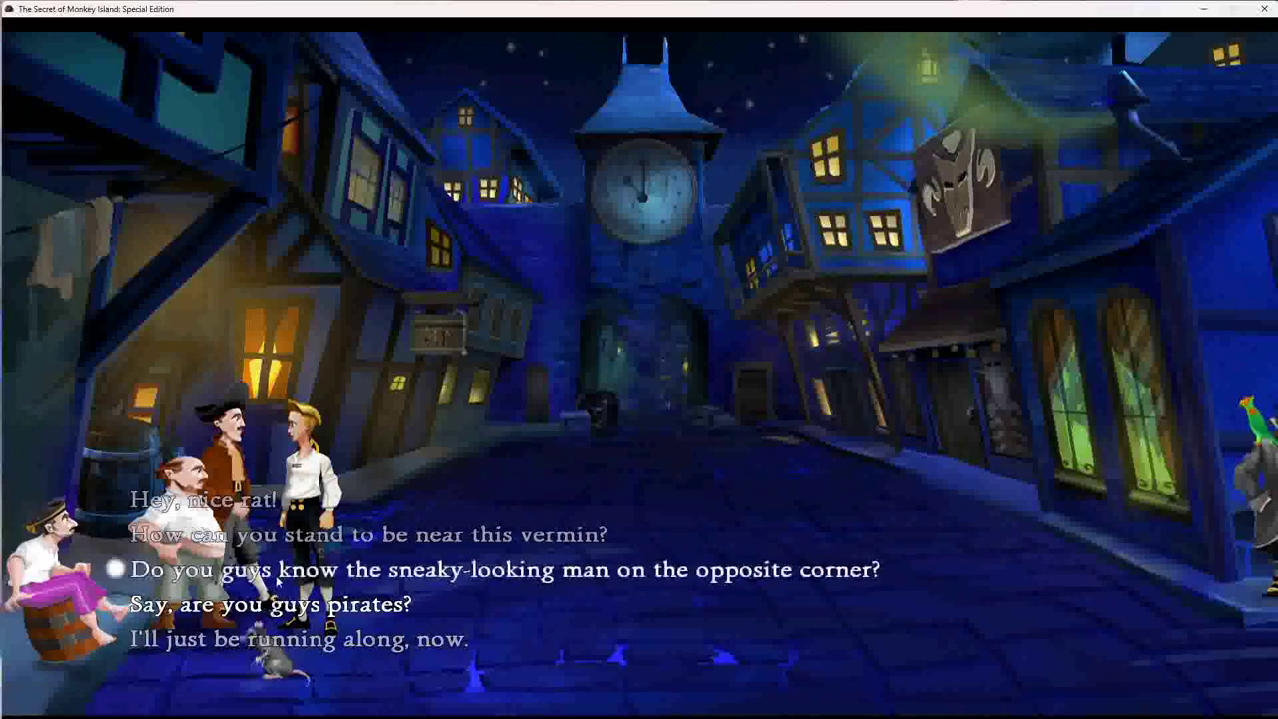
{"action": "left_click", "coordinate": [200, 499]}
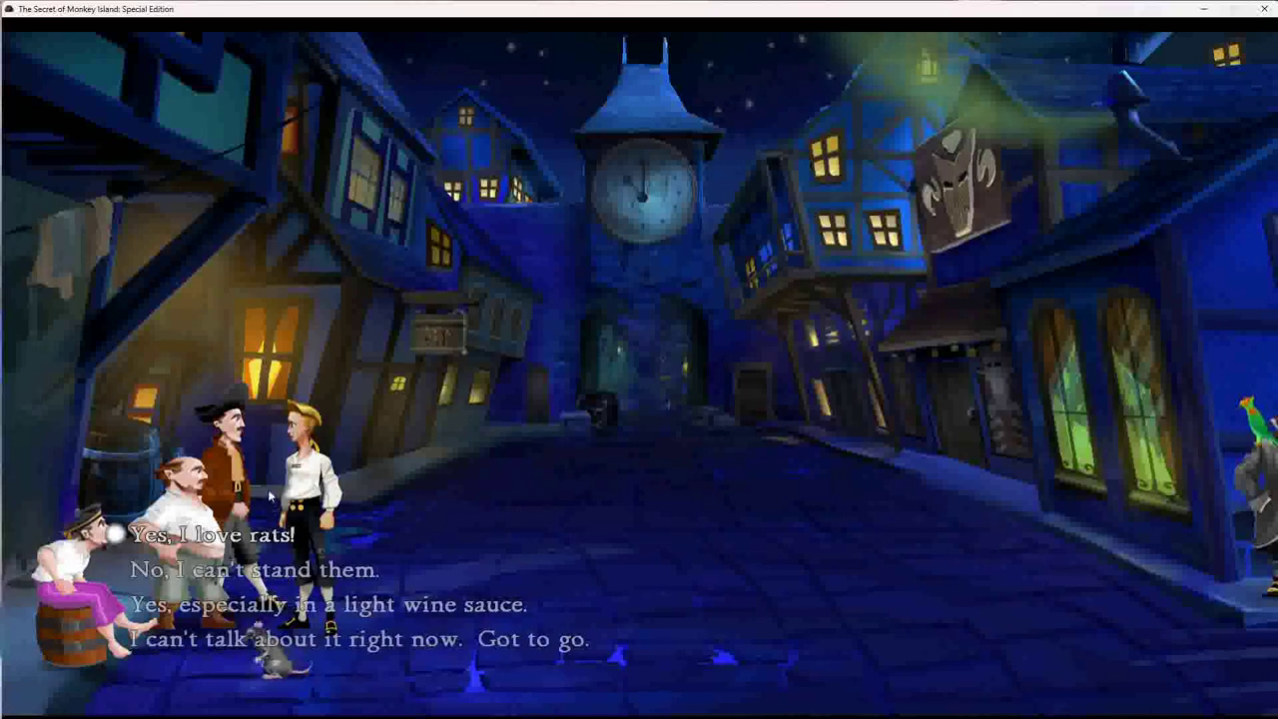
{"action": "left_click", "coordinate": [150, 535]}
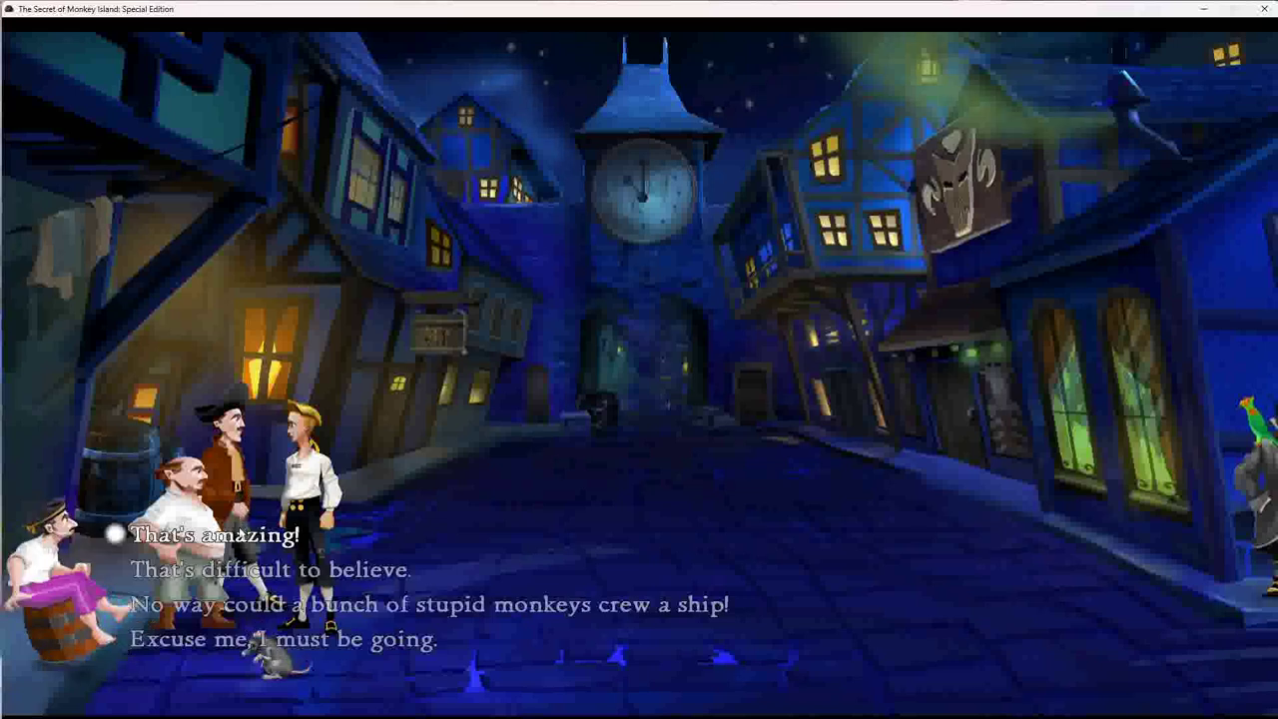
{"action": "left_click", "coordinate": [214, 535]}
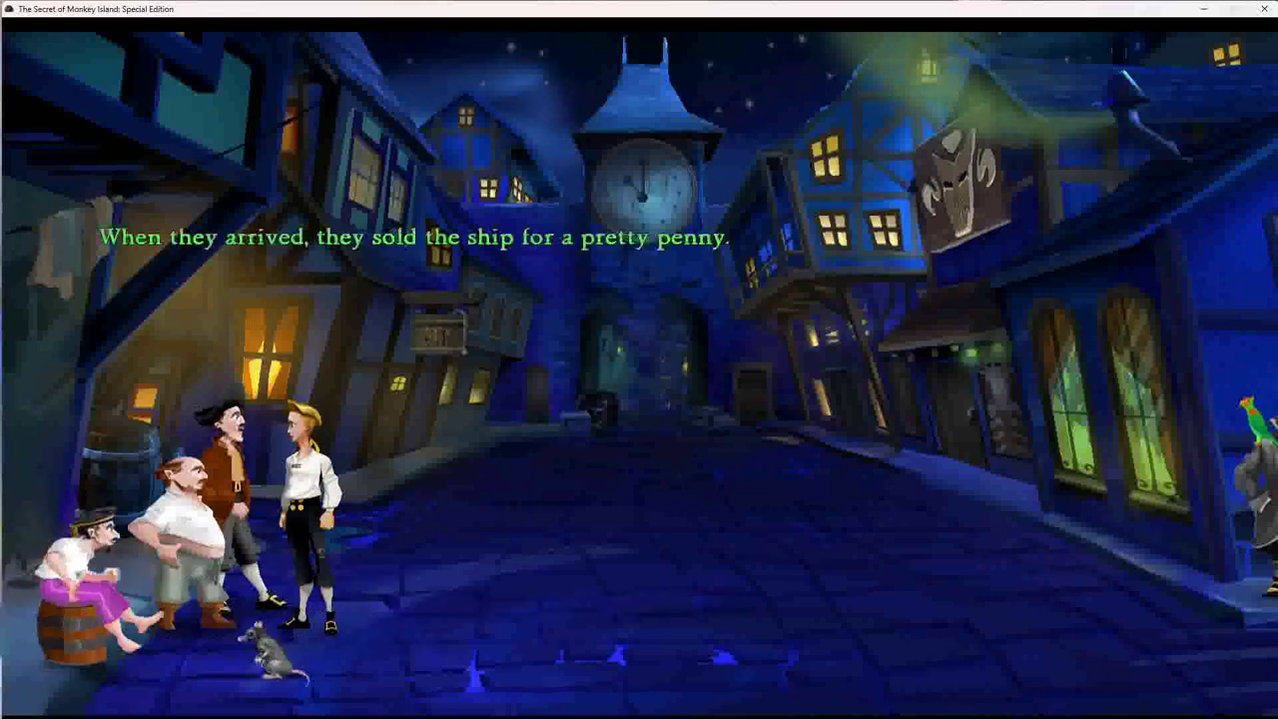
Step: Ask the pirates about the sneaky-looking man on the corner, then bring up the main menu
{"action": "key", "text": "Escape"}
{"action": "key", "text": "Escape"}
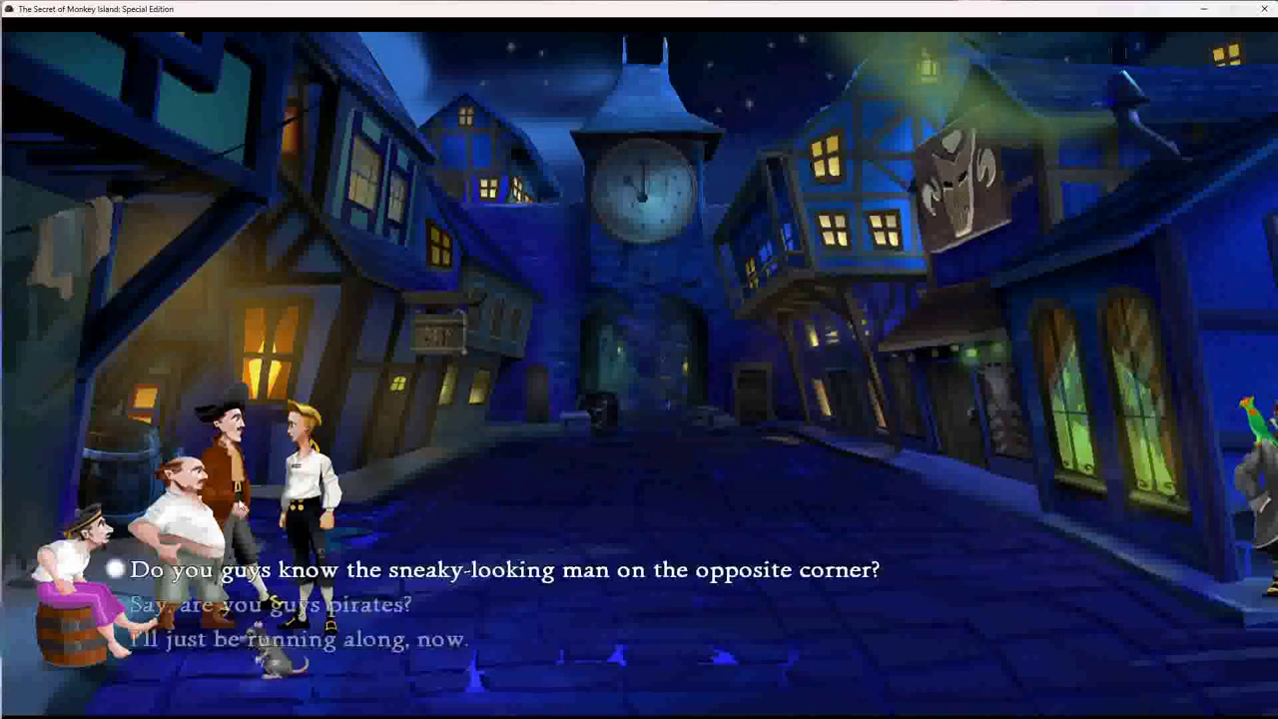
{"action": "left_click", "coordinate": [344, 574]}
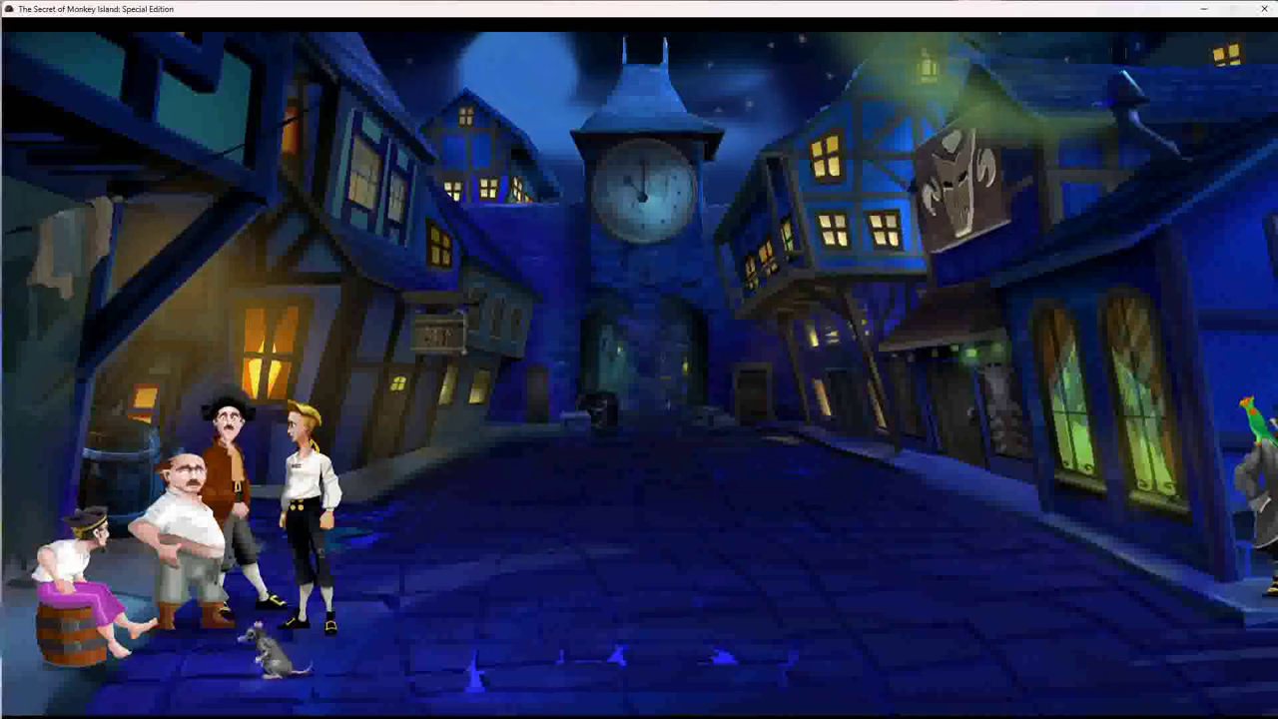
{"action": "key", "text": "Escape"}
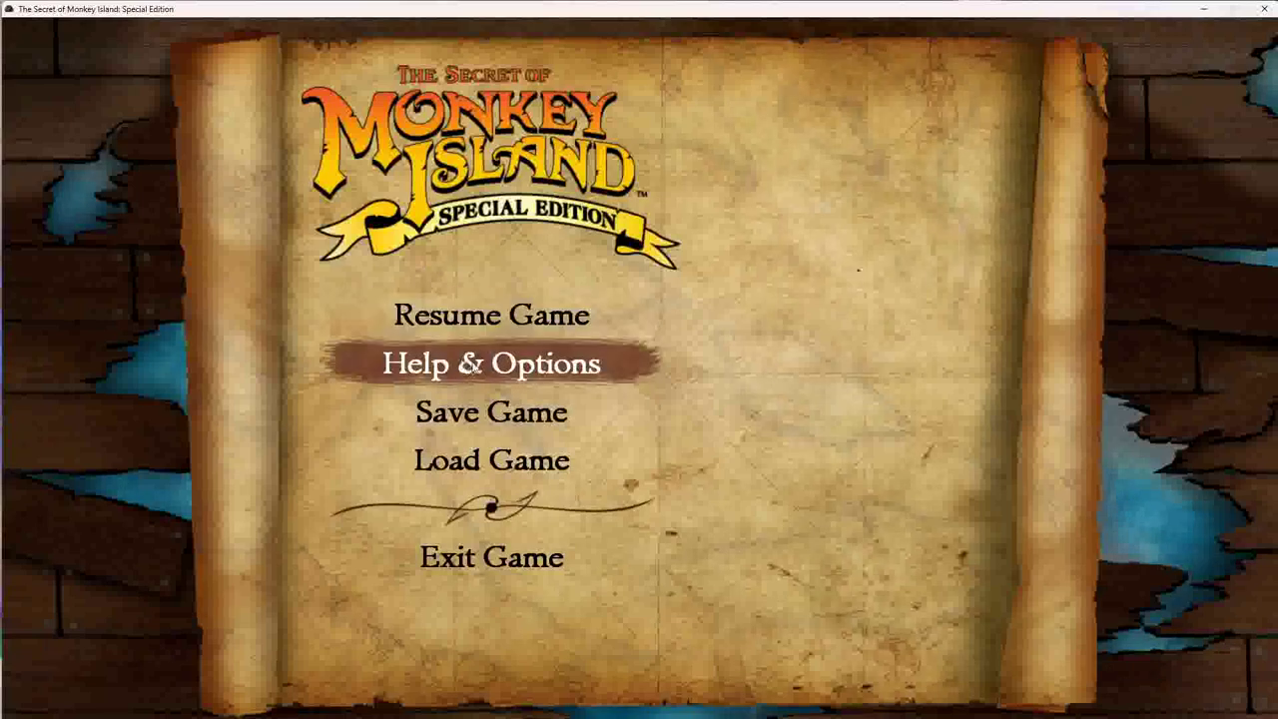
Step: Read the Controls reference page under Help & Options, then return to the game
{"action": "left_click", "coordinate": [473, 367]}
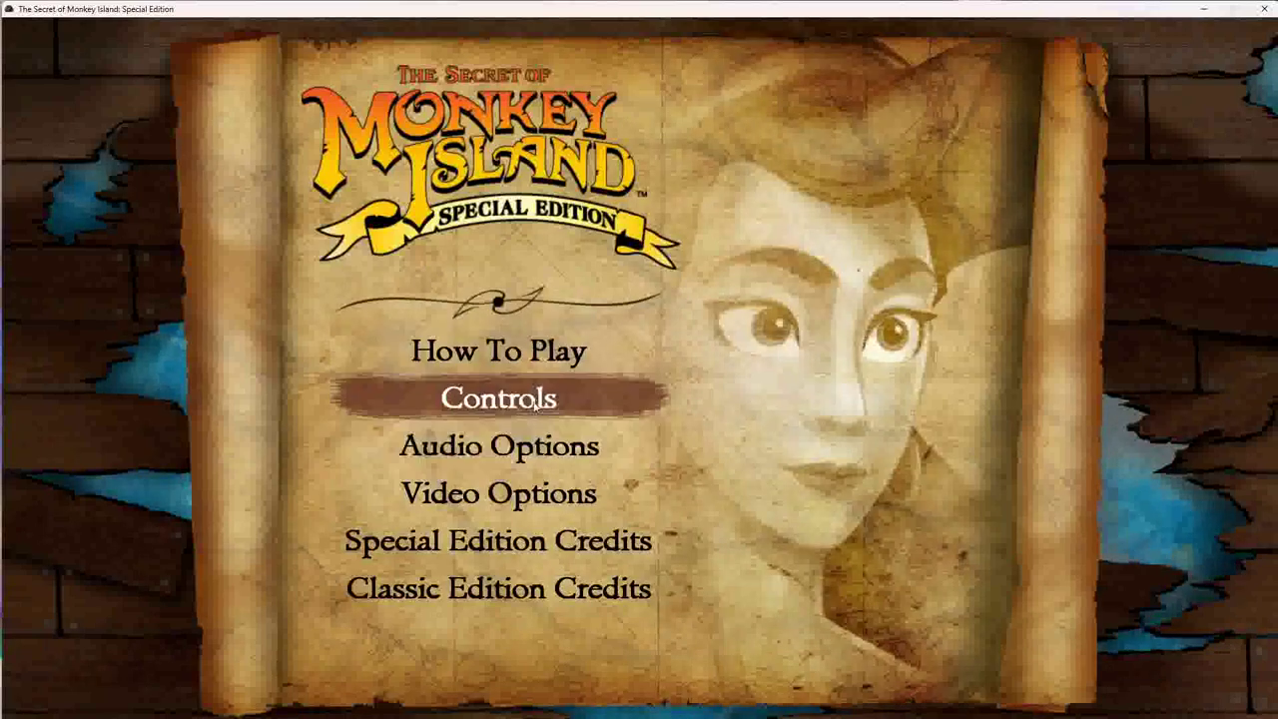
{"action": "left_click", "coordinate": [499, 404]}
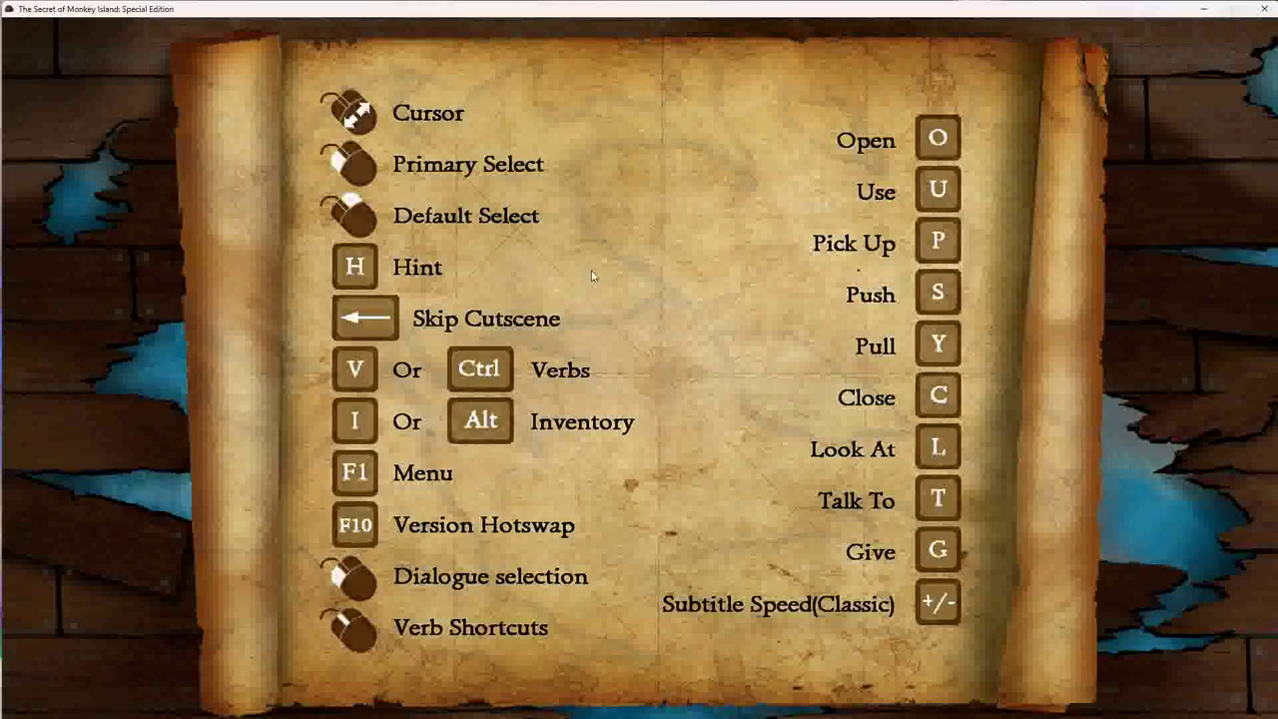
{"action": "key", "text": "Escape"}
{"action": "key", "text": "Escape"}
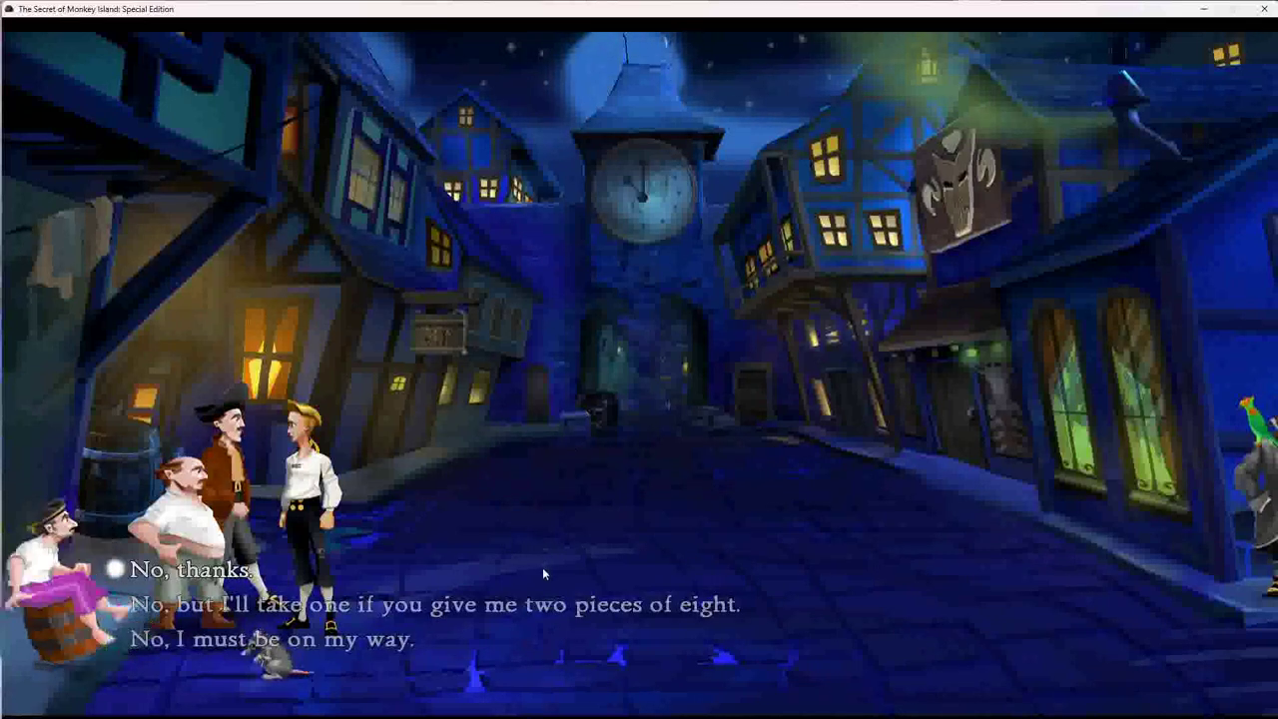
Step: Demand two pieces of eight, end the pirate chat, check the inventory, and open the shop door
{"action": "left_click", "coordinate": [559, 605]}
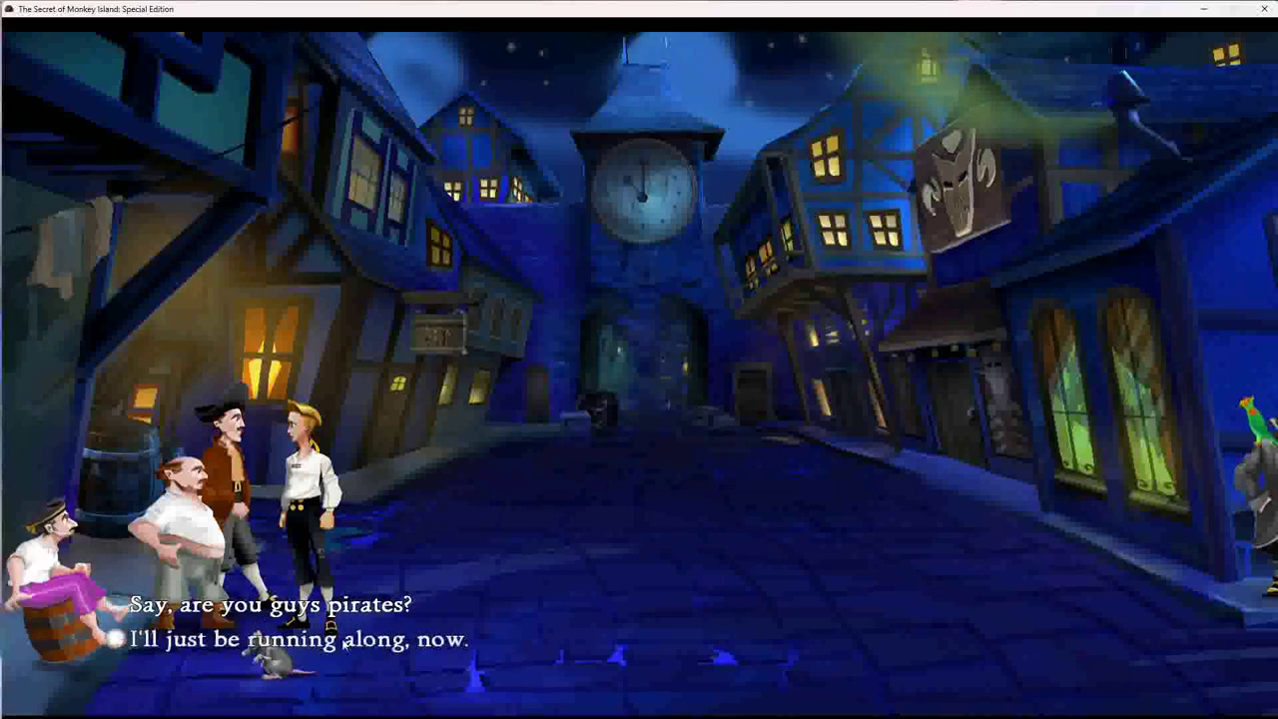
{"action": "left_click", "coordinate": [300, 639]}
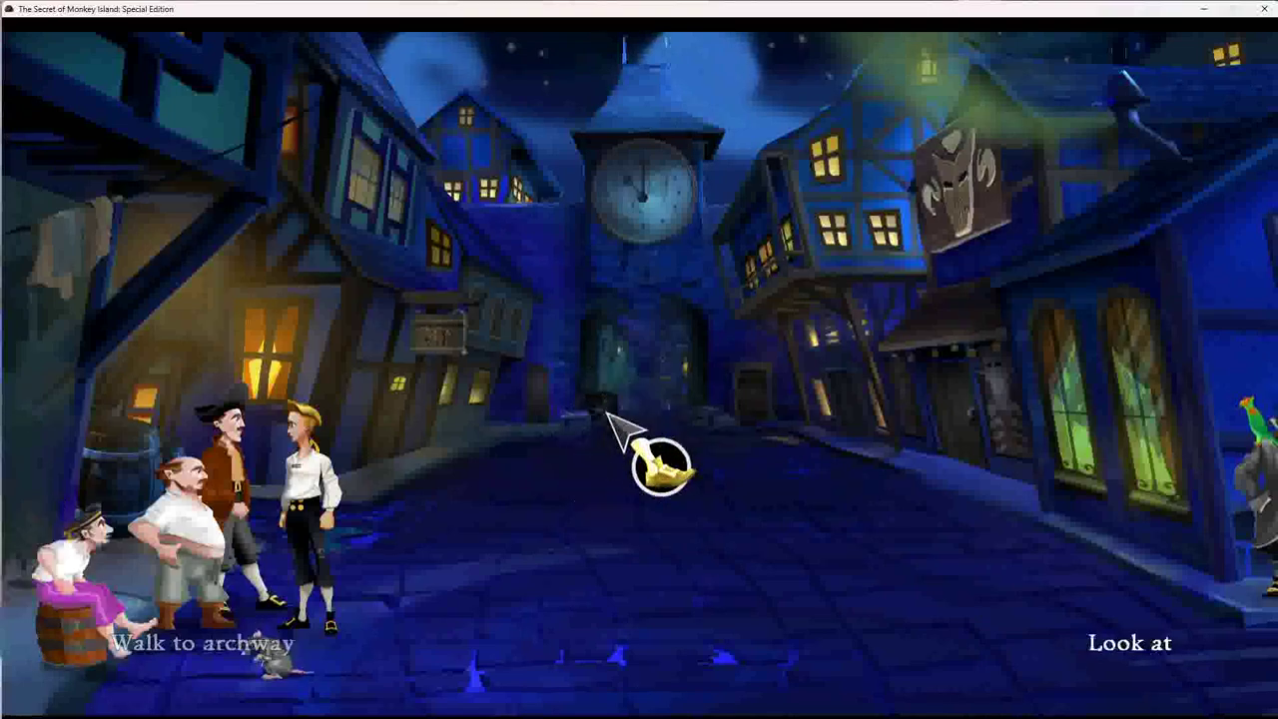
{"action": "key", "text": "i"}
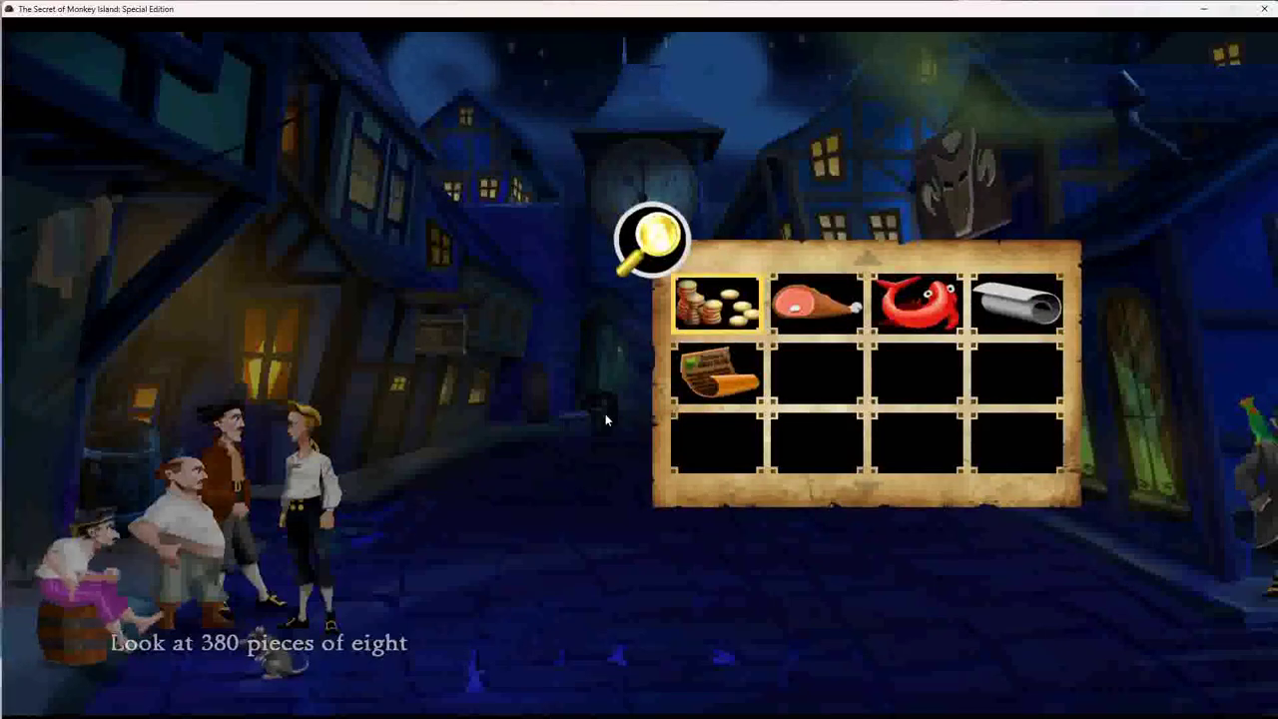
{"action": "key", "text": "Escape"}
{"action": "key", "text": "Escape"}
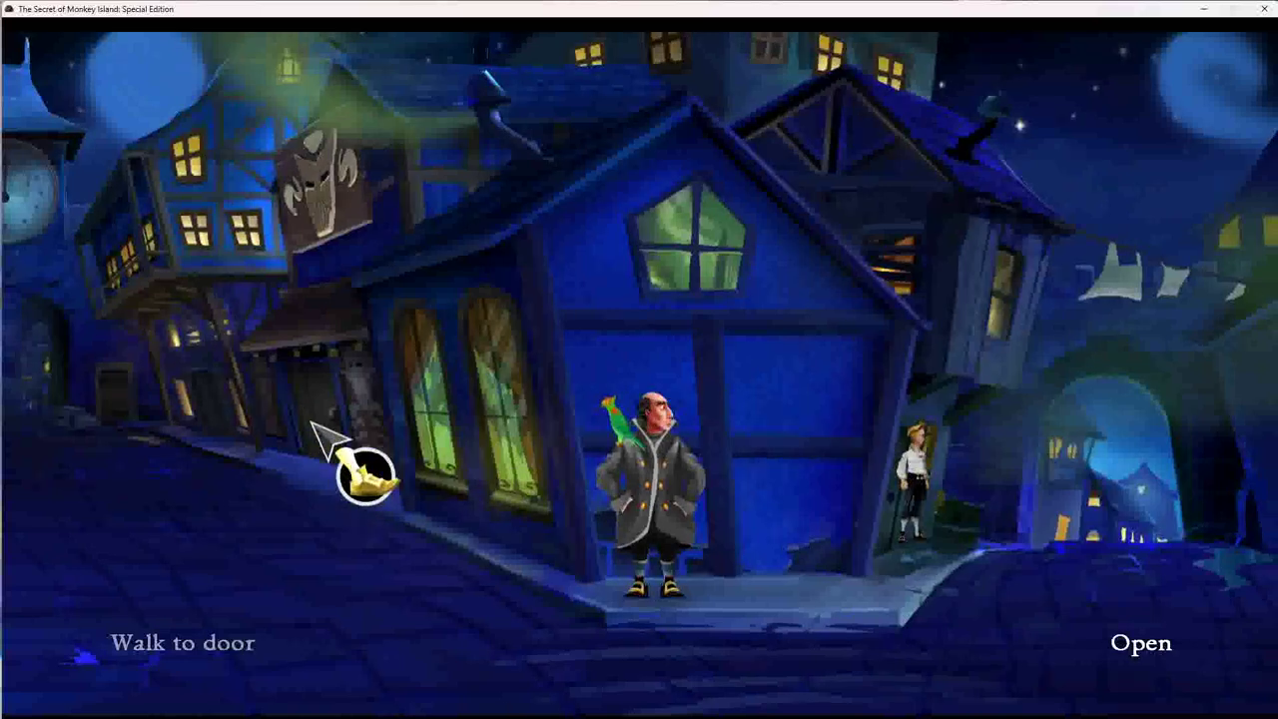
{"action": "right_click", "coordinate": [355, 439]}
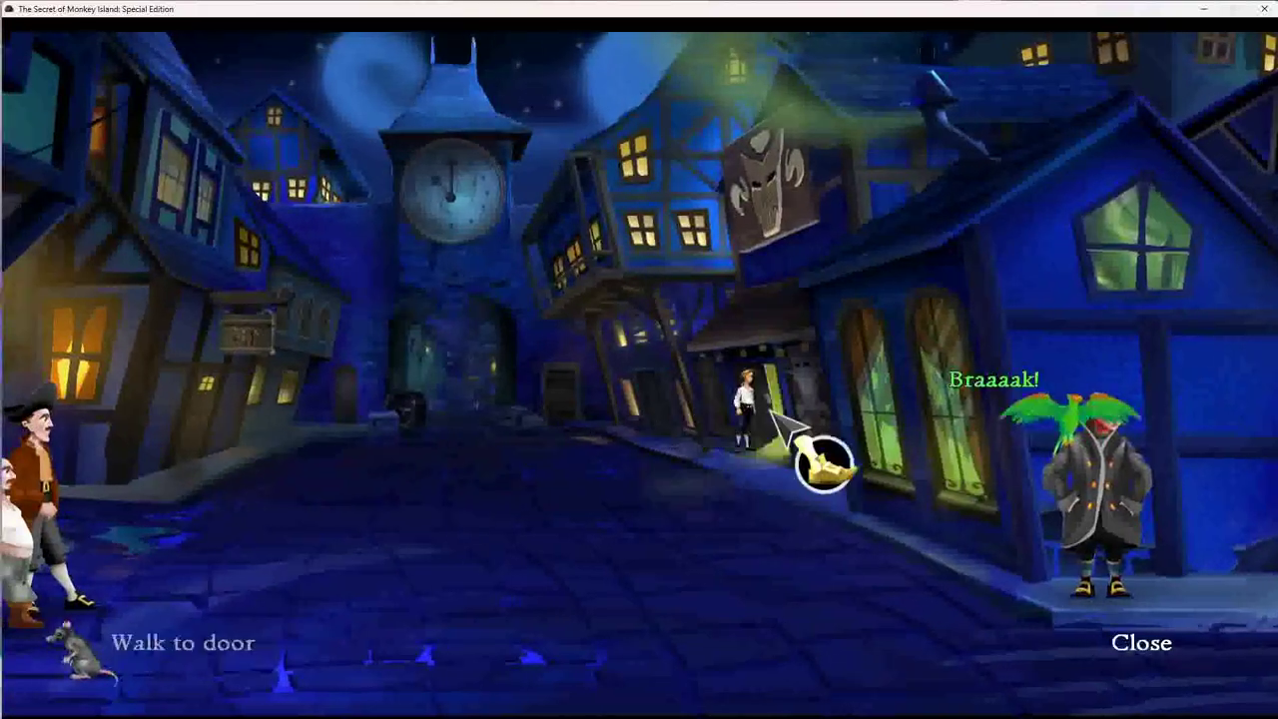
Step: Enter the voodoo shop, pick up the chicken from the table, and walk back outside
{"action": "left_click", "coordinate": [799, 439]}
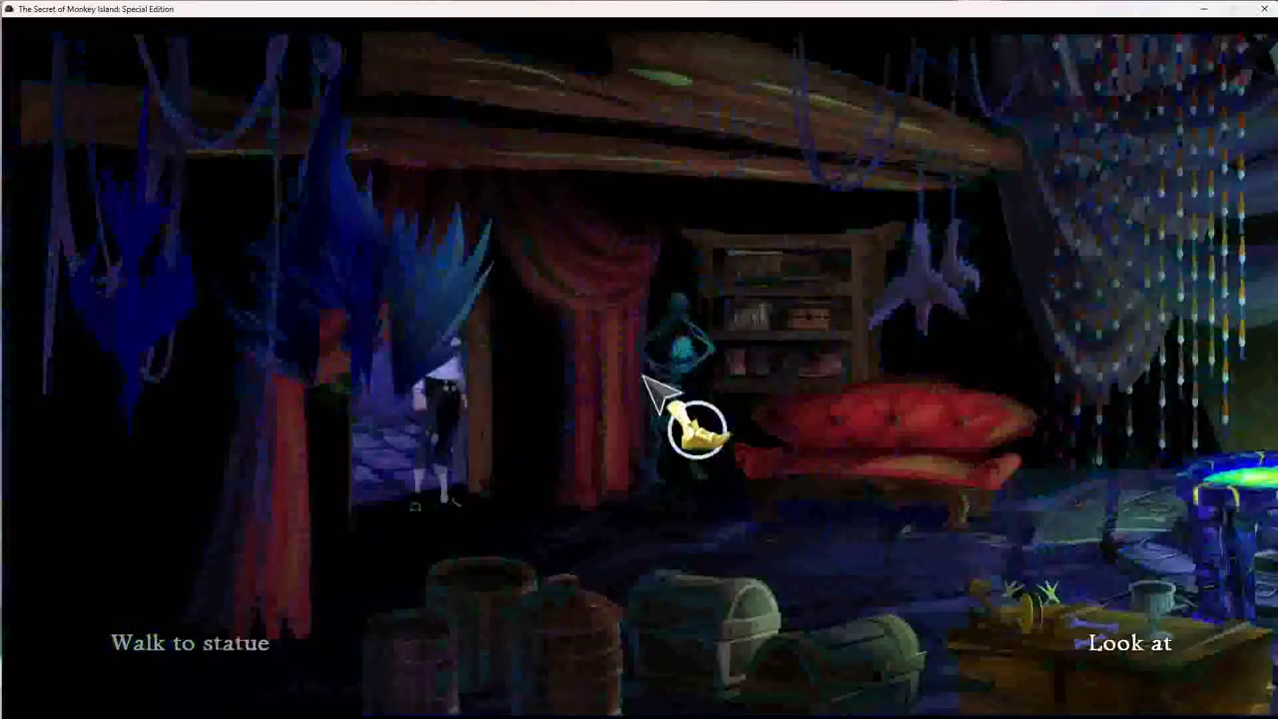
{"action": "left_click", "coordinate": [1046, 599]}
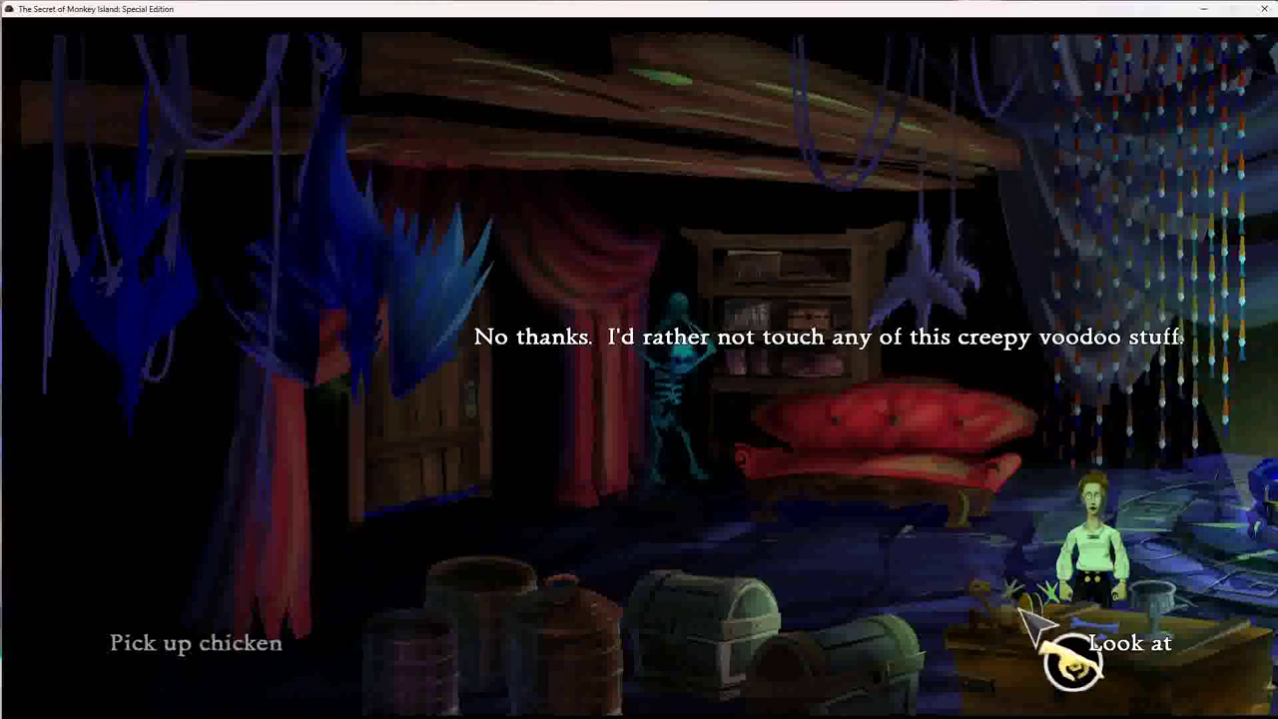
{"action": "left_click", "coordinate": [1038, 619]}
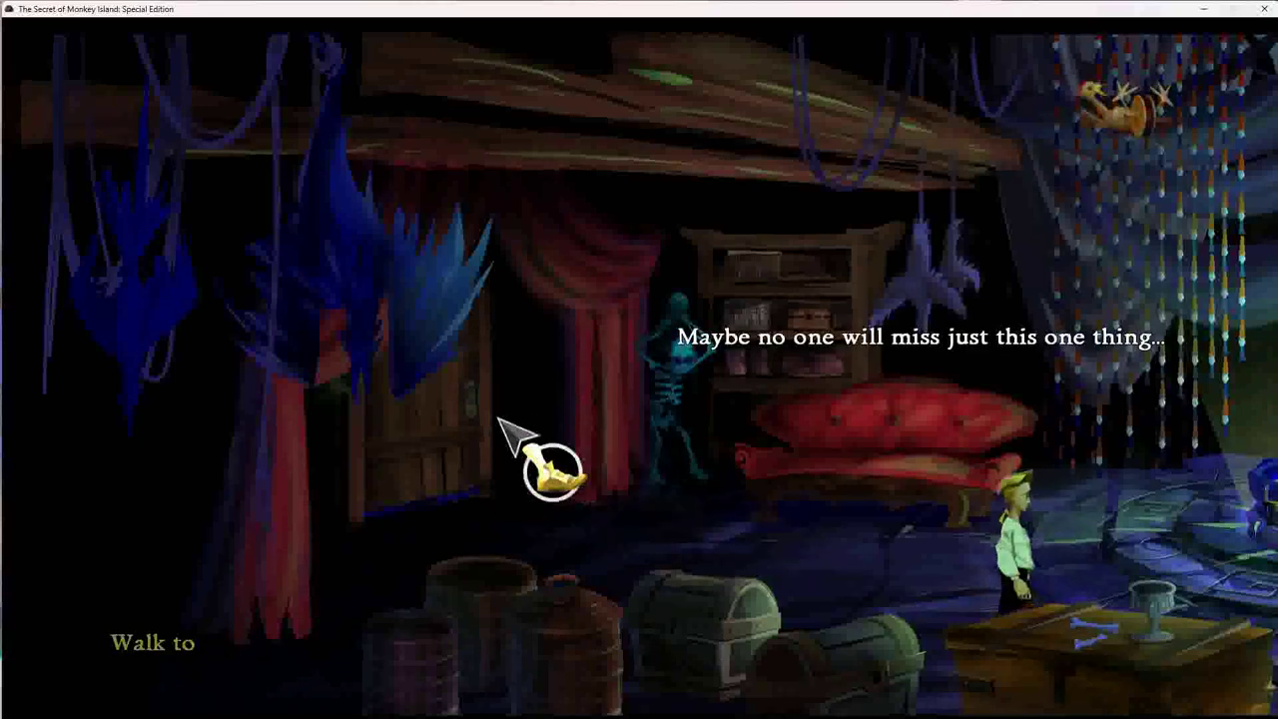
{"action": "left_click", "coordinate": [469, 449]}
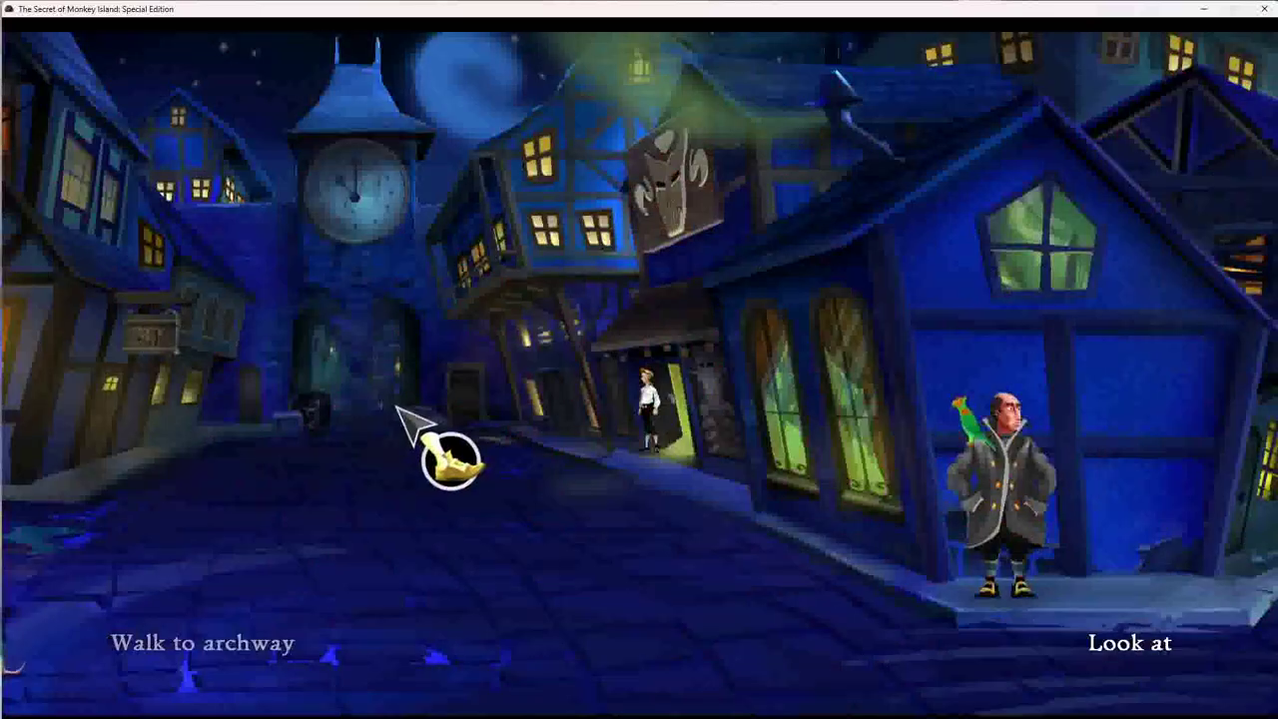
{"action": "left_click", "coordinate": [405, 417]}
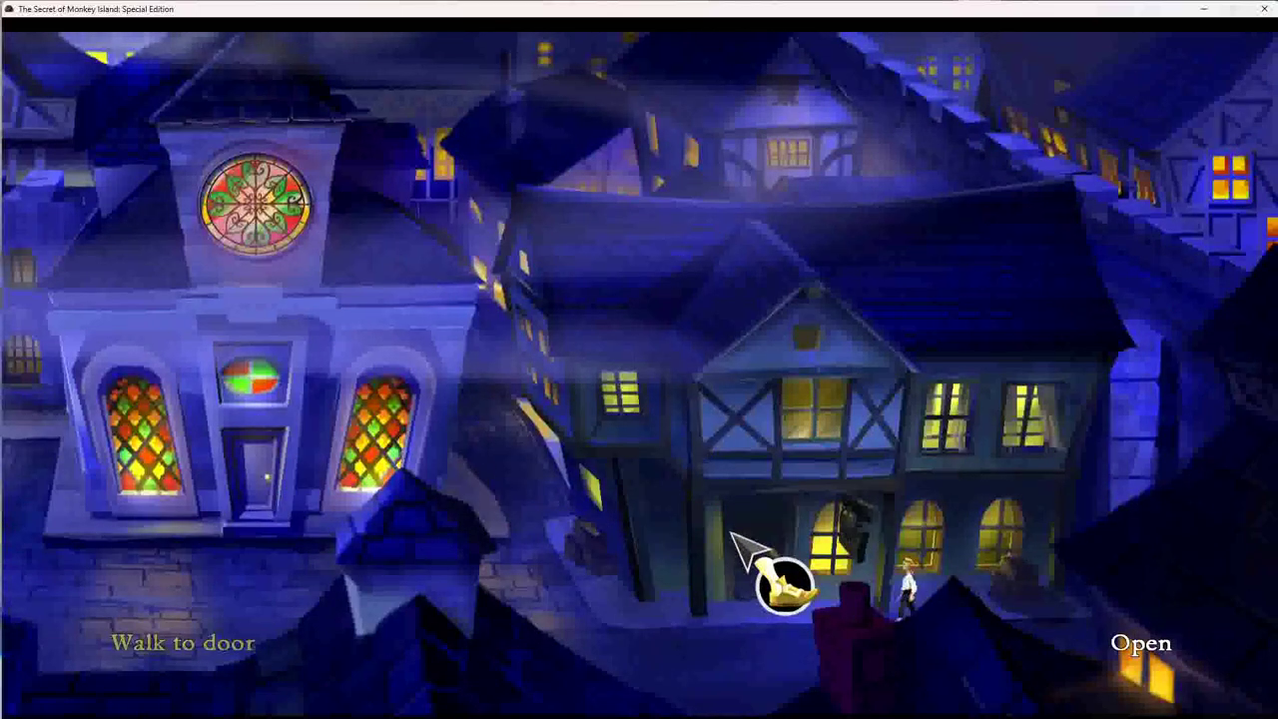
Step: Enter the ship-shaped store, grab the sword and the shovel, and address the storekeeper
{"action": "left_click", "coordinate": [744, 554]}
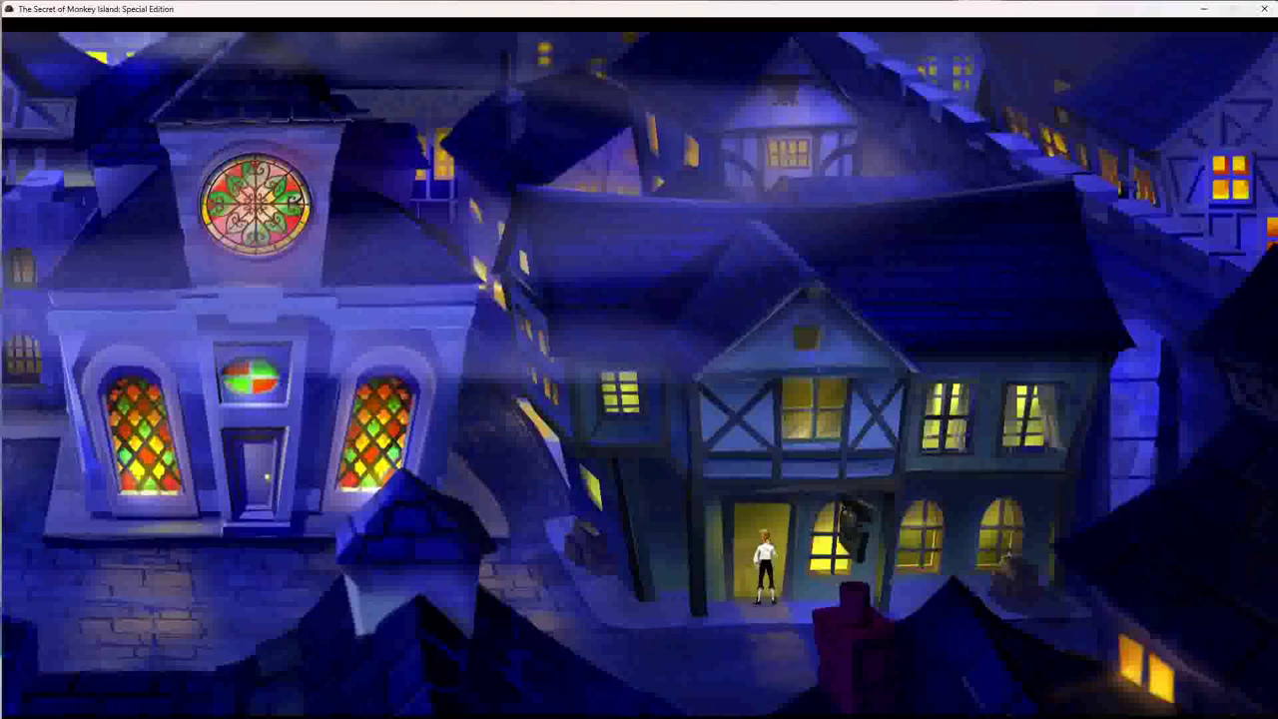
{"action": "left_click", "coordinate": [770, 529]}
{"action": "left_click", "coordinate": [770, 529]}
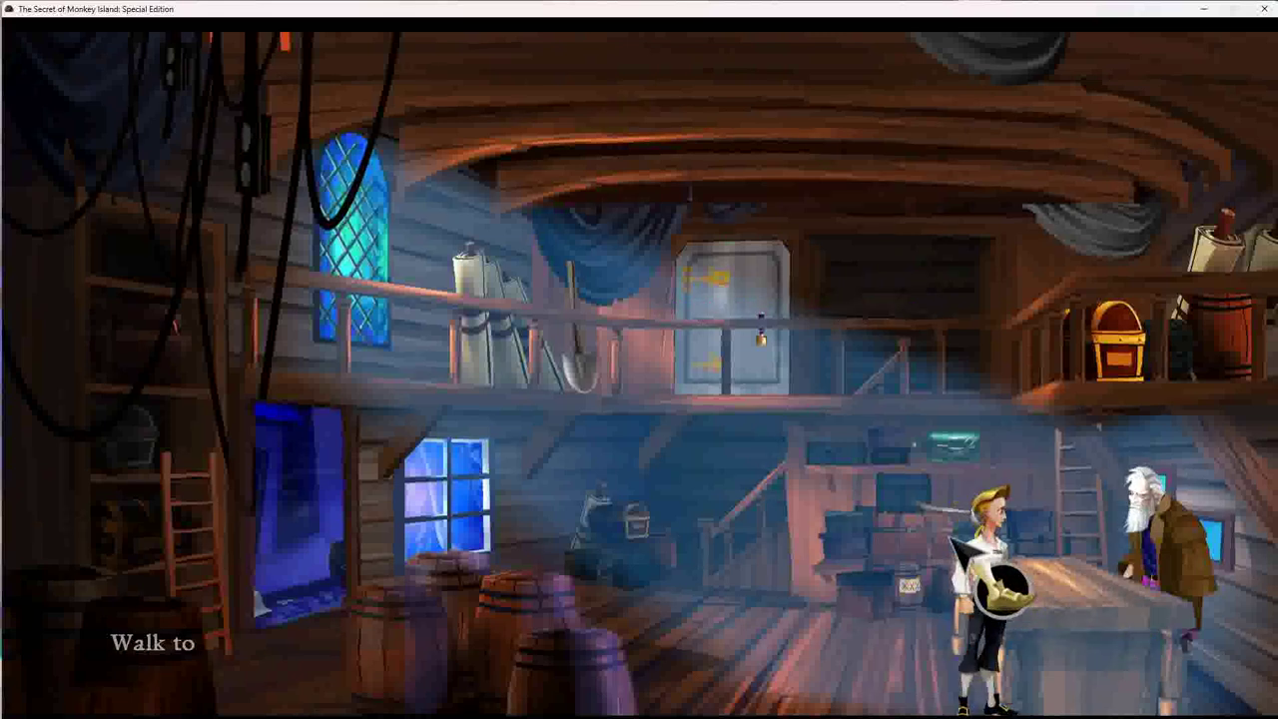
{"action": "left_click", "coordinate": [974, 524]}
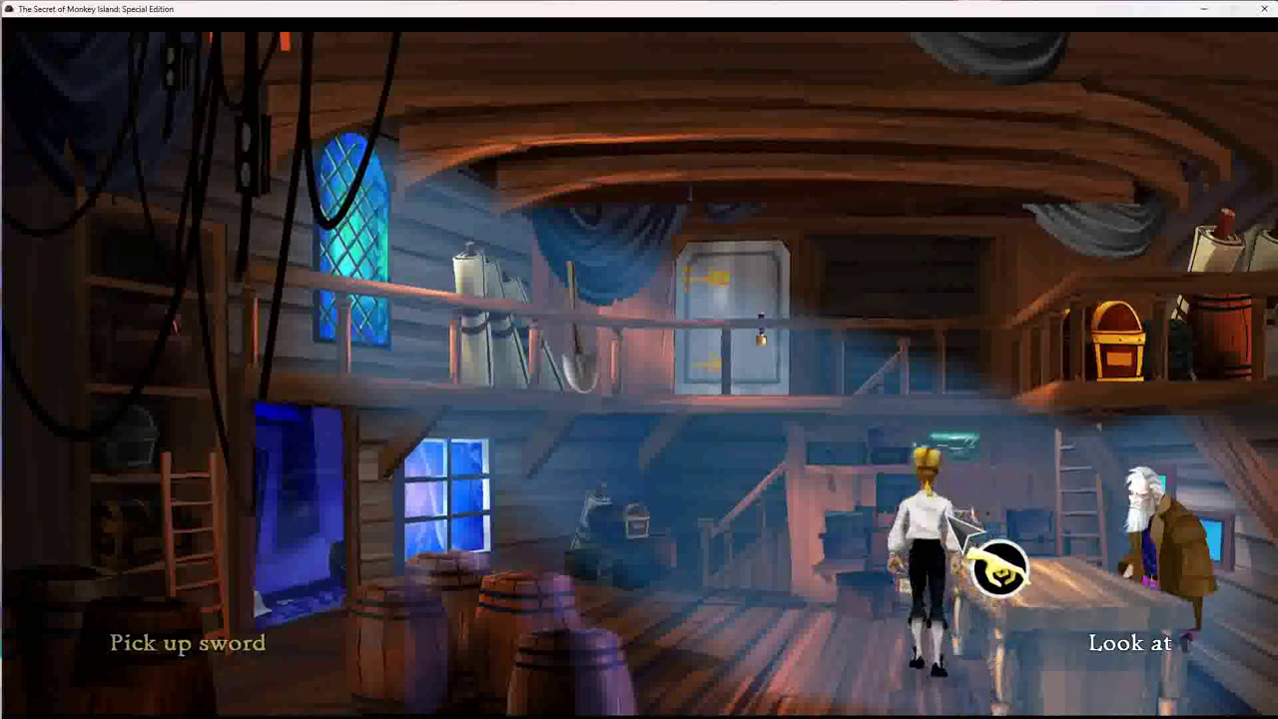
{"action": "left_click", "coordinate": [599, 379]}
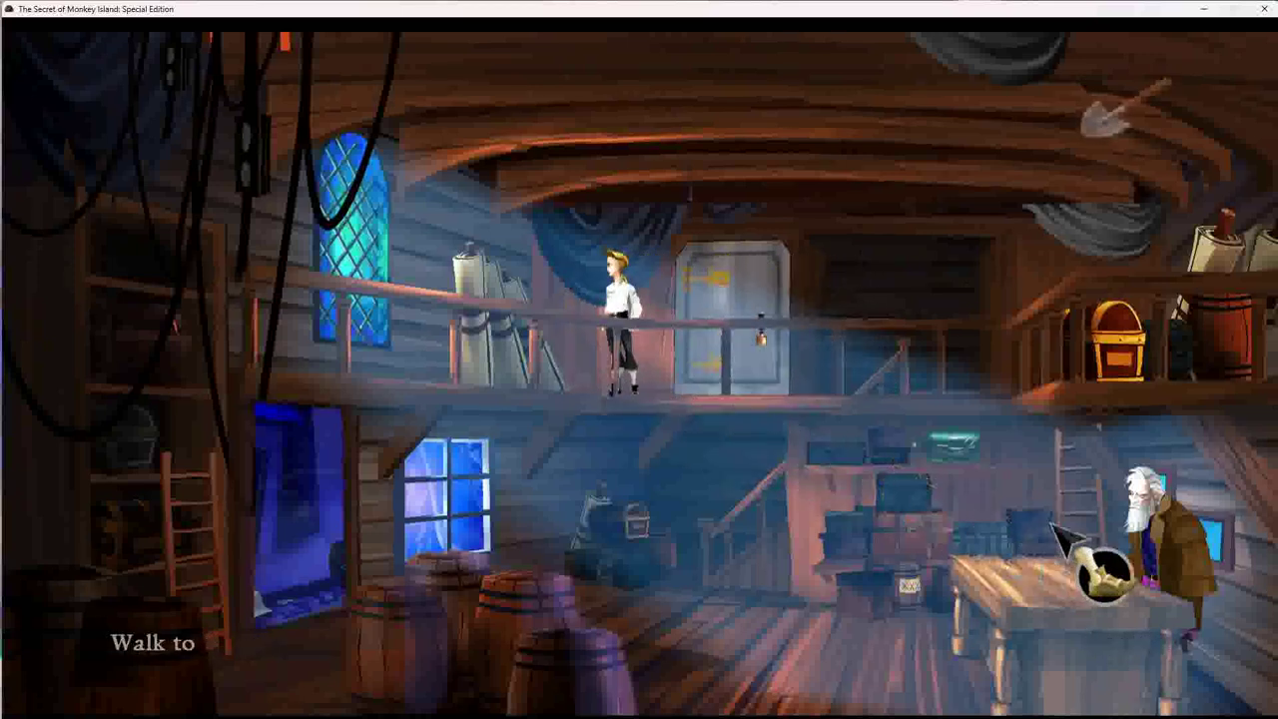
{"action": "left_click", "coordinate": [1188, 539]}
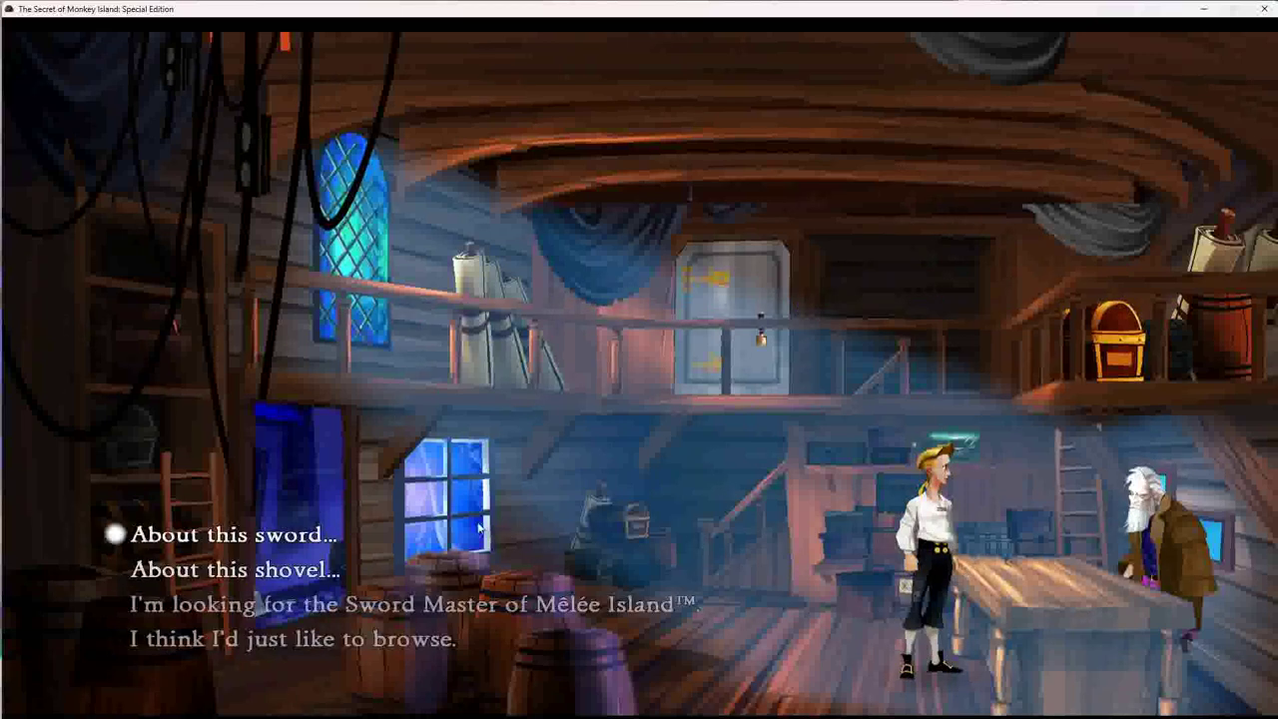
Step: Ask the storekeeper about the sword and the shovel, saying Guybrush wants each
{"action": "left_click", "coordinate": [322, 539]}
{"action": "key", "text": "Escape"}
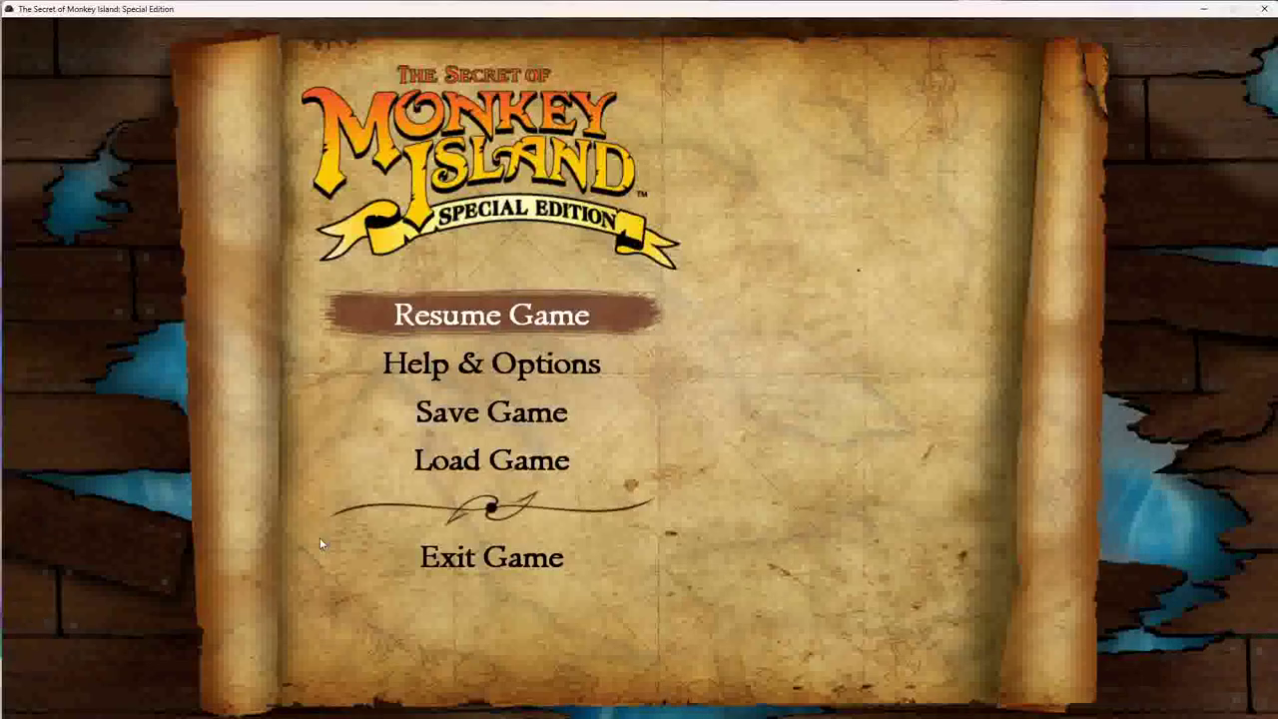
{"action": "key", "text": "Escape"}
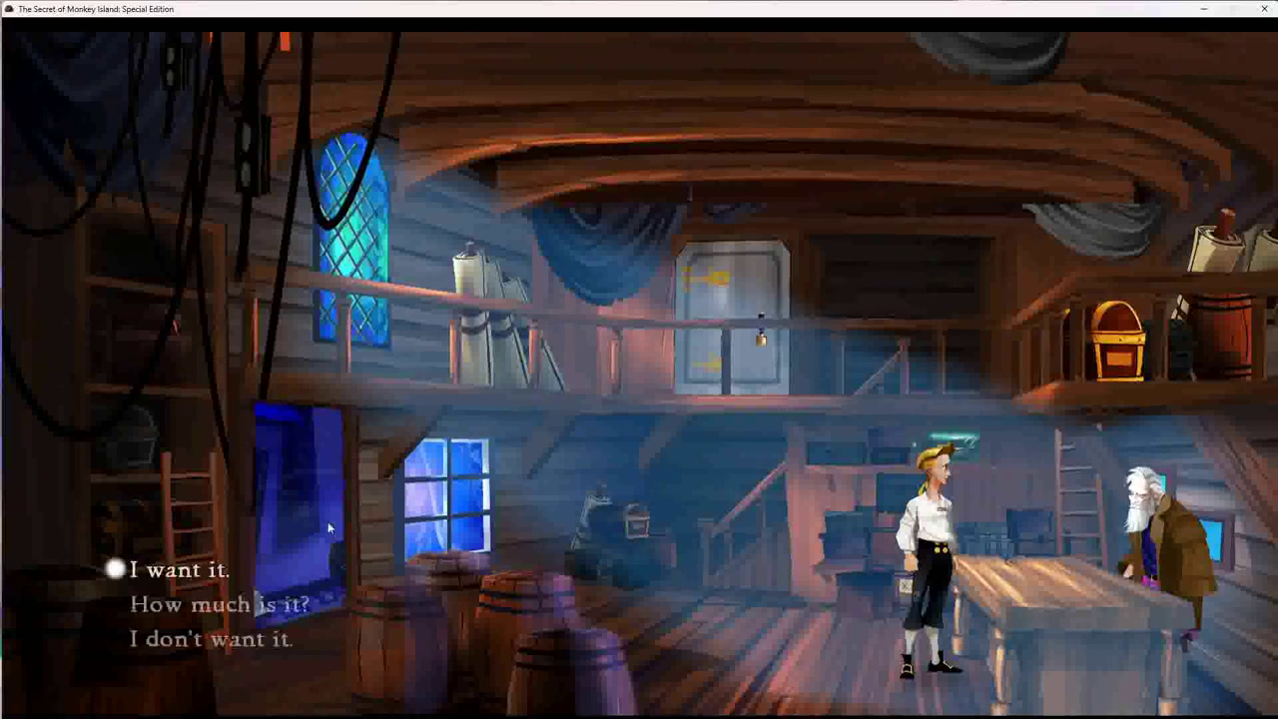
{"action": "left_click", "coordinate": [226, 585]}
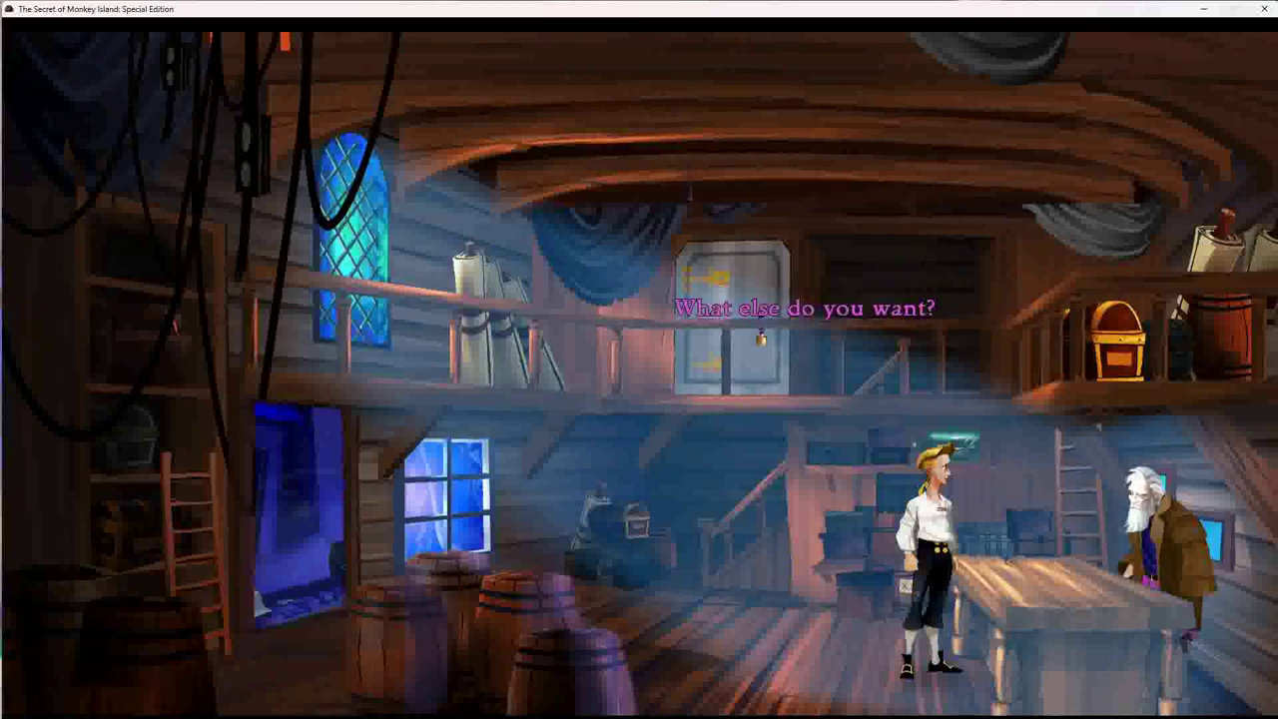
{"action": "left_click", "coordinate": [240, 569]}
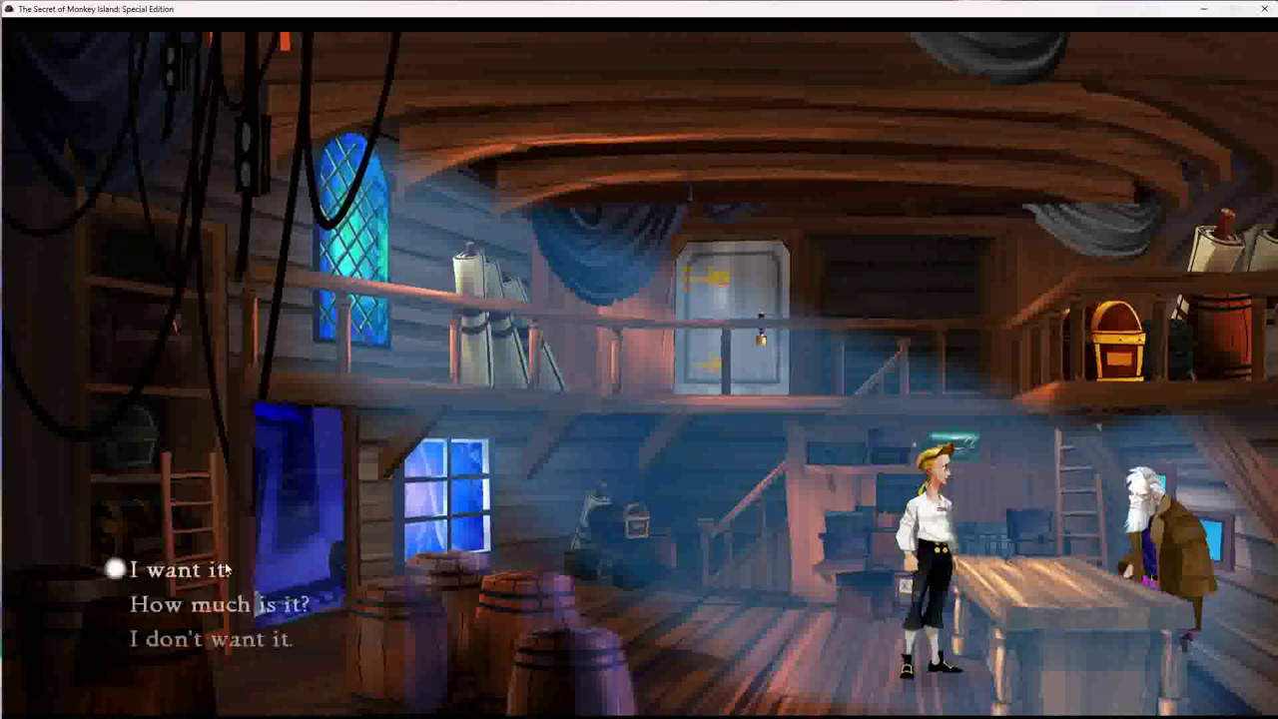
{"action": "left_click", "coordinate": [219, 572]}
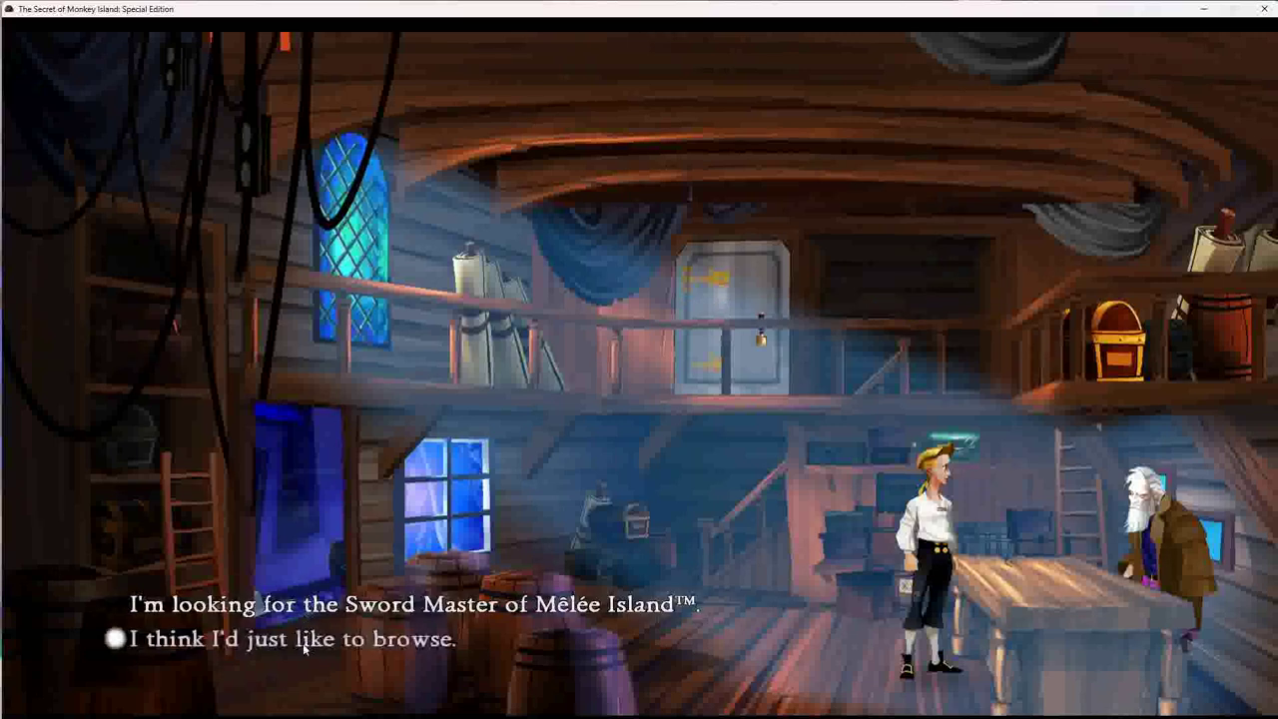
Step: Say Guybrush would just like to browse, then leave the shop for the night street
{"action": "left_click", "coordinate": [308, 642]}
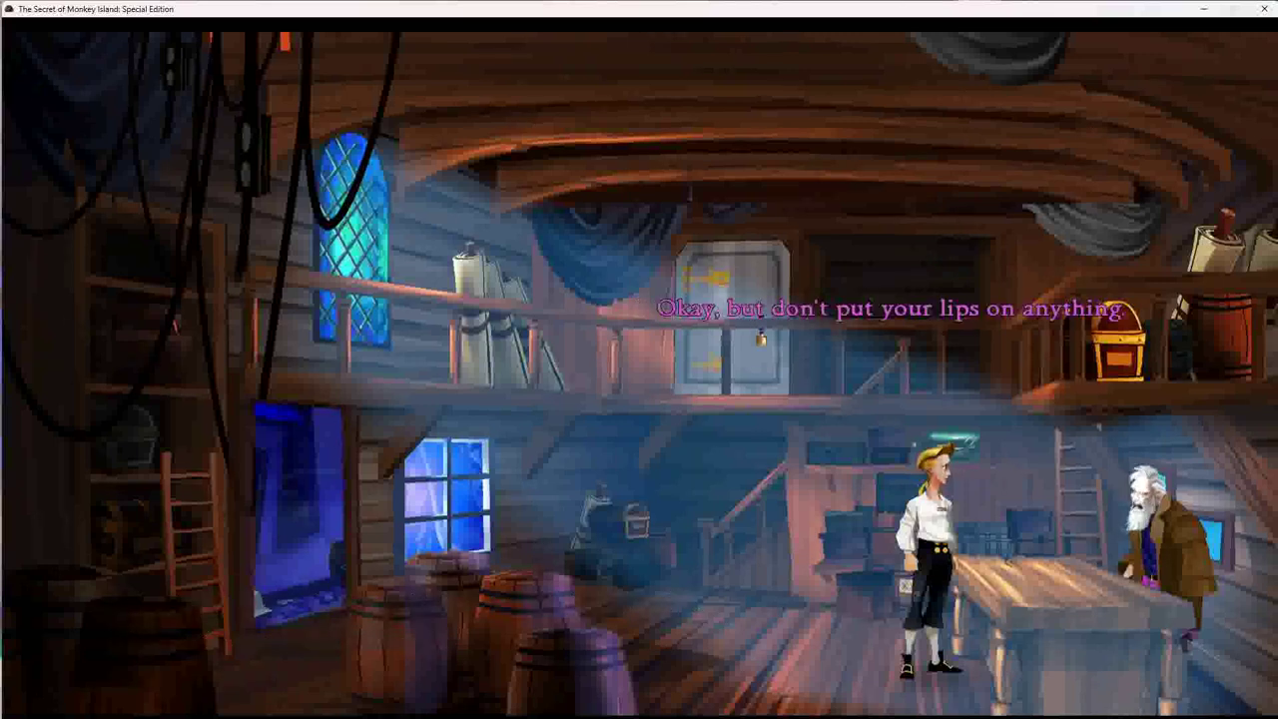
{"action": "key", "text": "Escape"}
{"action": "key", "text": "Escape"}
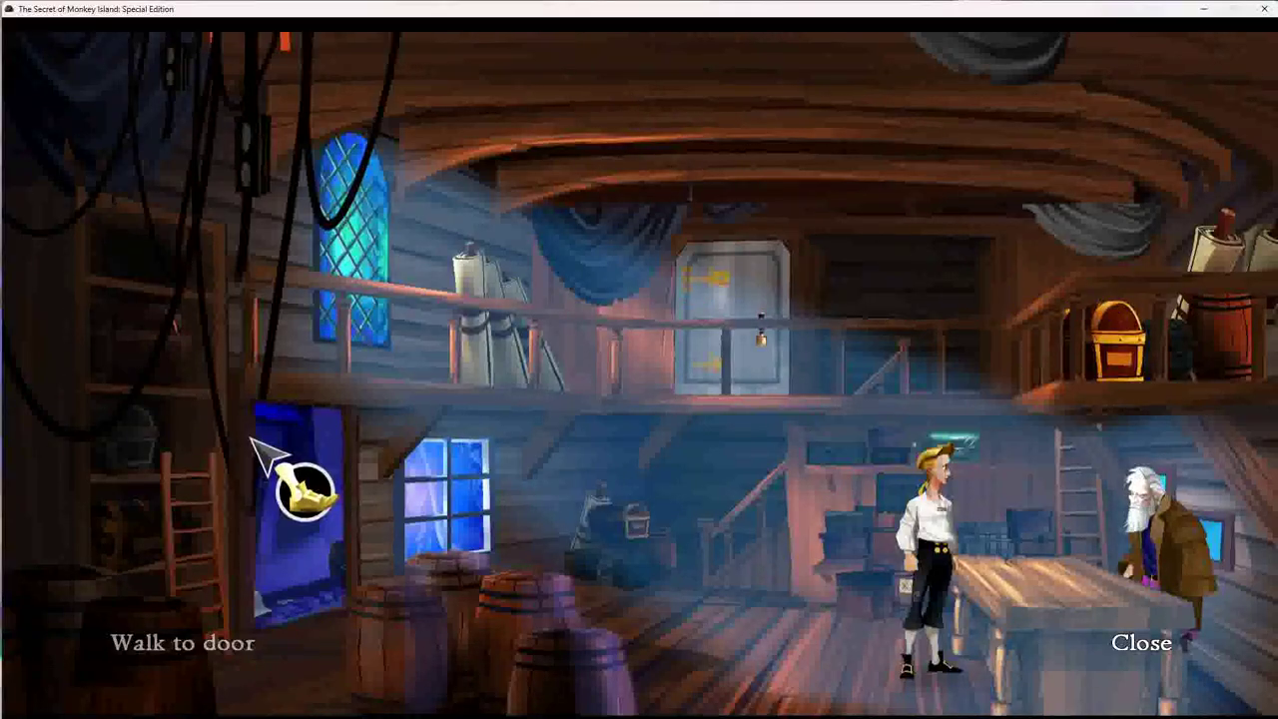
{"action": "left_click", "coordinate": [300, 469]}
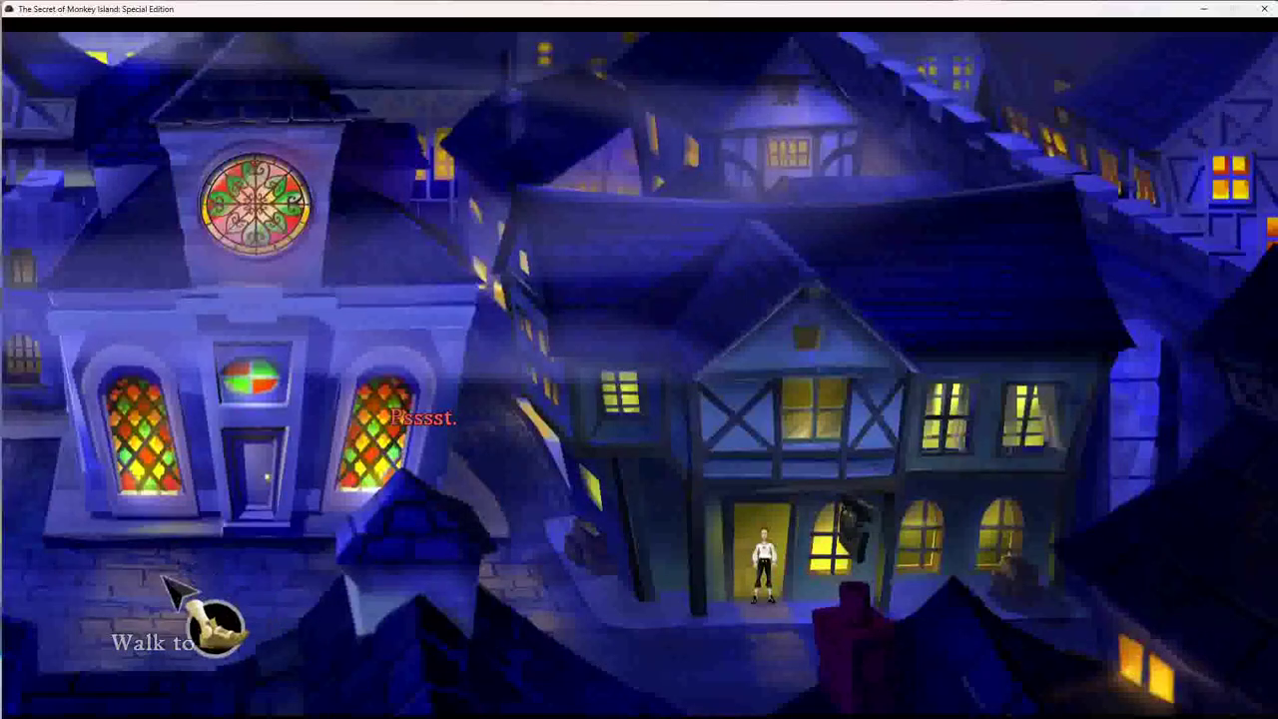
{"action": "left_click", "coordinate": [165, 594]}
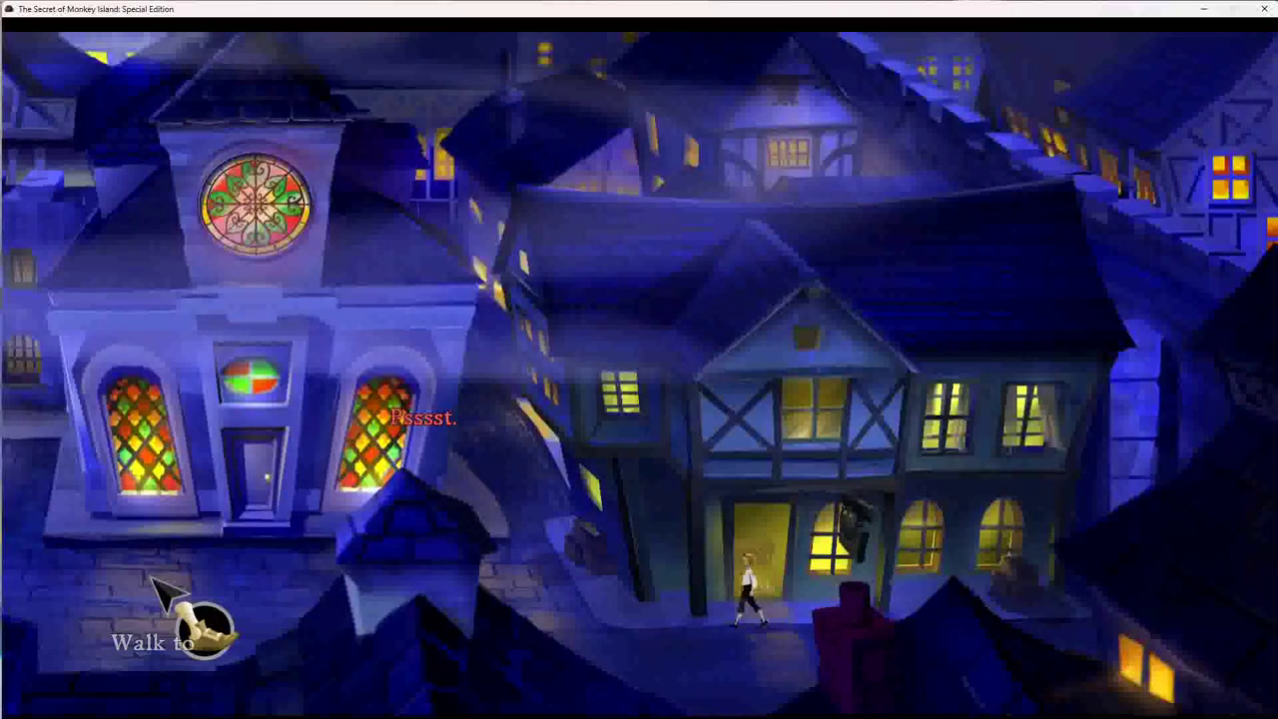
Step: Overwrite the 85%-complete Last Part save slot, then walk back toward the lit jail doorway
{"action": "key", "text": "Escape"}
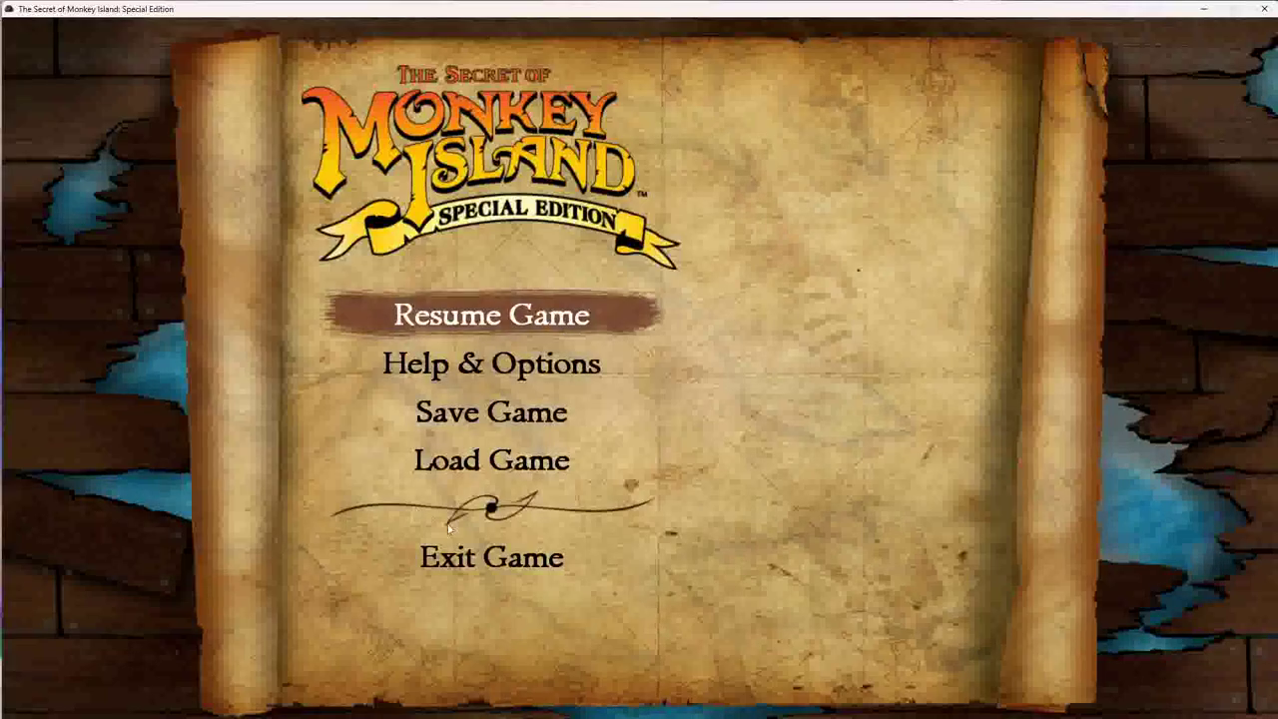
{"action": "left_click", "coordinate": [485, 410]}
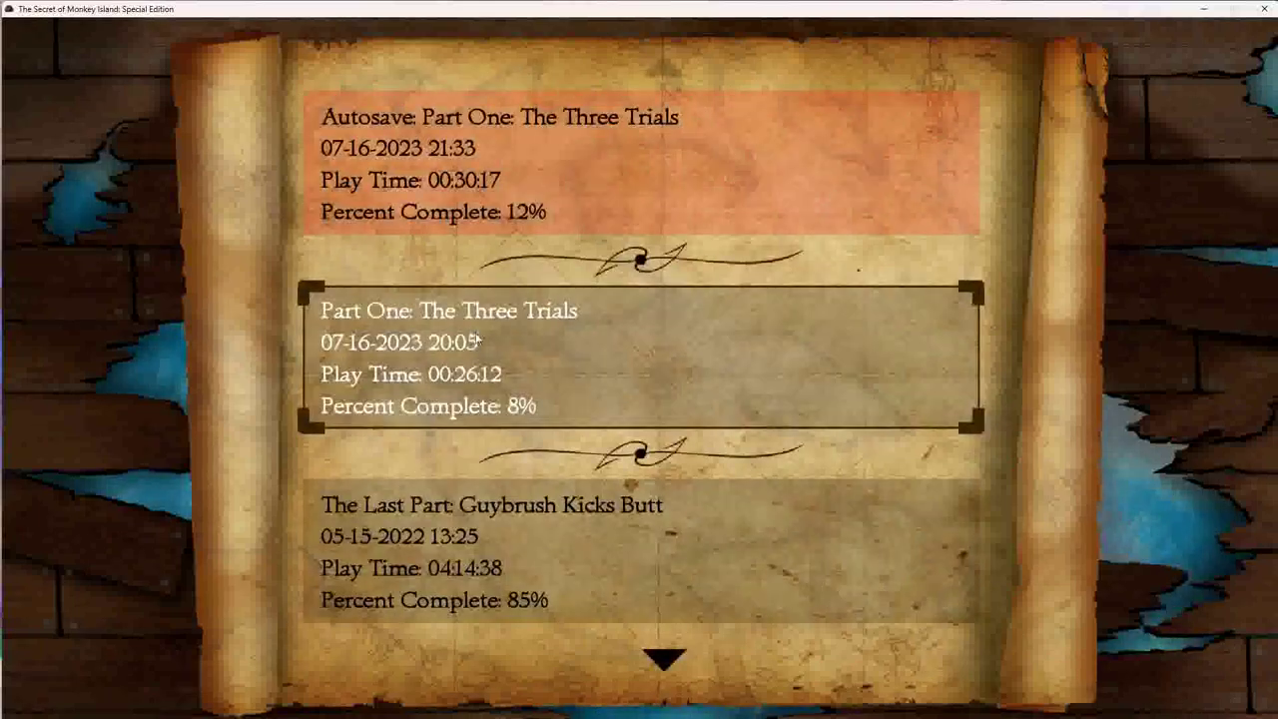
{"action": "left_click", "coordinate": [488, 507]}
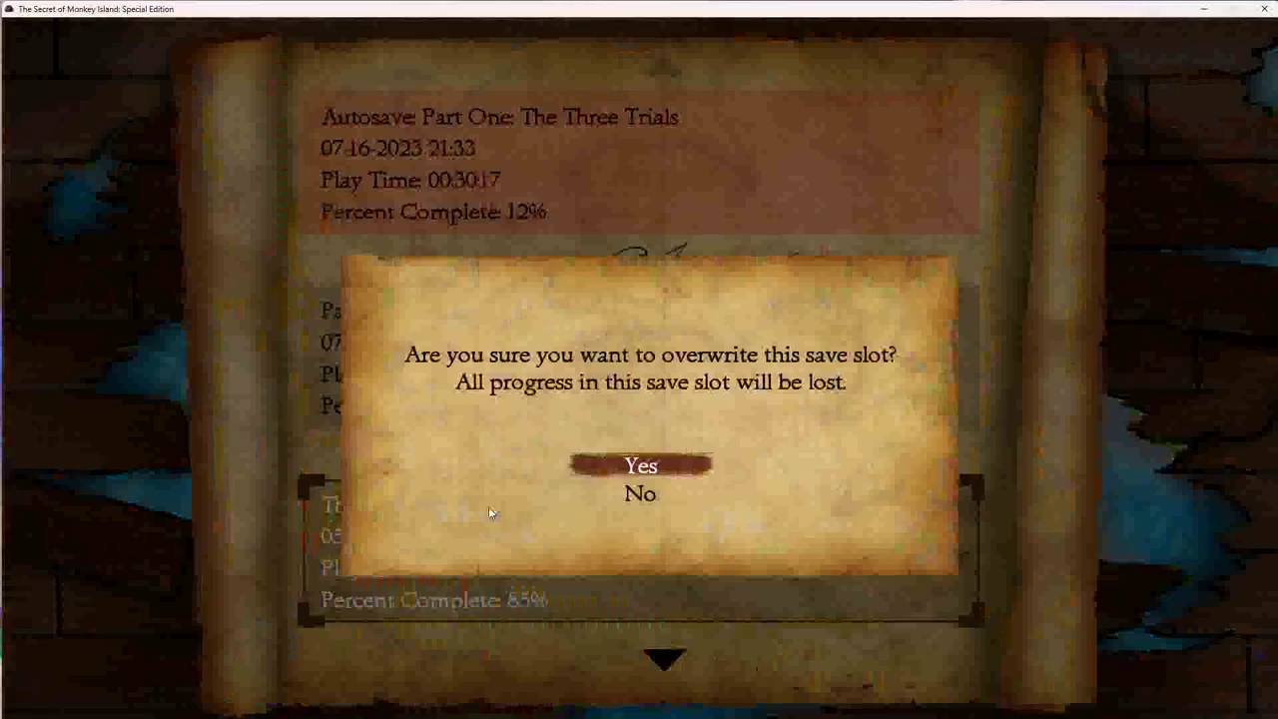
{"action": "left_click", "coordinate": [644, 464]}
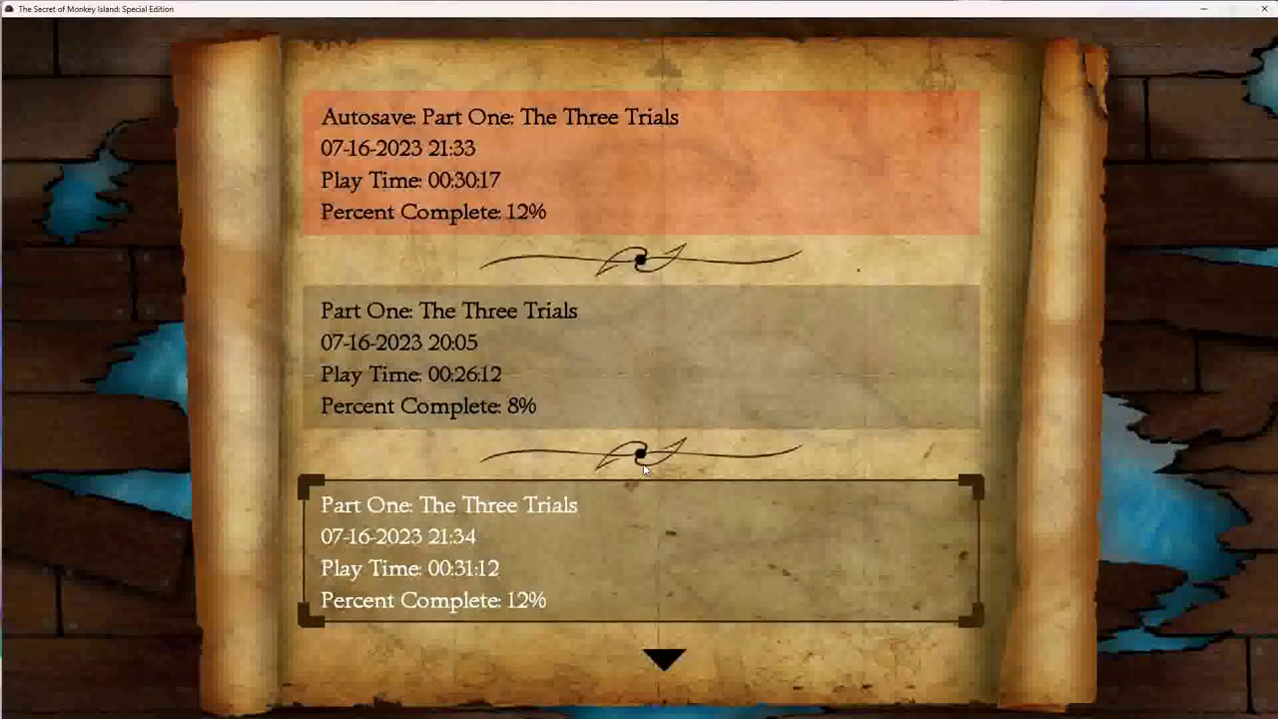
{"action": "key", "text": "Escape"}
{"action": "left_click", "coordinate": [69, 528]}
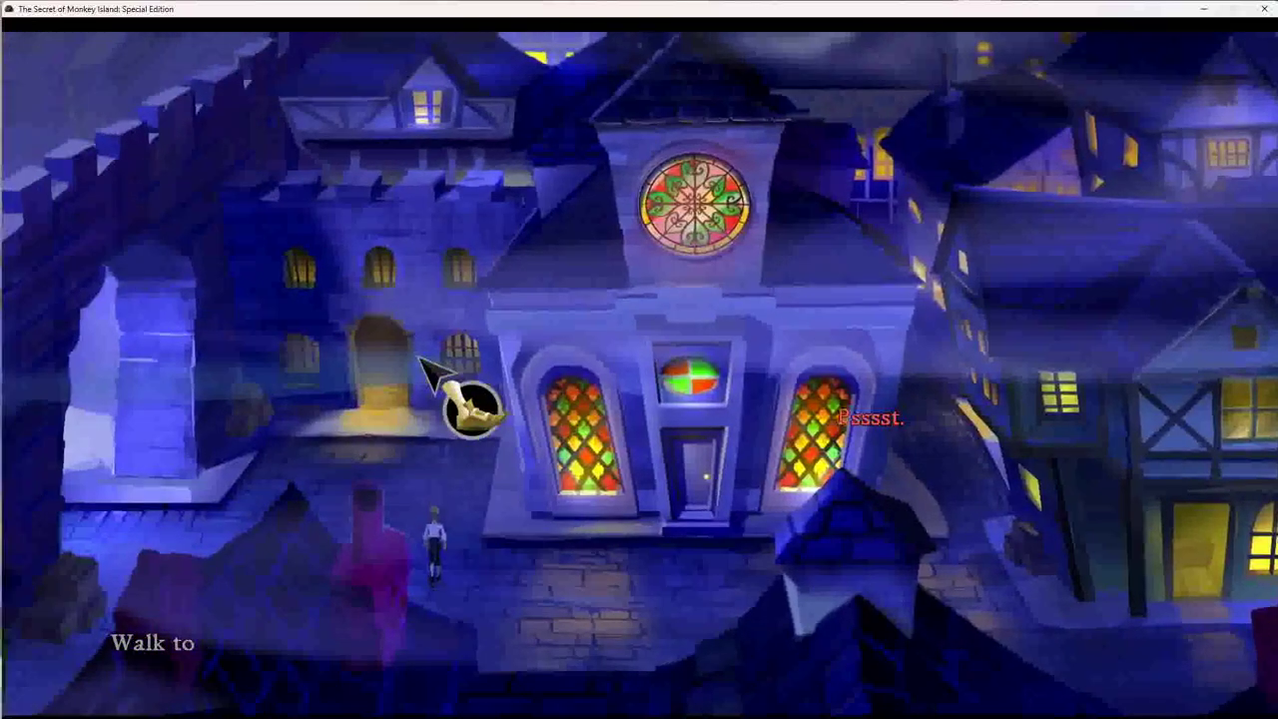
{"action": "left_click", "coordinate": [429, 369]}
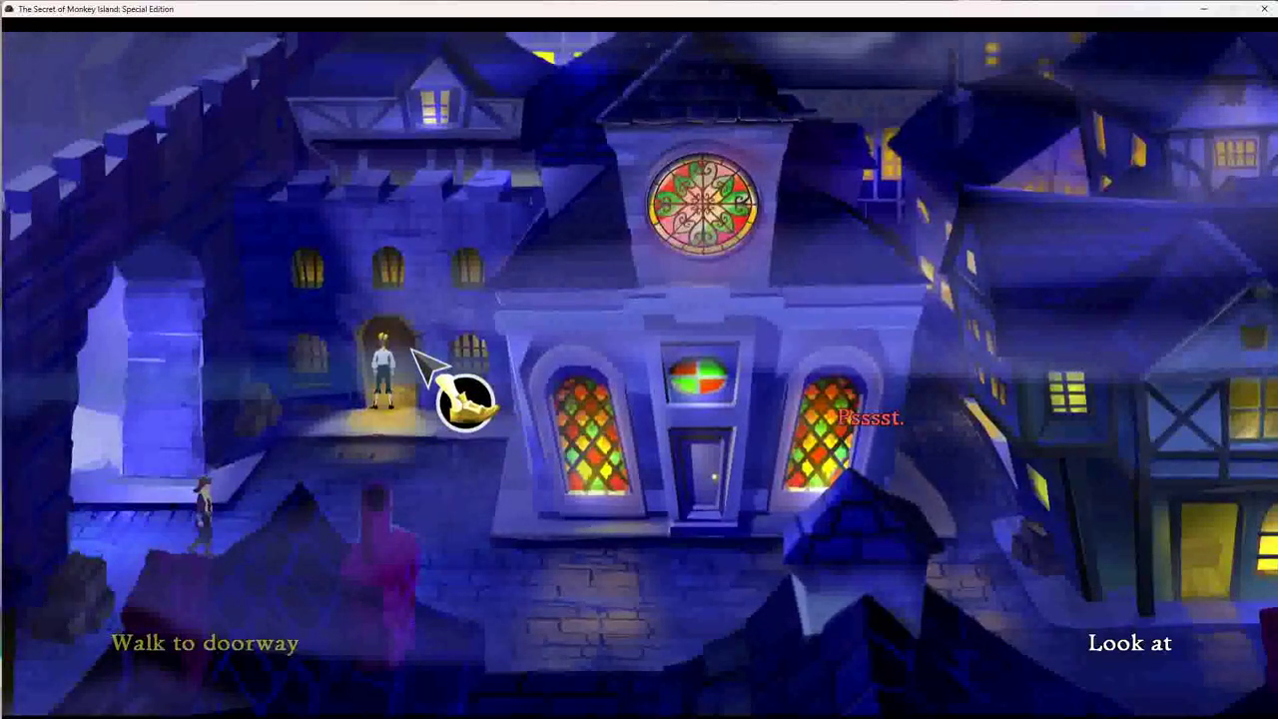
Step: Enter the jail and talk to the prisoner behind the bars
{"action": "left_click", "coordinate": [429, 370]}
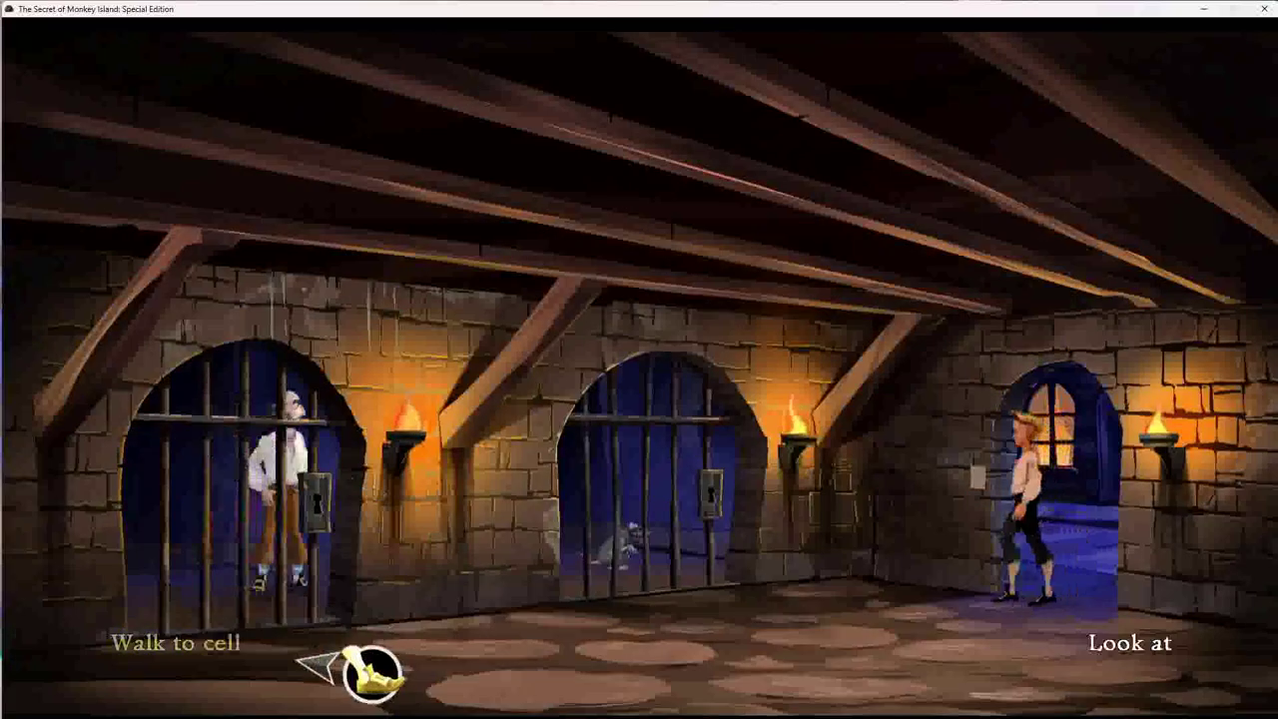
{"action": "left_click", "coordinate": [330, 670]}
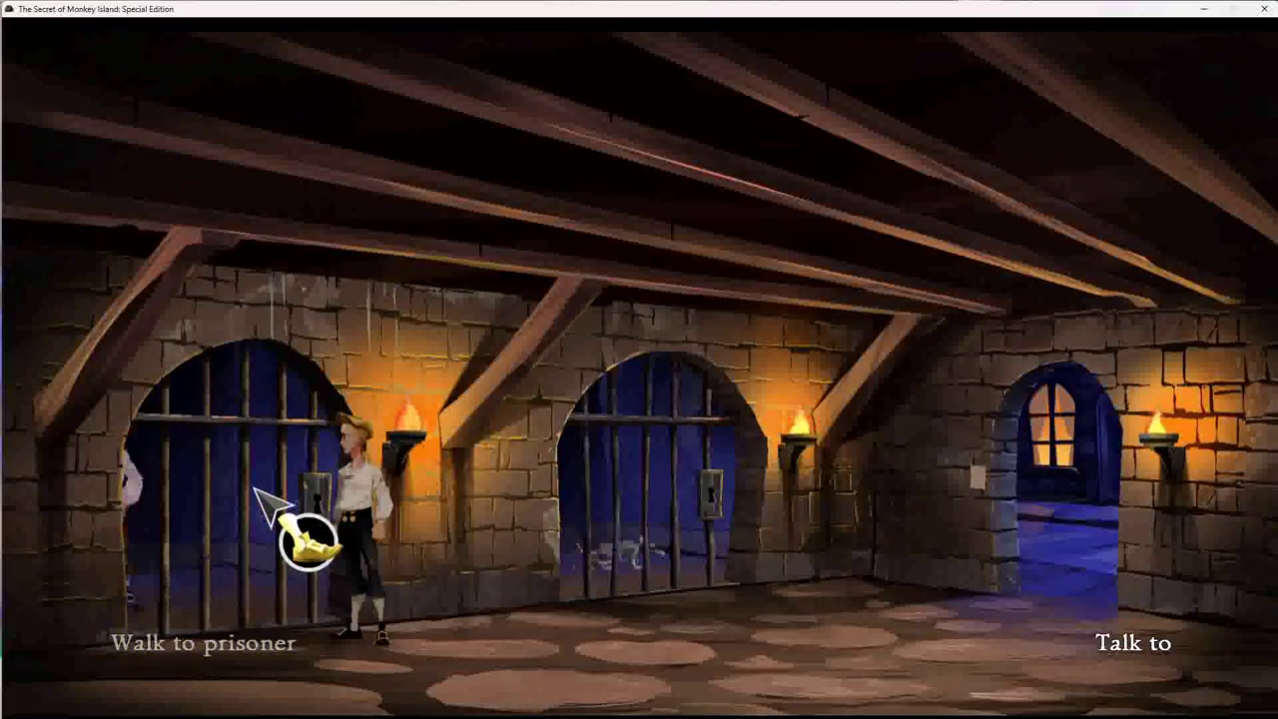
{"action": "left_click", "coordinate": [262, 499]}
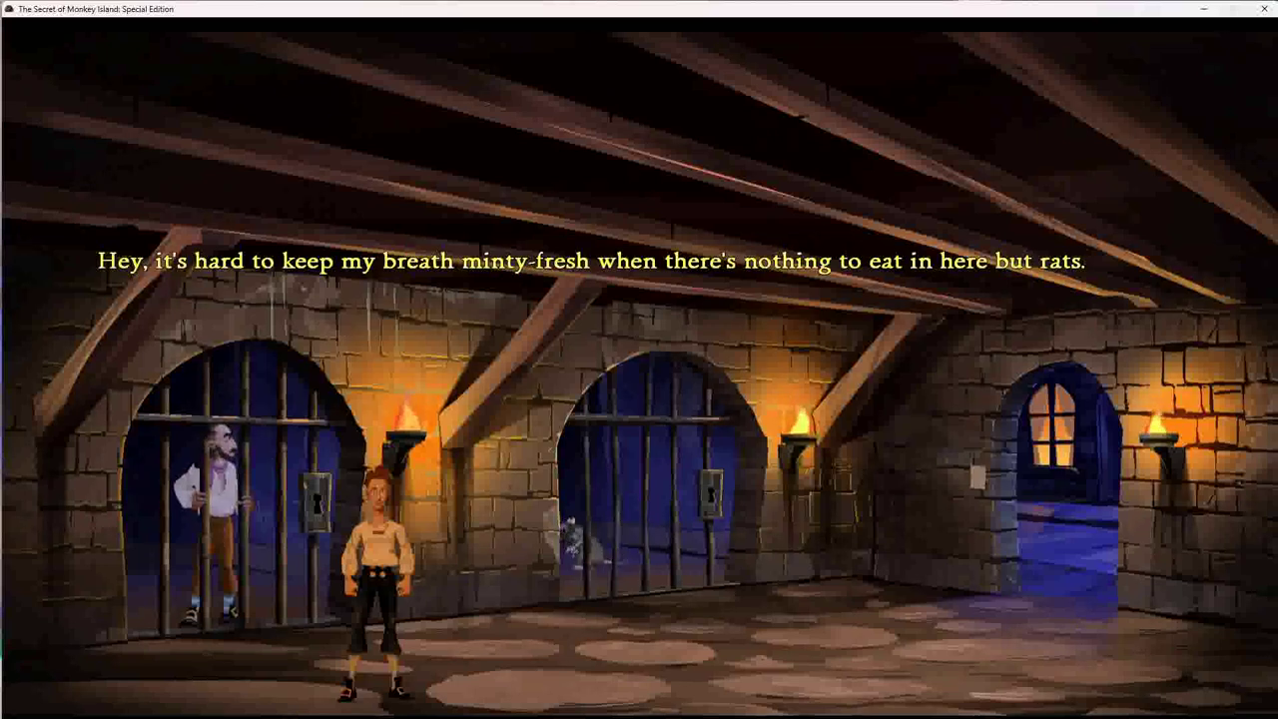
{"action": "left_click", "coordinate": [1128, 500]}
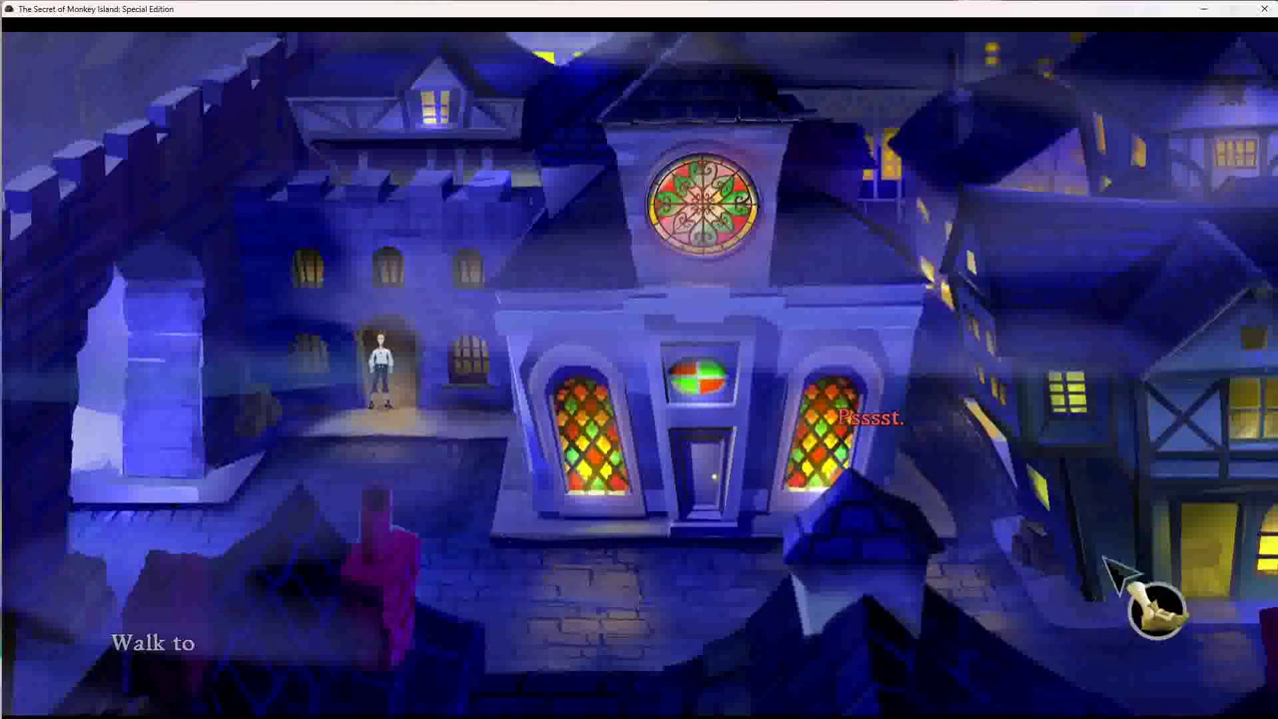
Step: Ask the storekeeper for a breath mint, say you're just browsing, and leave the shop
{"action": "left_click", "coordinate": [1128, 579]}
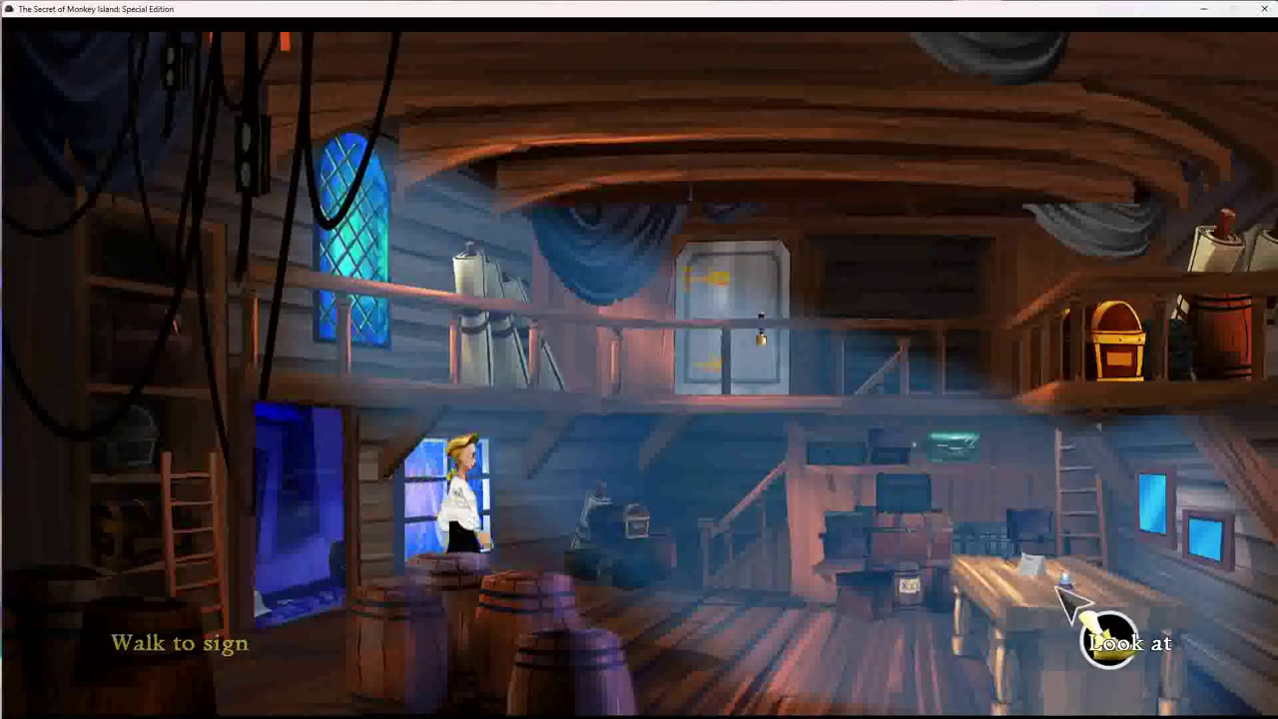
{"action": "scroll", "coordinate": [1073, 604], "scroll_direction": "down", "scroll_amount": 1}
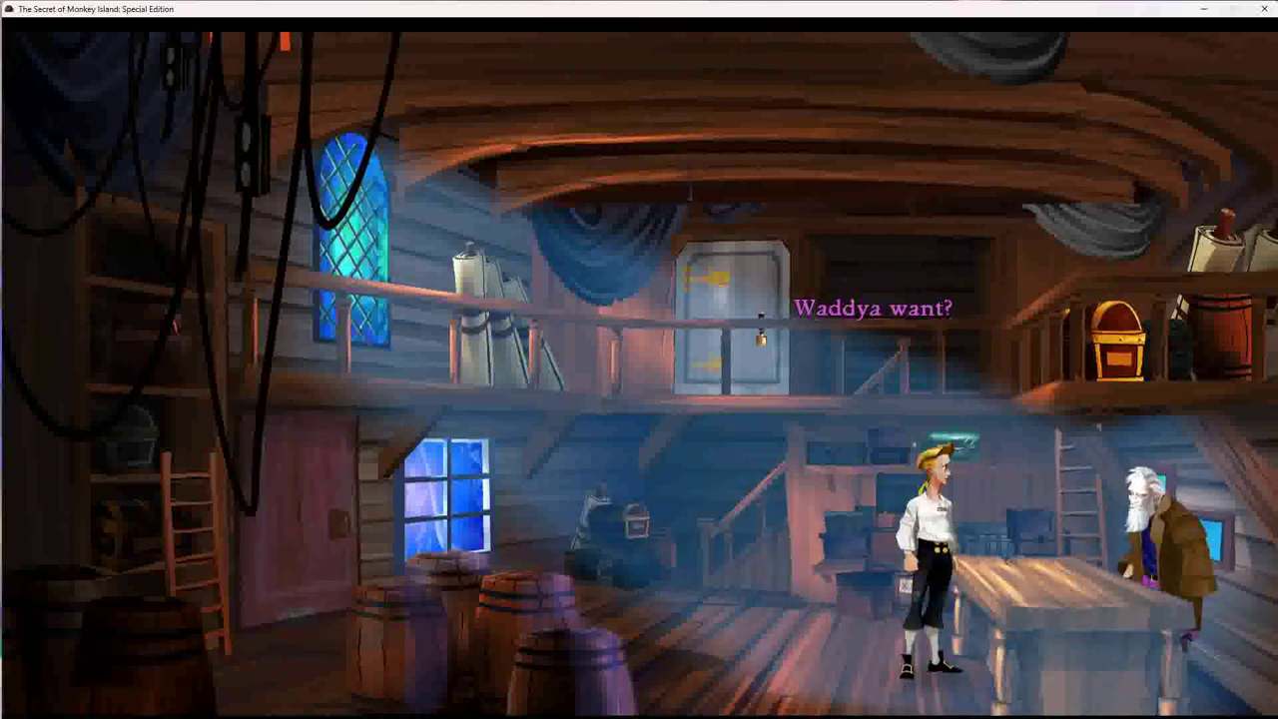
{"action": "left_click", "coordinate": [299, 639]}
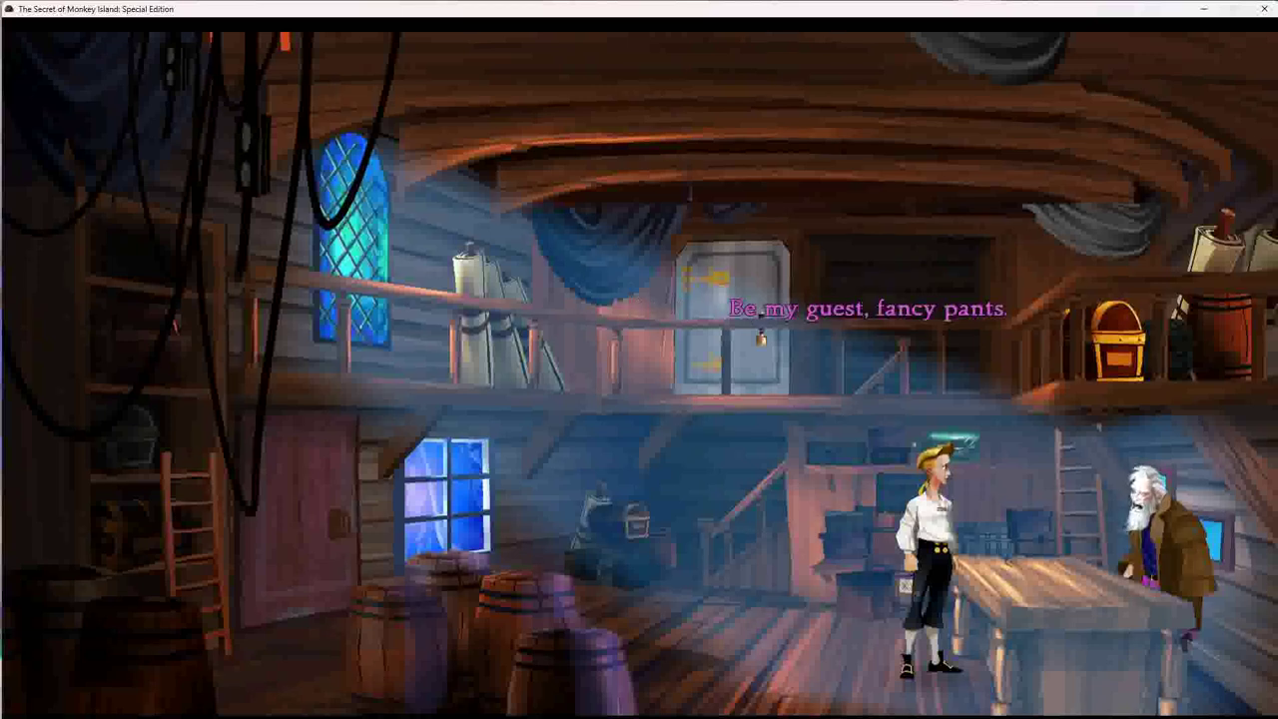
{"action": "left_click", "coordinate": [1148, 539]}
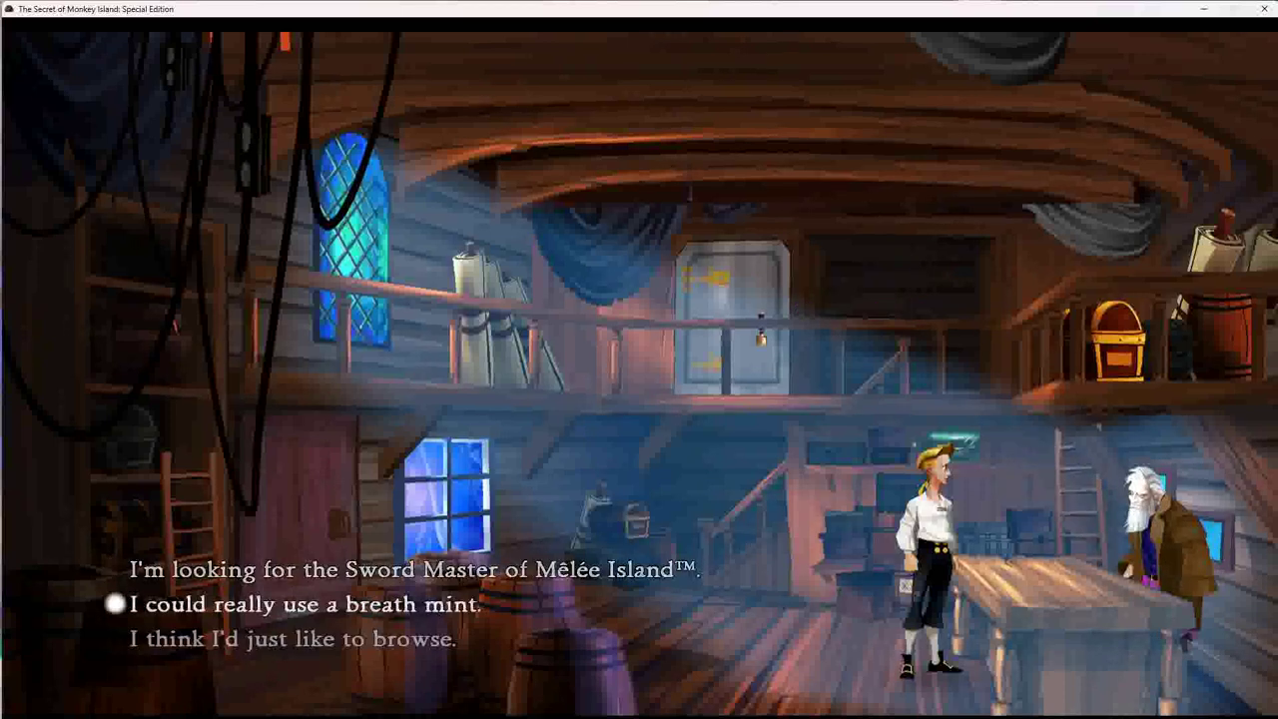
{"action": "left_click", "coordinate": [300, 603]}
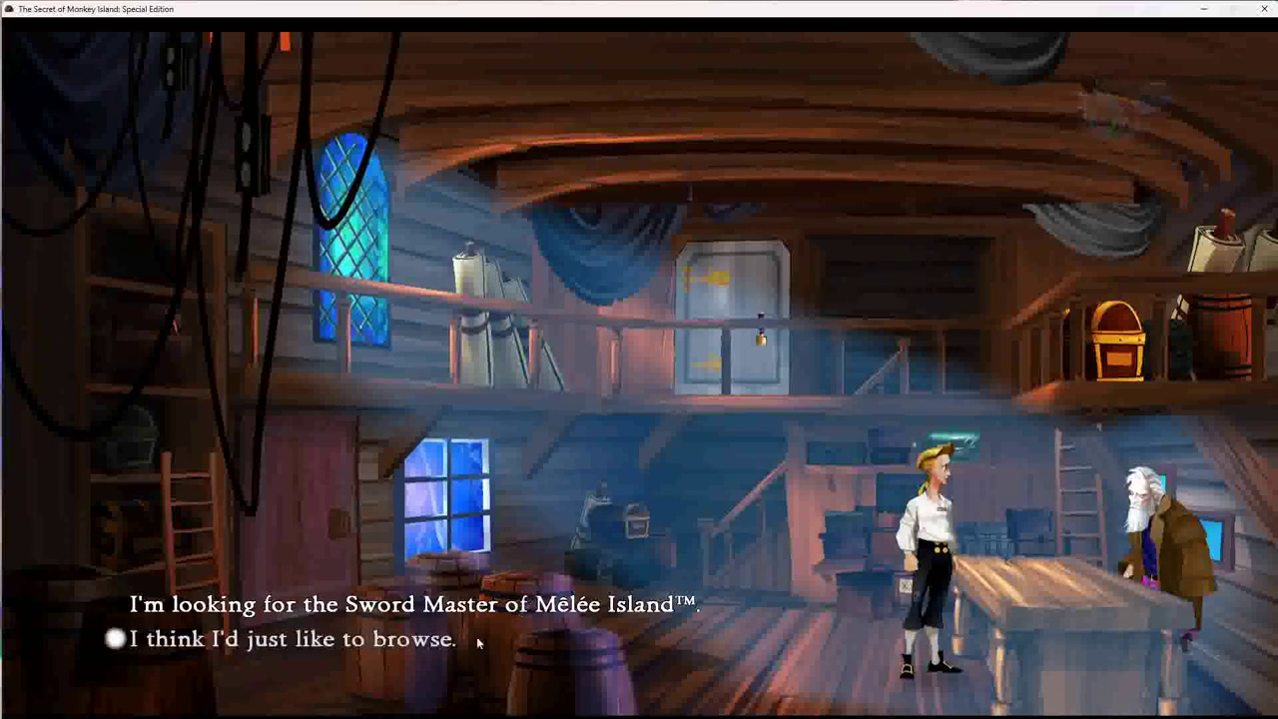
{"action": "left_click", "coordinate": [698, 653]}
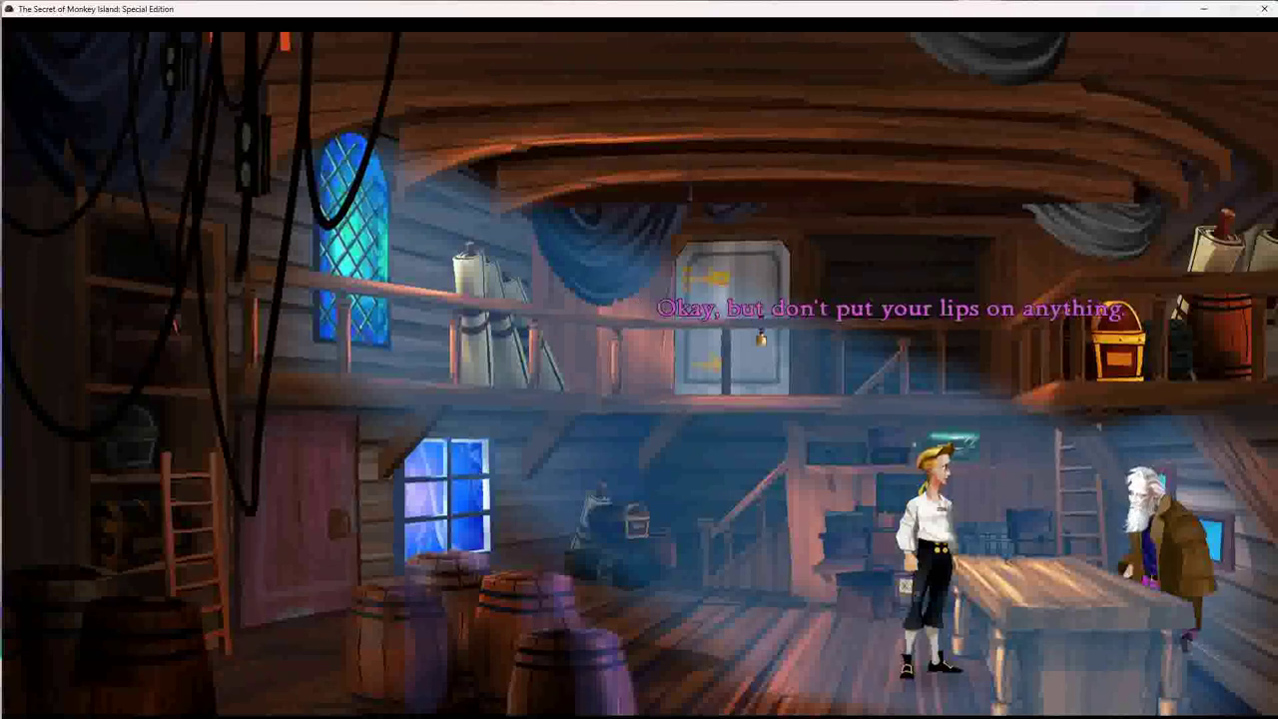
{"action": "left_click", "coordinate": [299, 499]}
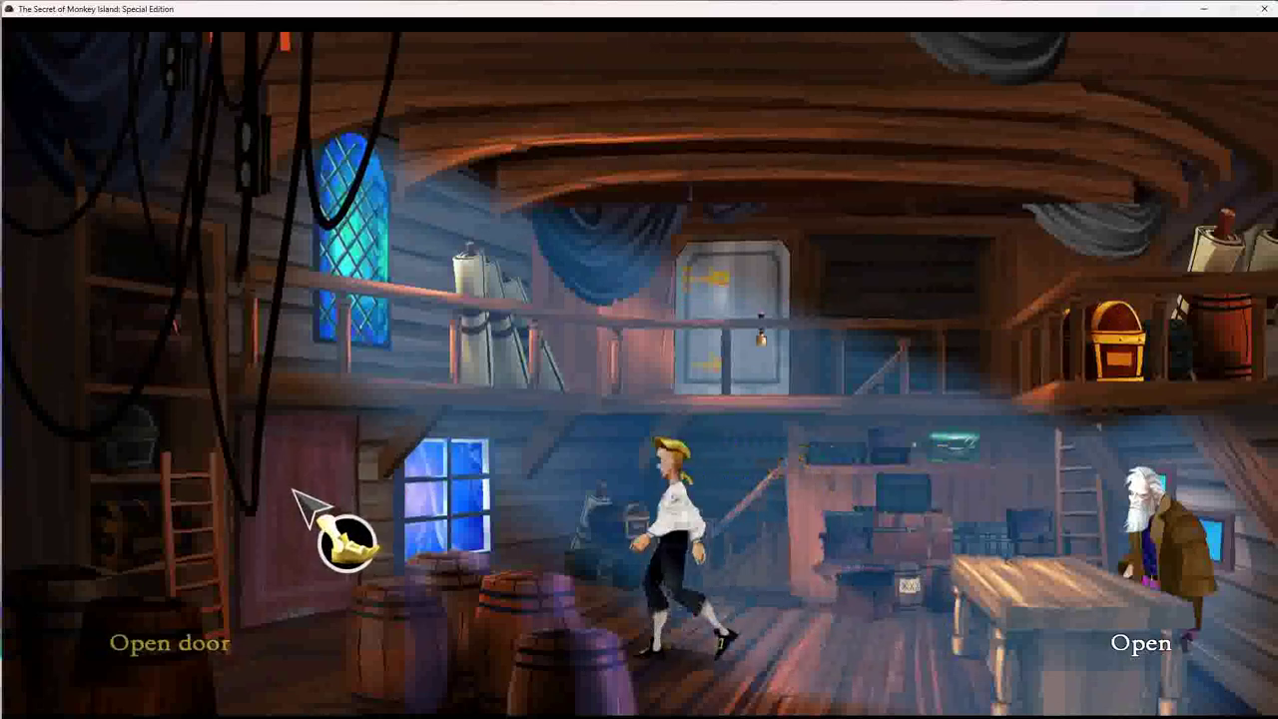
{"action": "left_click", "coordinate": [313, 509]}
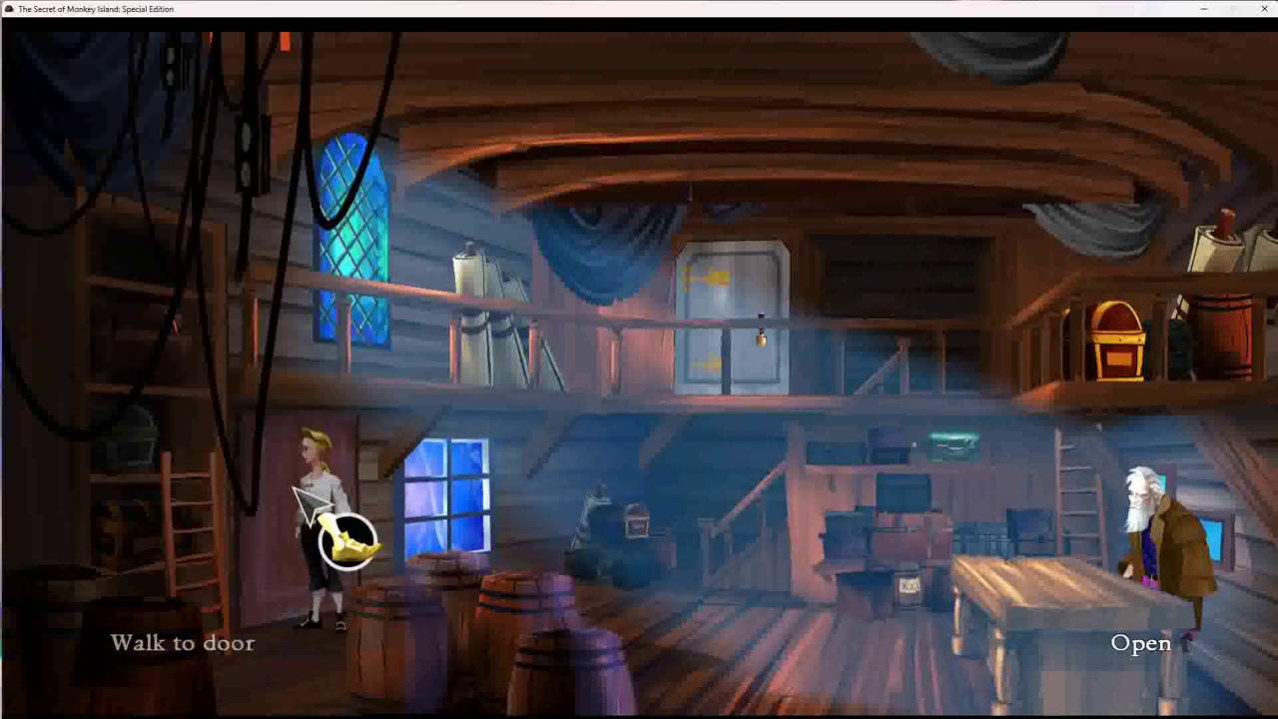
{"action": "left_click", "coordinate": [330, 524]}
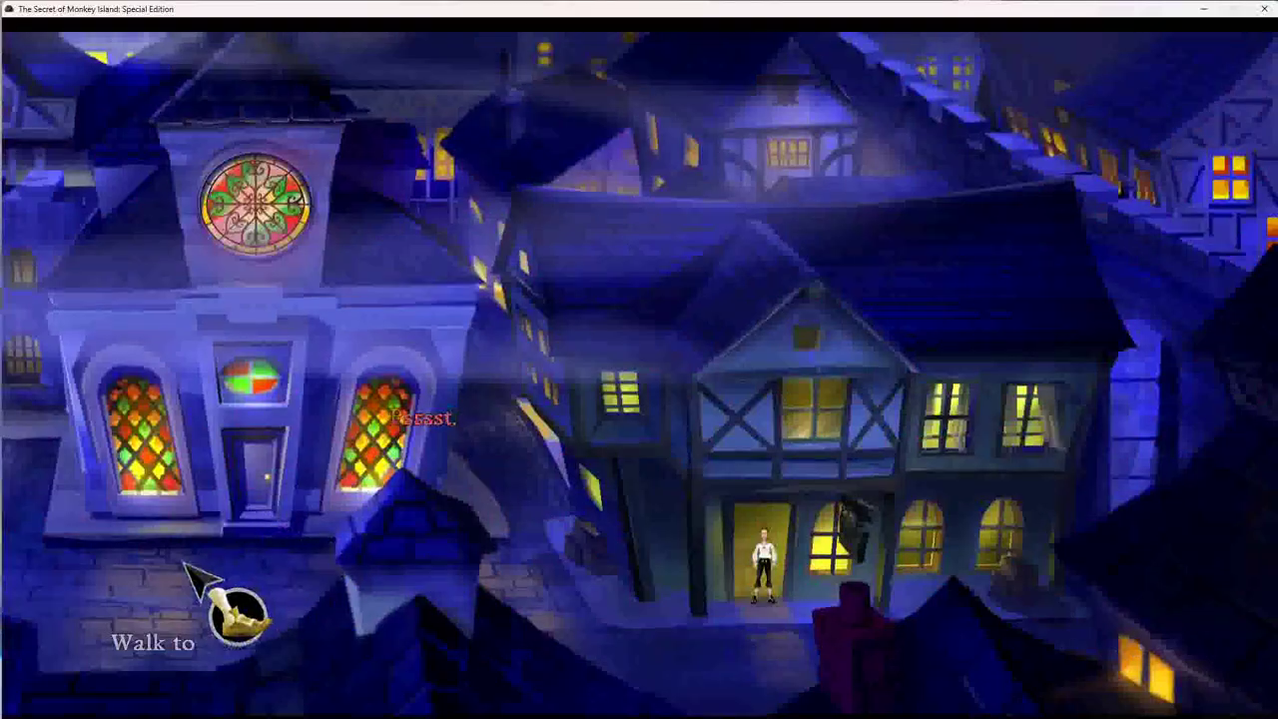
Step: Overwrite the middle Part One slot with the 13% save, then walk right toward the archway
{"action": "key", "text": "Escape"}
{"action": "left_click", "coordinate": [499, 412]}
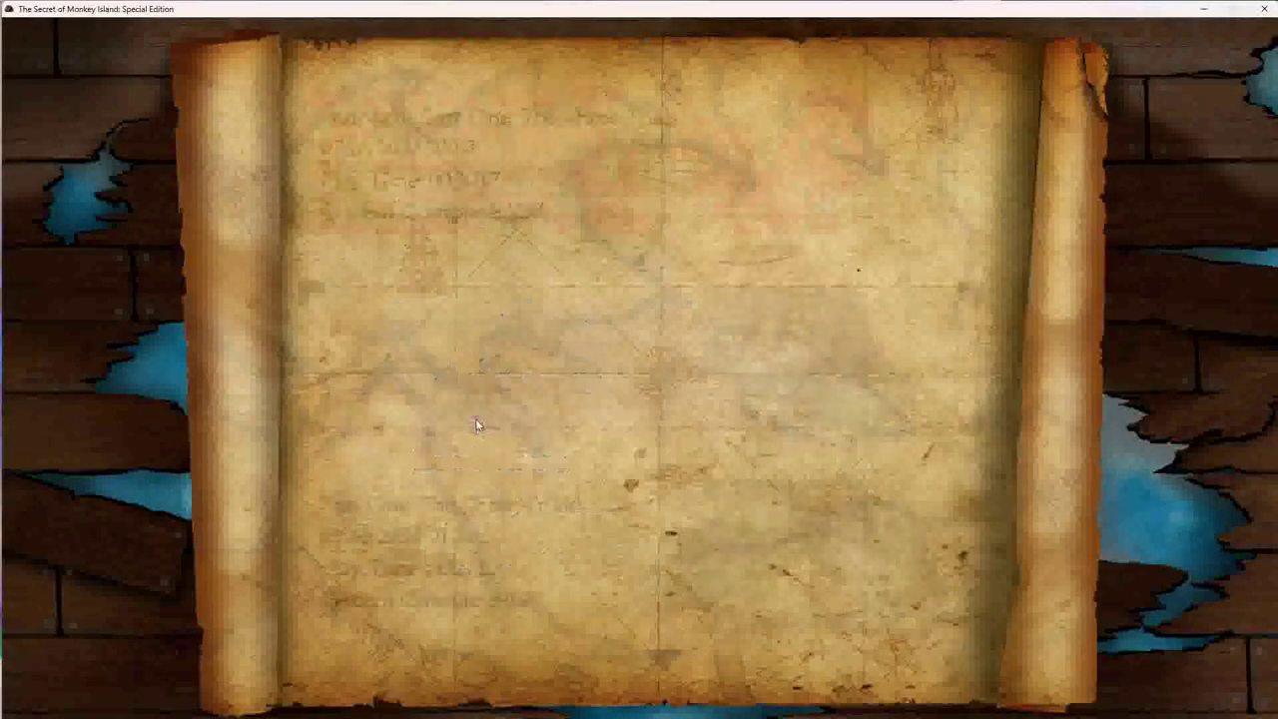
{"action": "left_click", "coordinate": [476, 399]}
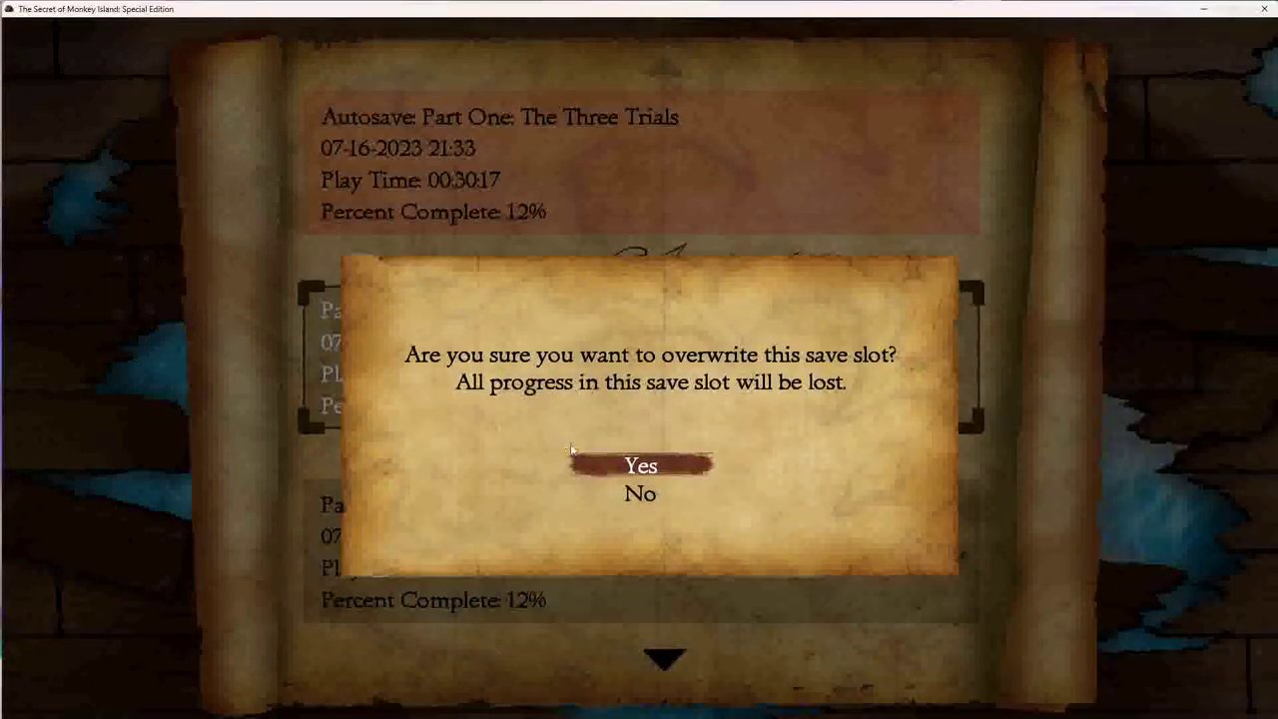
{"action": "left_click", "coordinate": [599, 465]}
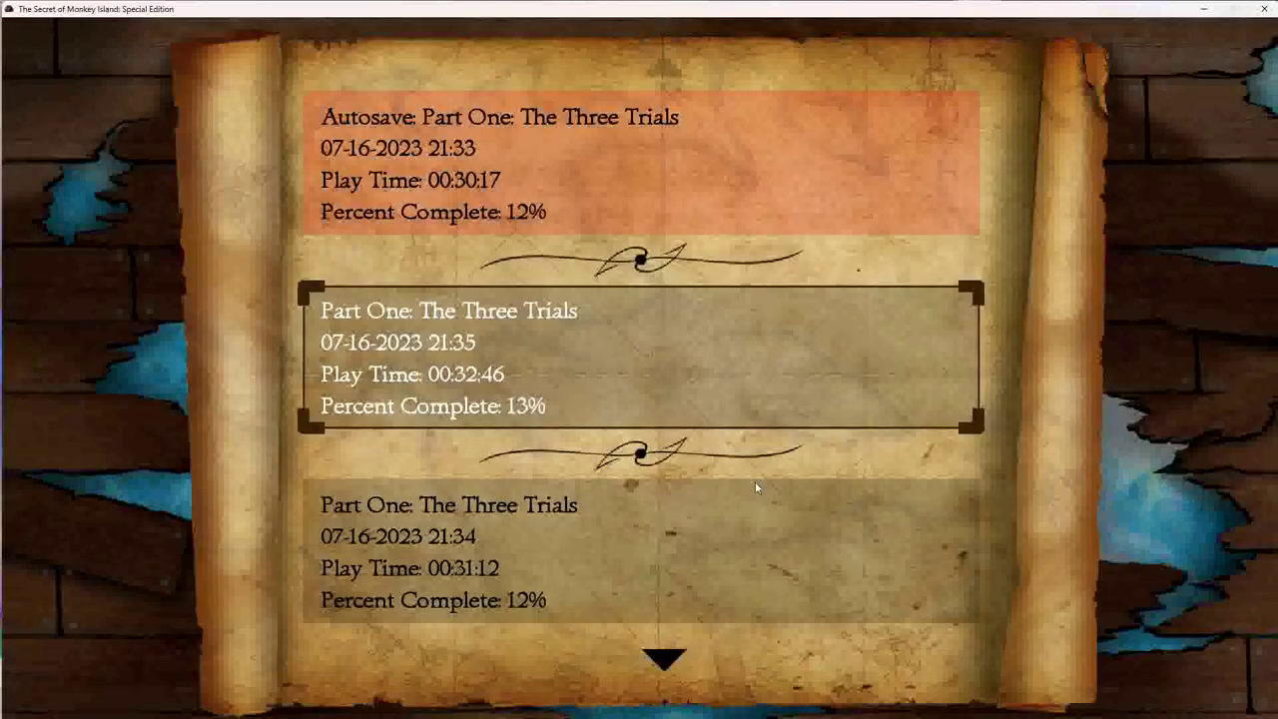
{"action": "key", "text": "Escape"}
{"action": "left_click", "coordinate": [1228, 579]}
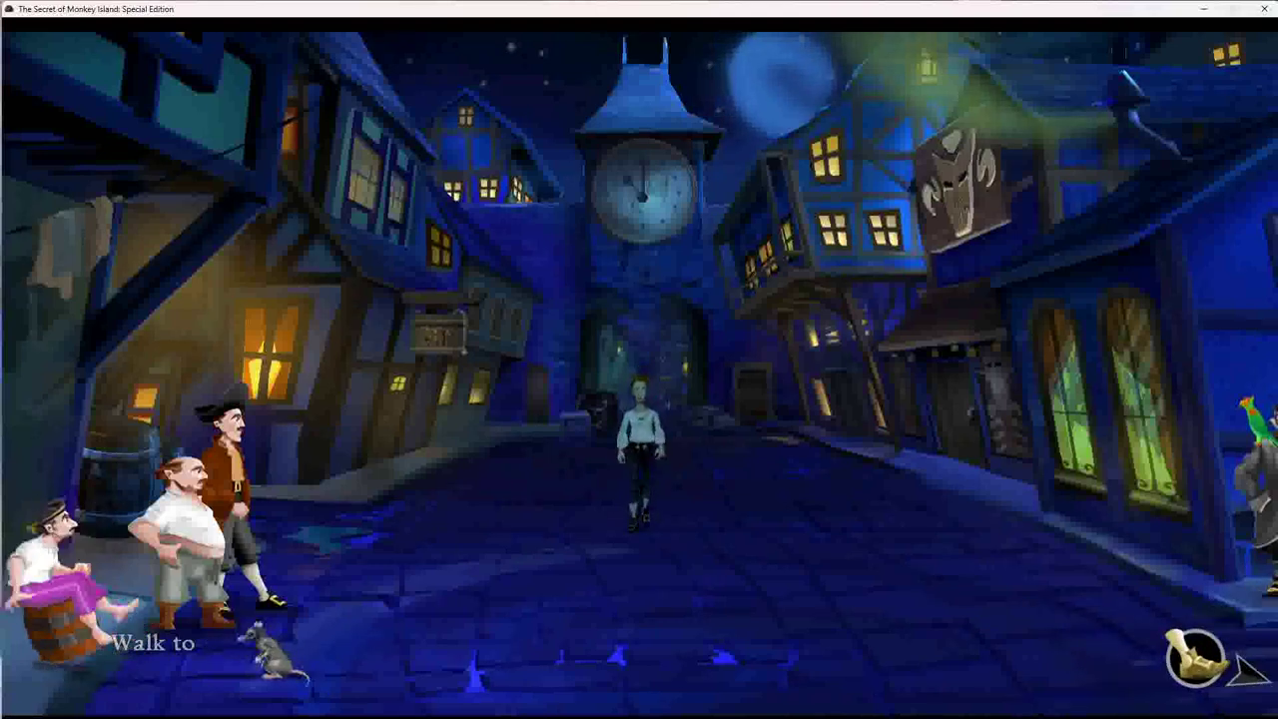
Step: Walk out of town past the Governor's house and the lookout cliff to the island map
{"action": "left_click", "coordinate": [1248, 671]}
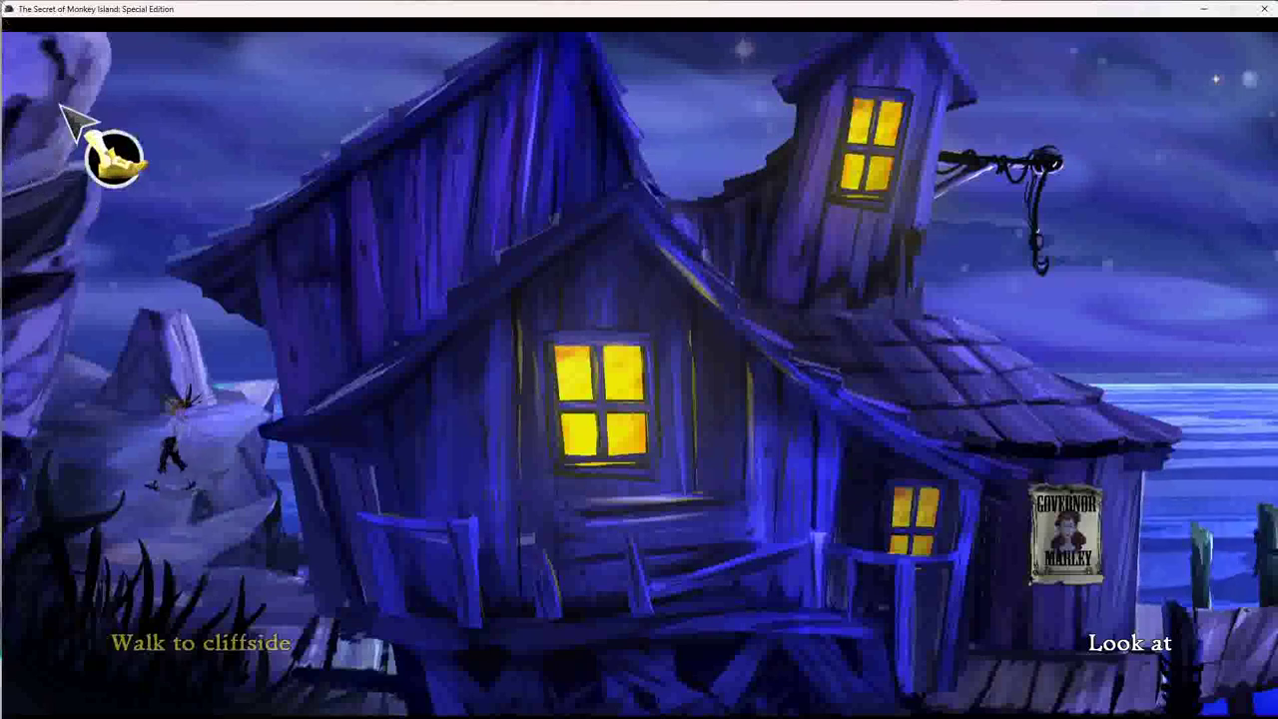
{"action": "left_click", "coordinate": [38, 51]}
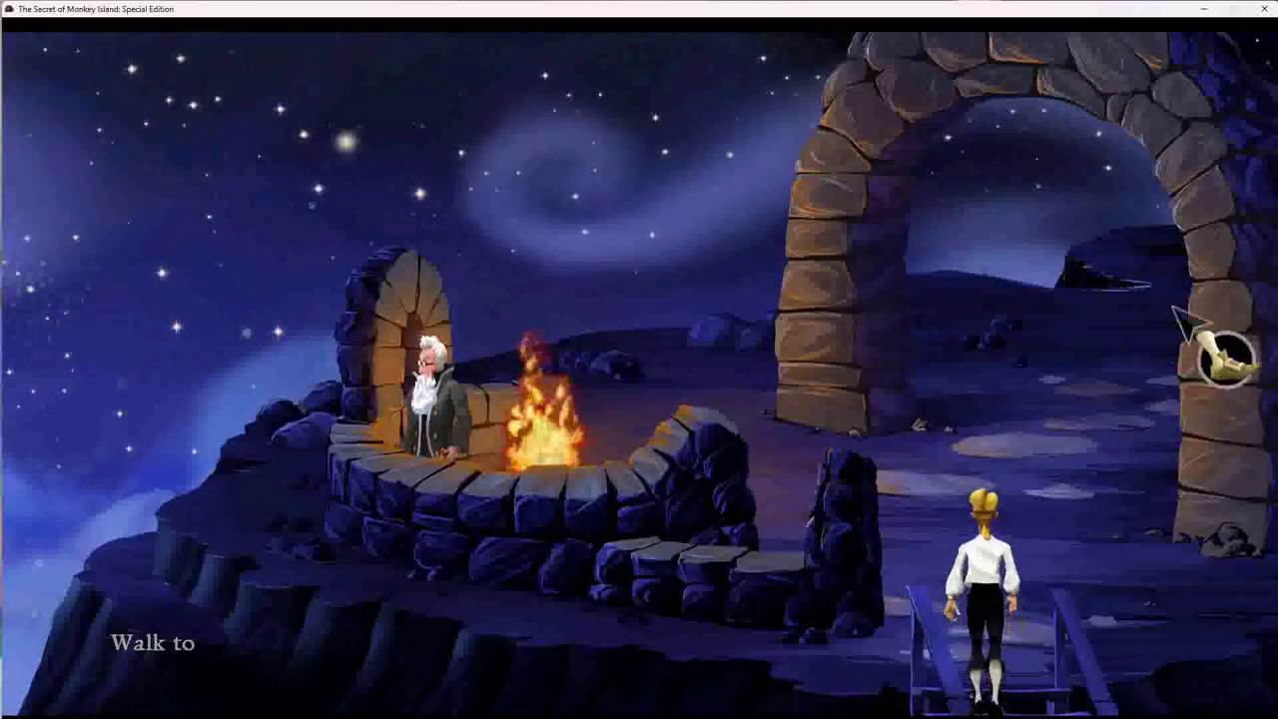
{"action": "left_click", "coordinate": [1229, 330]}
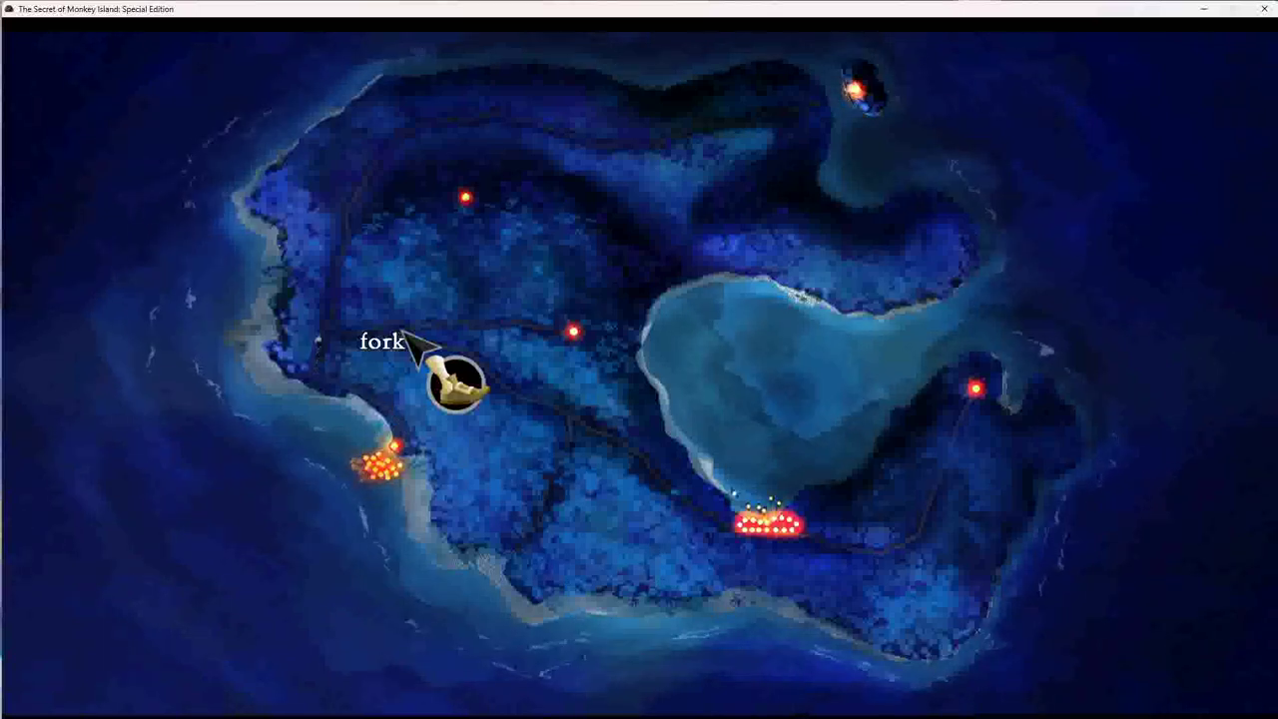
Step: Travel to the forest fork and try using the map item there
{"action": "left_click", "coordinate": [409, 334]}
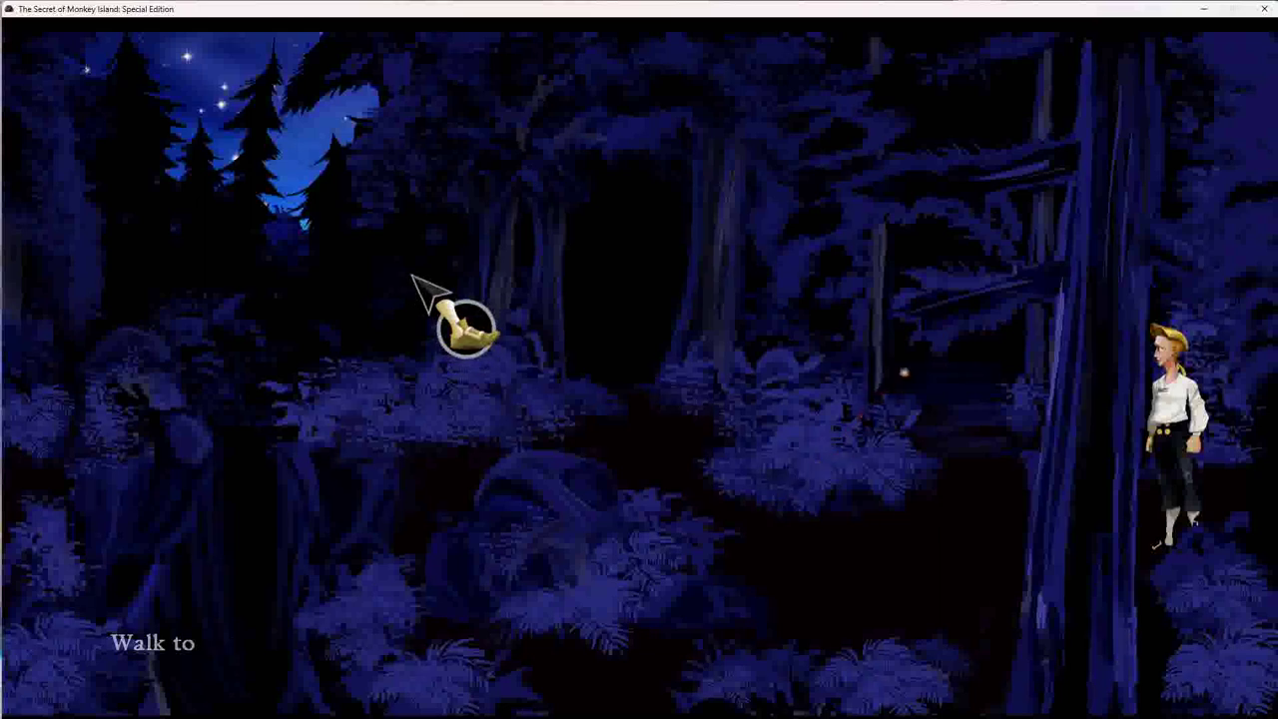
{"action": "key", "text": "i"}
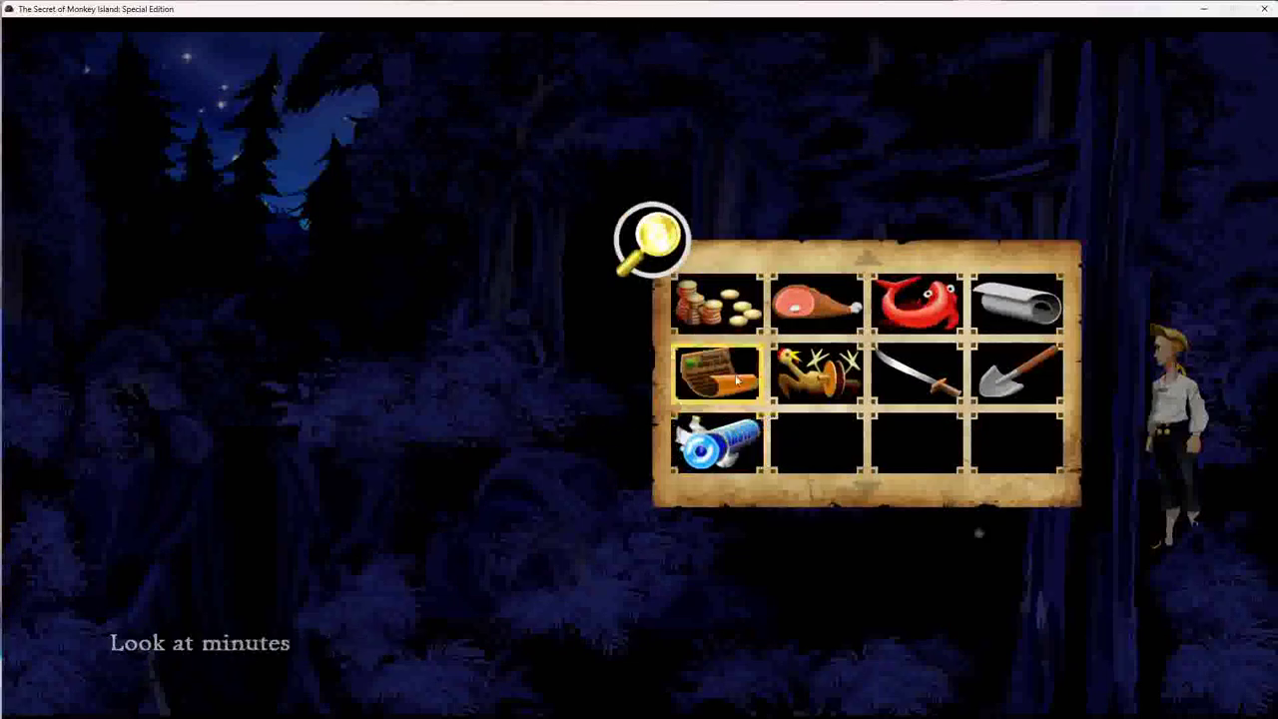
{"action": "left_click", "coordinate": [737, 379]}
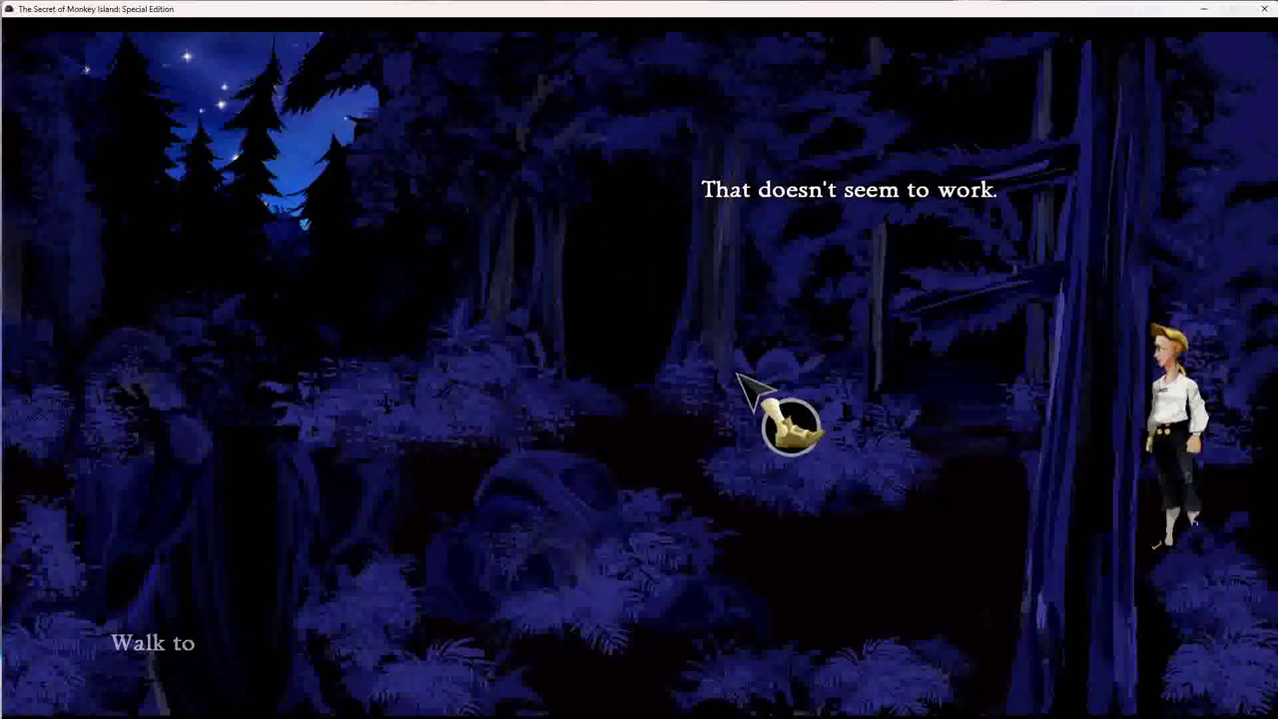
Step: Examine the meeting minutes and read the 'Do the Monkey' dance directions
{"action": "key", "text": "i"}
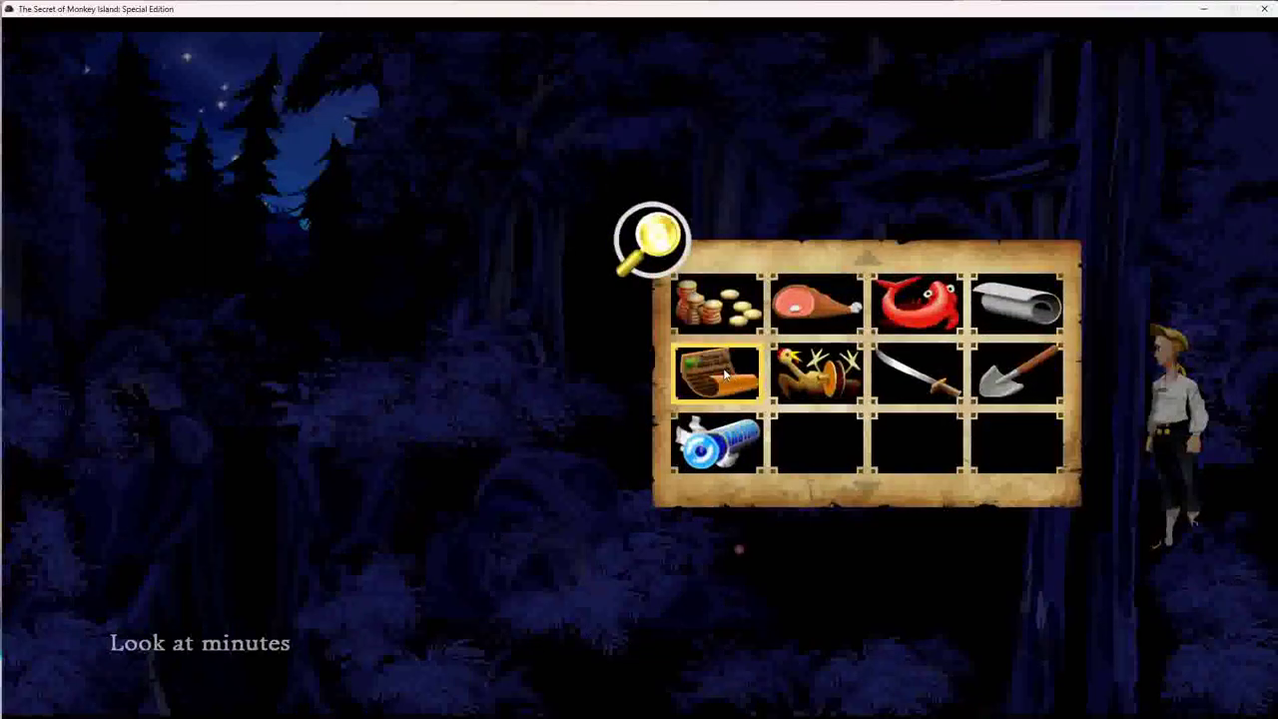
{"action": "left_click", "coordinate": [725, 375]}
{"action": "key", "text": "i"}
{"action": "left_click", "coordinate": [649, 235]}
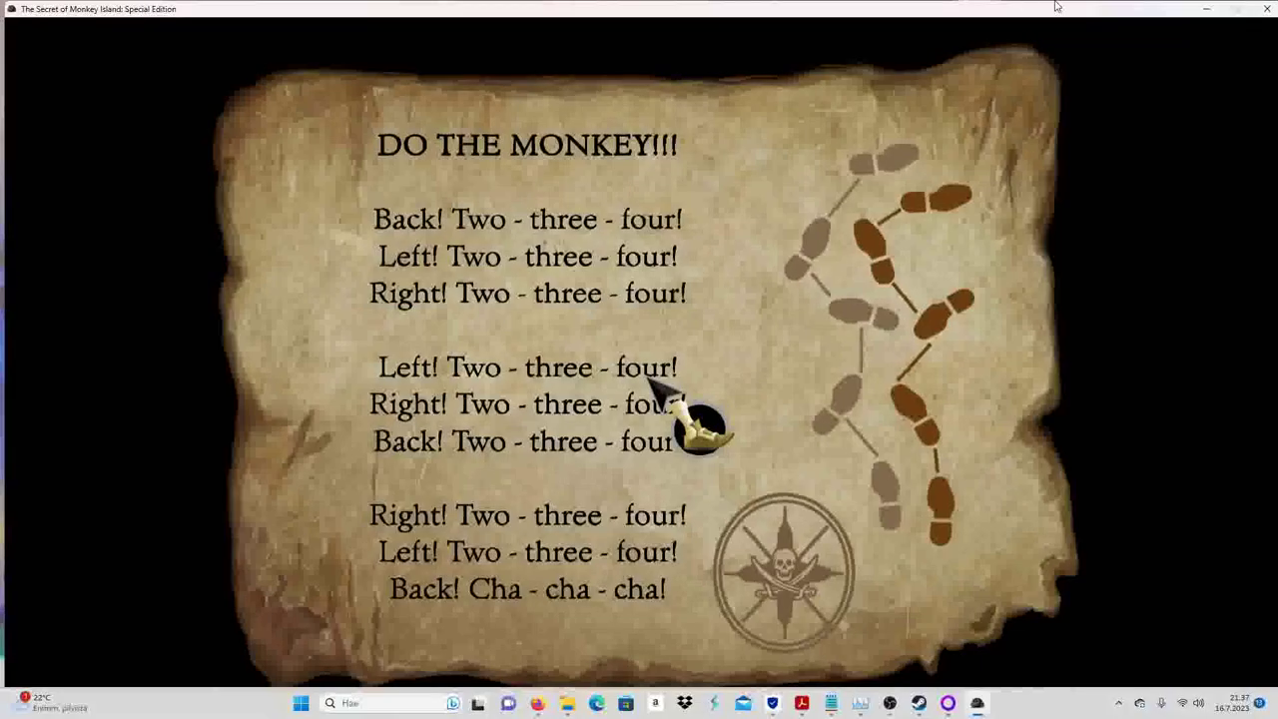
{"action": "left_click", "coordinate": [911, 252]}
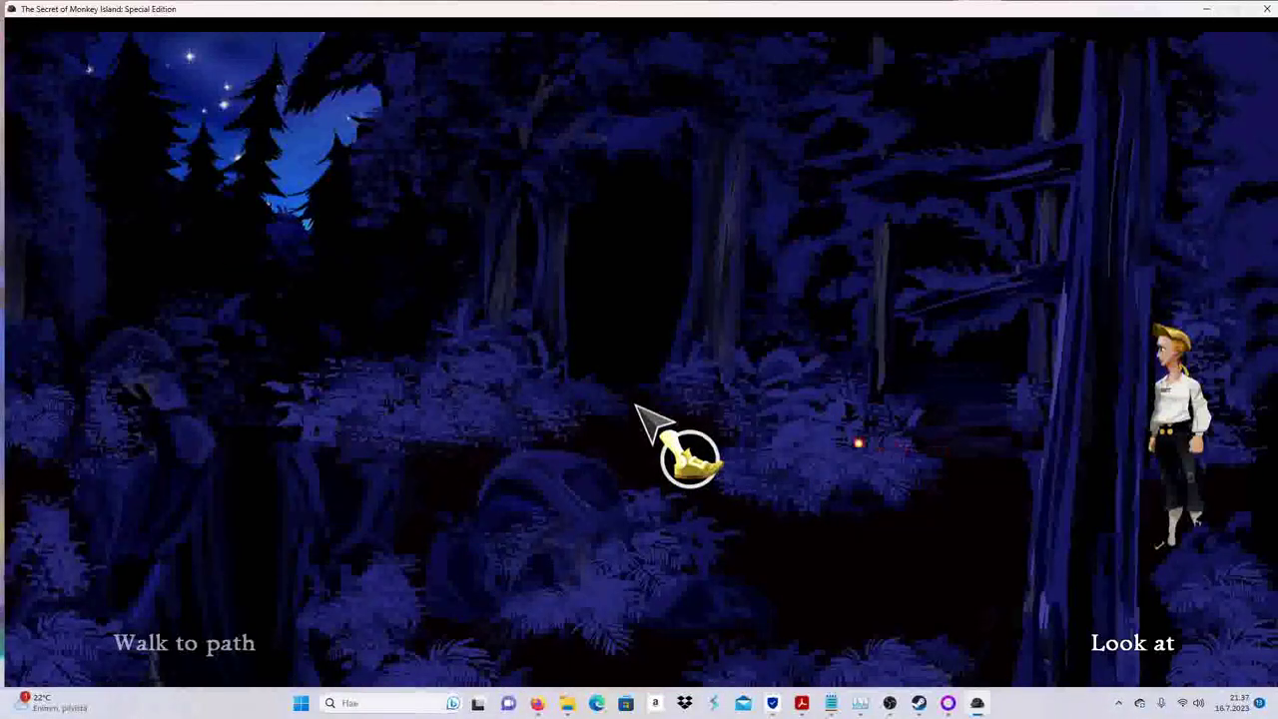
Step: Pick up the yellow forest plants, then walk toward the path on the left
{"action": "left_click", "coordinate": [599, 335]}
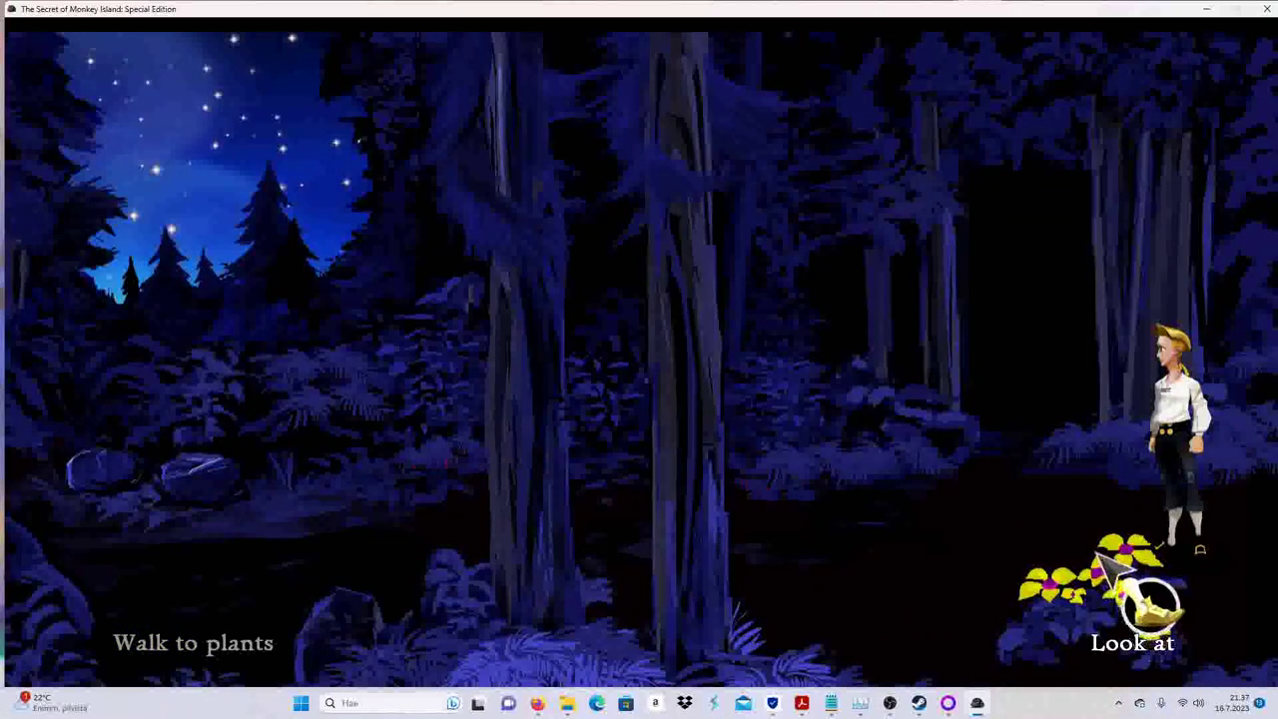
{"action": "left_click", "coordinate": [1106, 569]}
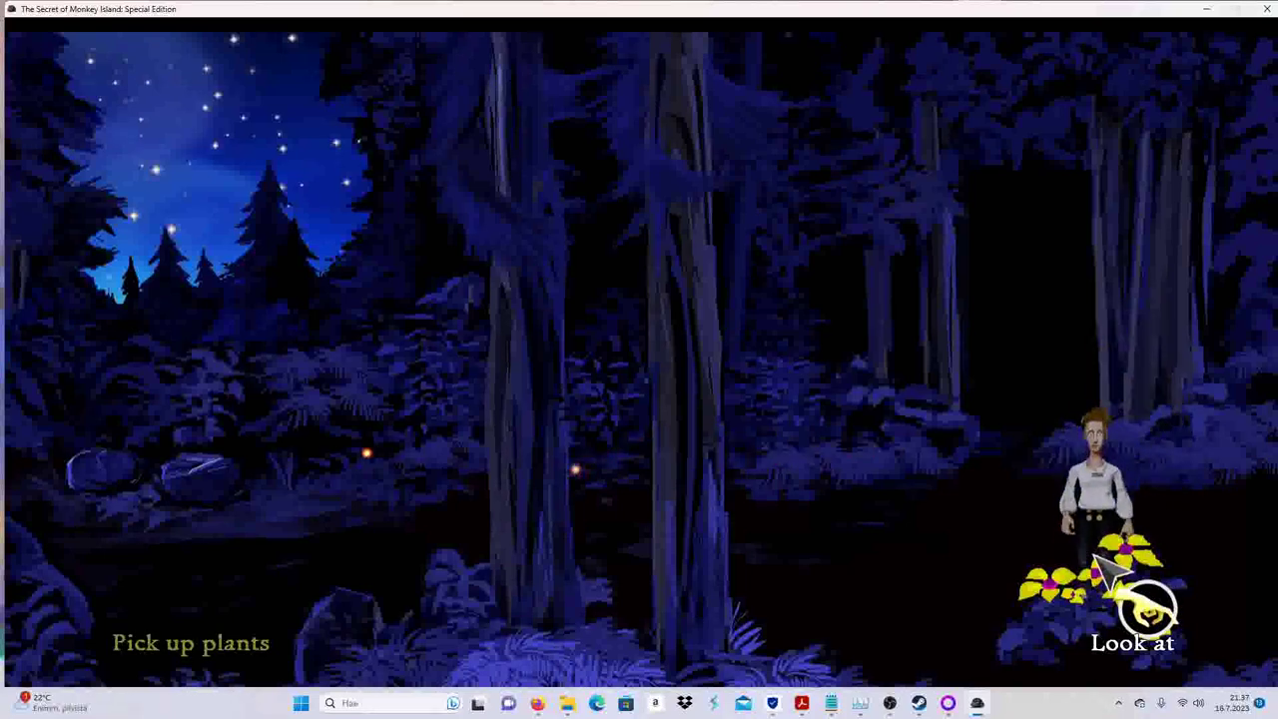
{"action": "key", "text": "Escape"}
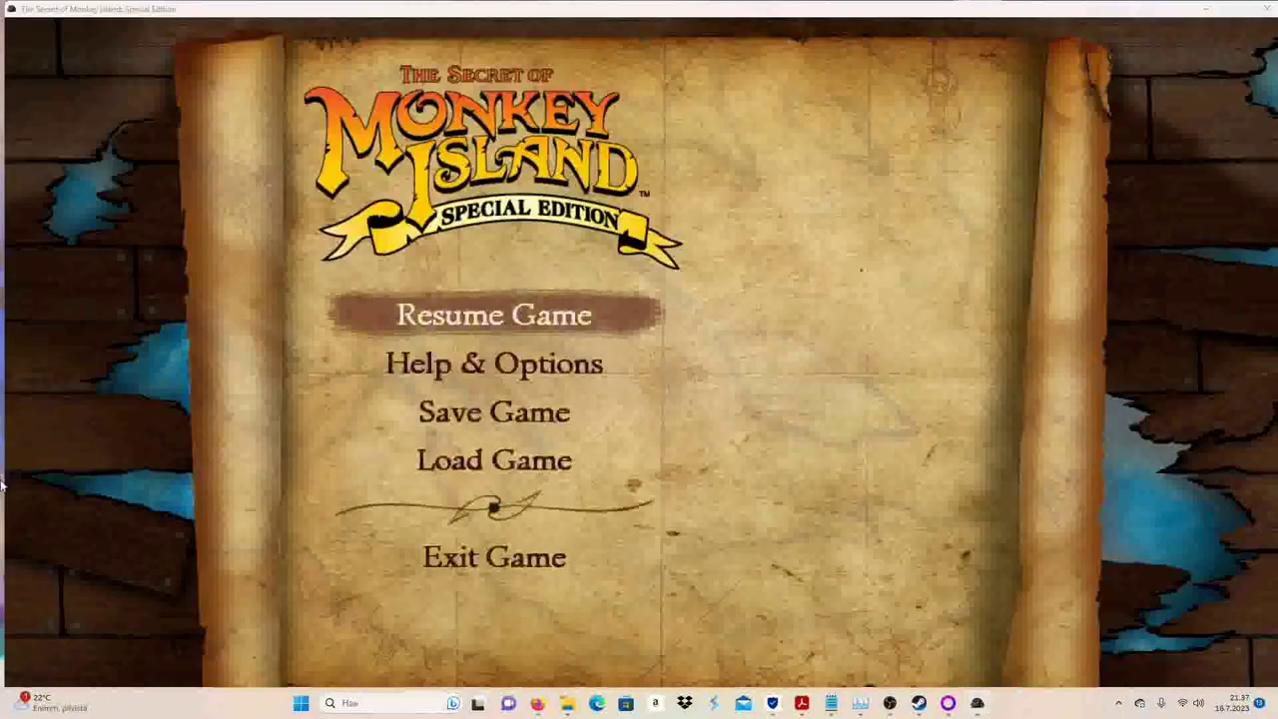
{"action": "key", "text": "Escape"}
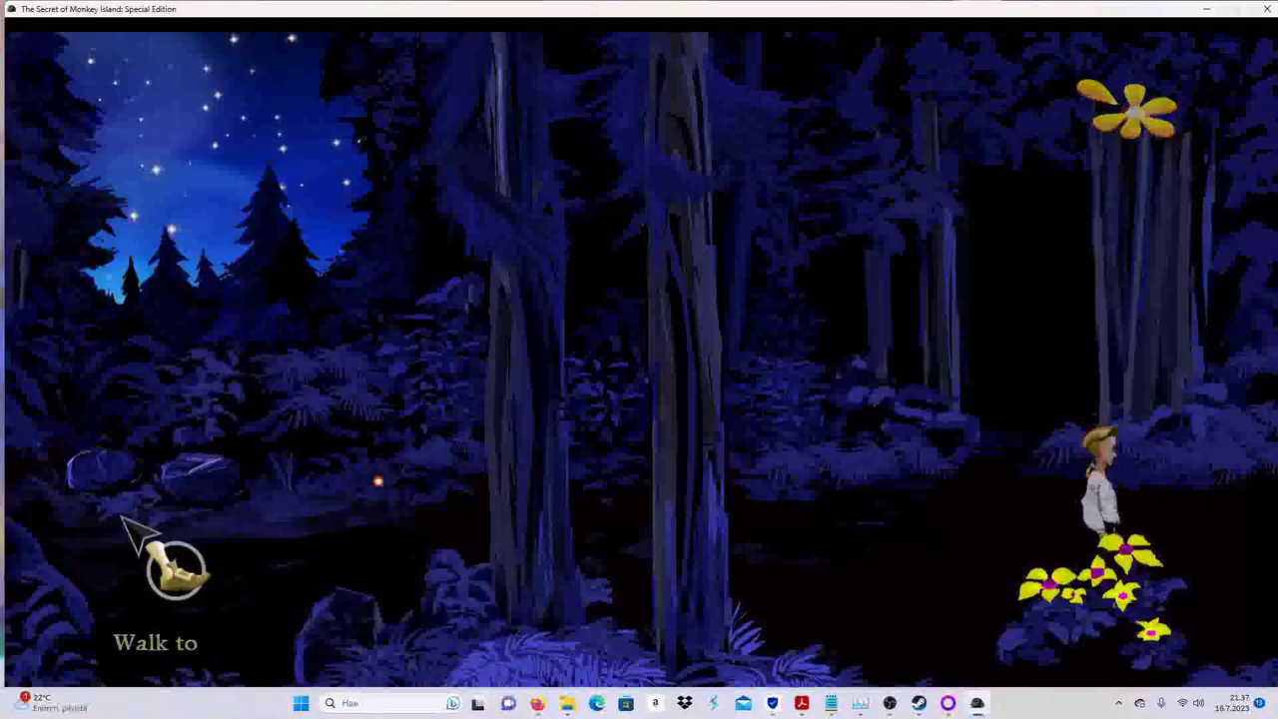
{"action": "left_click", "coordinate": [45, 574]}
Step: Pause the game, browse the pause menu choices, and resume play
{"action": "key", "text": "Escape"}
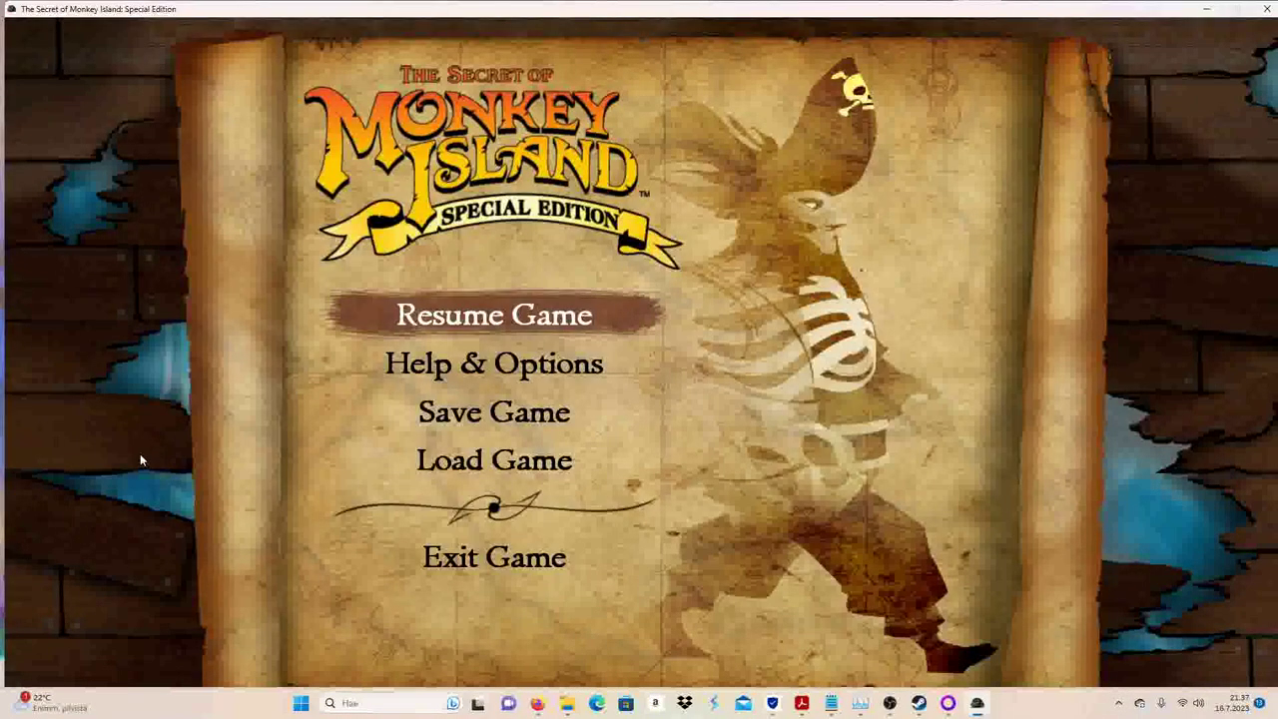
{"action": "key", "text": "Down"}
{"action": "key", "text": "Down"}
{"action": "key", "text": "Up"}
{"action": "key", "text": "Up"}
{"action": "key", "text": "Return"}
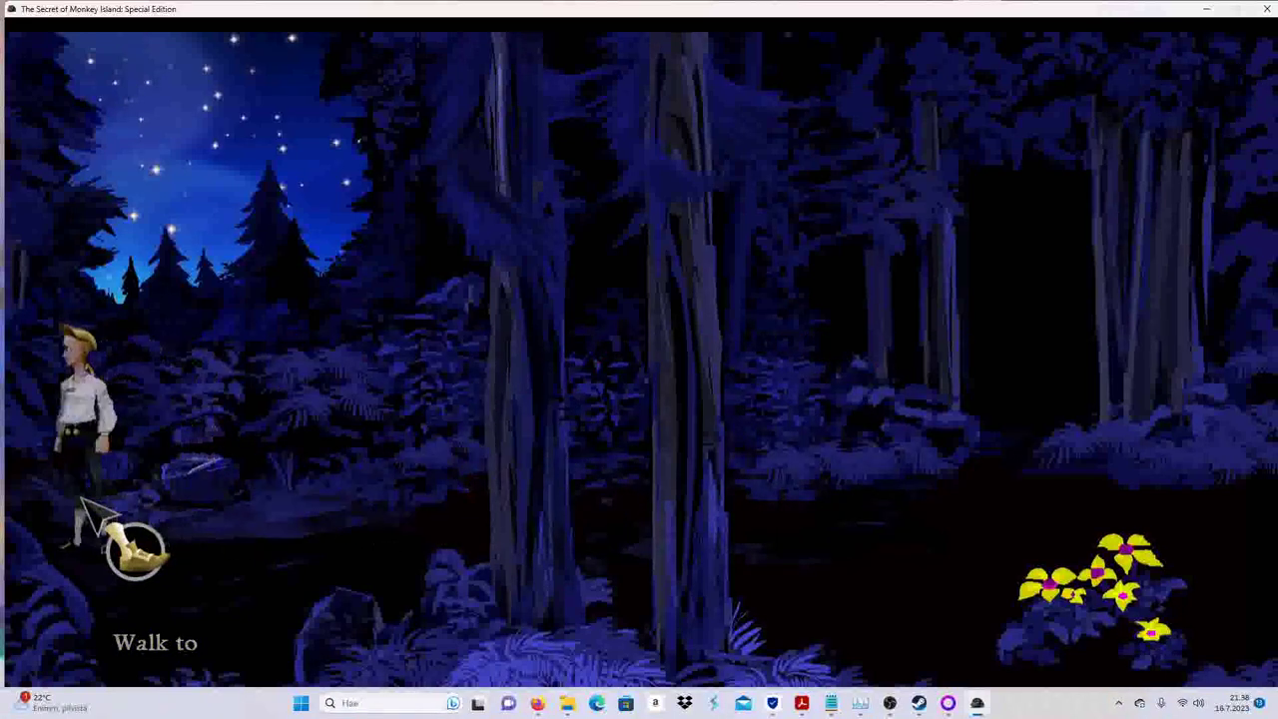
{"action": "key", "text": "Escape"}
{"action": "key", "text": "Down"}
{"action": "key", "text": "Escape"}
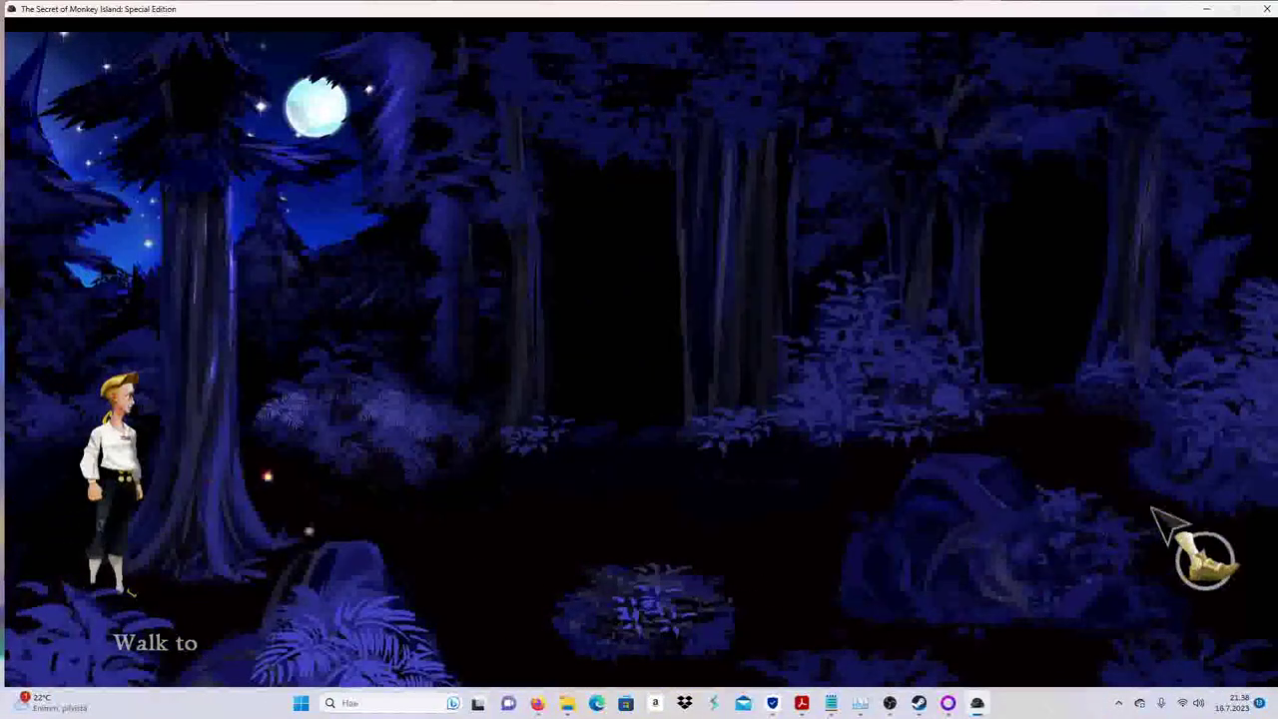
Step: Follow the forest paths into the next area, pausing and resuming along the way
{"action": "left_click", "coordinate": [1173, 529]}
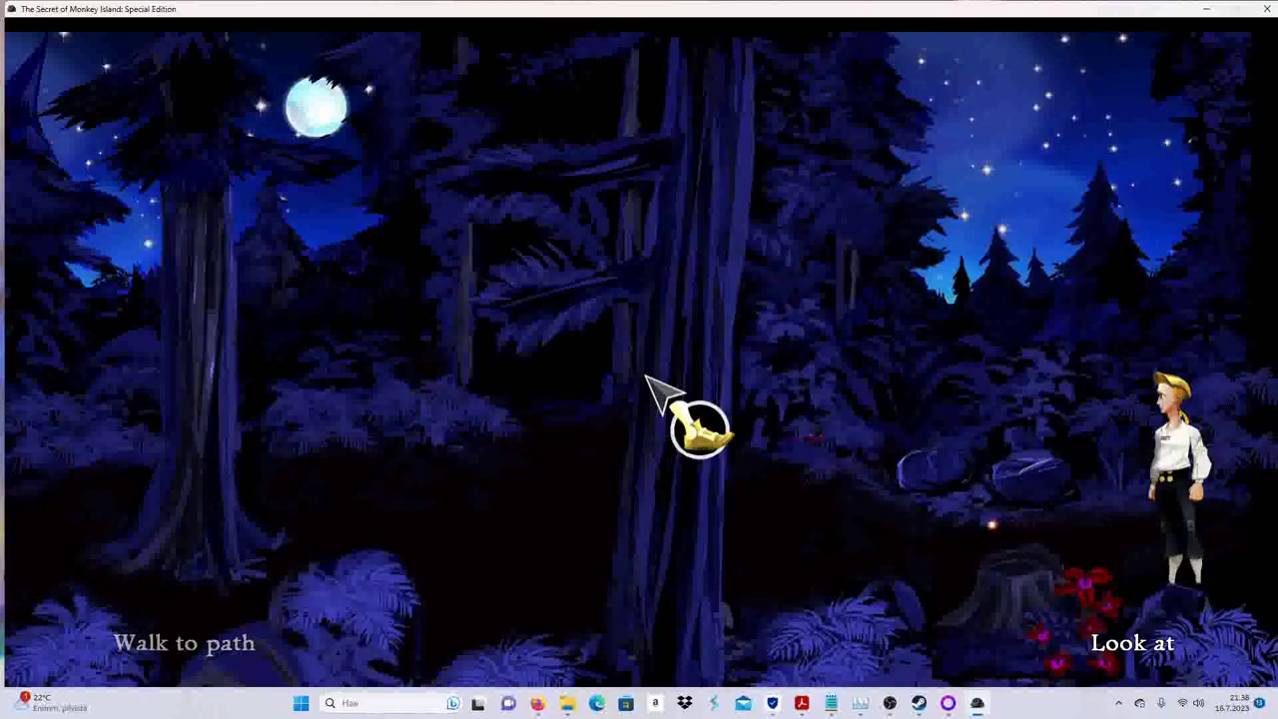
{"action": "left_click", "coordinate": [35, 529]}
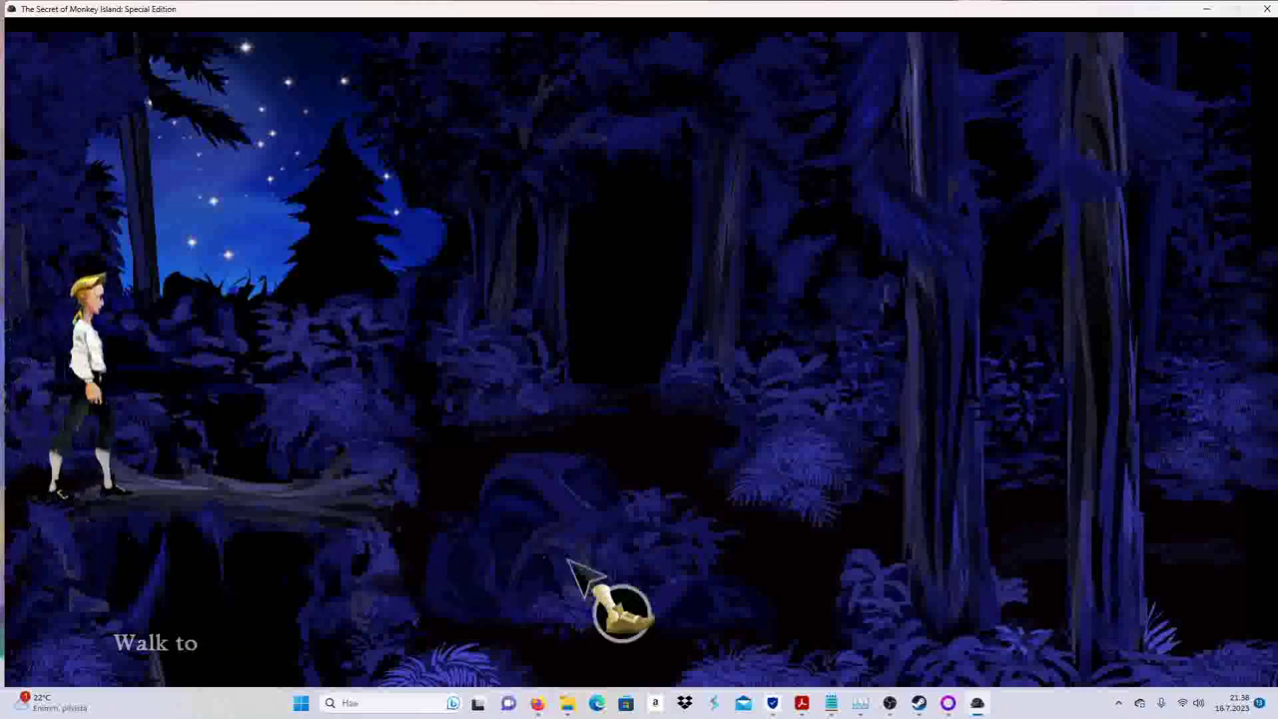
{"action": "left_click", "coordinate": [1255, 539]}
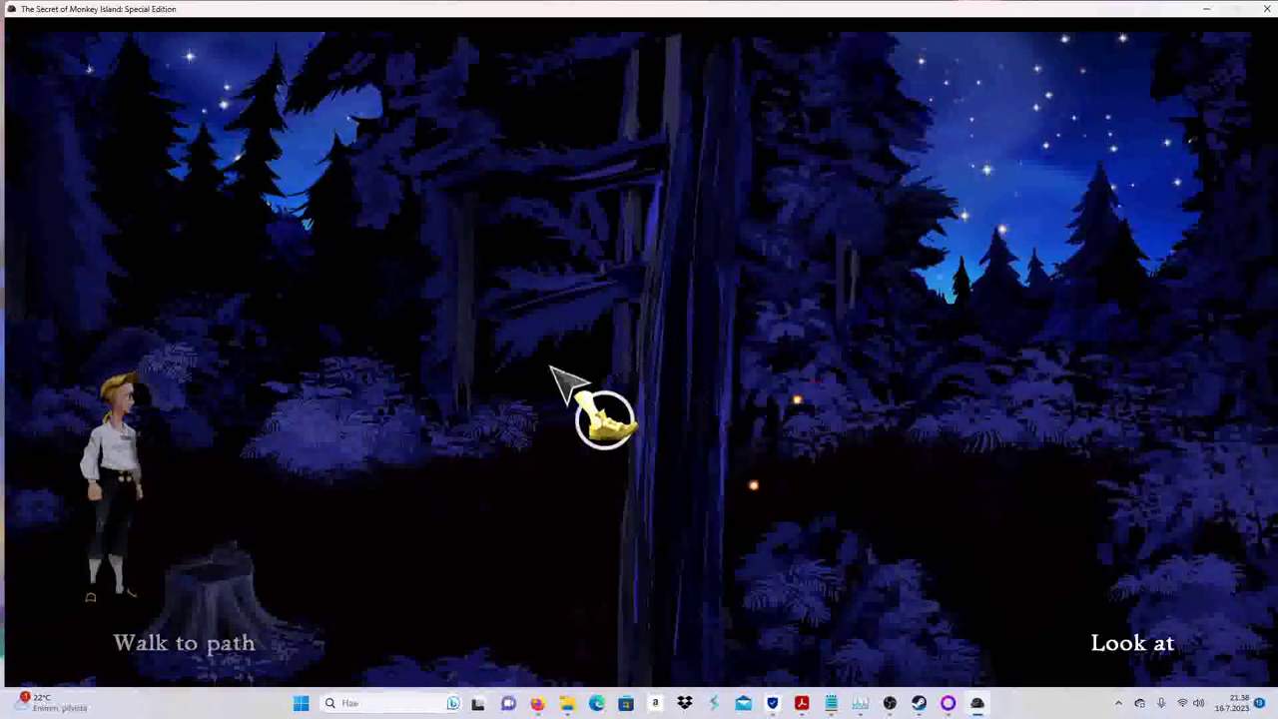
{"action": "left_click", "coordinate": [574, 385]}
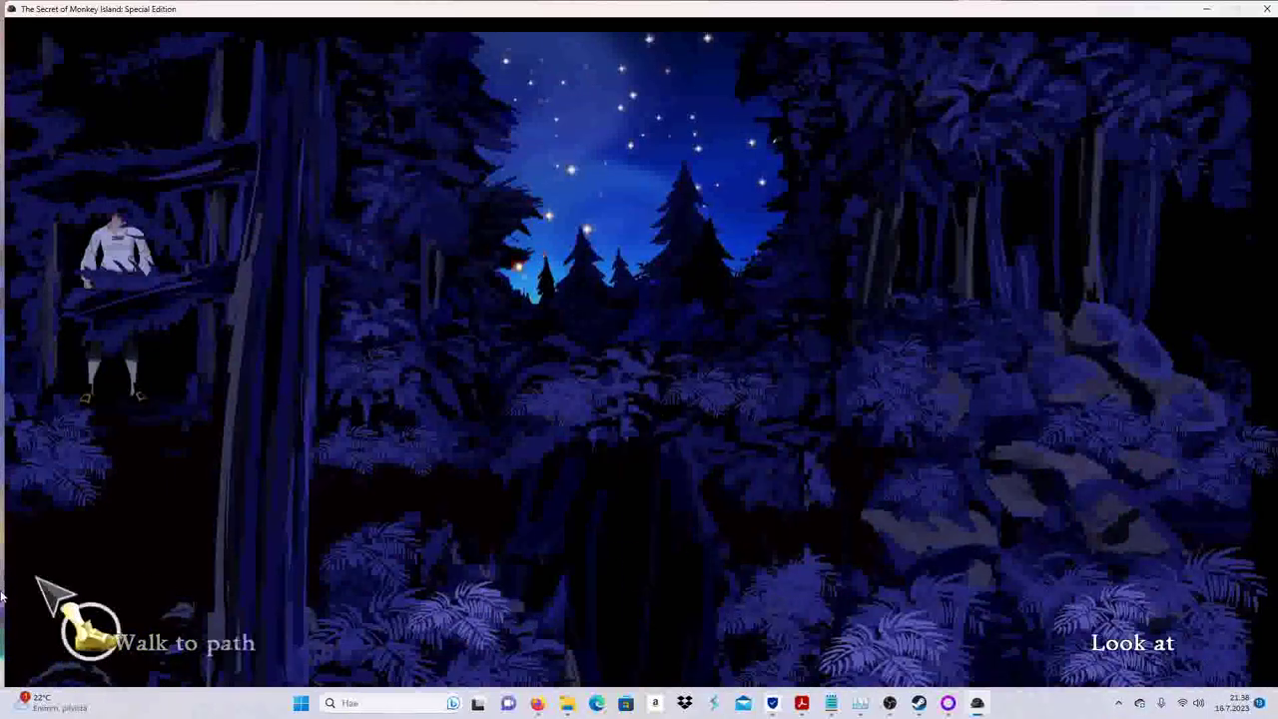
{"action": "key", "text": "Escape"}
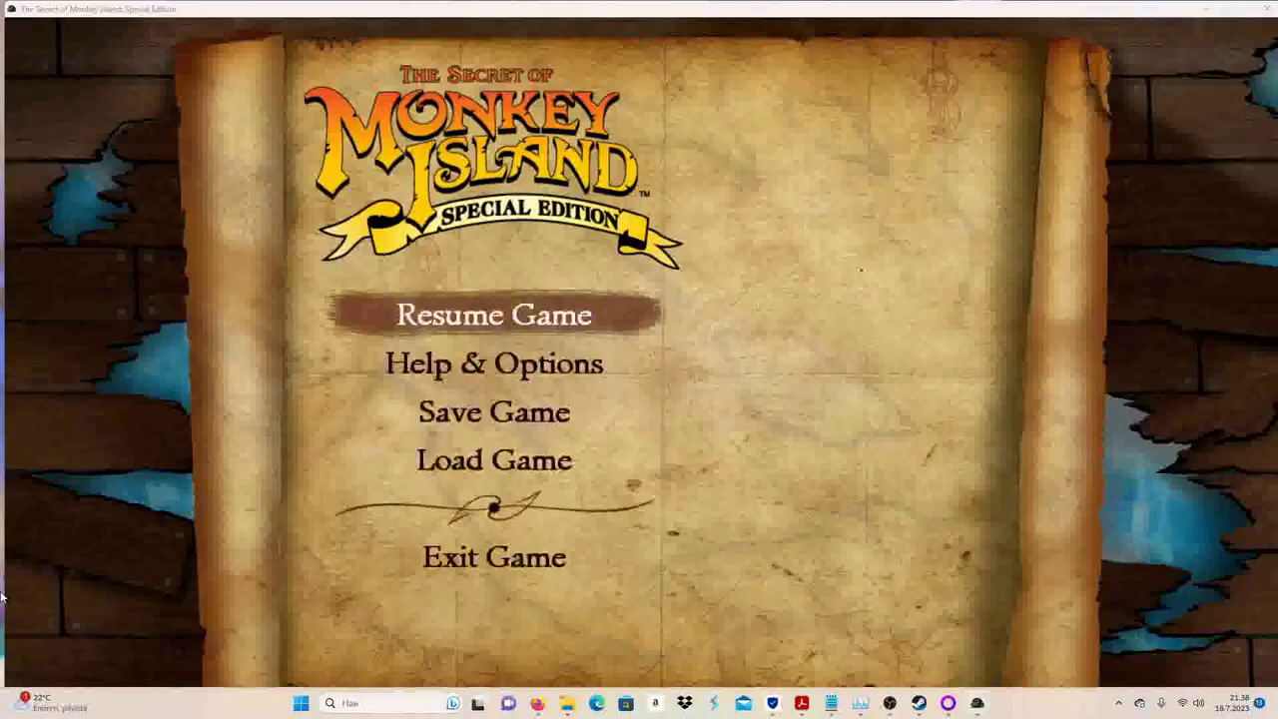
{"action": "left_click", "coordinate": [421, 333]}
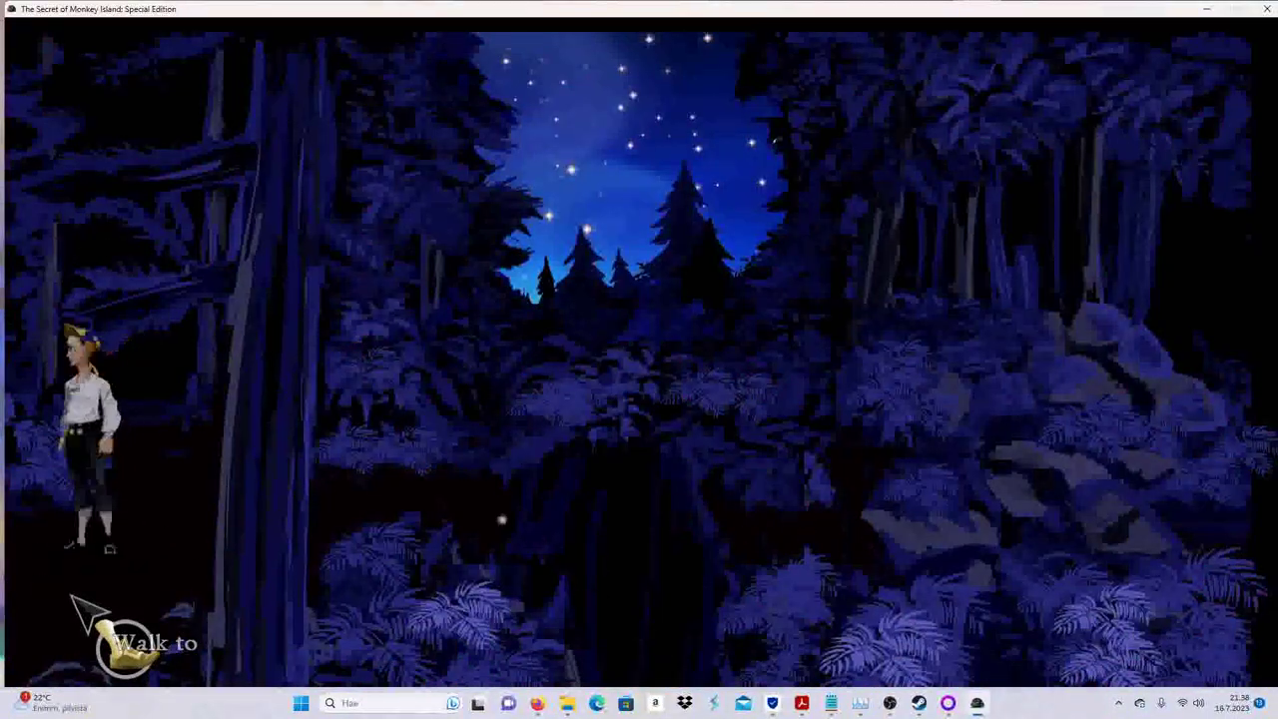
{"action": "key", "text": "Escape"}
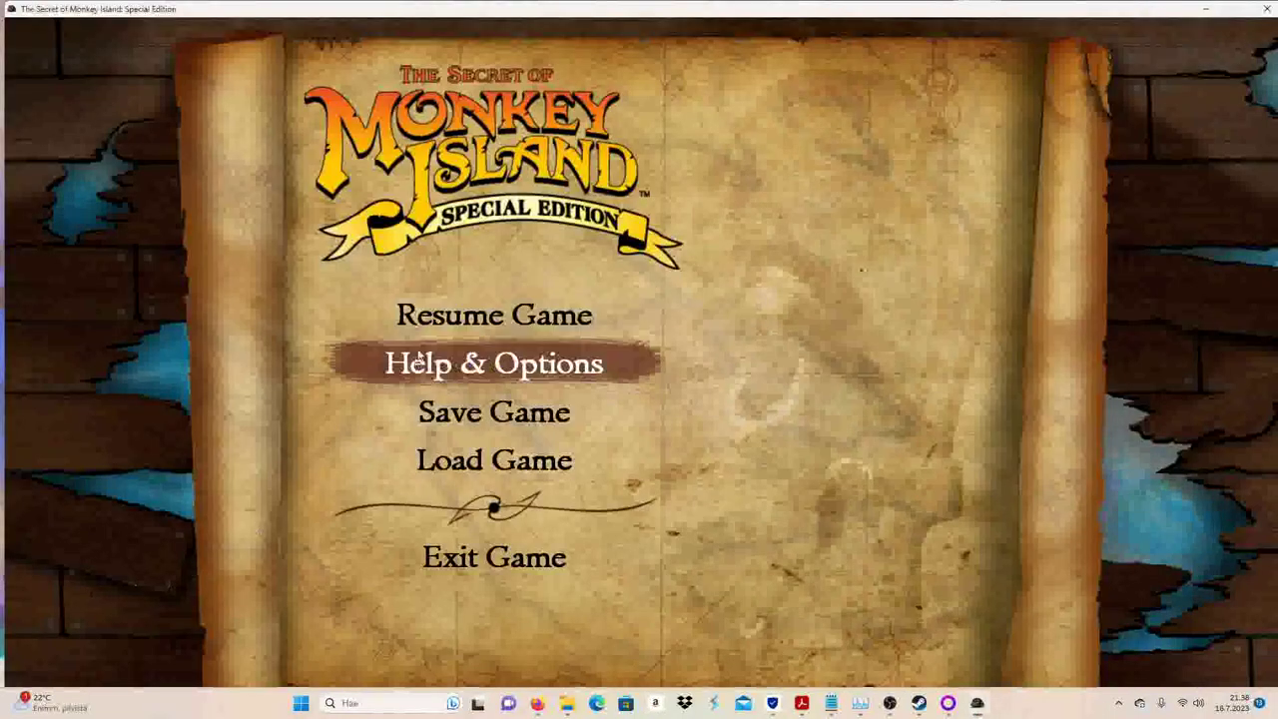
{"action": "key", "text": "Escape"}
Step: Walk through the forest rooms, left then right, to the moonlit clearing with the signboard
{"action": "left_click", "coordinate": [60, 639]}
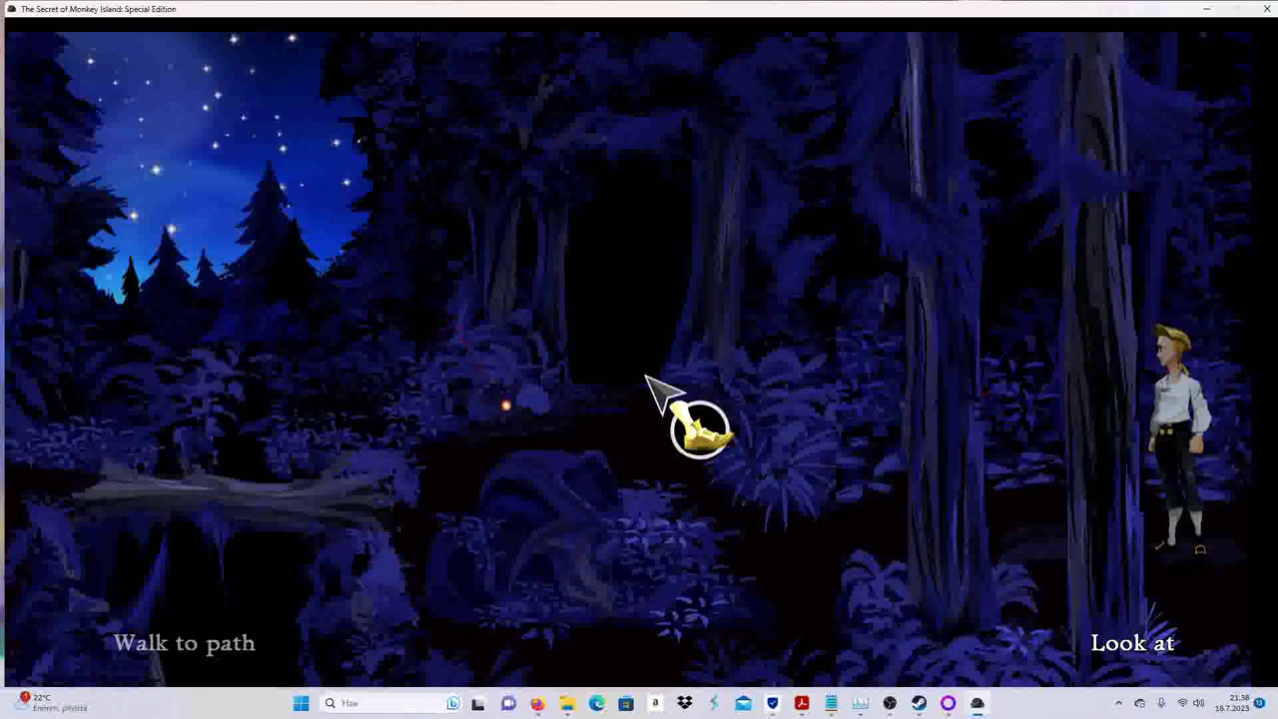
{"action": "left_click", "coordinate": [97, 499]}
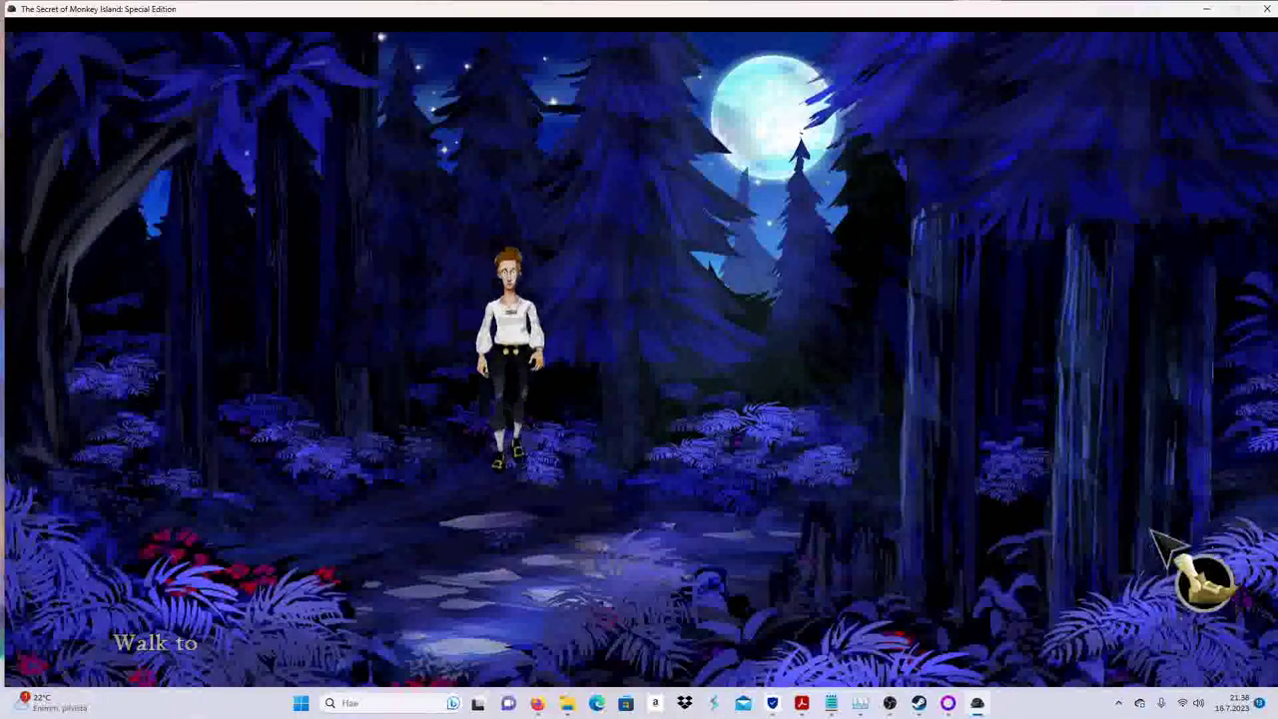
{"action": "left_click", "coordinate": [1170, 547]}
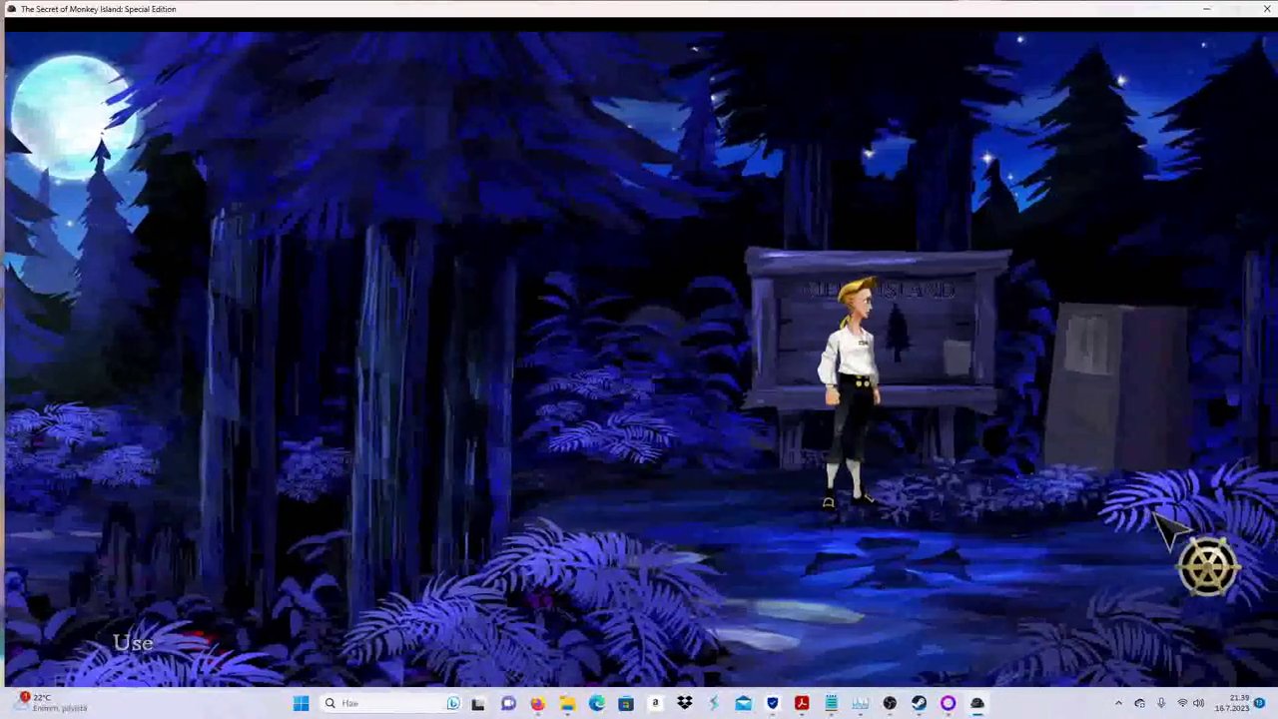
Step: Take the shovel from the inventory and dig at the spot in the signboard clearing
{"action": "key", "text": "i"}
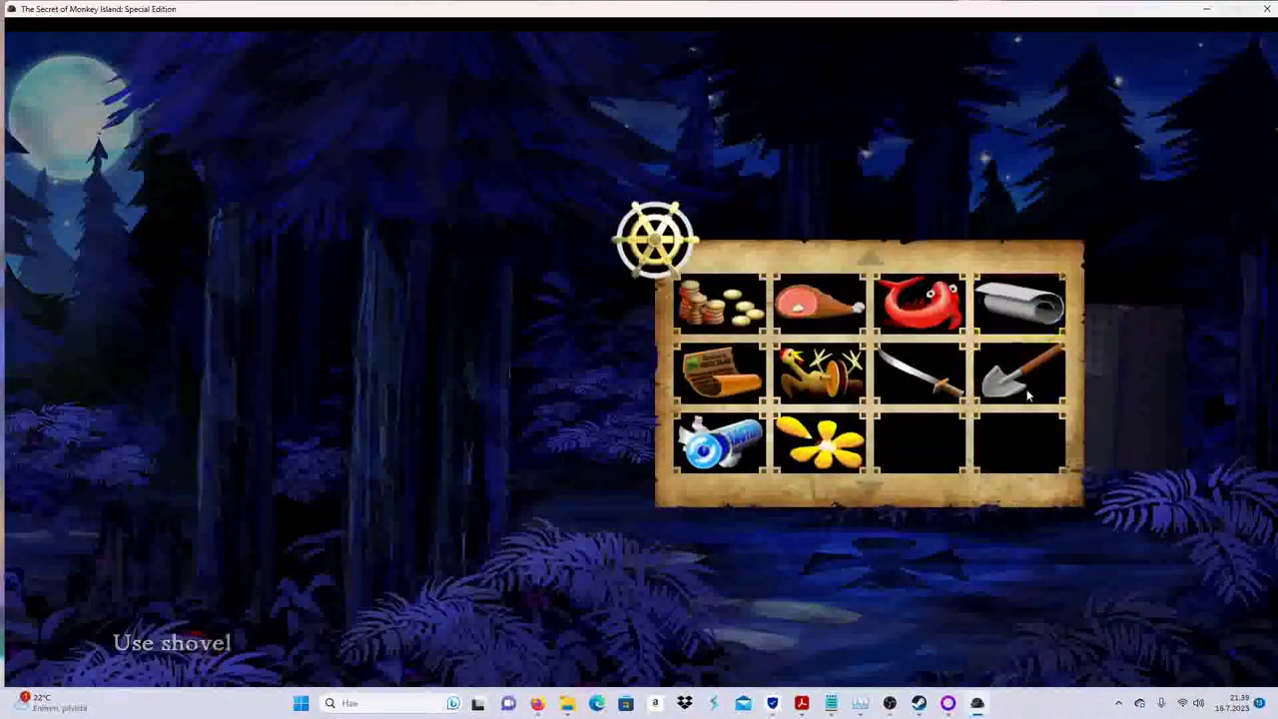
{"action": "left_click", "coordinate": [1018, 374]}
{"action": "left_click", "coordinate": [941, 585]}
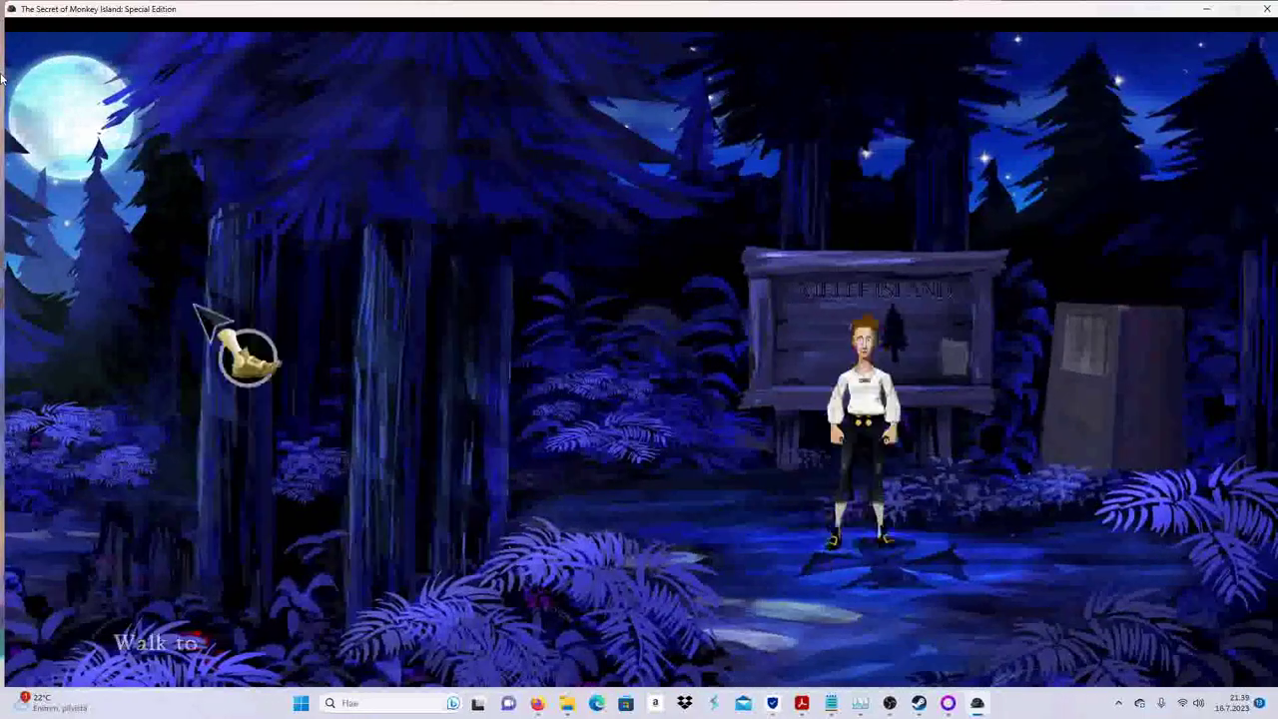
Step: Overwrite the bottom save slot with the 16%-complete progress and resume play
{"action": "key", "text": "Escape"}
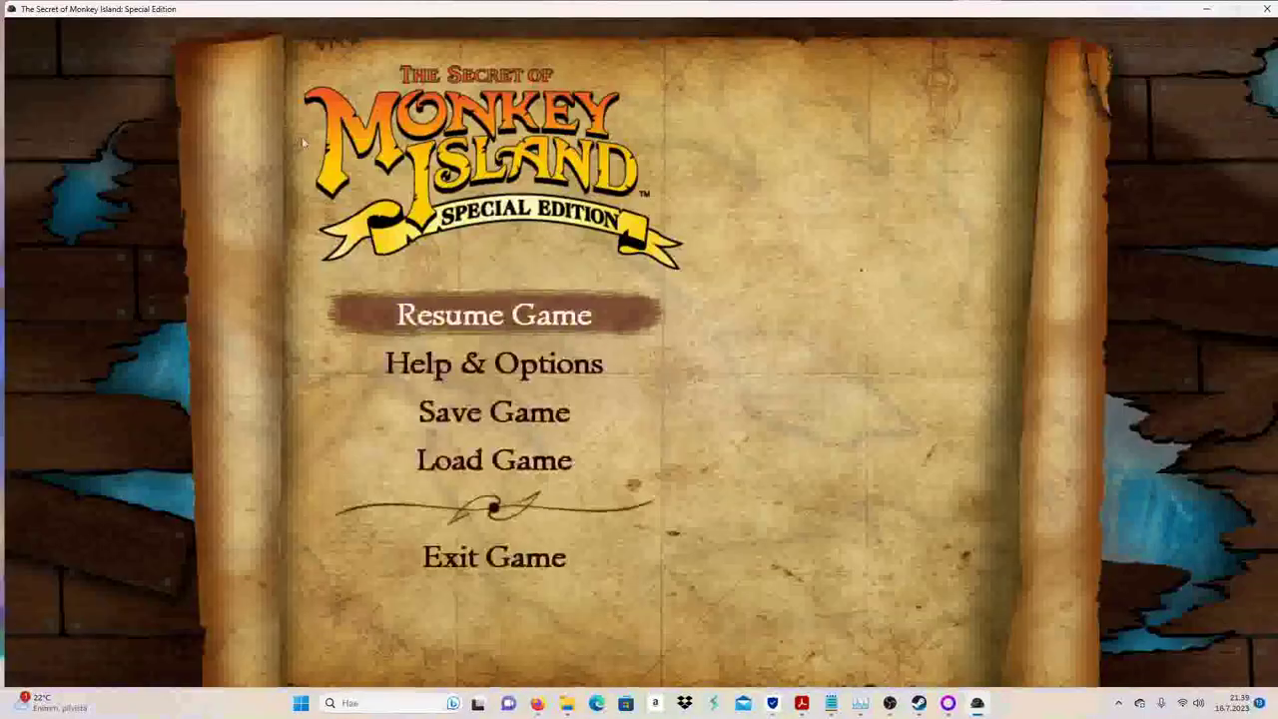
{"action": "left_click", "coordinate": [471, 409]}
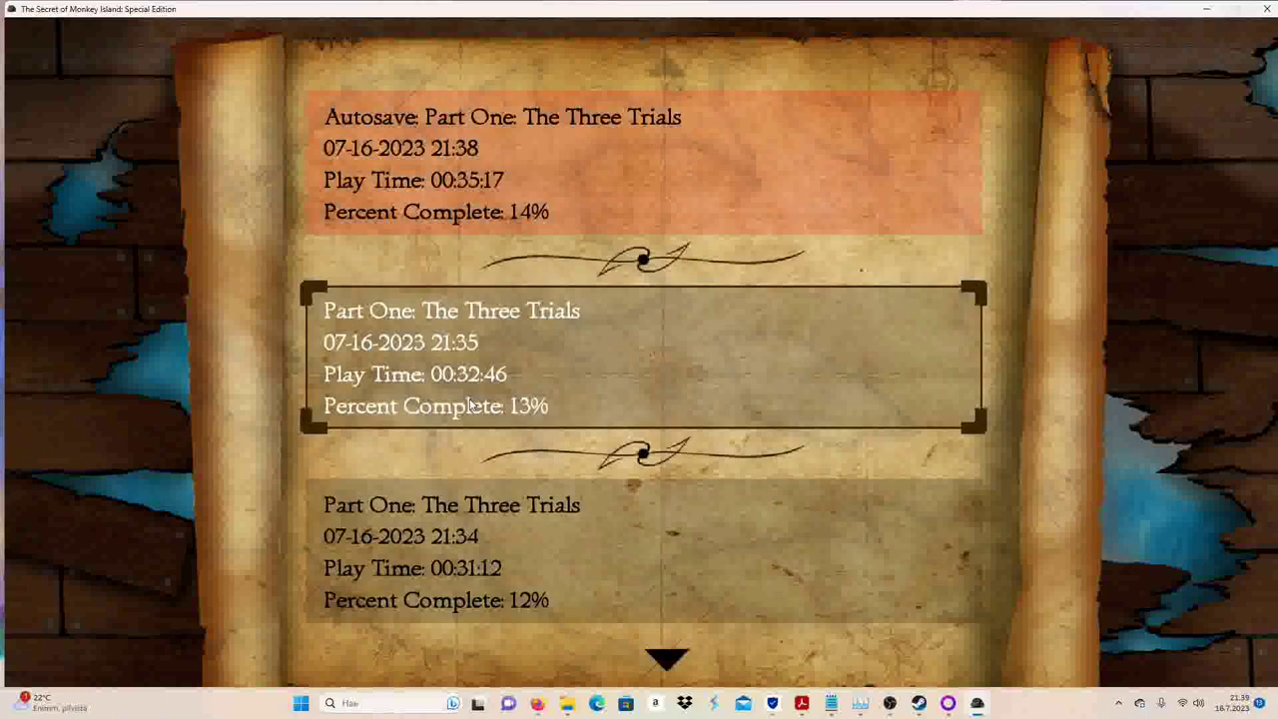
{"action": "left_click", "coordinate": [457, 519]}
{"action": "left_click", "coordinate": [599, 467]}
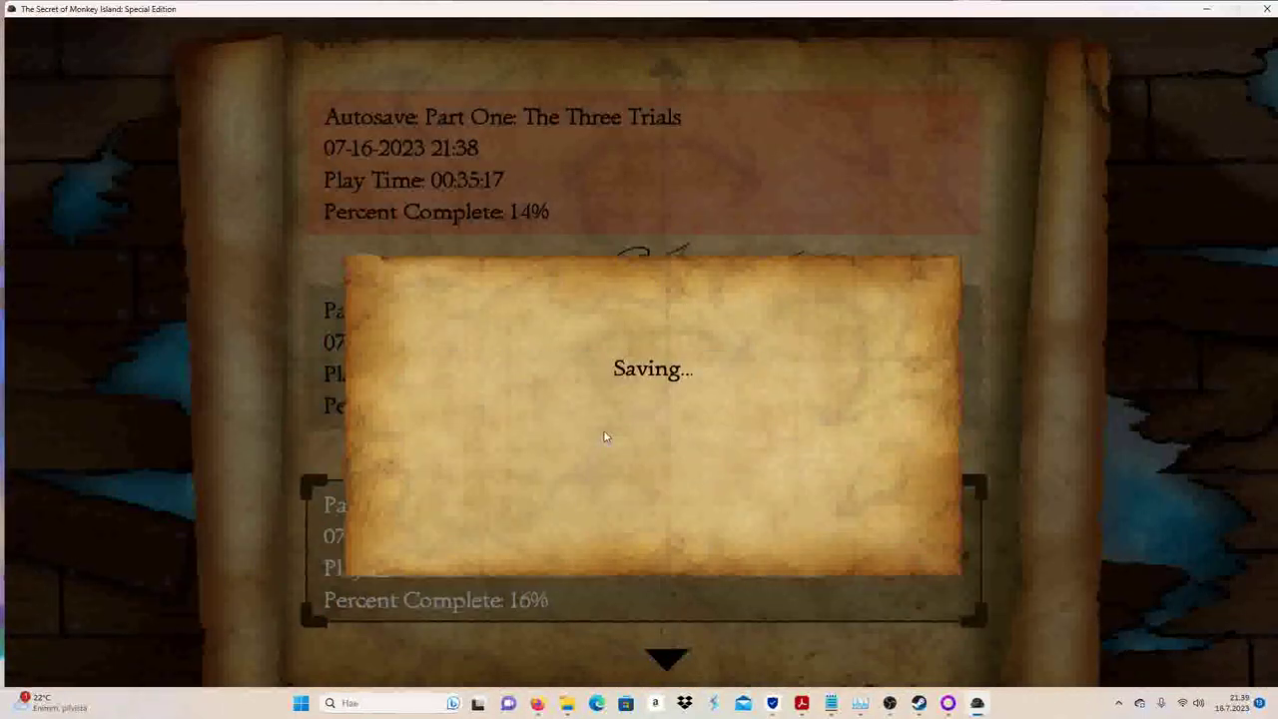
{"action": "key", "text": "Escape"}
{"action": "key", "text": "Escape"}
{"action": "key", "text": "Escape"}
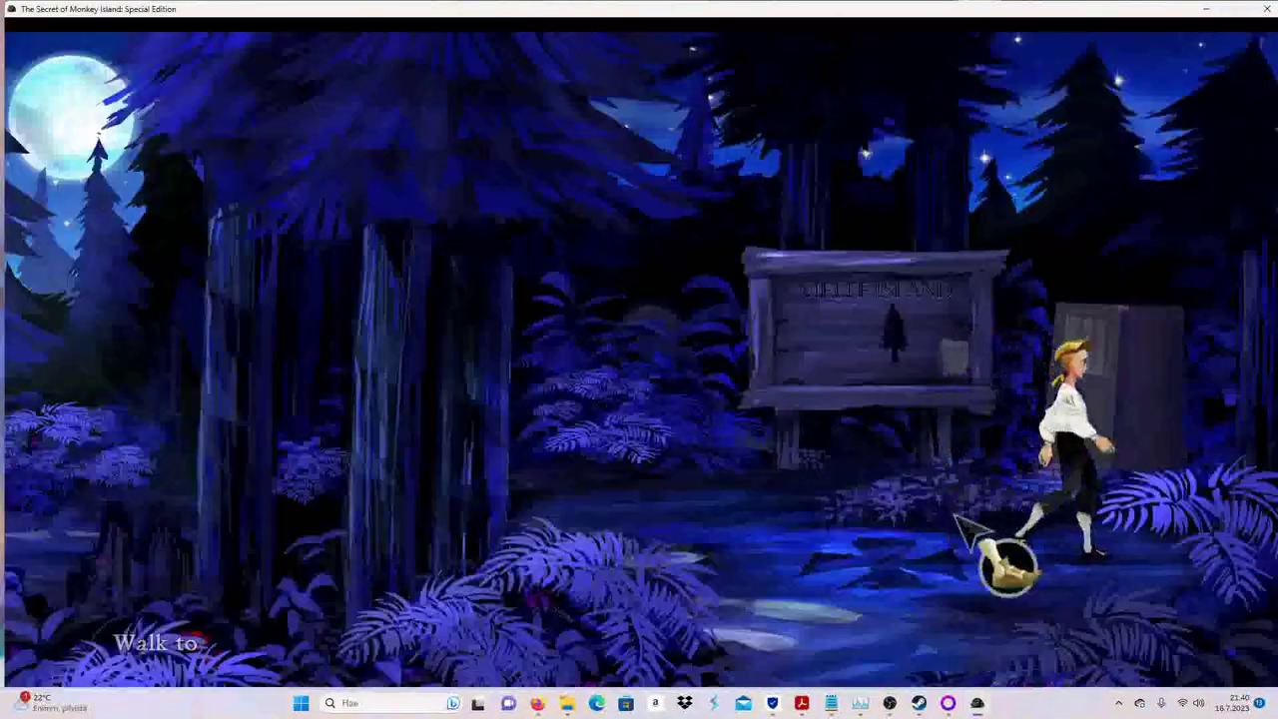
Step: Pause and resume again, walk toward the lower path, and dismiss the character sheet notes
{"action": "key", "text": "Escape"}
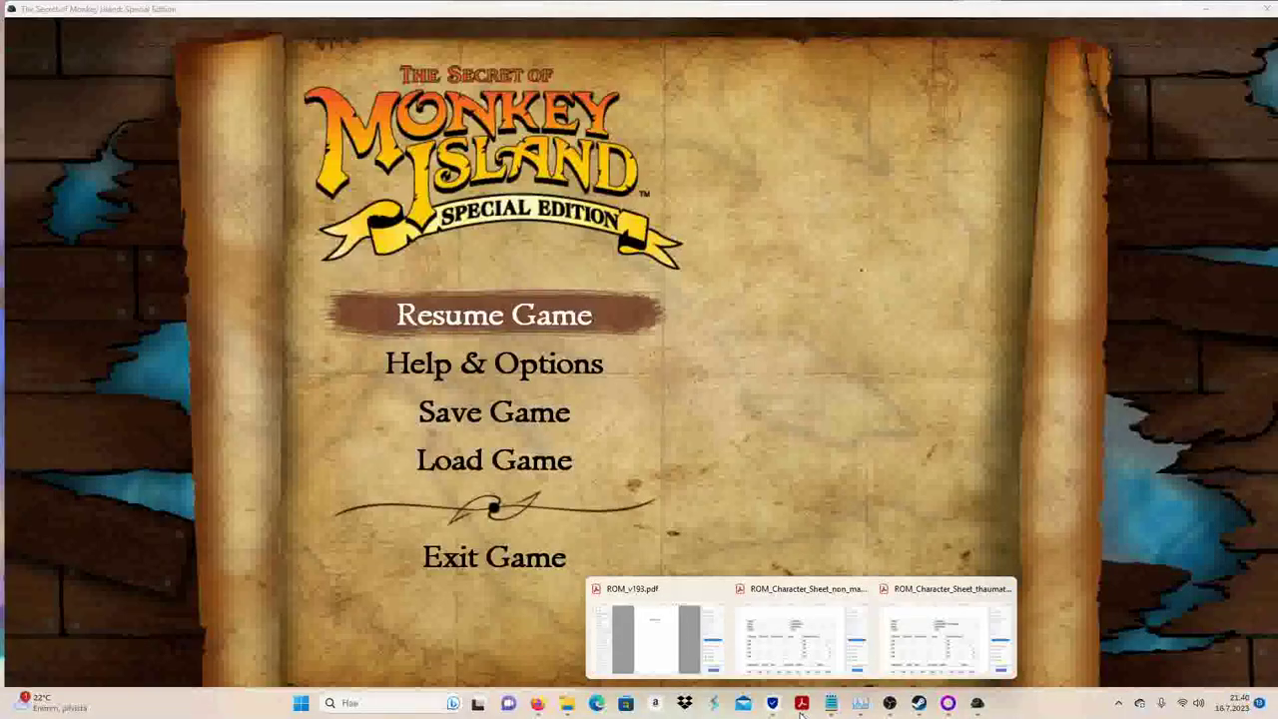
{"action": "left_click", "coordinate": [555, 332]}
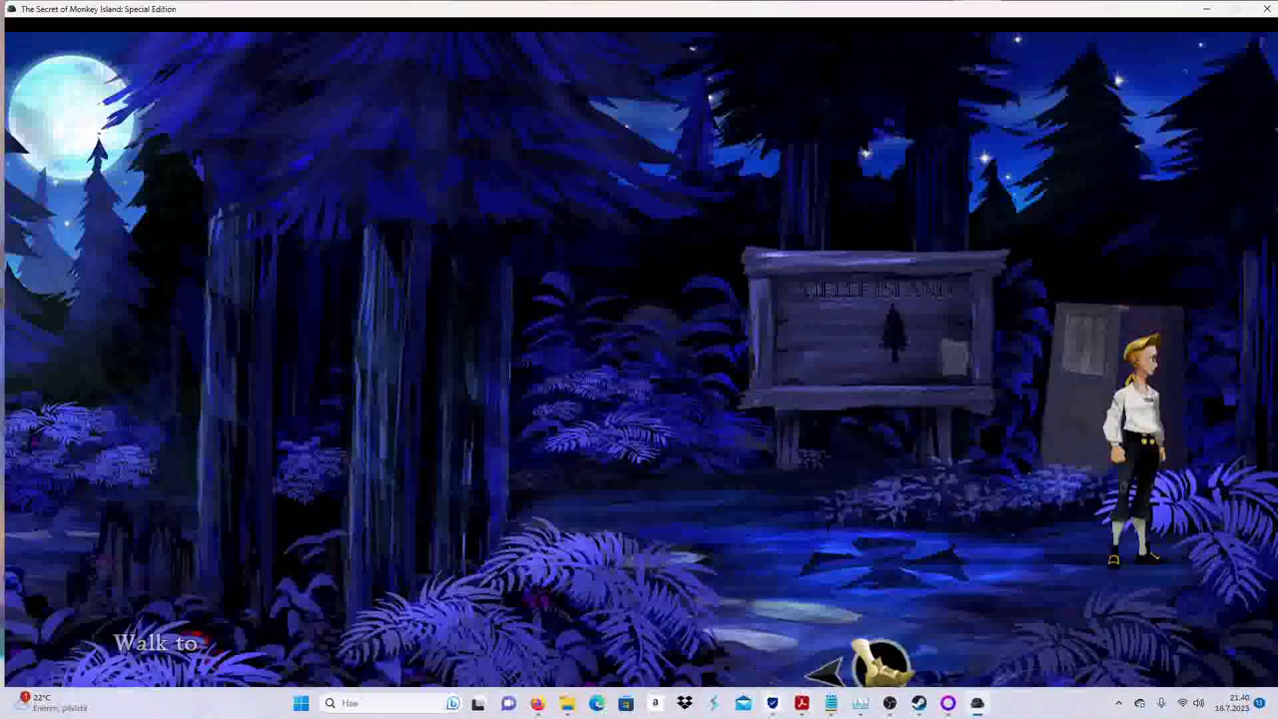
{"action": "left_click", "coordinate": [832, 671]}
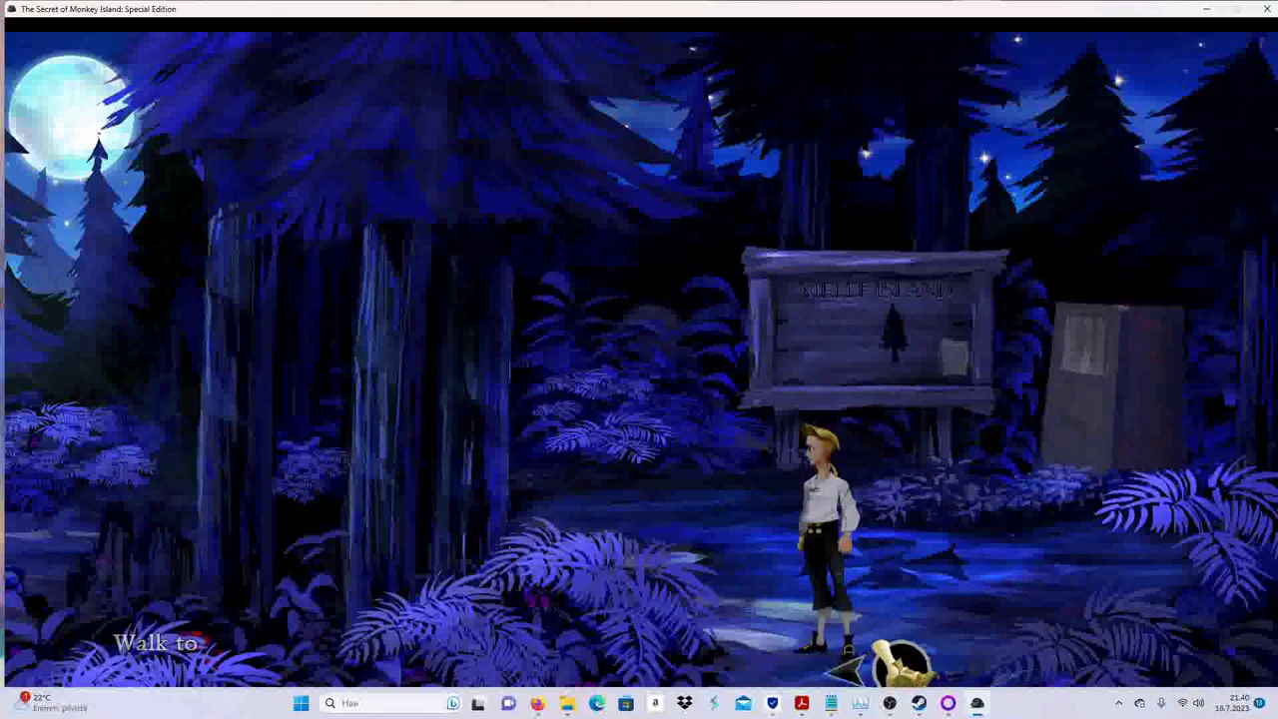
{"action": "left_click", "coordinate": [830, 702]}
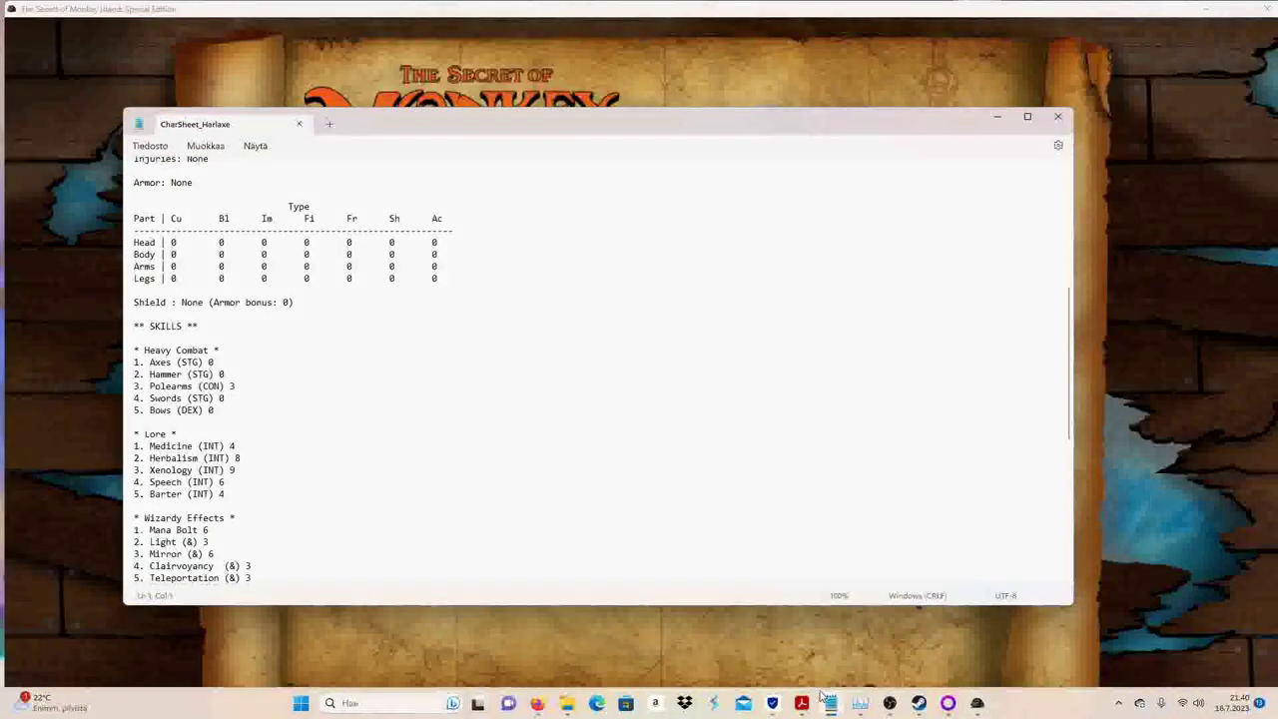
{"action": "left_click", "coordinate": [995, 120]}
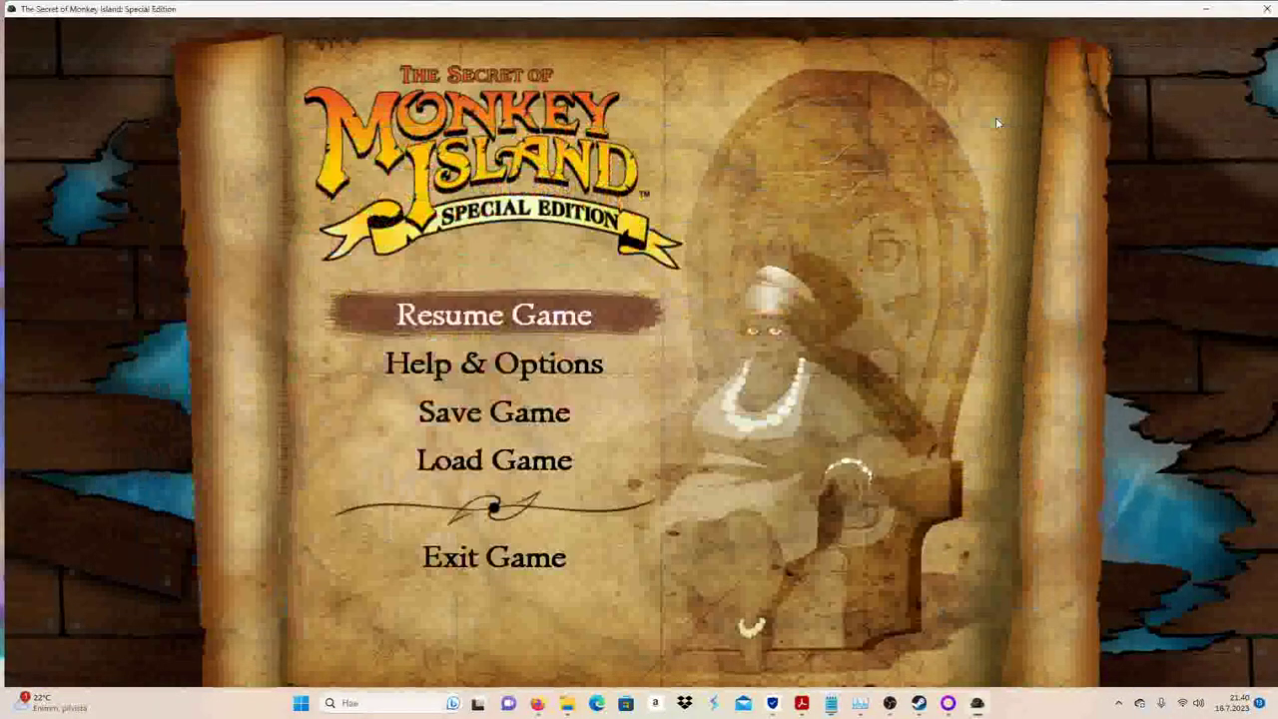
{"action": "left_click", "coordinate": [479, 309]}
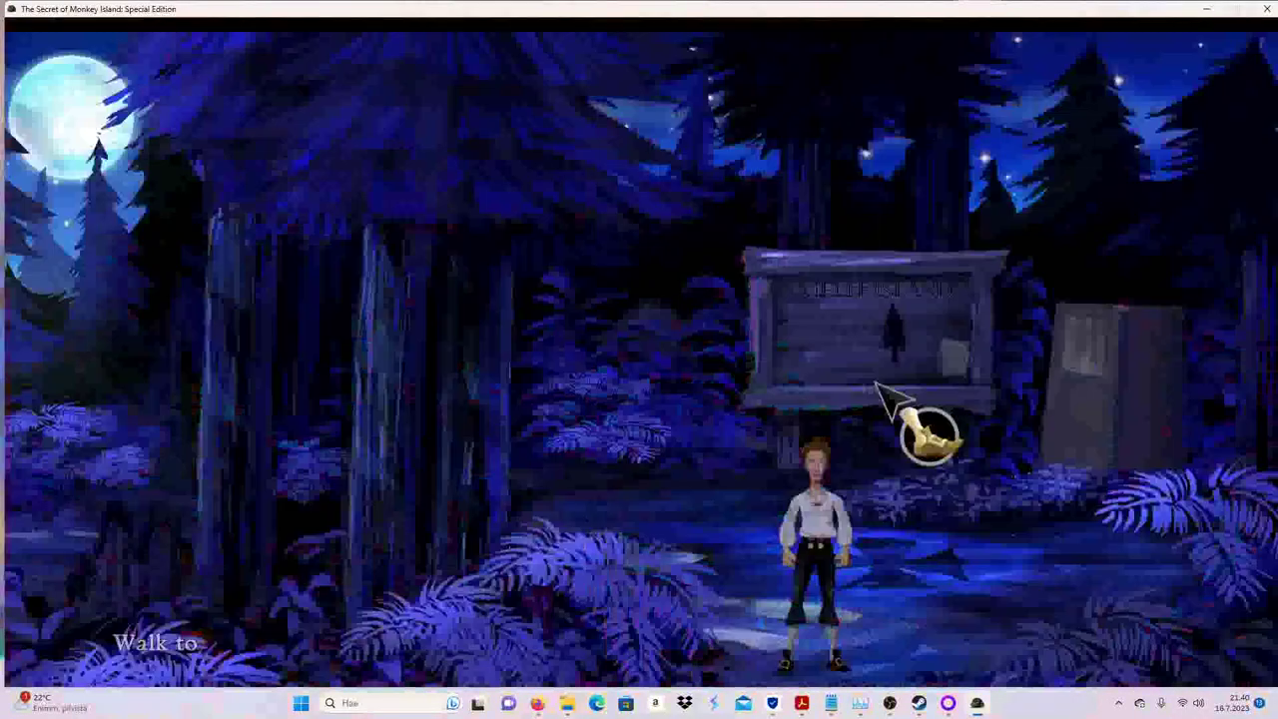
Step: Walk left along the forest path back toward town and the Scumm Bar
{"action": "left_click", "coordinate": [40, 564]}
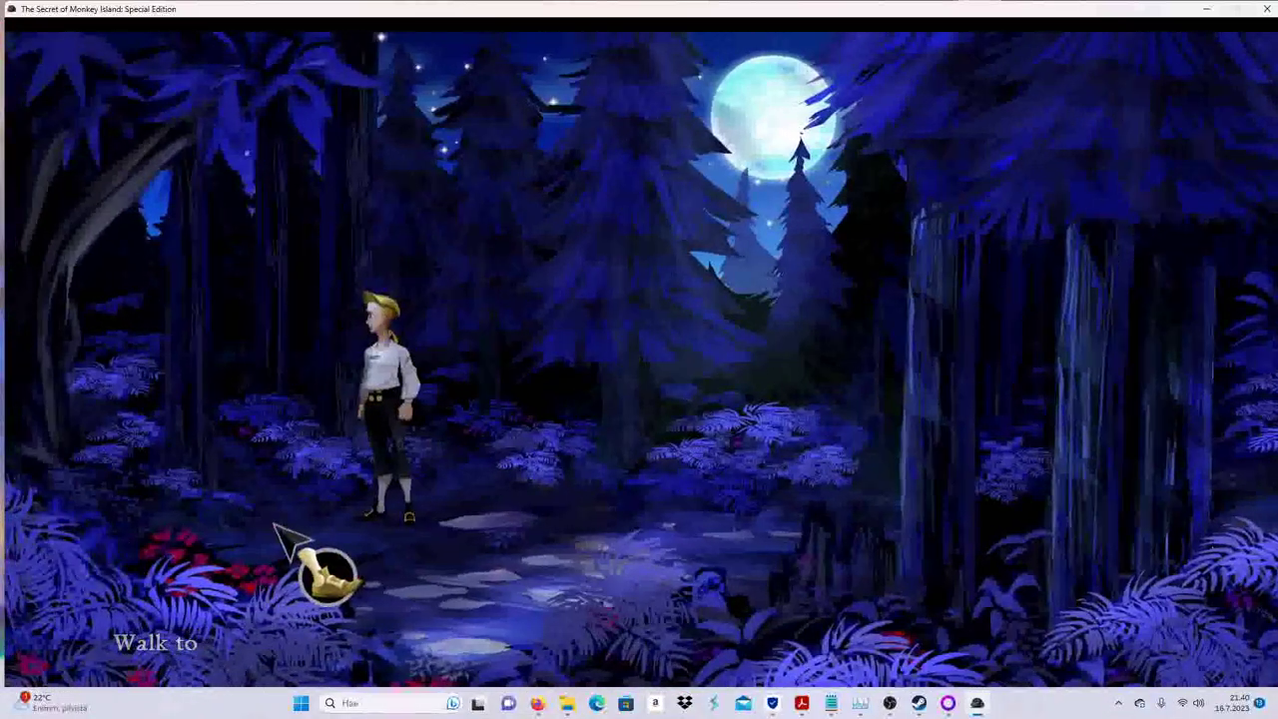
{"action": "left_click", "coordinate": [439, 624]}
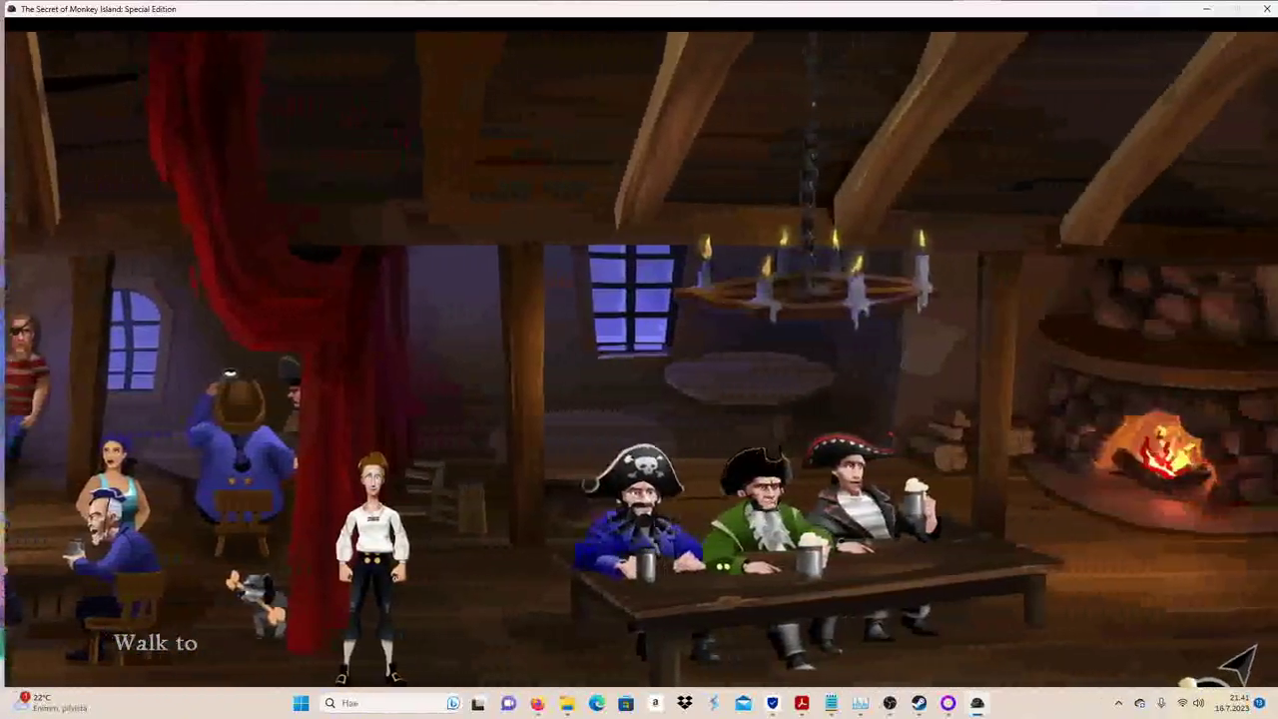
Step: Give the T-shirt to the important-looking pirates and end the conversation
{"action": "right_click", "coordinate": [1238, 659]}
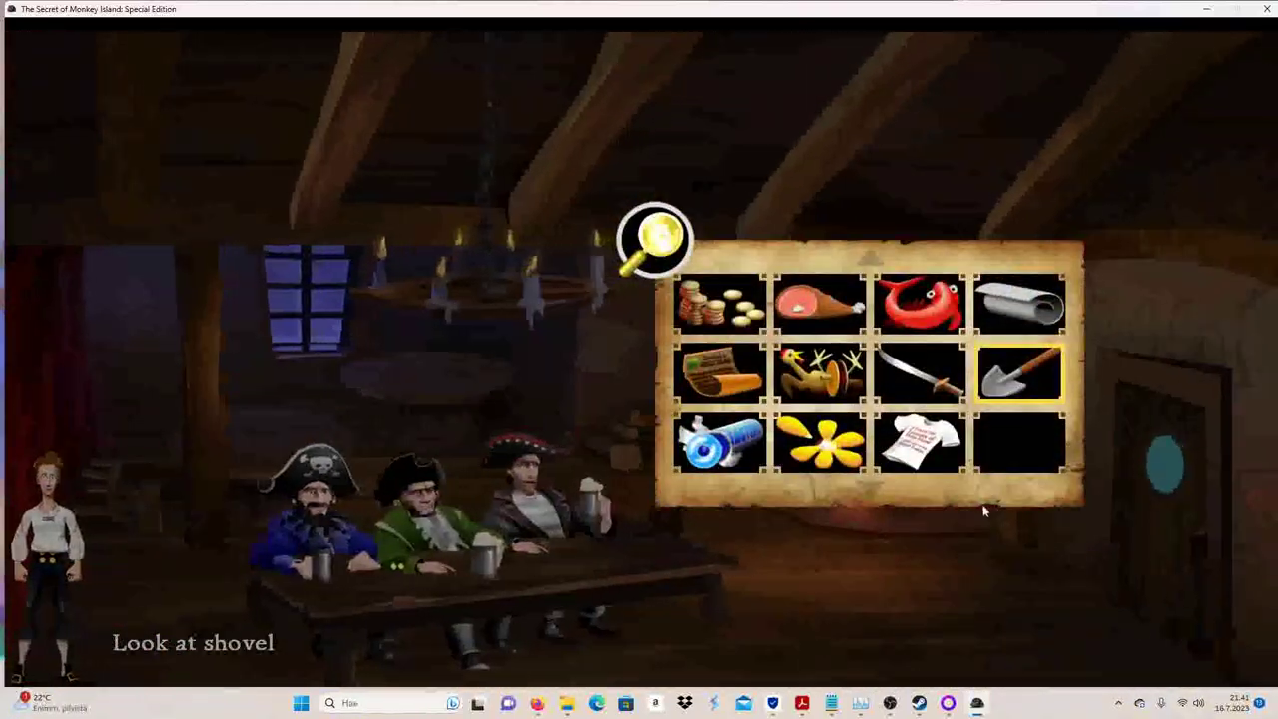
{"action": "scroll", "coordinate": [973, 511], "scroll_direction": "down", "scroll_amount": 1}
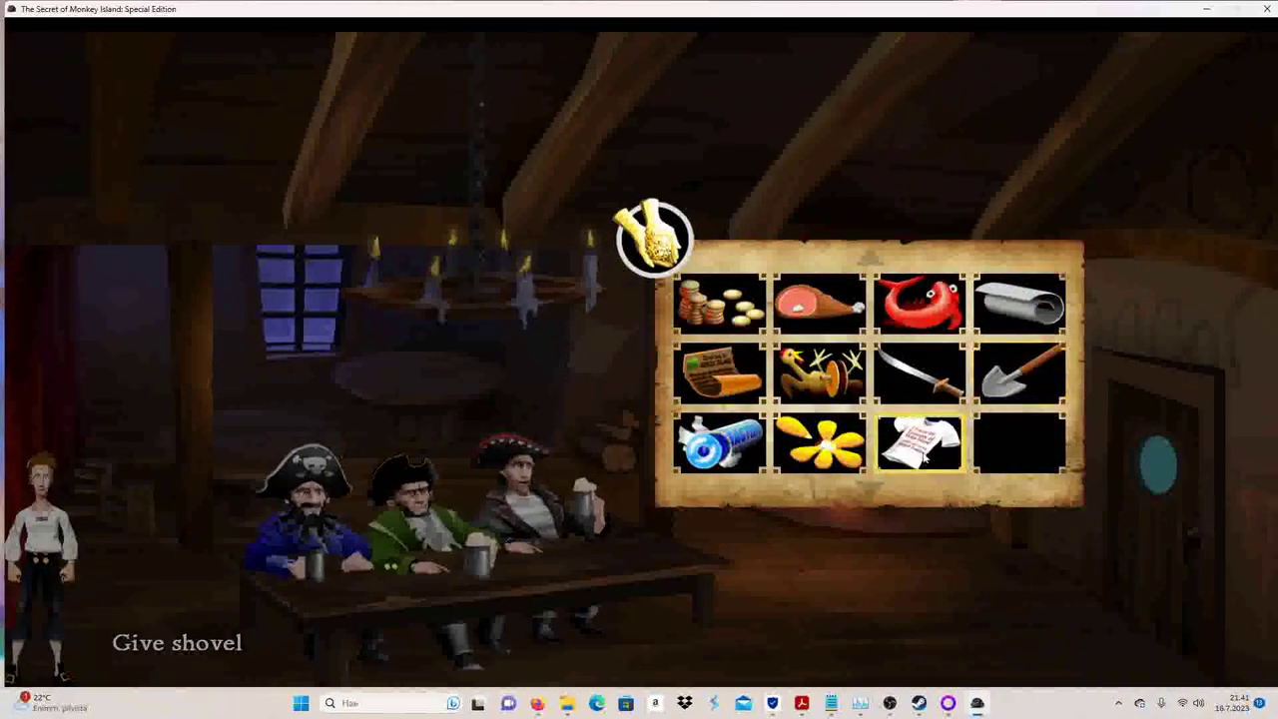
{"action": "left_click", "coordinate": [920, 442]}
{"action": "left_click", "coordinate": [464, 464]}
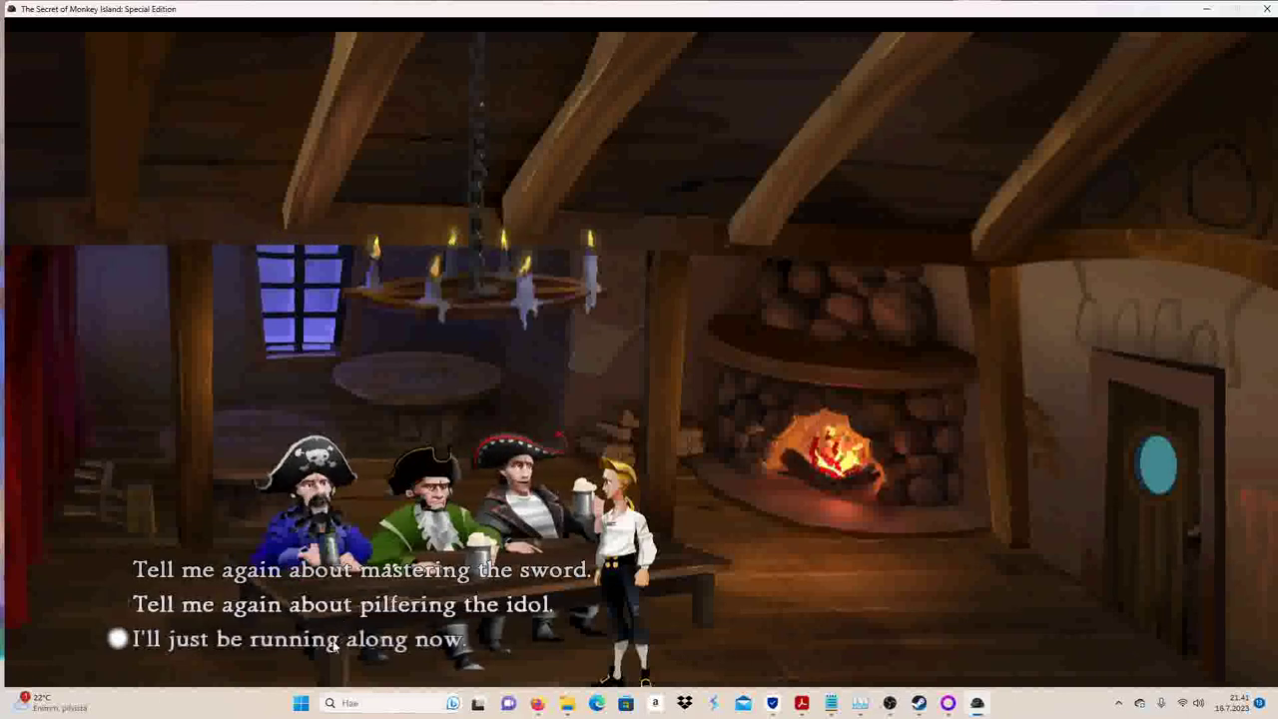
{"action": "left_click", "coordinate": [118, 639]}
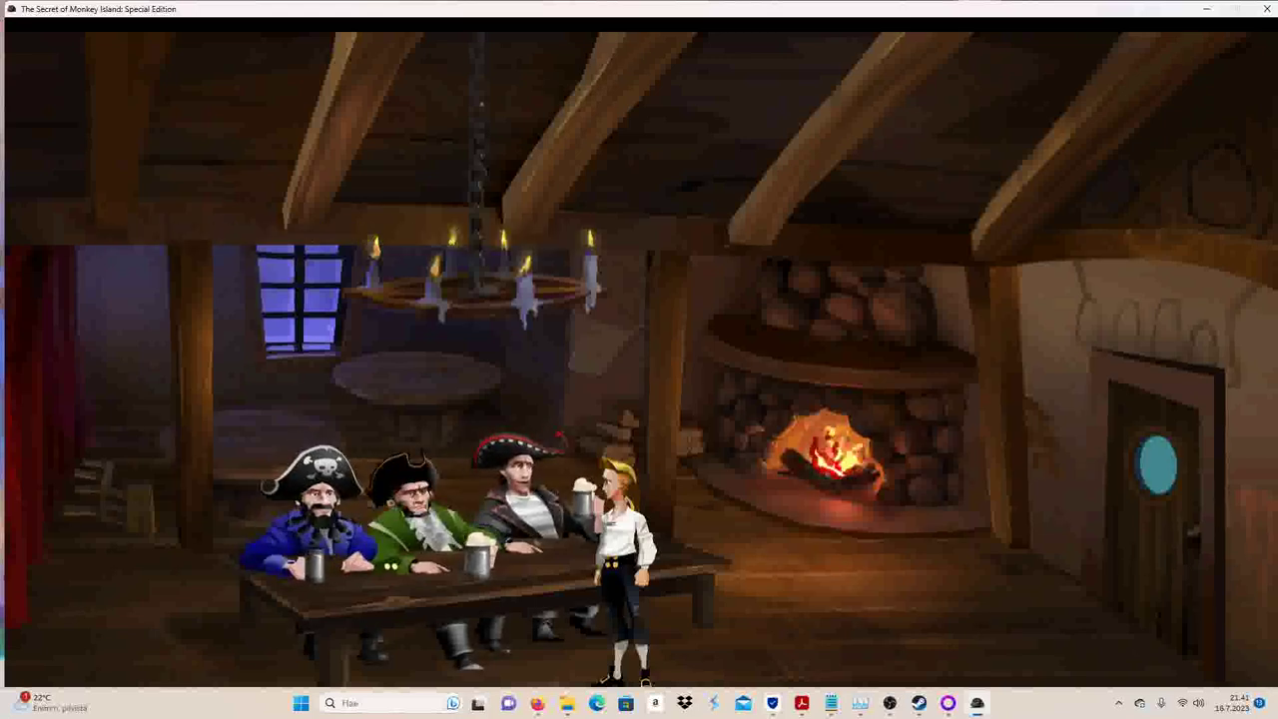
Step: Walk Guybrush past the pirates' table and through the far door into the kitchen
{"action": "left_click", "coordinate": [759, 499]}
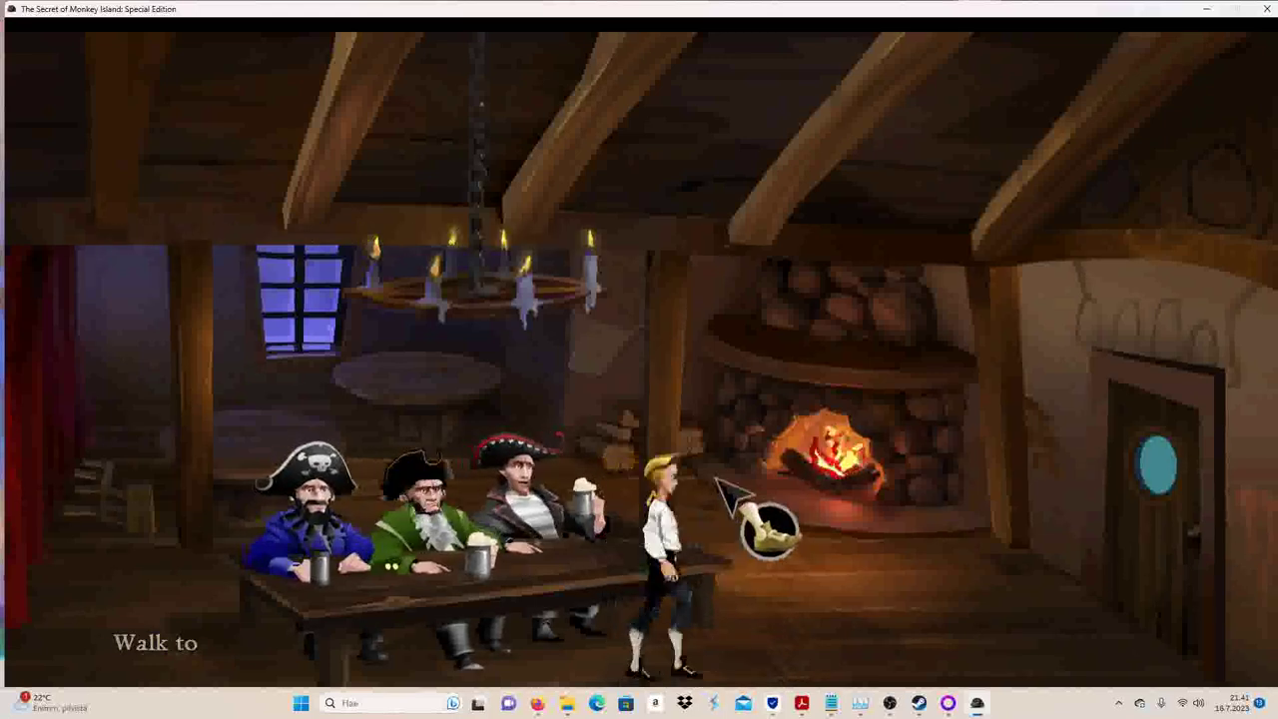
{"action": "left_click", "coordinate": [574, 469]}
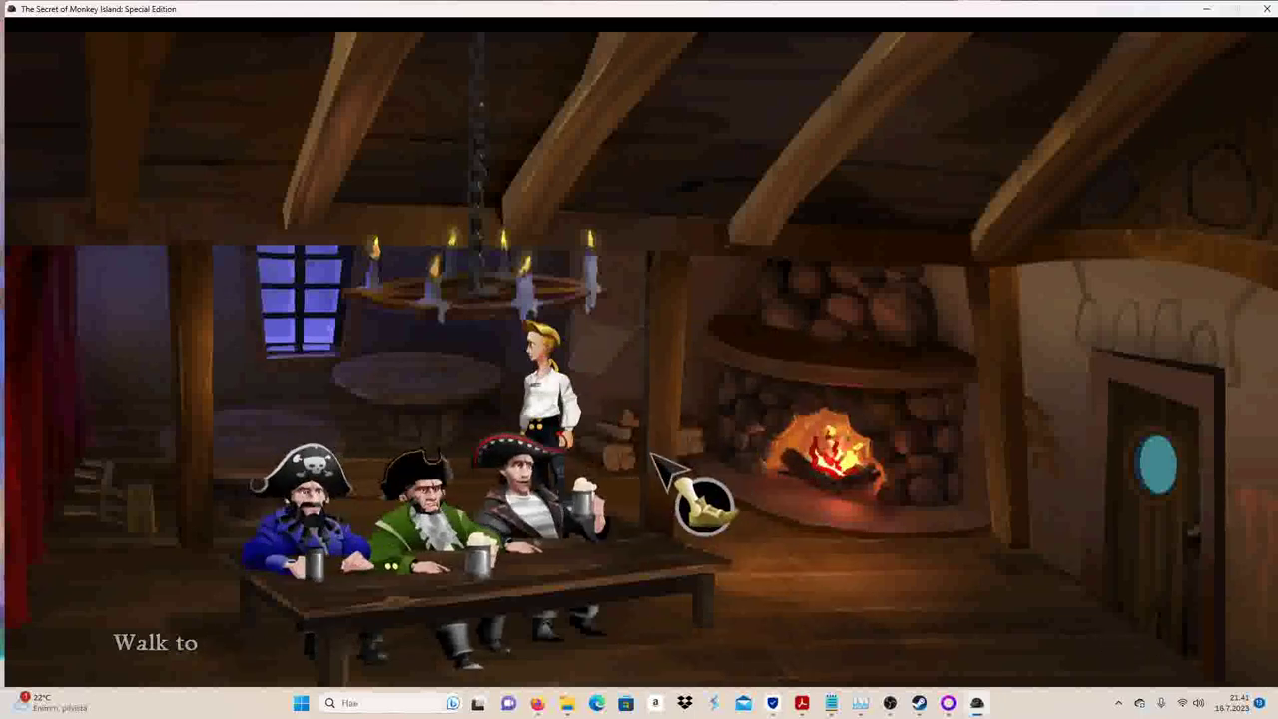
{"action": "left_click", "coordinate": [369, 499]}
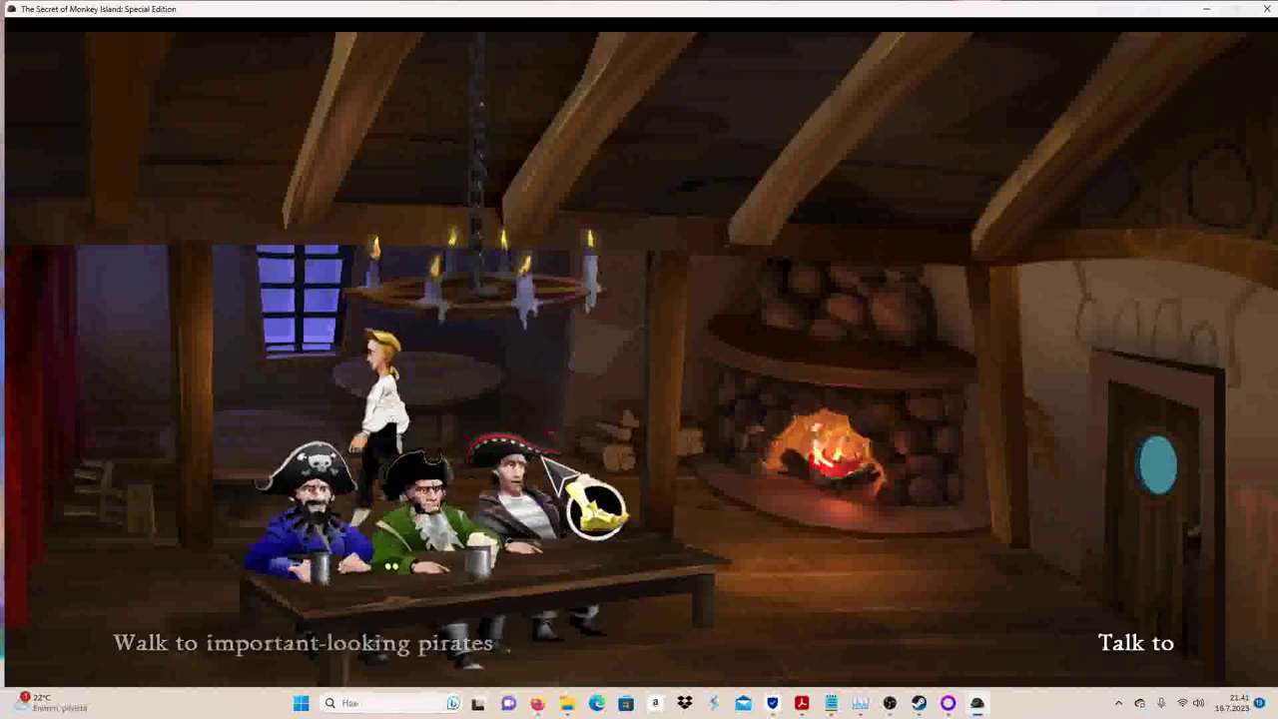
{"action": "left_click", "coordinate": [678, 489]}
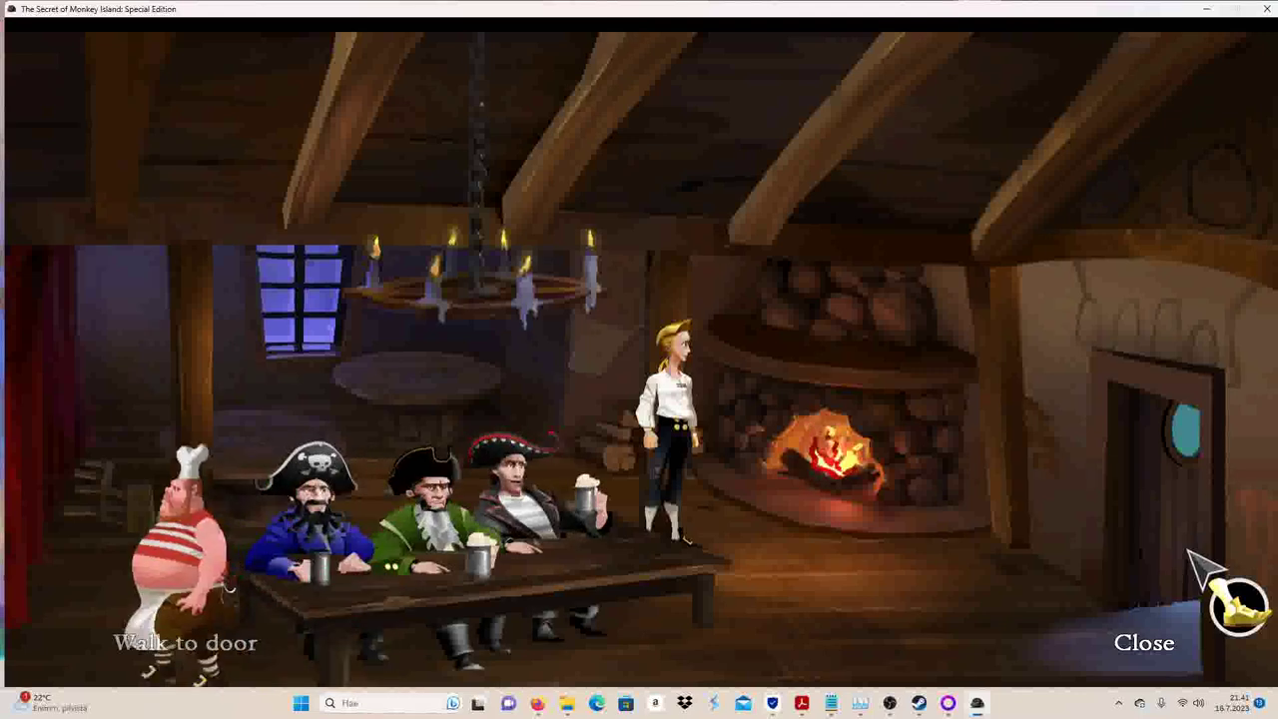
{"action": "left_click", "coordinate": [1213, 574]}
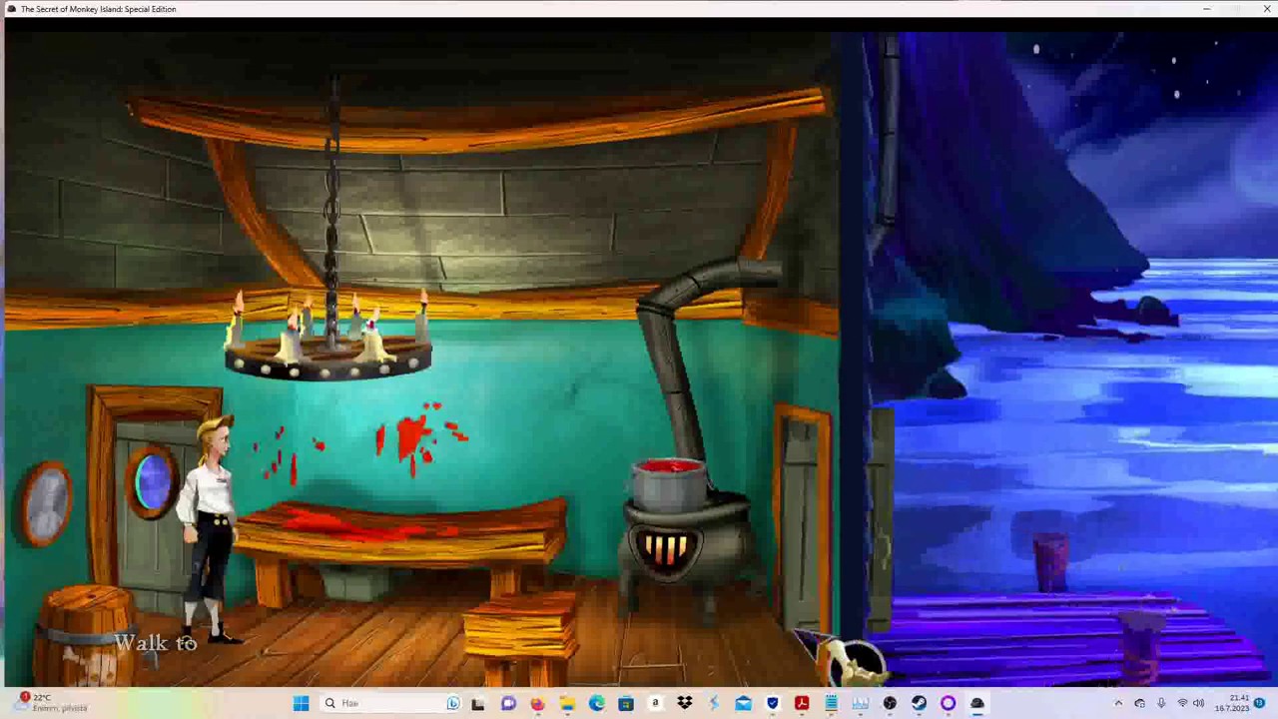
Step: Stew the hunk of meat with the yellow petal in the kitchen pot, then take the meat
{"action": "left_click", "coordinate": [664, 644]}
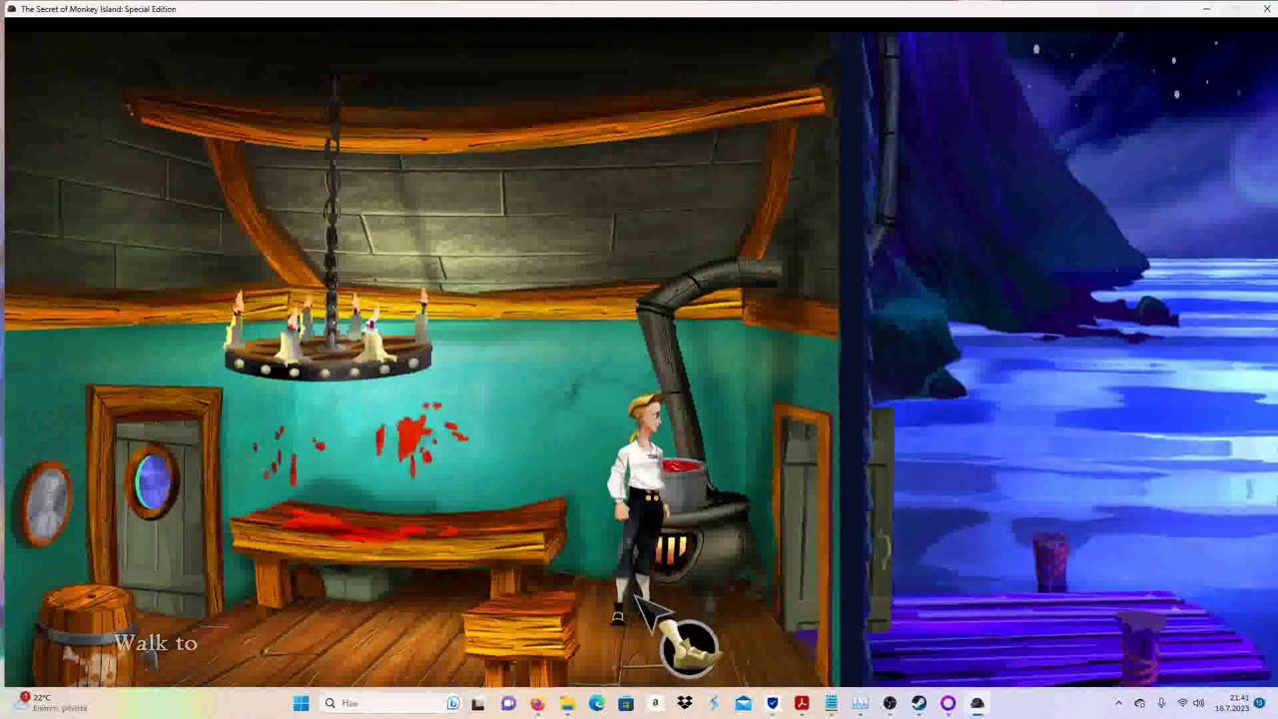
{"action": "right_click", "coordinate": [659, 214]}
{"action": "scroll", "coordinate": [816, 593], "scroll_direction": "down", "scroll_amount": 1}
{"action": "scroll", "coordinate": [816, 593], "scroll_direction": "down", "scroll_amount": 1}
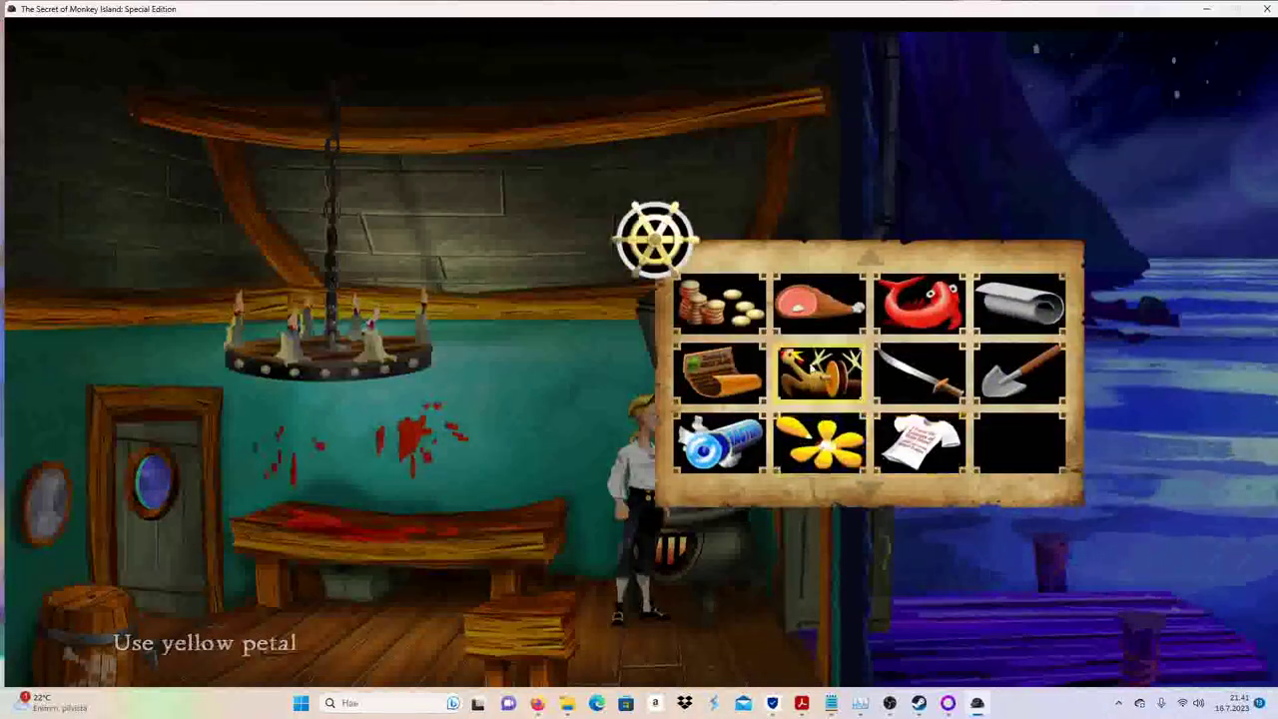
{"action": "left_click", "coordinate": [821, 290]}
{"action": "left_click", "coordinate": [736, 536]}
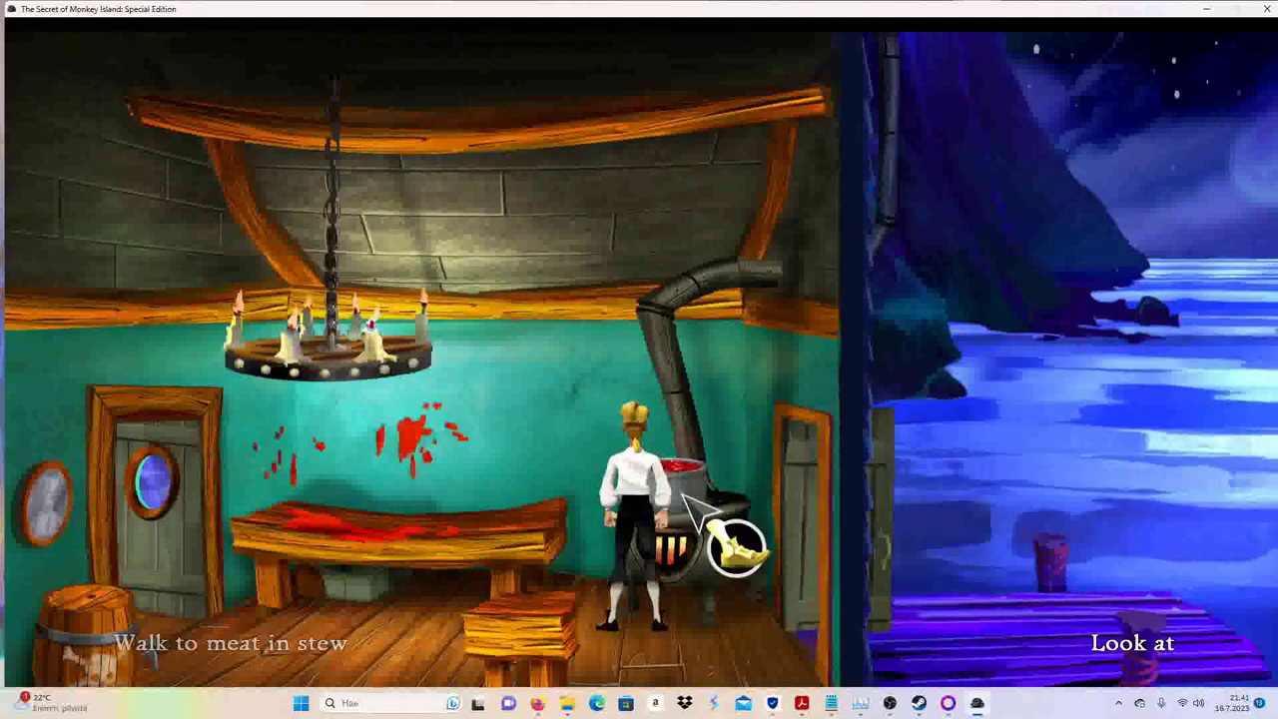
{"action": "key", "text": "i"}
{"action": "scroll", "coordinate": [679, 249], "scroll_direction": "down", "scroll_amount": 1}
{"action": "left_click", "coordinate": [726, 434]}
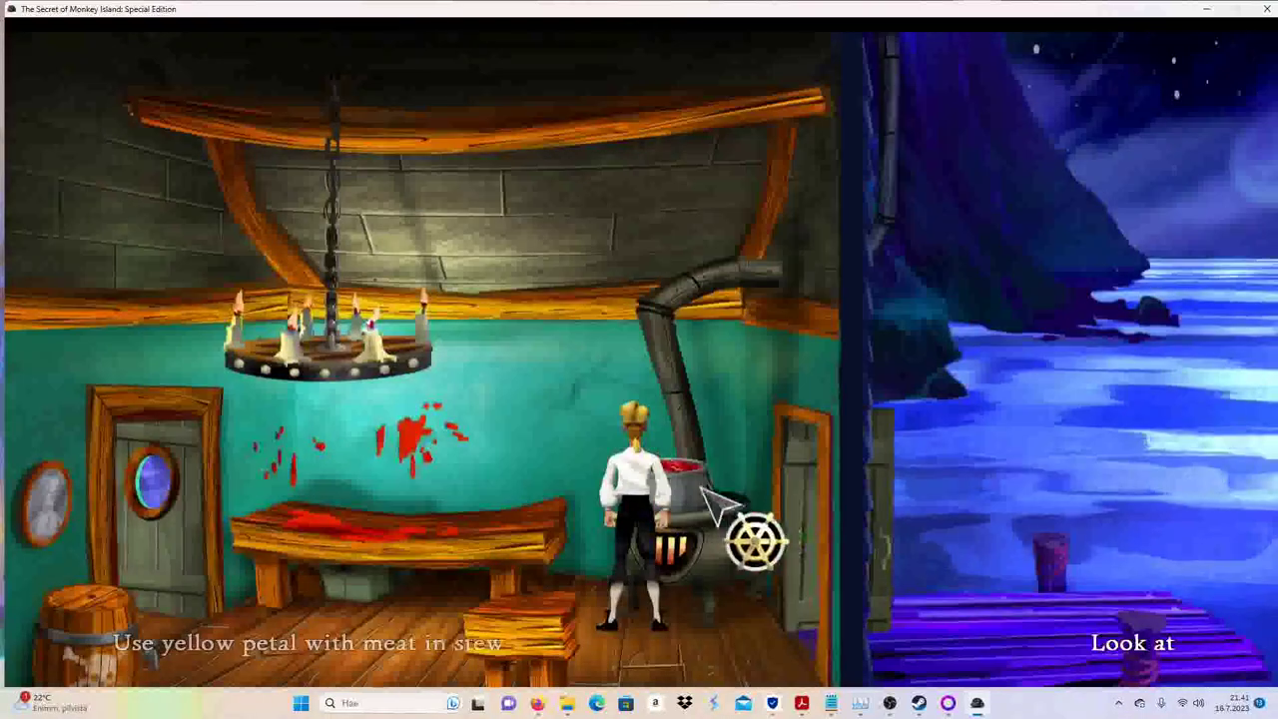
{"action": "left_click", "coordinate": [736, 536]}
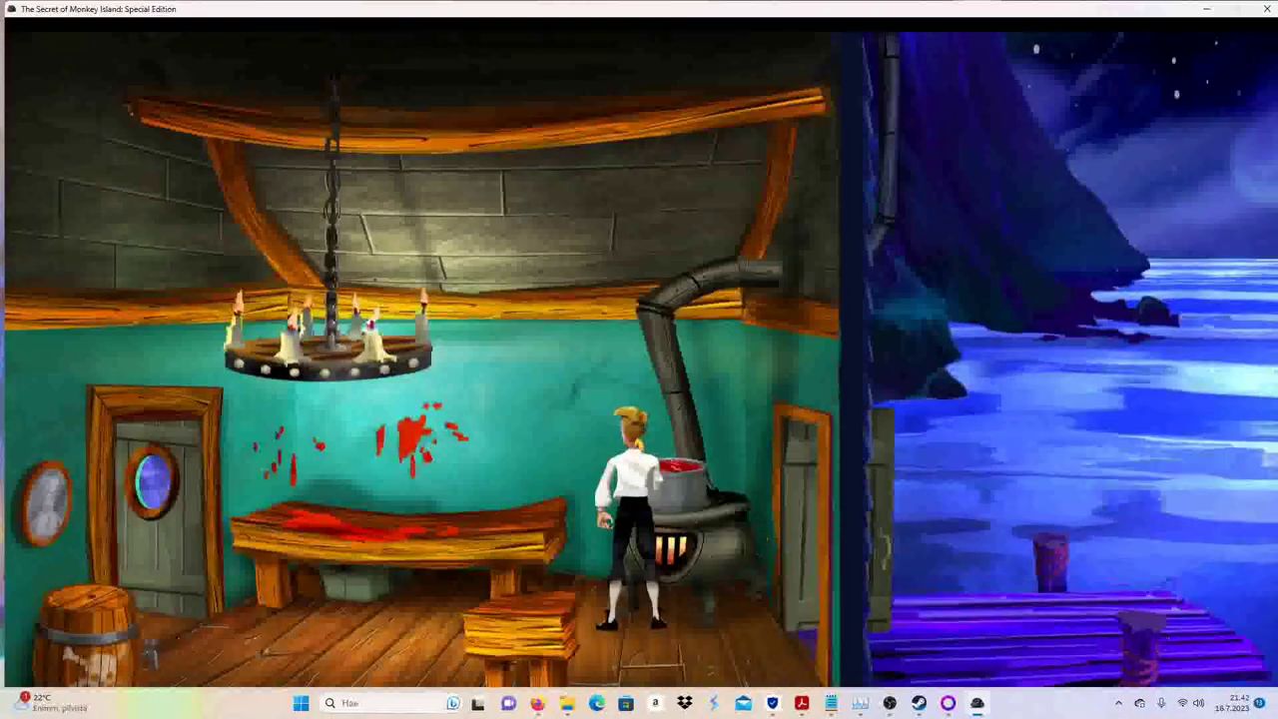
{"action": "left_click", "coordinate": [735, 536]}
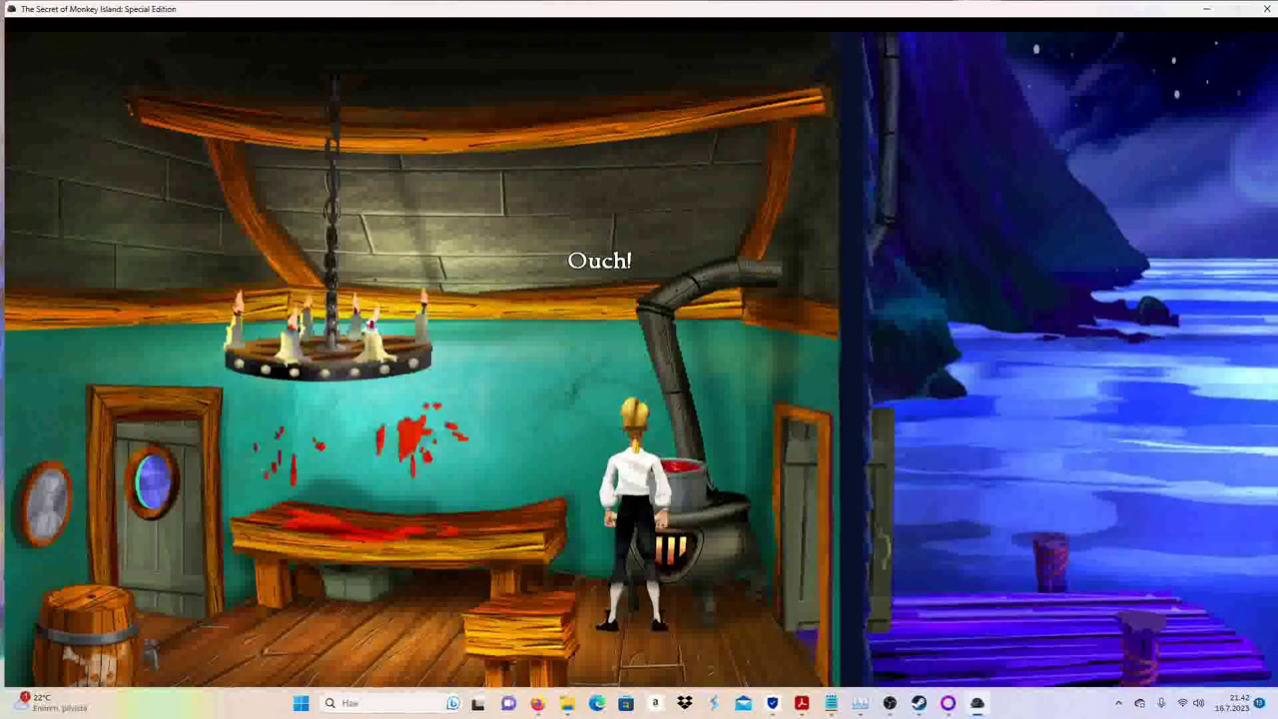
{"action": "left_click", "coordinate": [185, 549]}
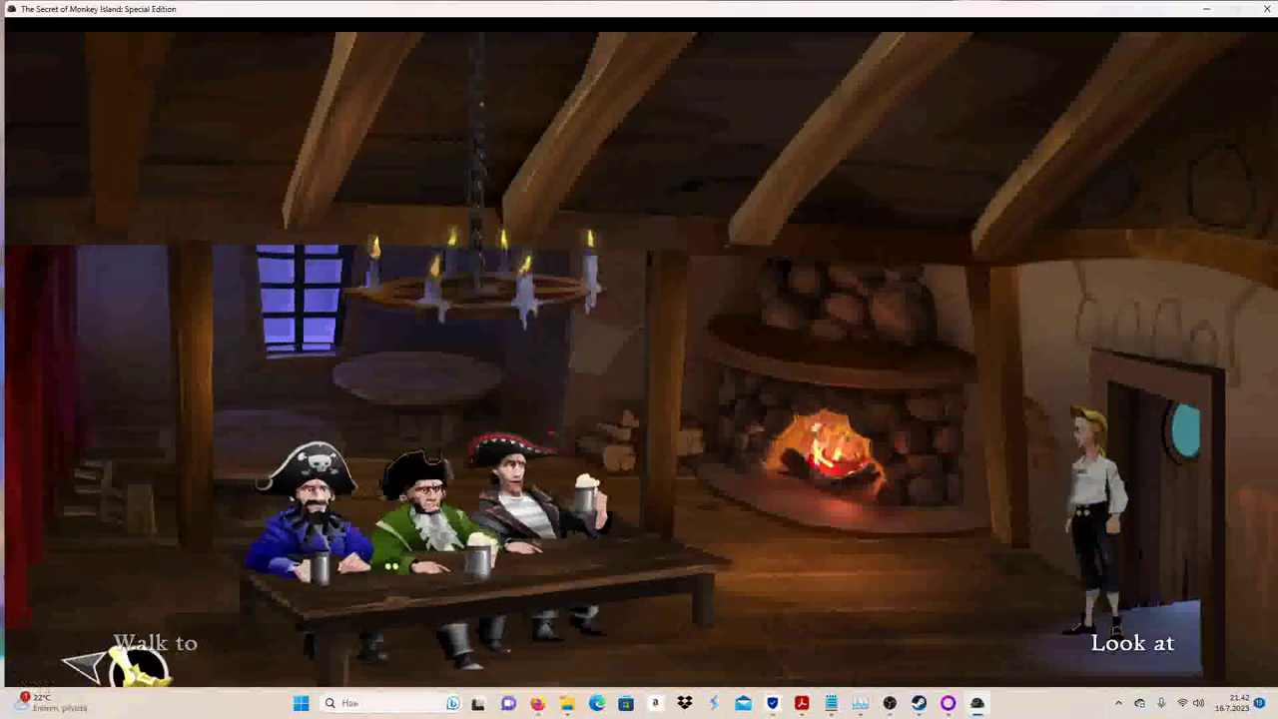
Step: Walk out of the Scumm Bar and overwrite the 21:39 save slot
{"action": "left_click", "coordinate": [30, 599]}
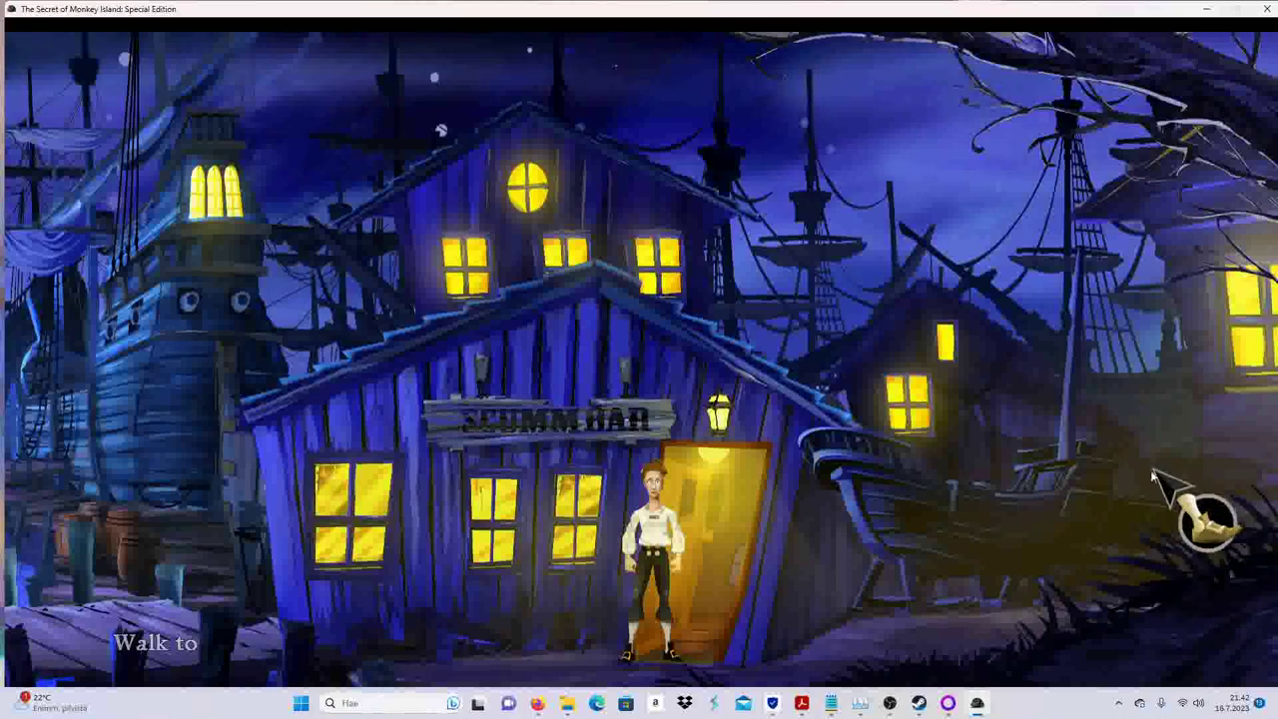
{"action": "key", "text": "Escape"}
{"action": "left_click", "coordinate": [559, 413]}
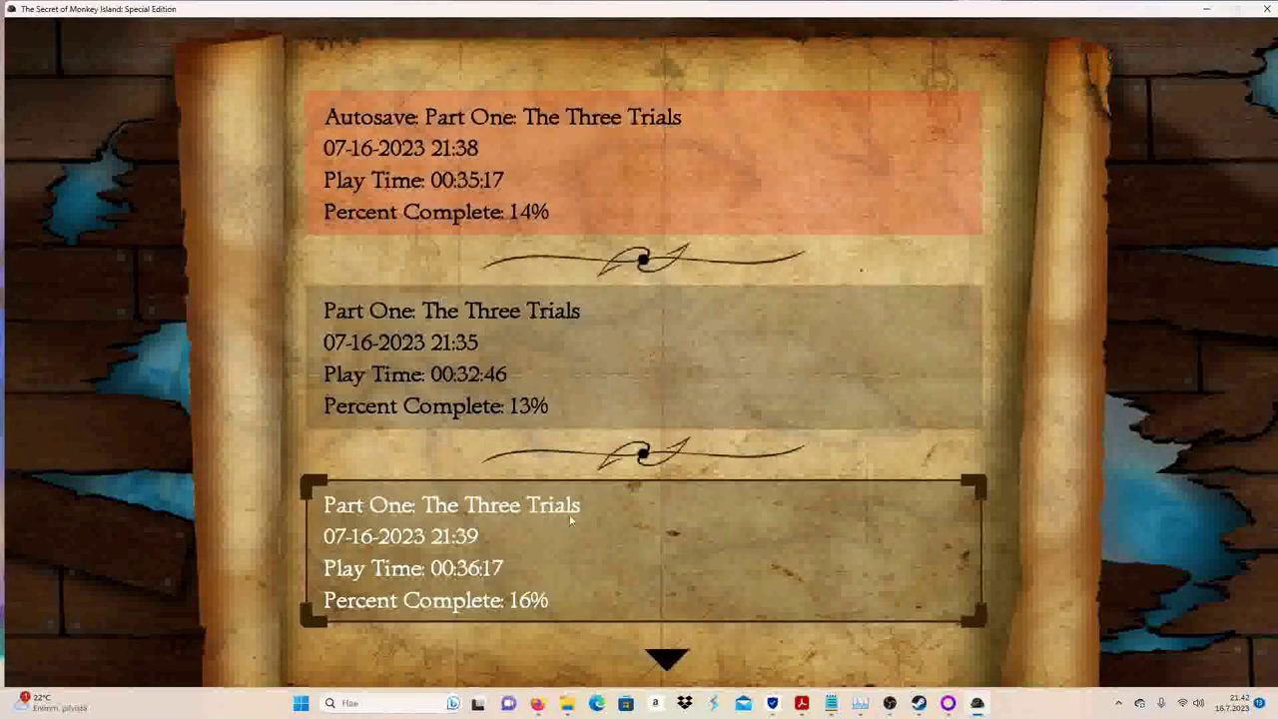
{"action": "left_click", "coordinate": [569, 514]}
{"action": "left_click", "coordinate": [633, 464]}
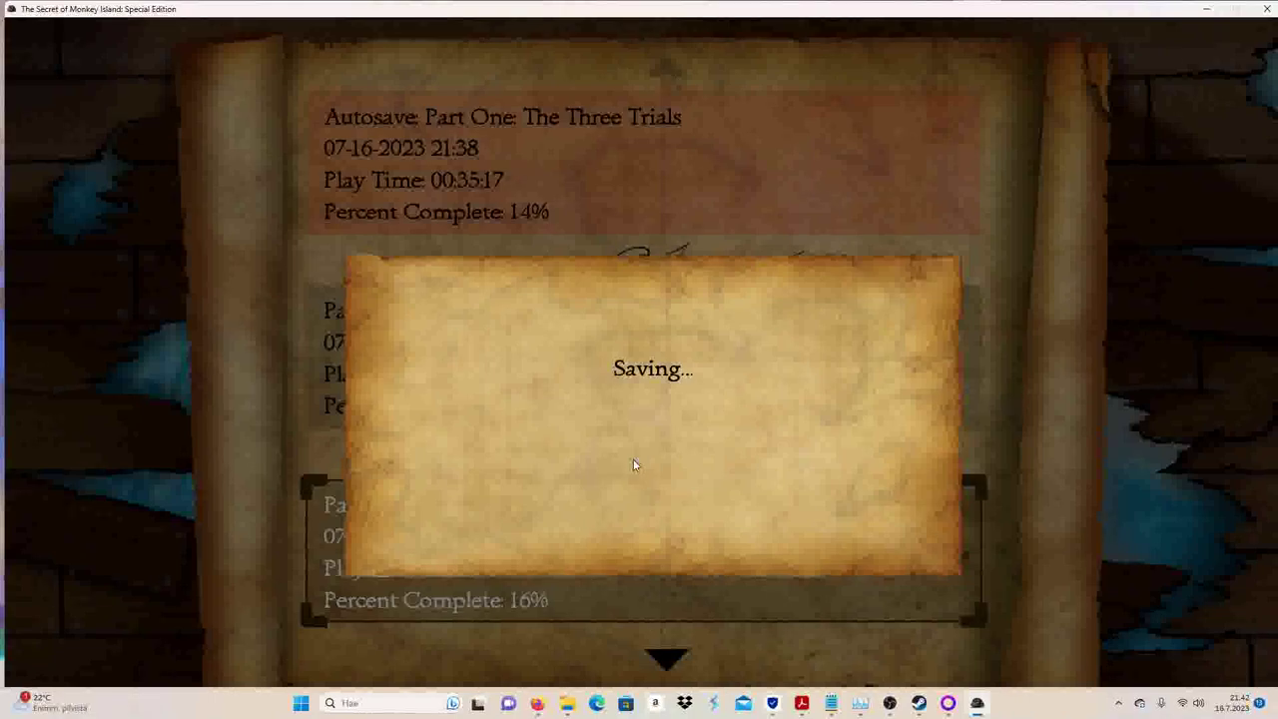
Step: Close the menus and walk from the dock through the town archway to the mansion
{"action": "key", "text": "Escape"}
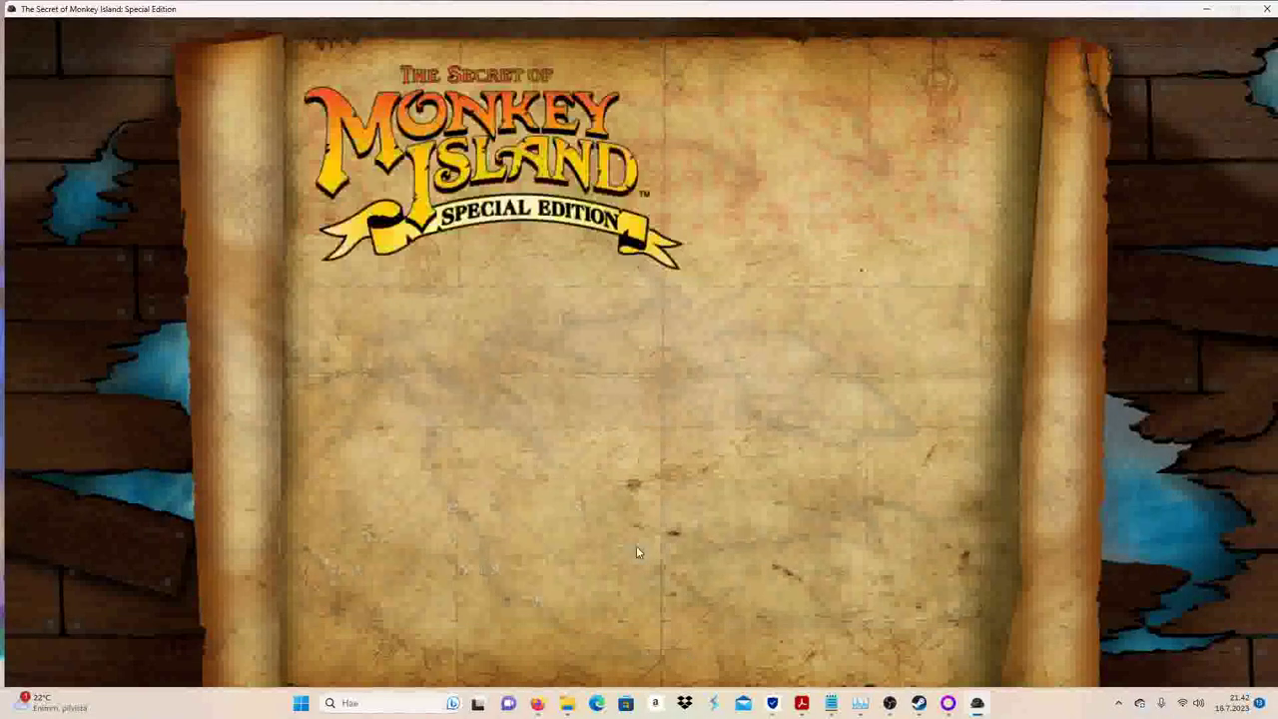
{"action": "key", "text": "Escape"}
{"action": "left_click", "coordinate": [688, 559]}
{"action": "left_click", "coordinate": [1237, 604]}
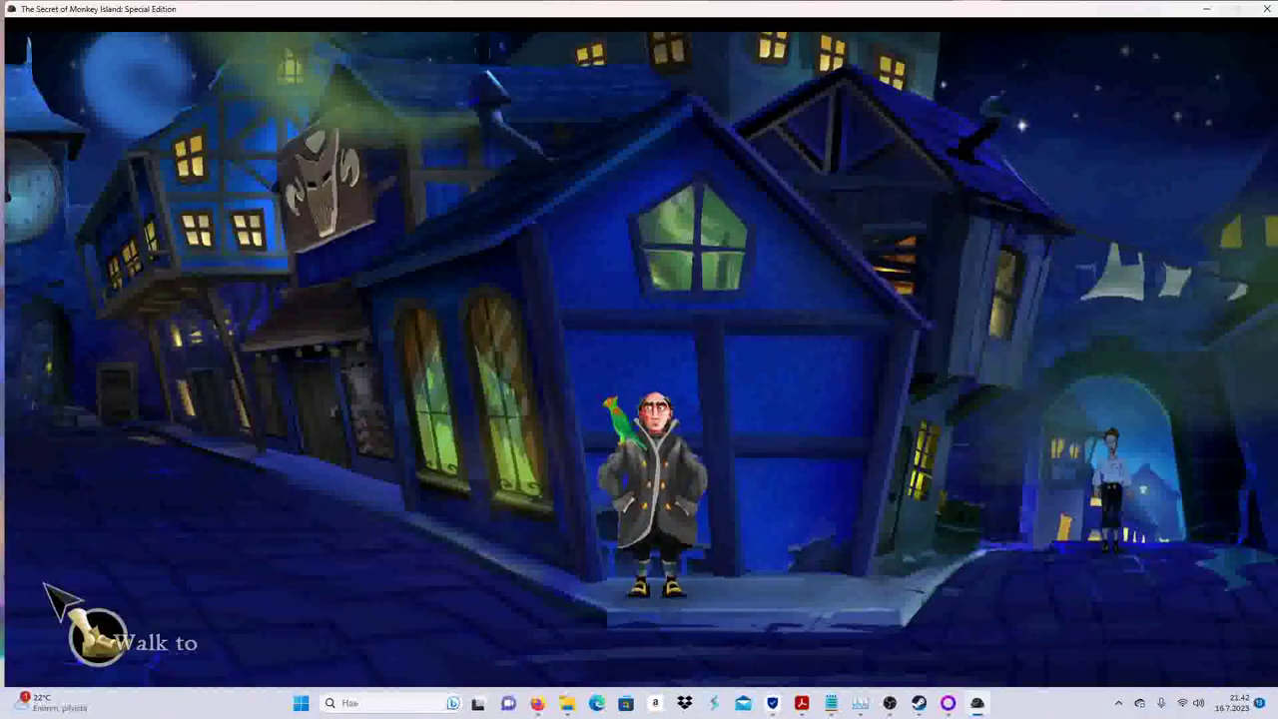
{"action": "left_click", "coordinate": [60, 469]}
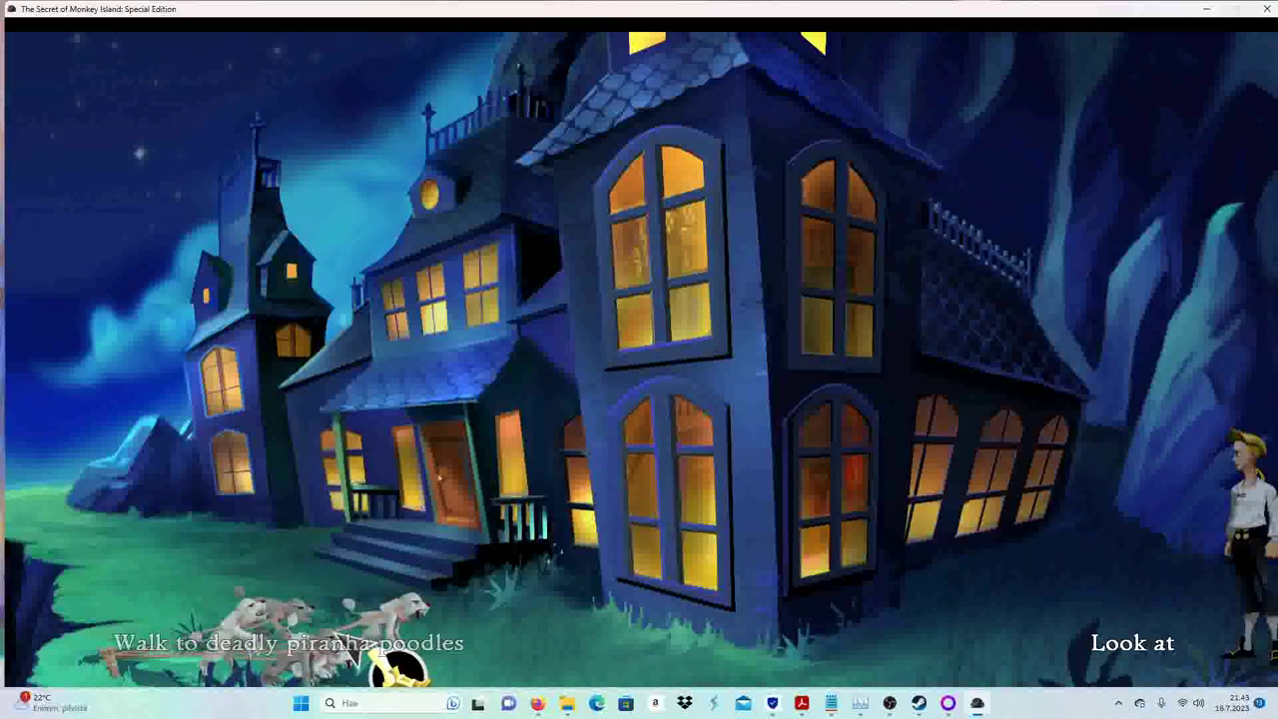
Step: Give the stewed meat from the inventory to the piranha poodles
{"action": "key", "text": "i"}
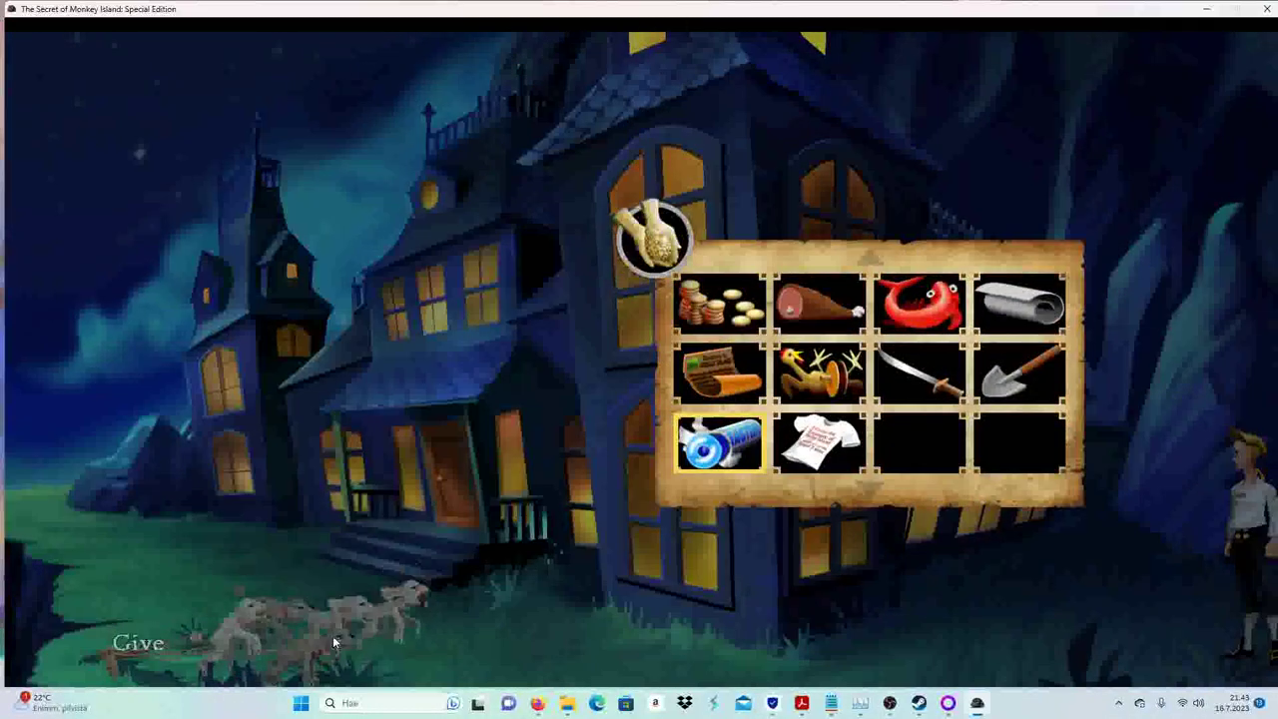
{"action": "left_click", "coordinate": [820, 303]}
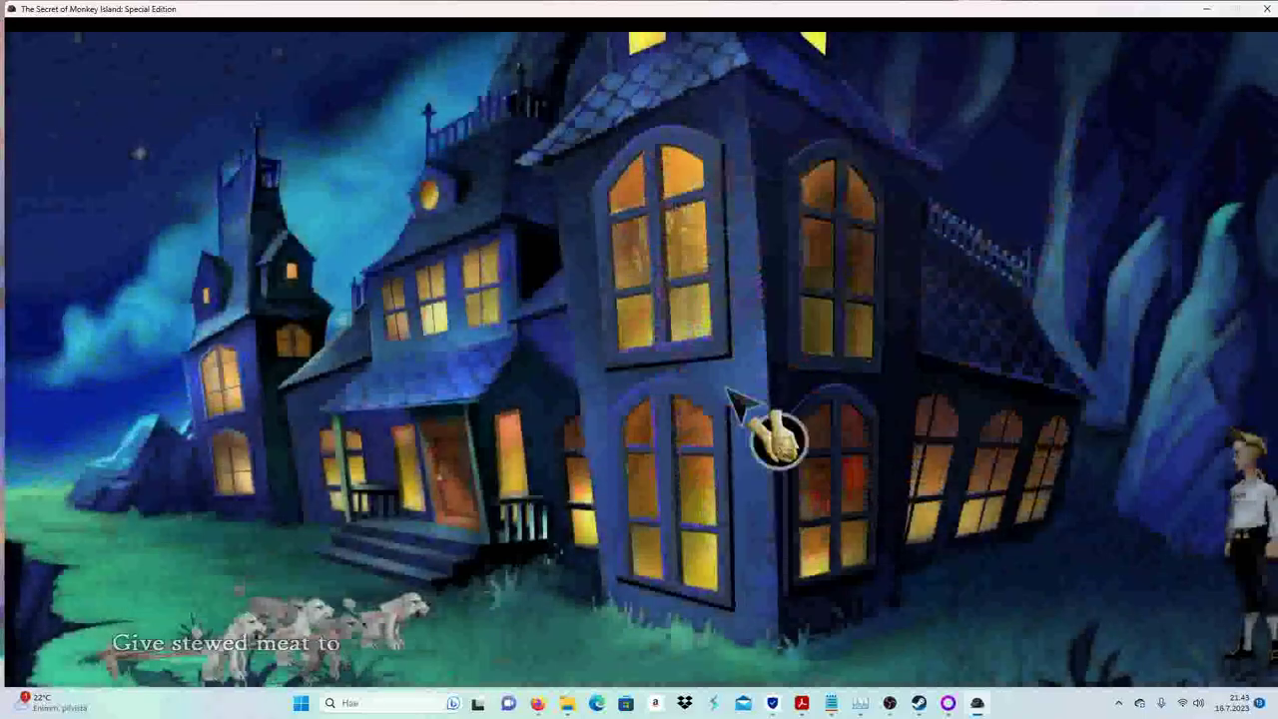
{"action": "left_click", "coordinate": [379, 659]}
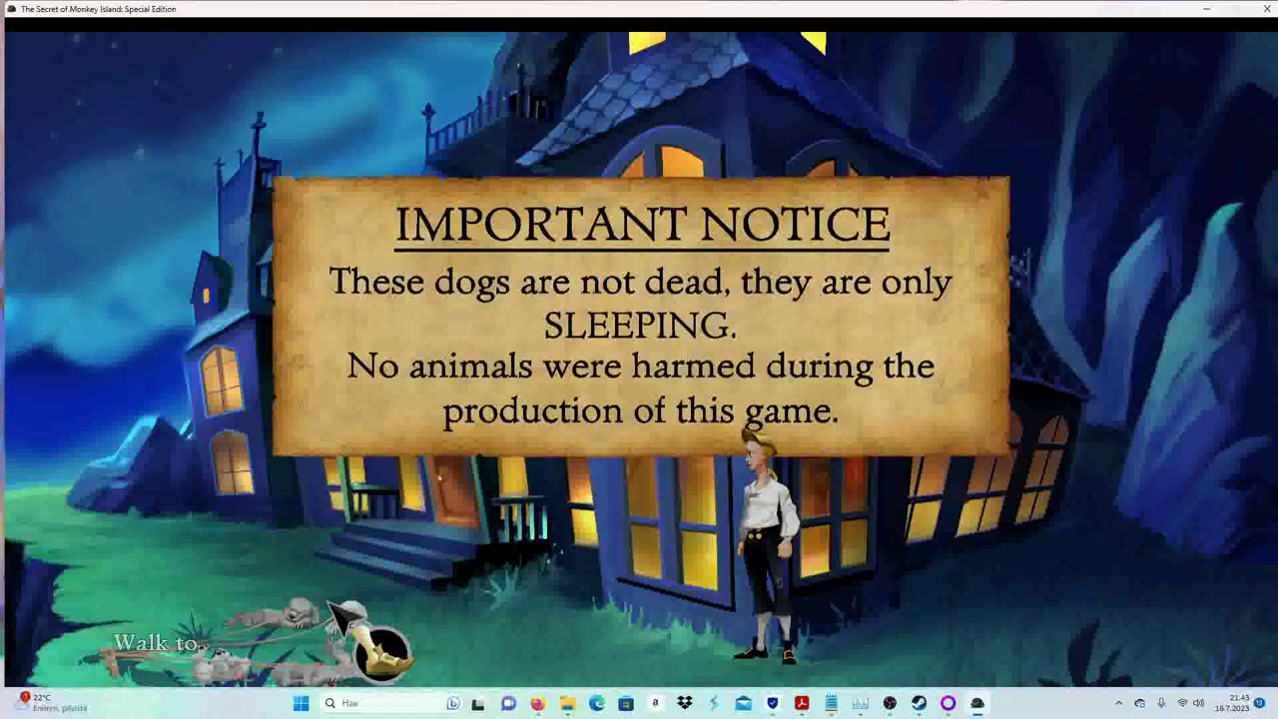
Step: Dismiss the sleeping-dogs notice, overwrite the older 13% save, and resume play
{"action": "left_click", "coordinate": [584, 415]}
{"action": "key", "text": "Escape"}
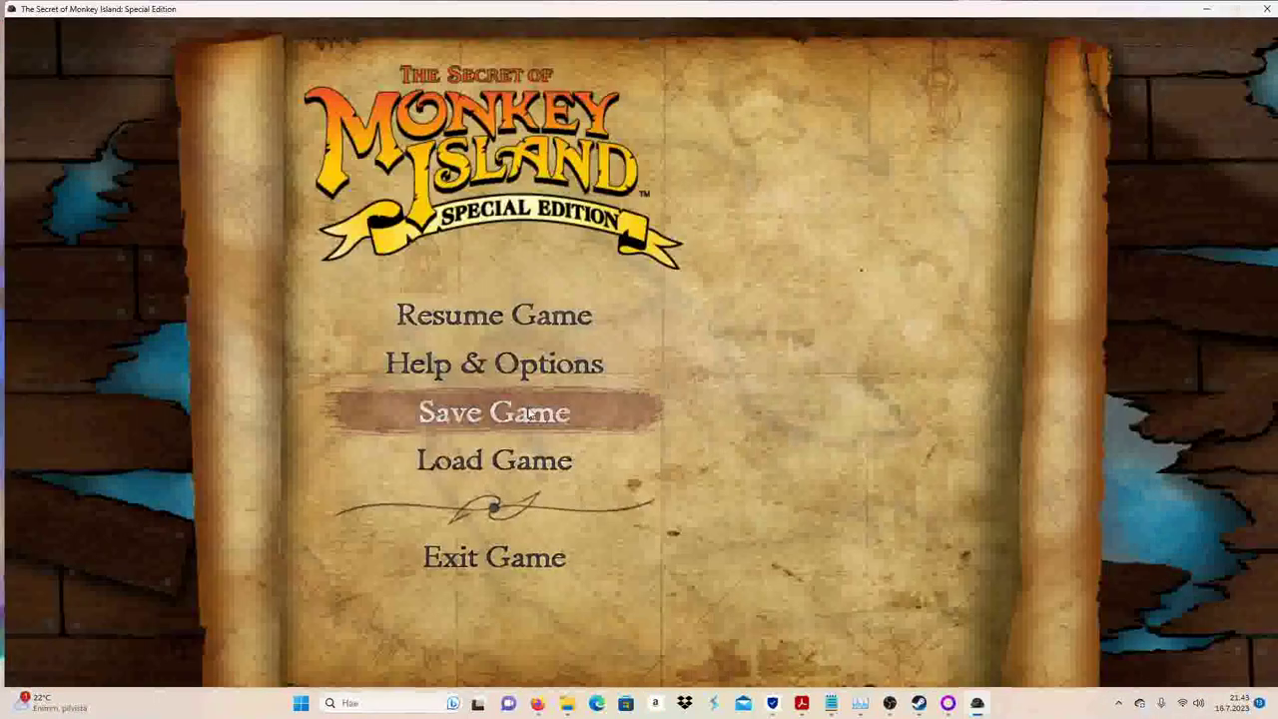
{"action": "left_click", "coordinate": [529, 413]}
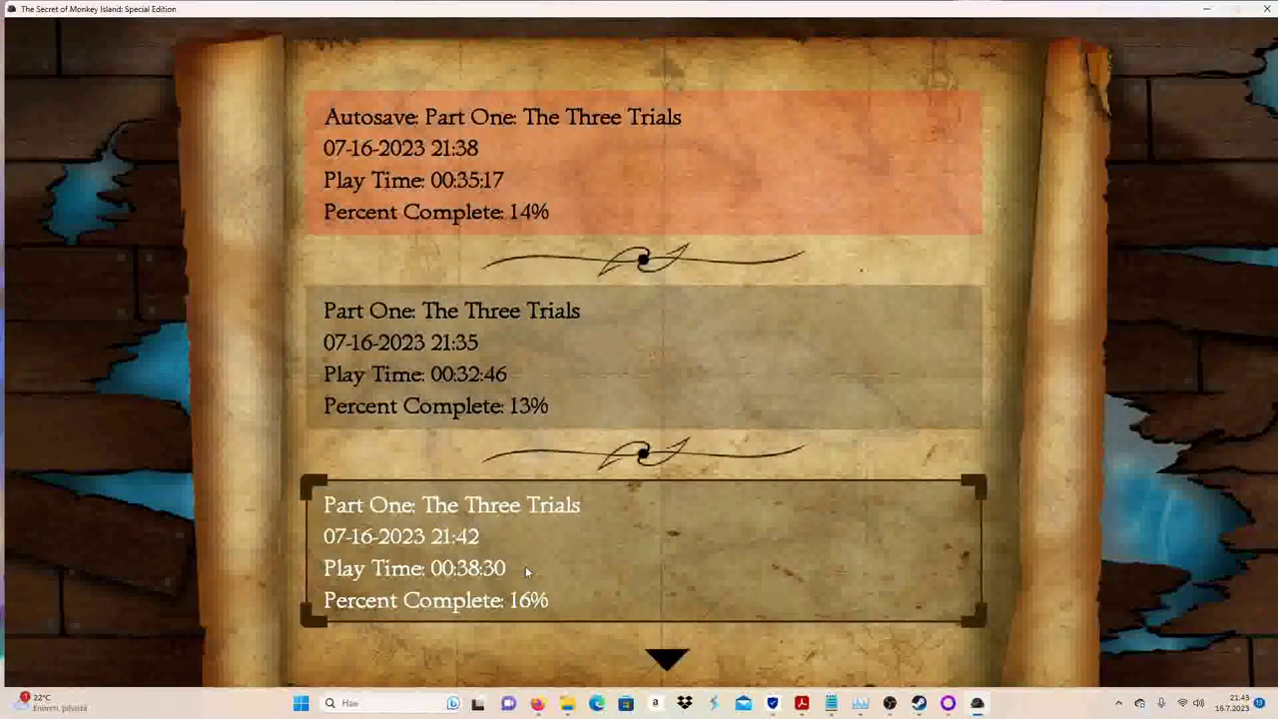
{"action": "left_click", "coordinate": [529, 379]}
{"action": "left_click", "coordinate": [624, 465]}
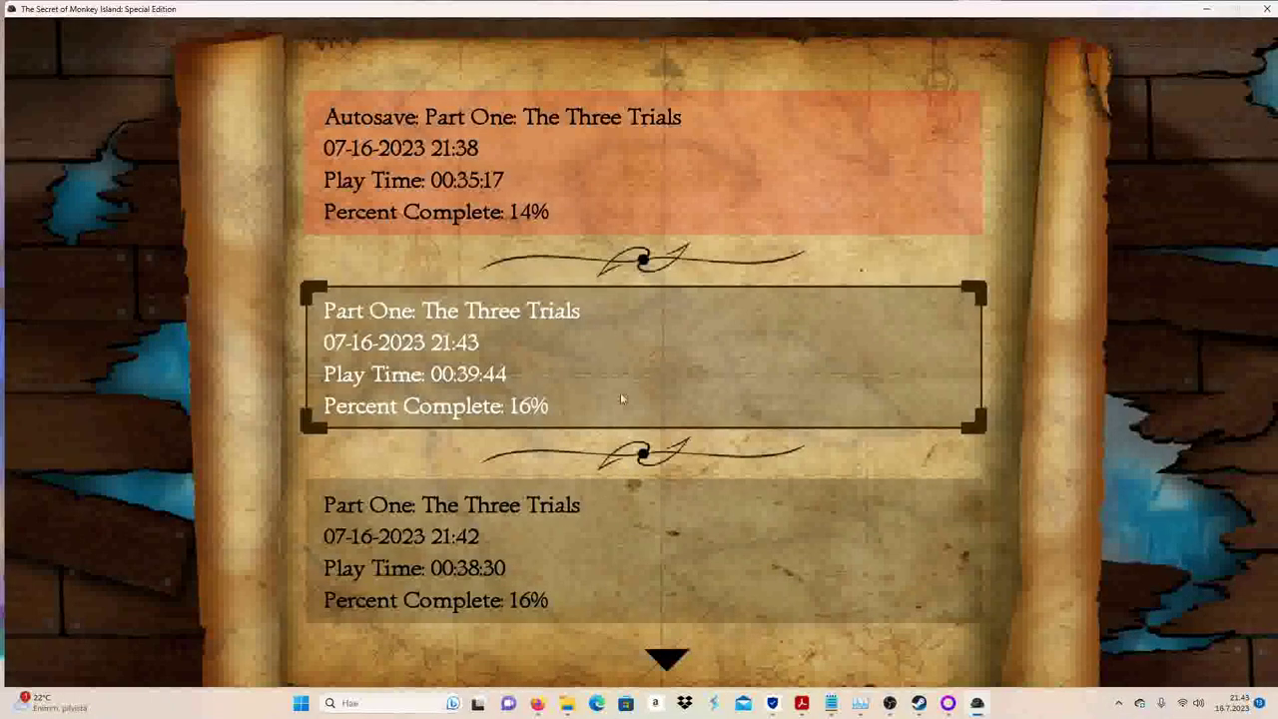
{"action": "key", "text": "Escape"}
{"action": "key", "text": "Escape"}
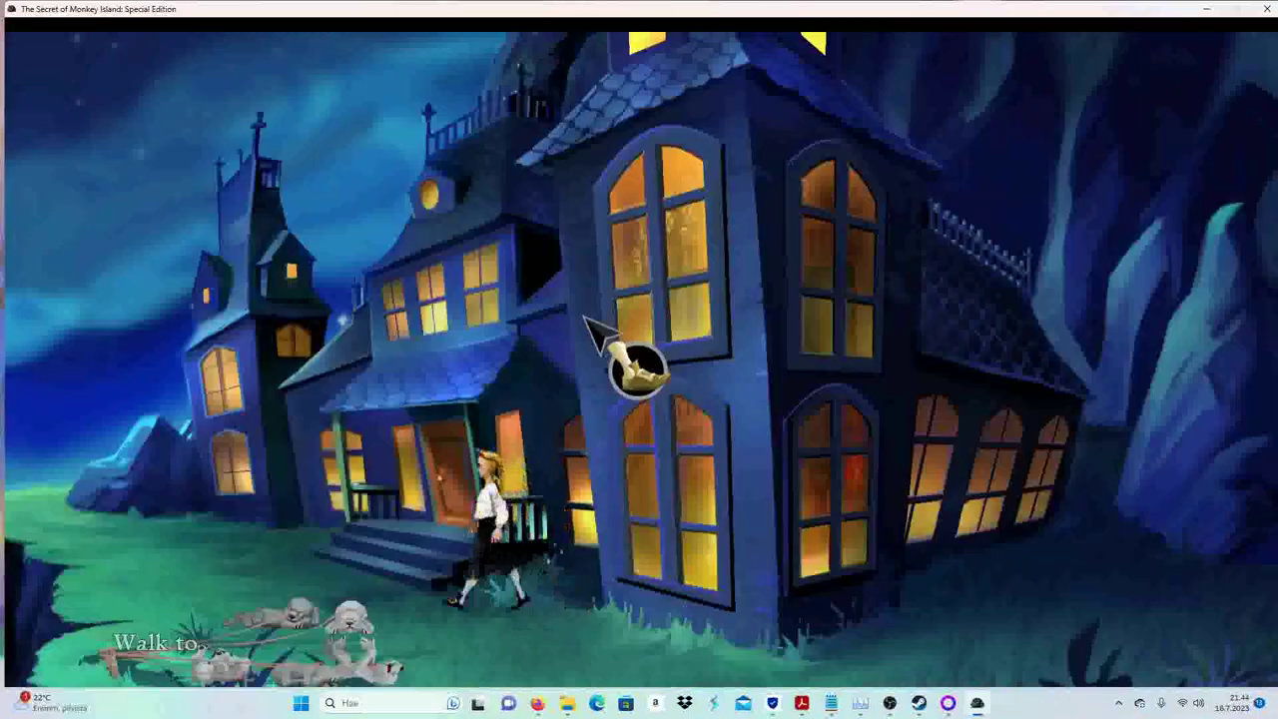
Step: Open the front door, enter the mansion, and pick up the vase from the hall table
{"action": "left_click", "coordinate": [539, 469]}
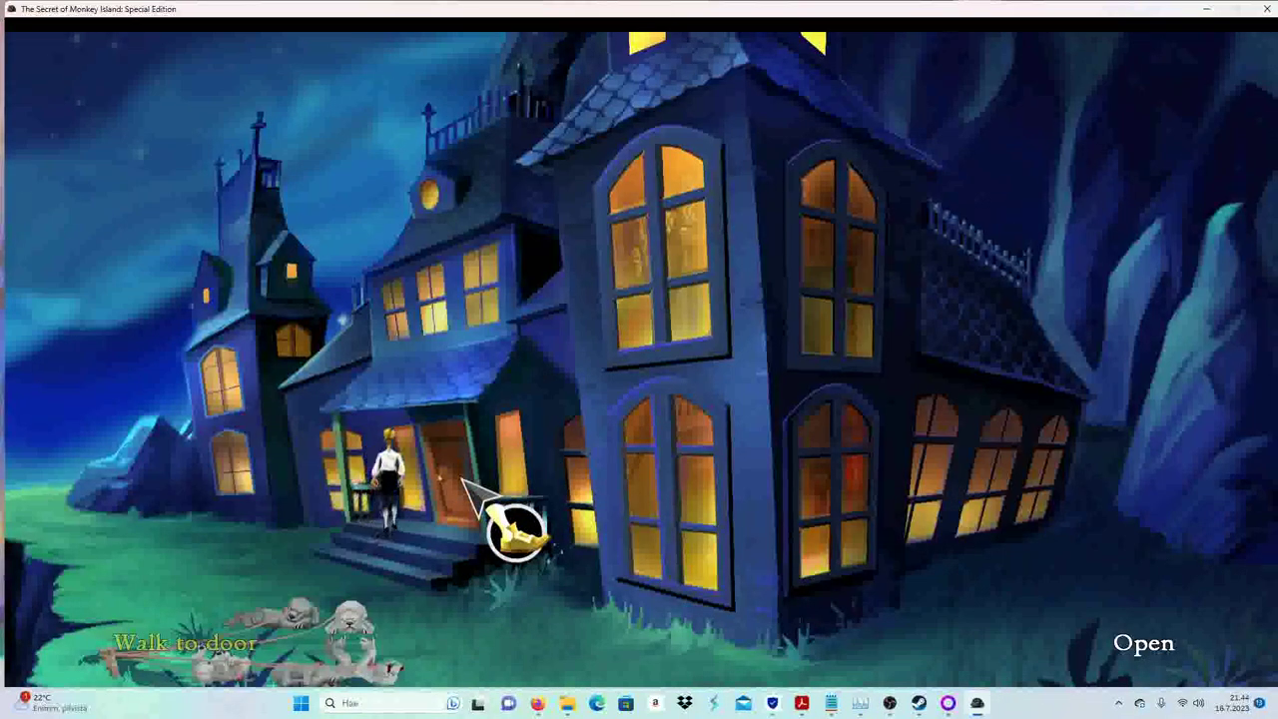
{"action": "left_click", "coordinate": [514, 533]}
{"action": "left_click", "coordinate": [514, 532]}
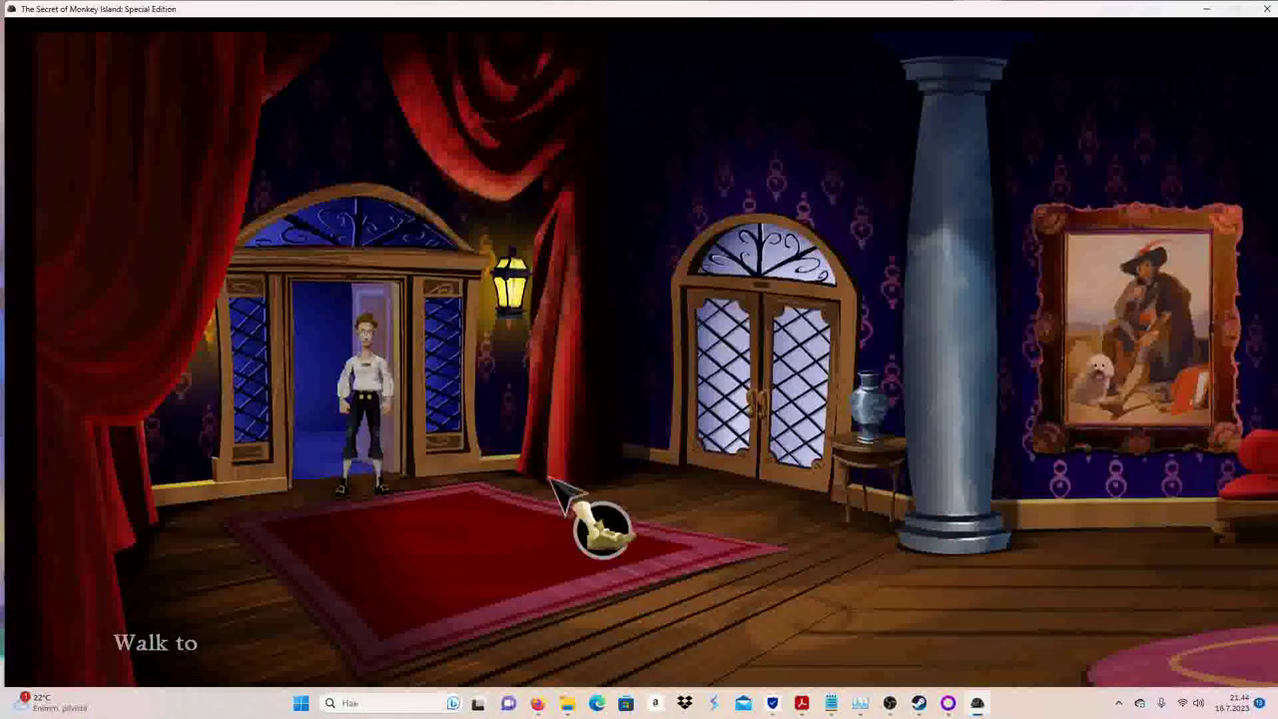
{"action": "left_click", "coordinate": [789, 420]}
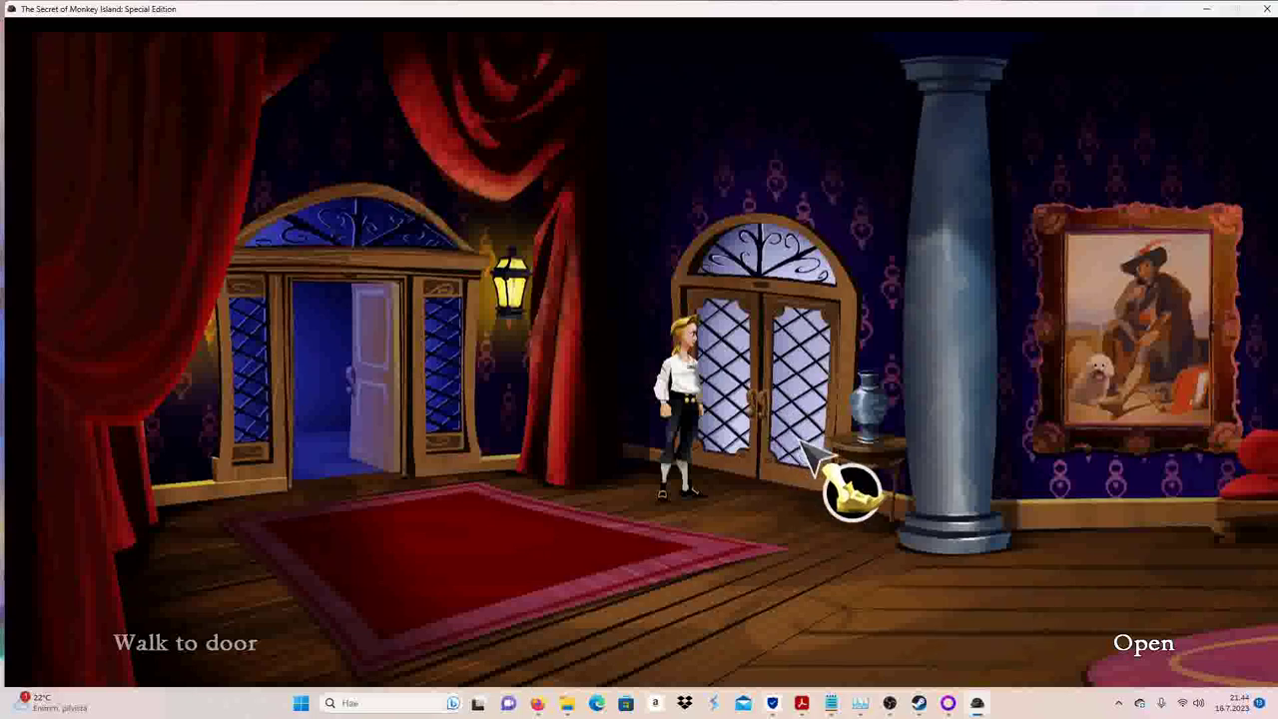
{"action": "right_click", "coordinate": [900, 431]}
{"action": "key", "text": "p"}
{"action": "left_click", "coordinate": [901, 431]}
Step: Walk into the main hall, look at the bookshelf books, and move to the staircase
{"action": "left_click", "coordinate": [1093, 602]}
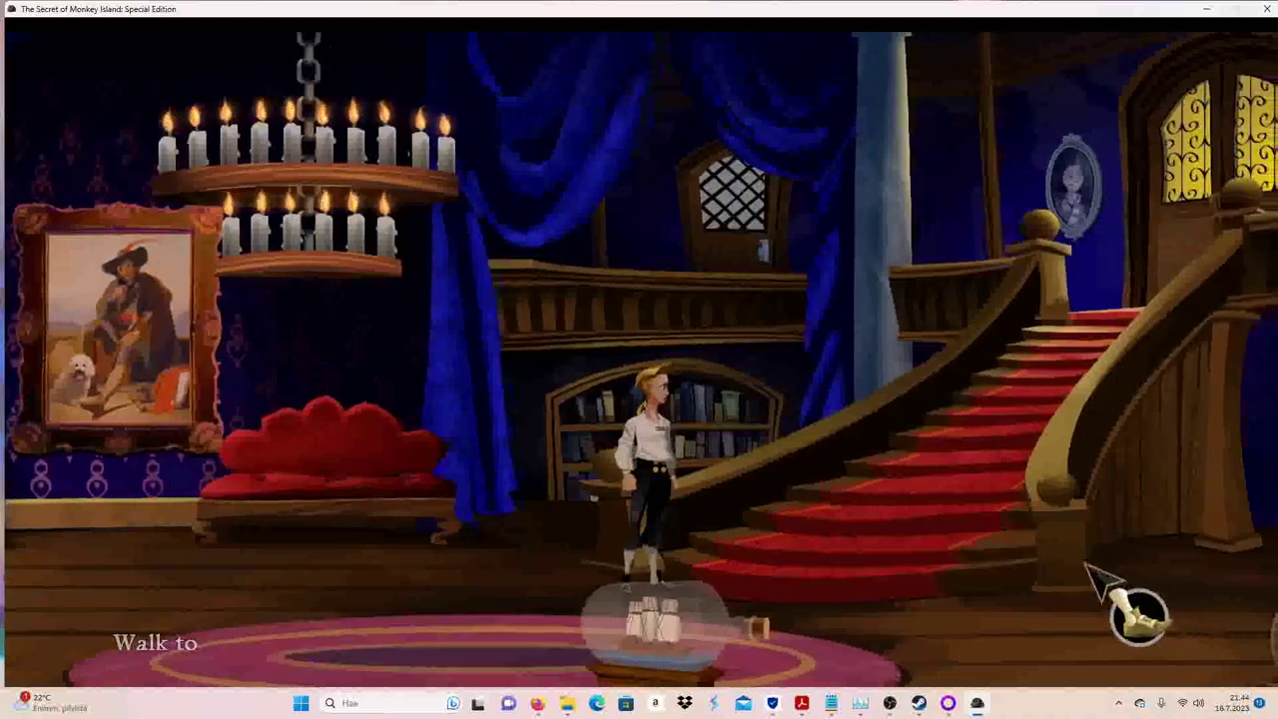
{"action": "key", "text": "l"}
{"action": "left_click", "coordinate": [744, 439]}
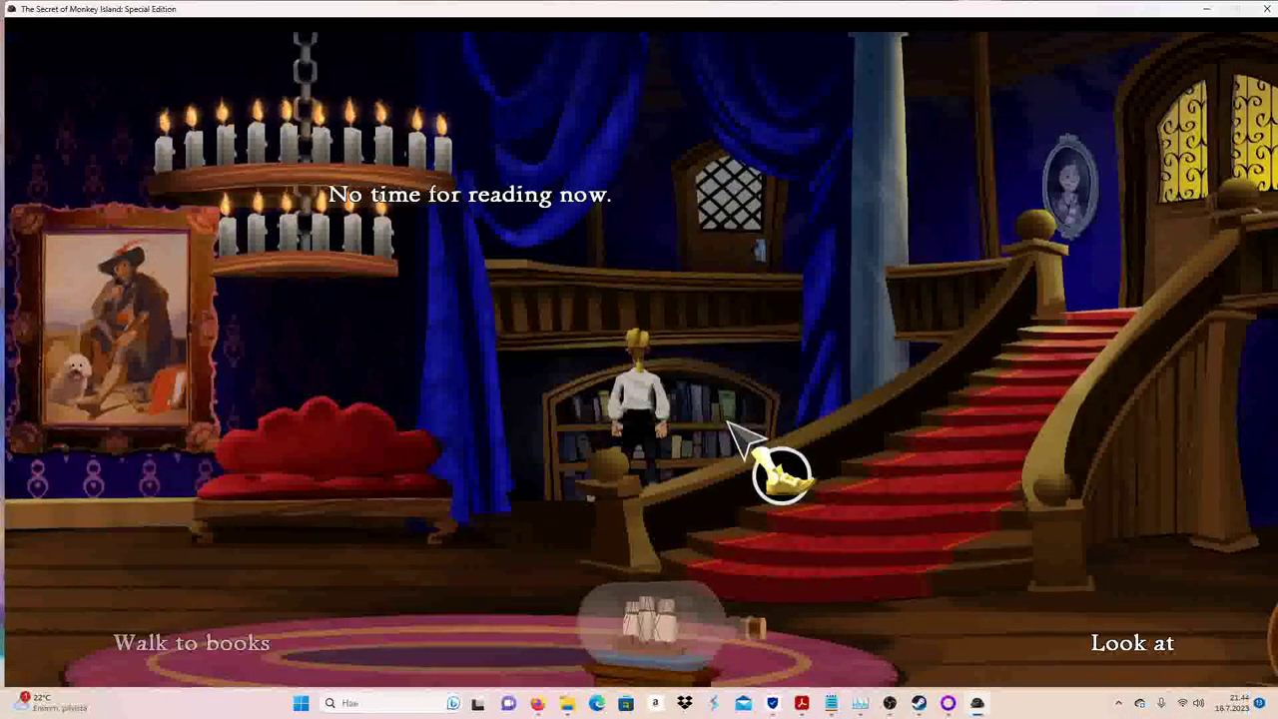
{"action": "left_click", "coordinate": [599, 539]}
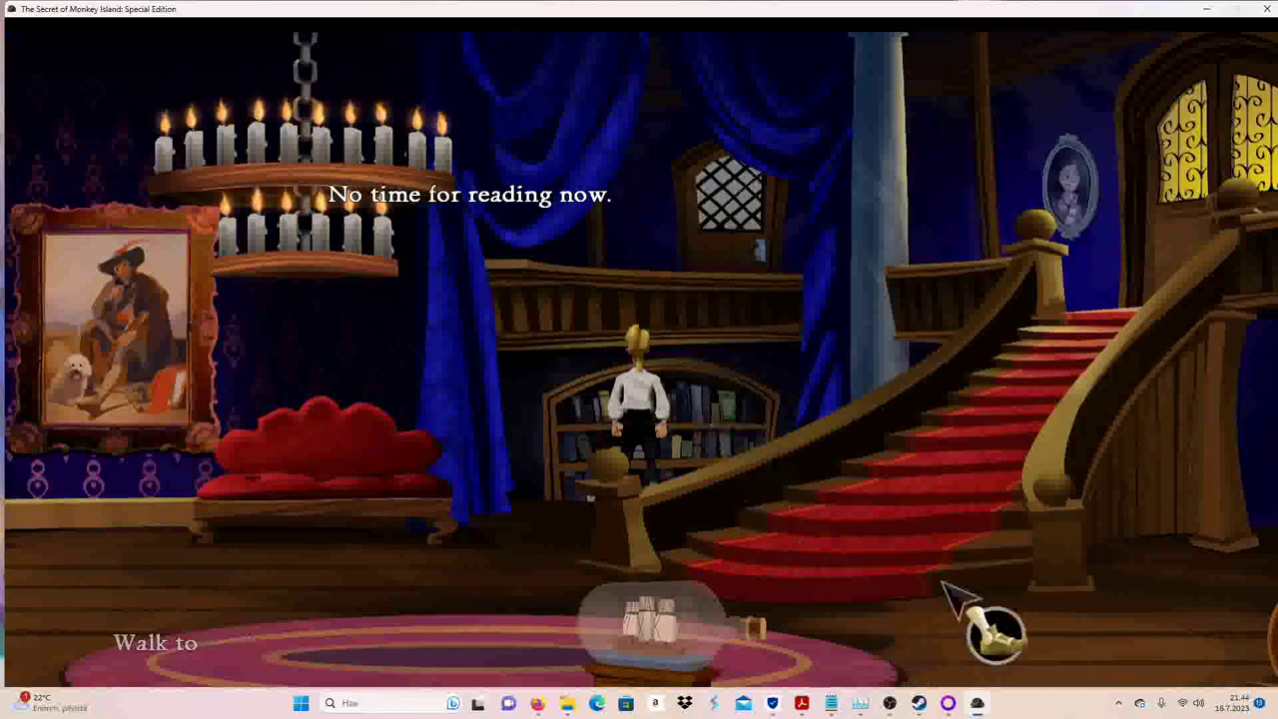
{"action": "left_click", "coordinate": [989, 419]}
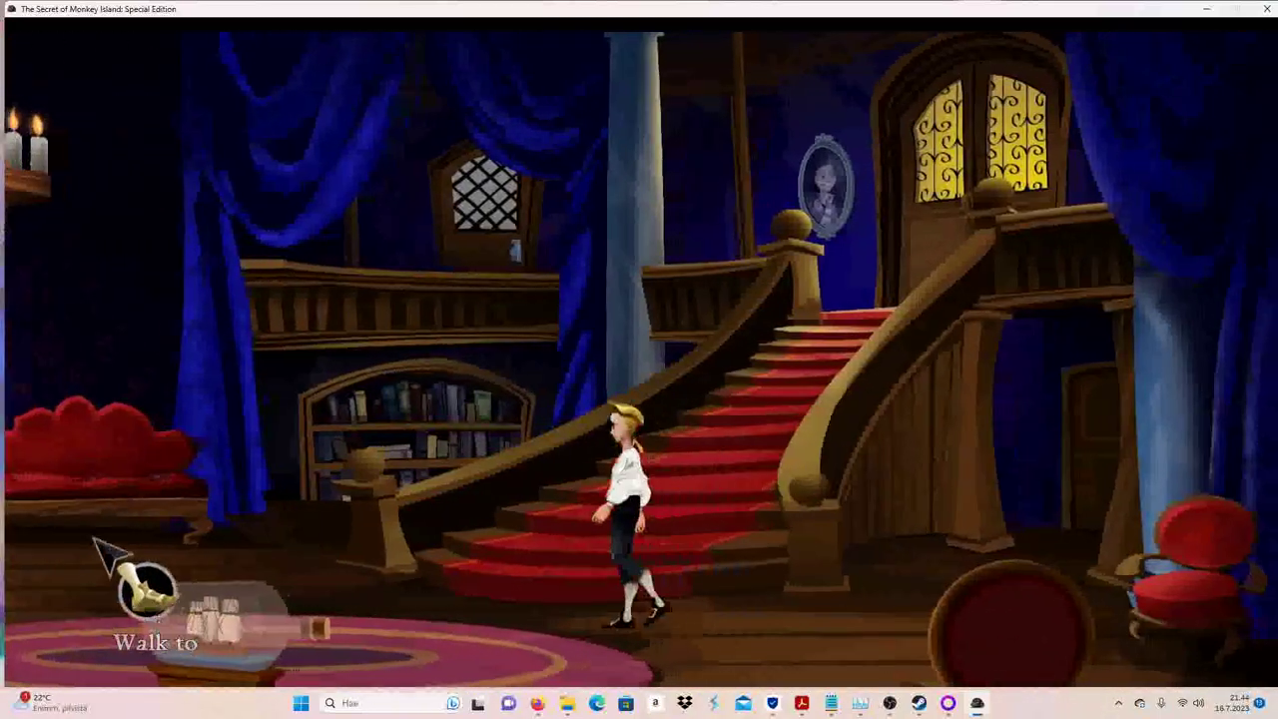
Step: Bring up and dismiss the game menu twice
{"action": "key", "text": "Escape"}
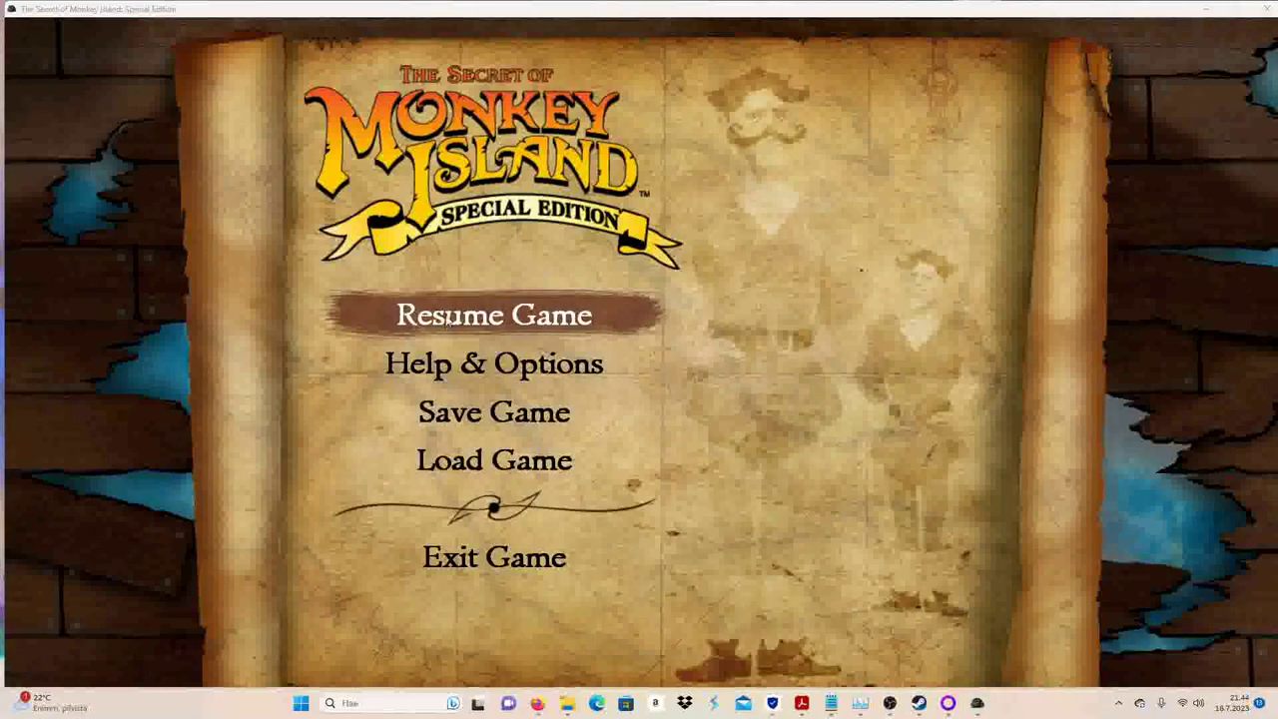
{"action": "left_click", "coordinate": [479, 316]}
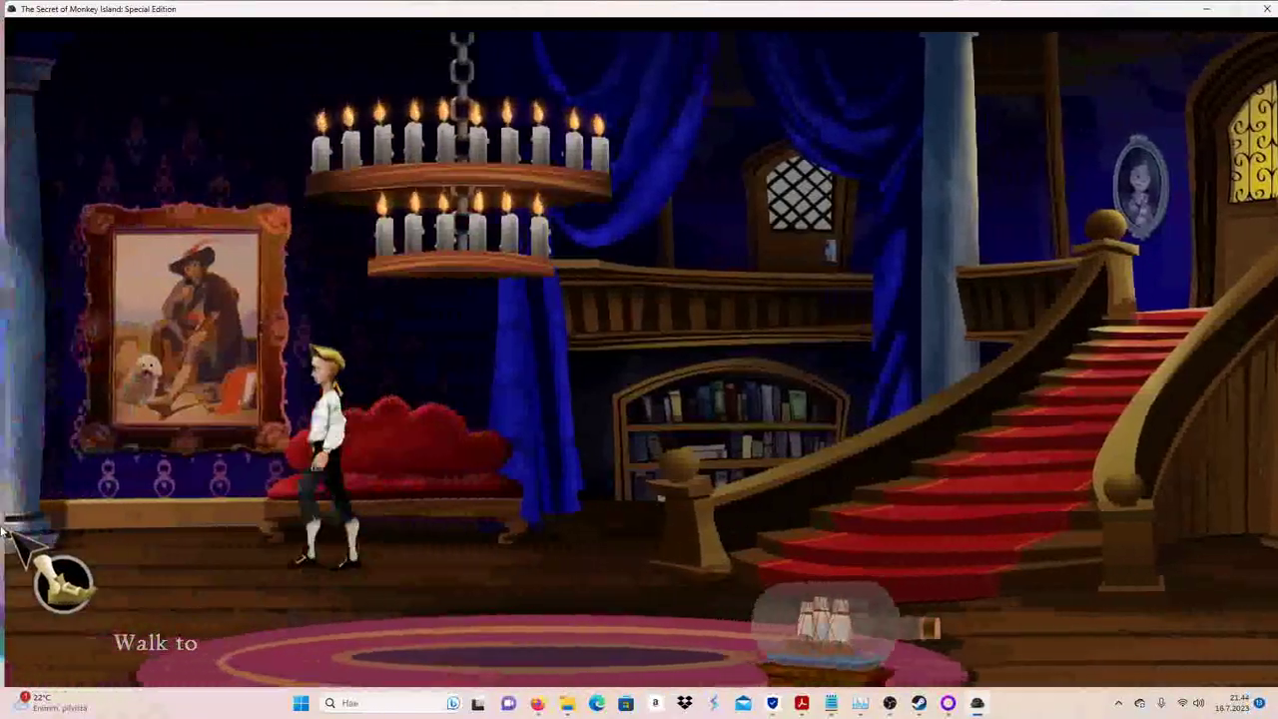
{"action": "key", "text": "Escape"}
{"action": "left_click", "coordinate": [479, 316]}
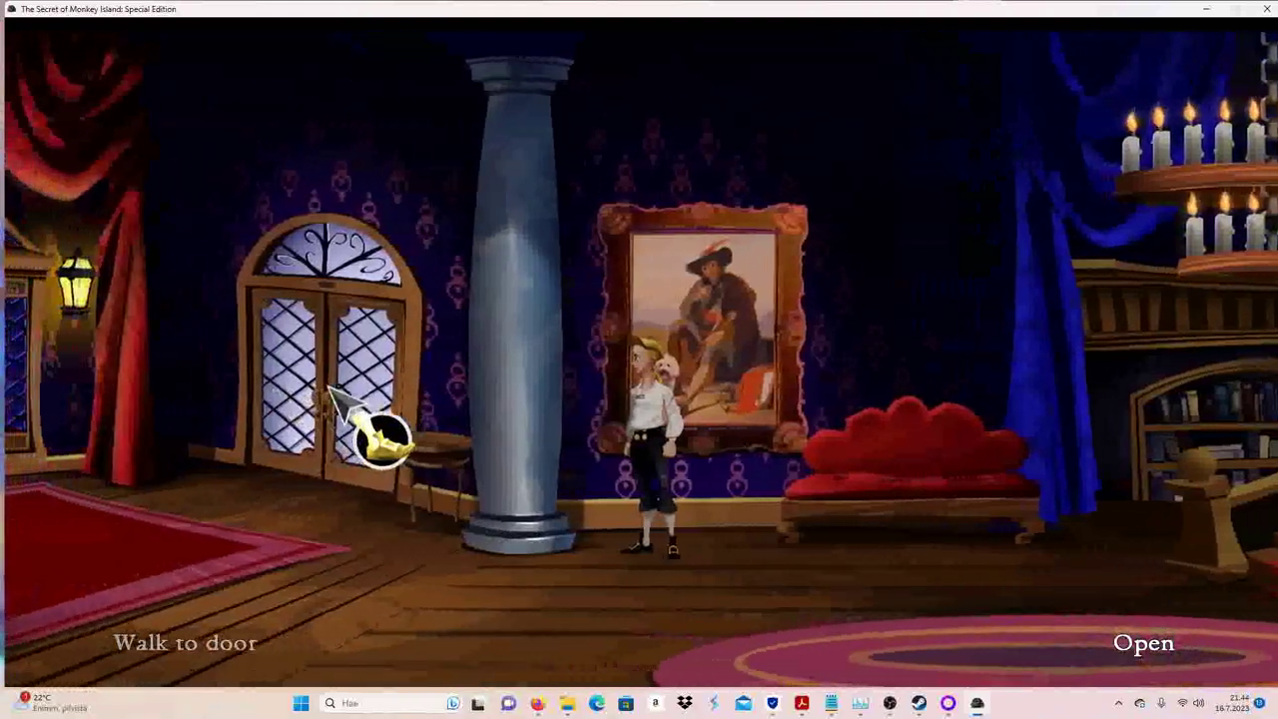
Step: Open the hall's inner door and play through the events behind it
{"action": "right_click", "coordinate": [420, 432]}
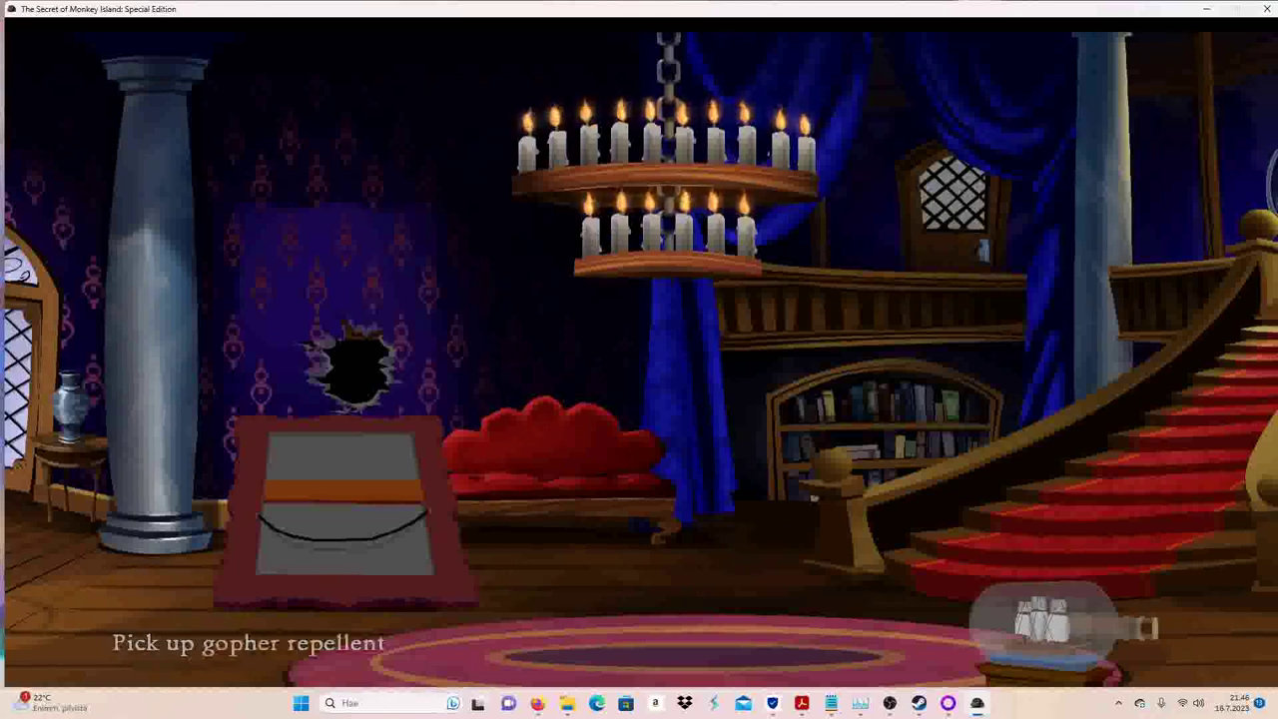
Step: Ready the gopher repellent for use, then look at the fabulous idol
{"action": "key", "text": "u"}
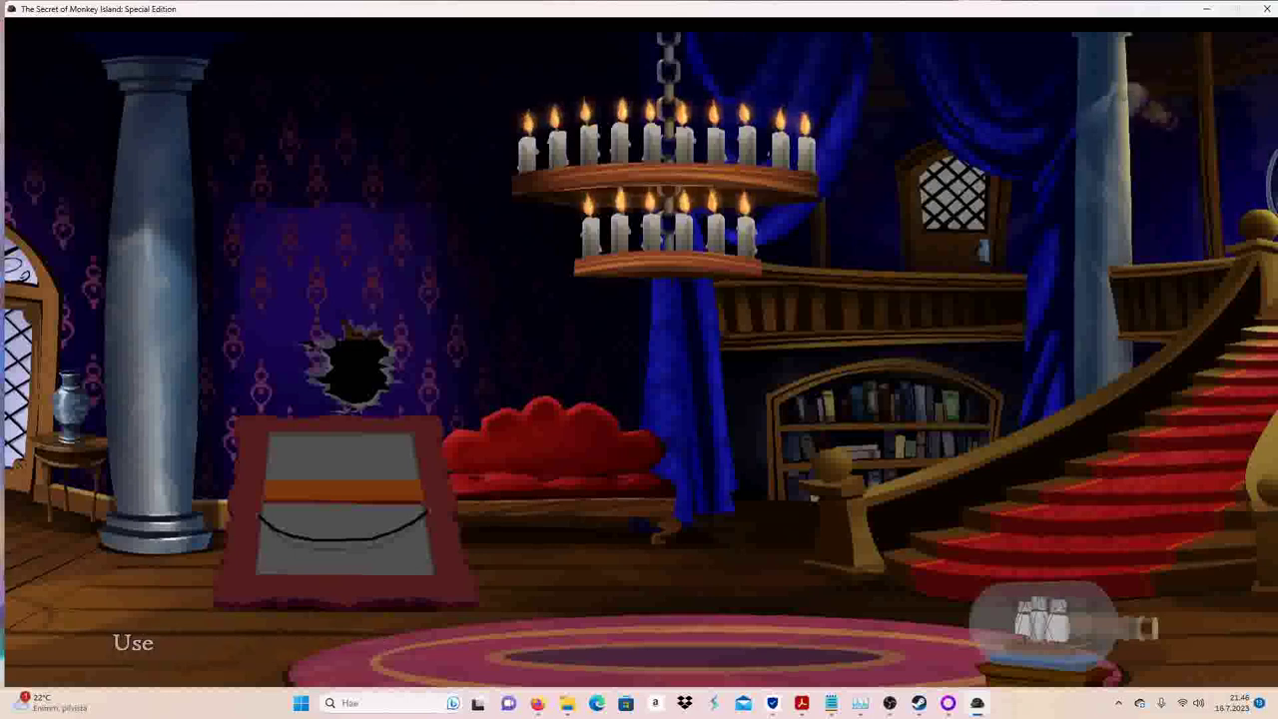
{"action": "left_click", "coordinate": [1138, 105]}
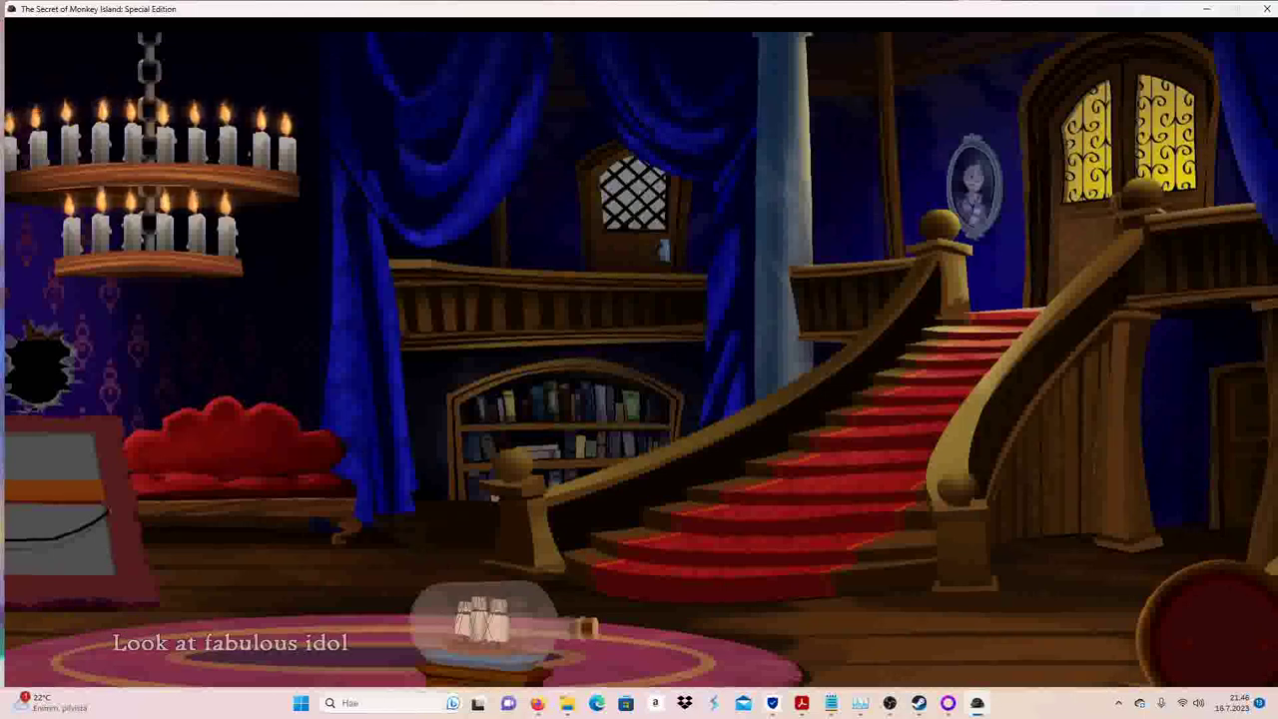
{"action": "left_click", "coordinate": [512, 464]}
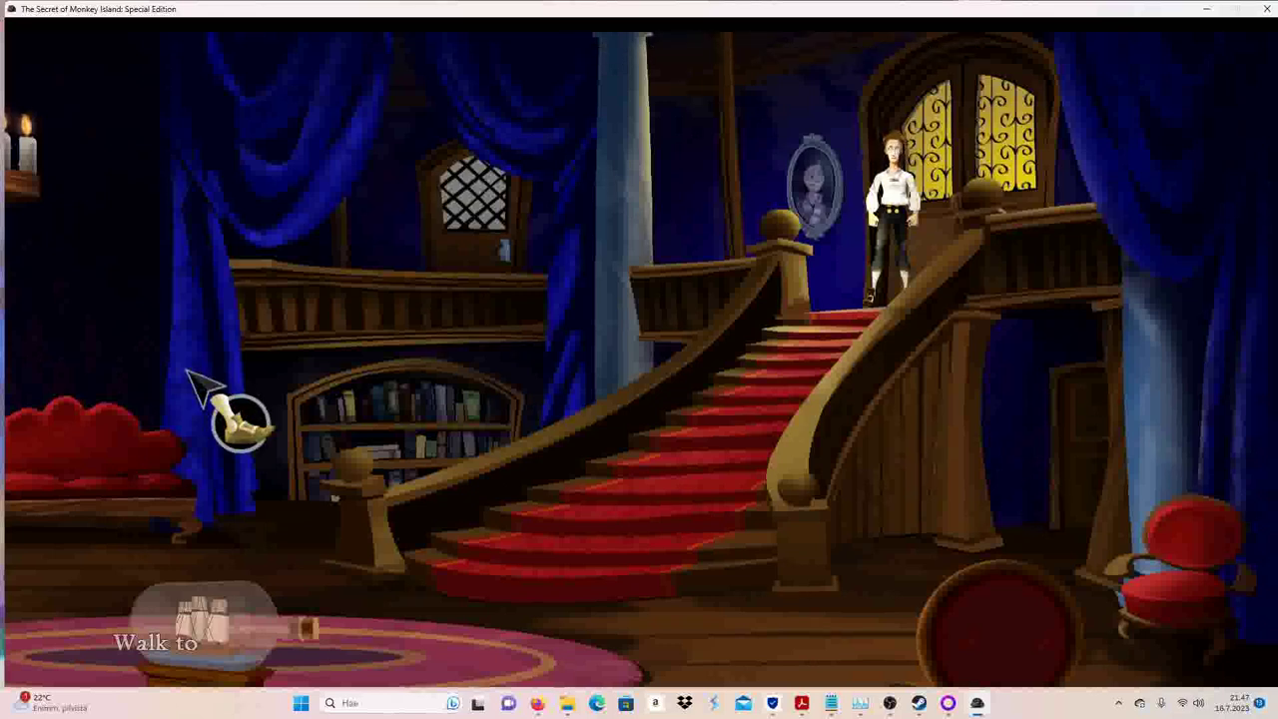
Step: Walk down the stairs and browse the remaining inventory items
{"action": "left_click", "coordinate": [109, 594]}
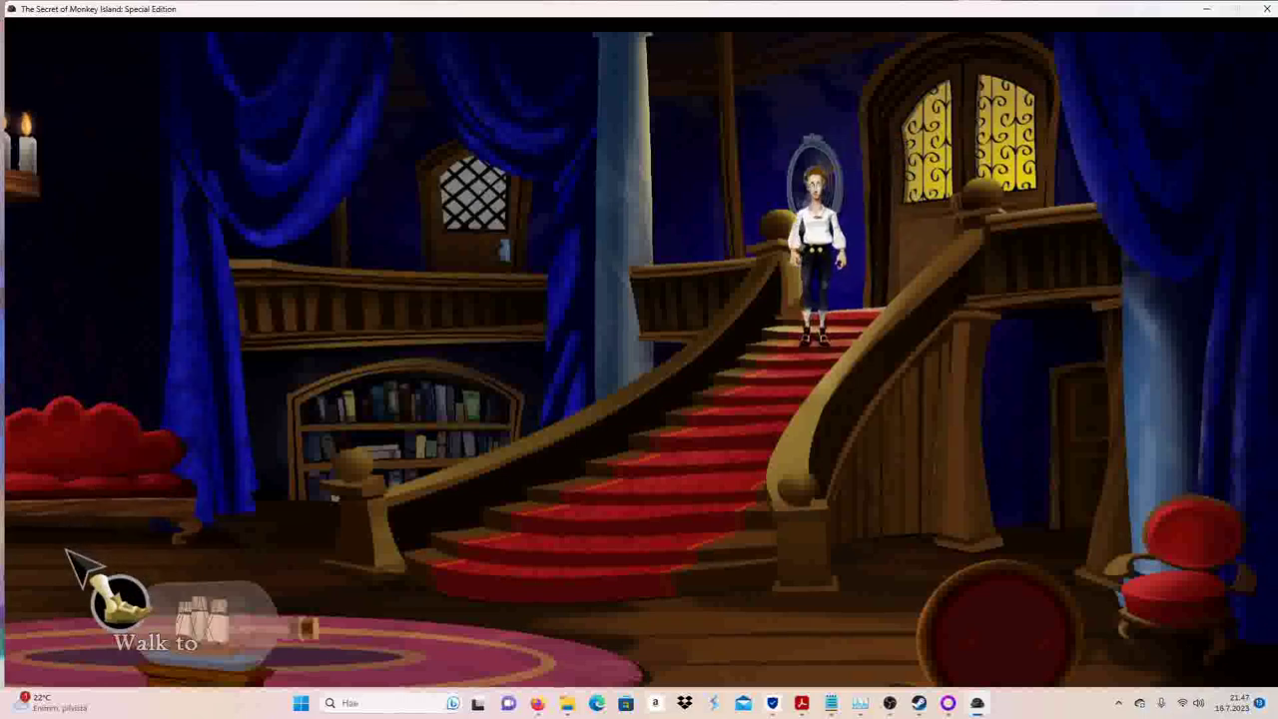
{"action": "key", "text": "i"}
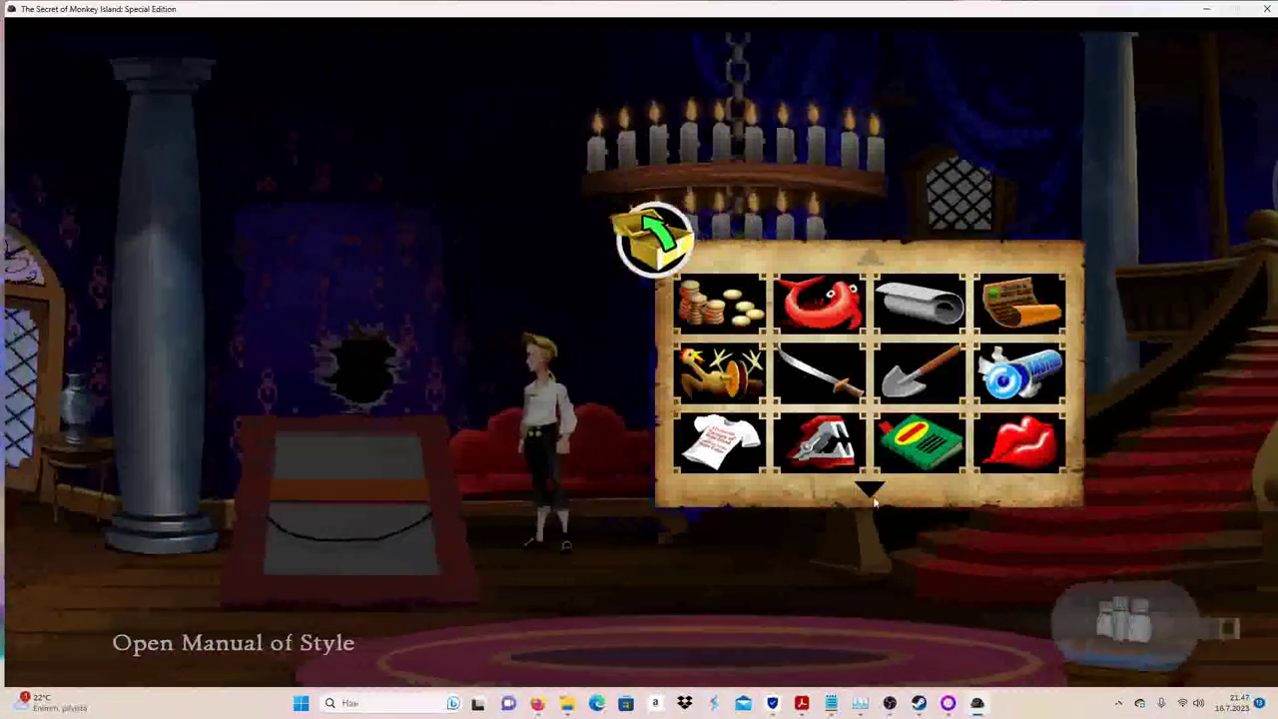
{"action": "left_click", "coordinate": [871, 491]}
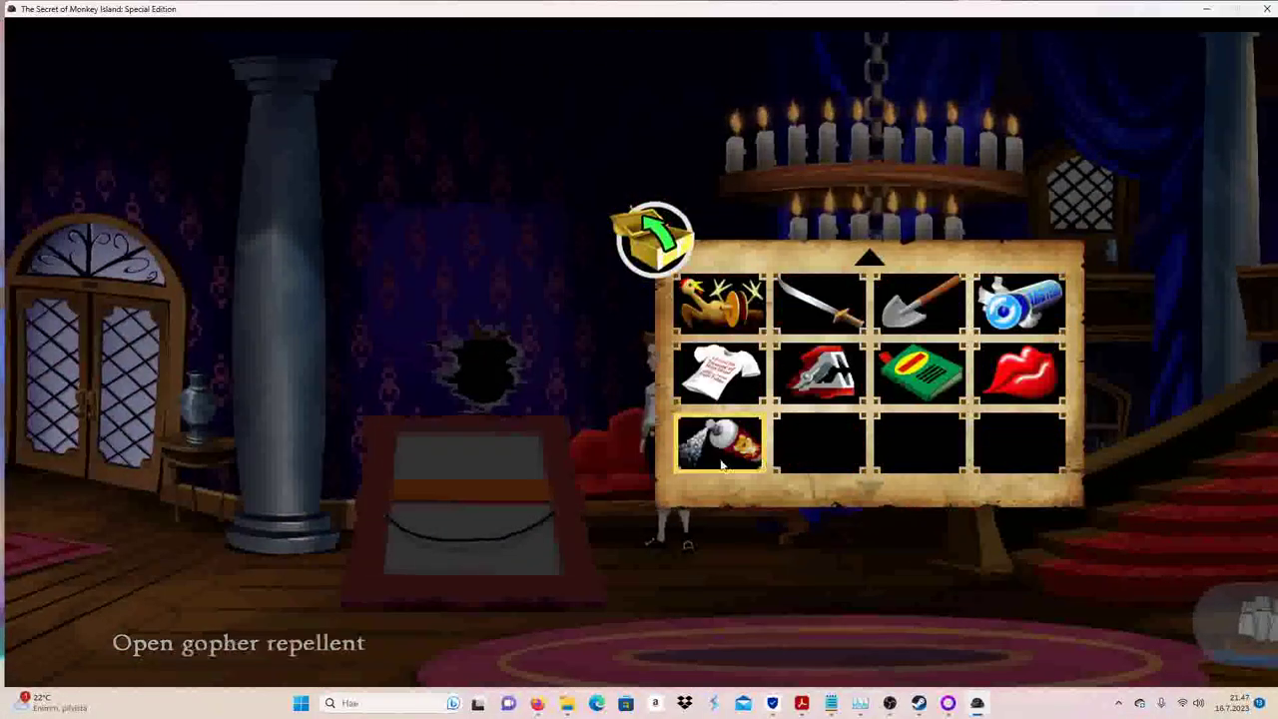
{"action": "key", "text": "Escape"}
{"action": "key", "text": "Escape"}
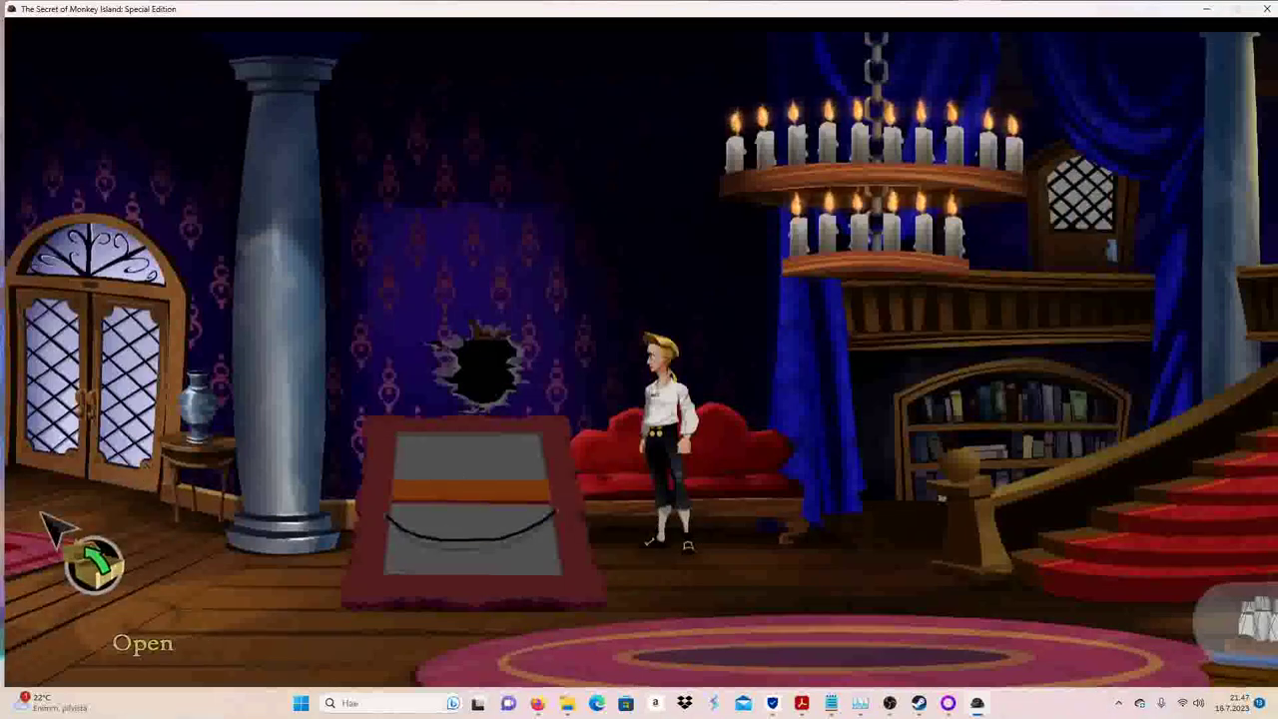
Step: Exit through the mansion front door, follow the trail to town, and enter the jail
{"action": "left_click", "coordinate": [149, 629]}
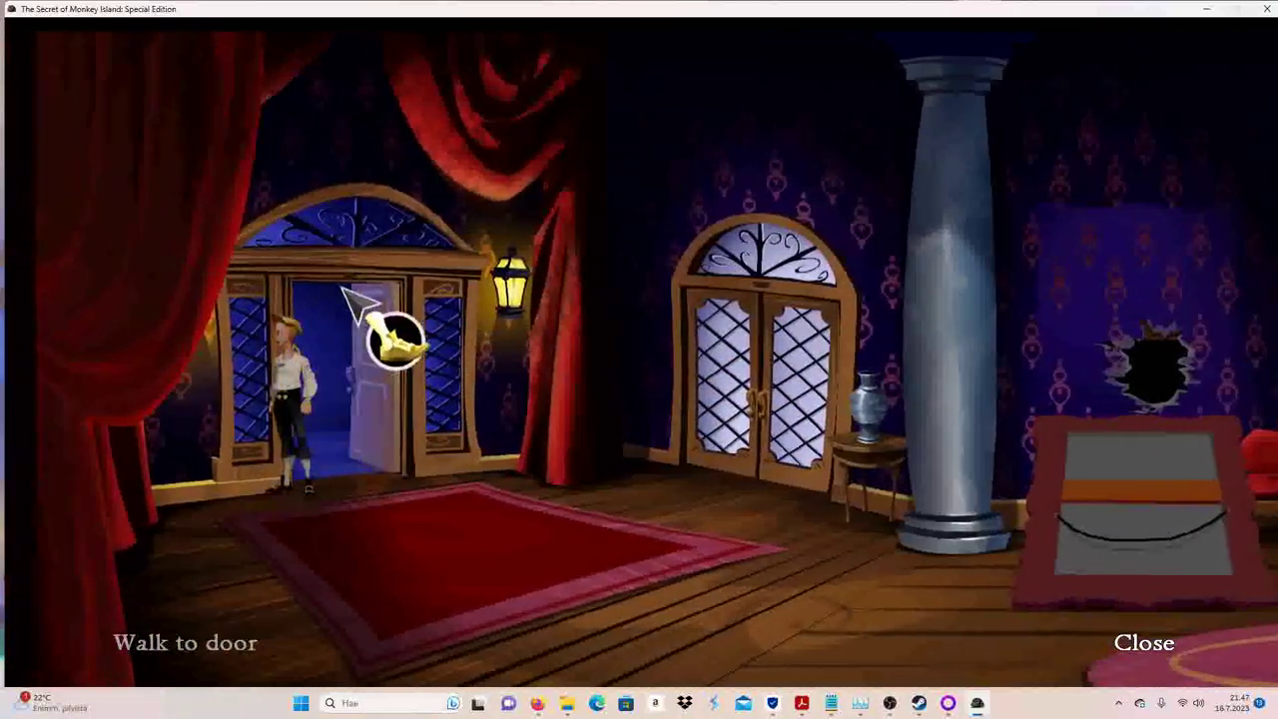
{"action": "left_click", "coordinate": [365, 300]}
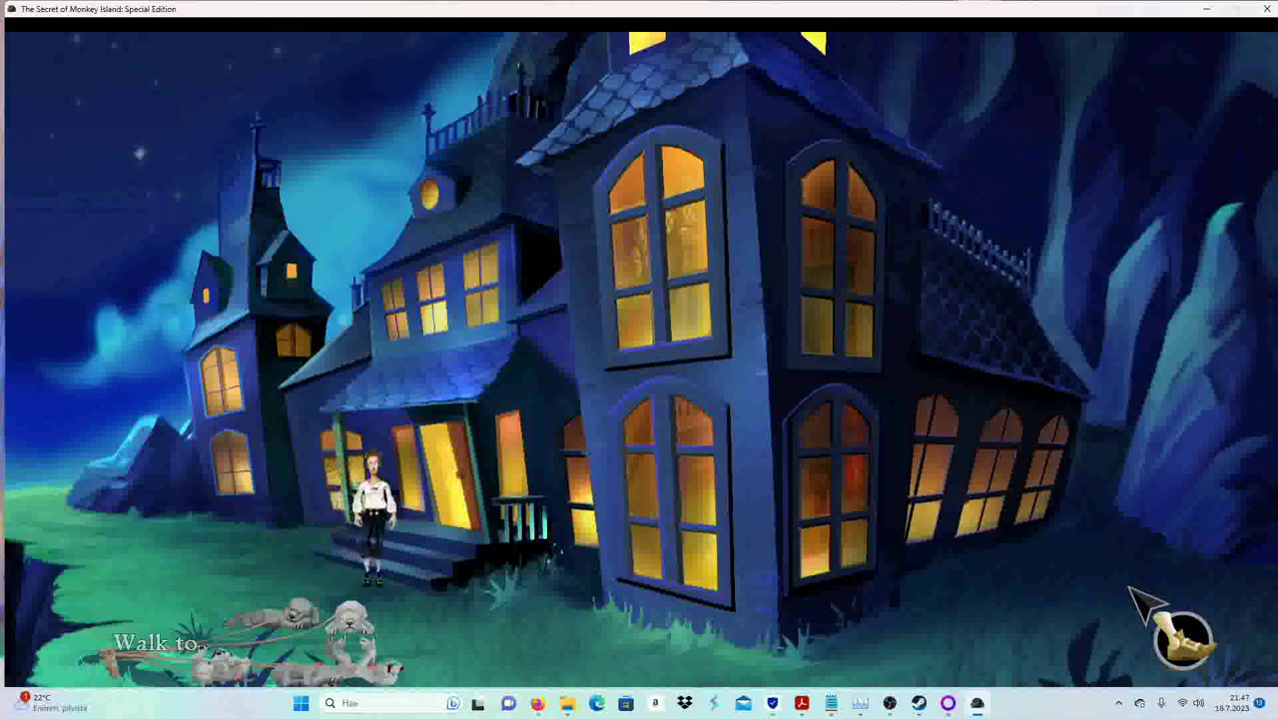
{"action": "left_click", "coordinate": [1146, 599]}
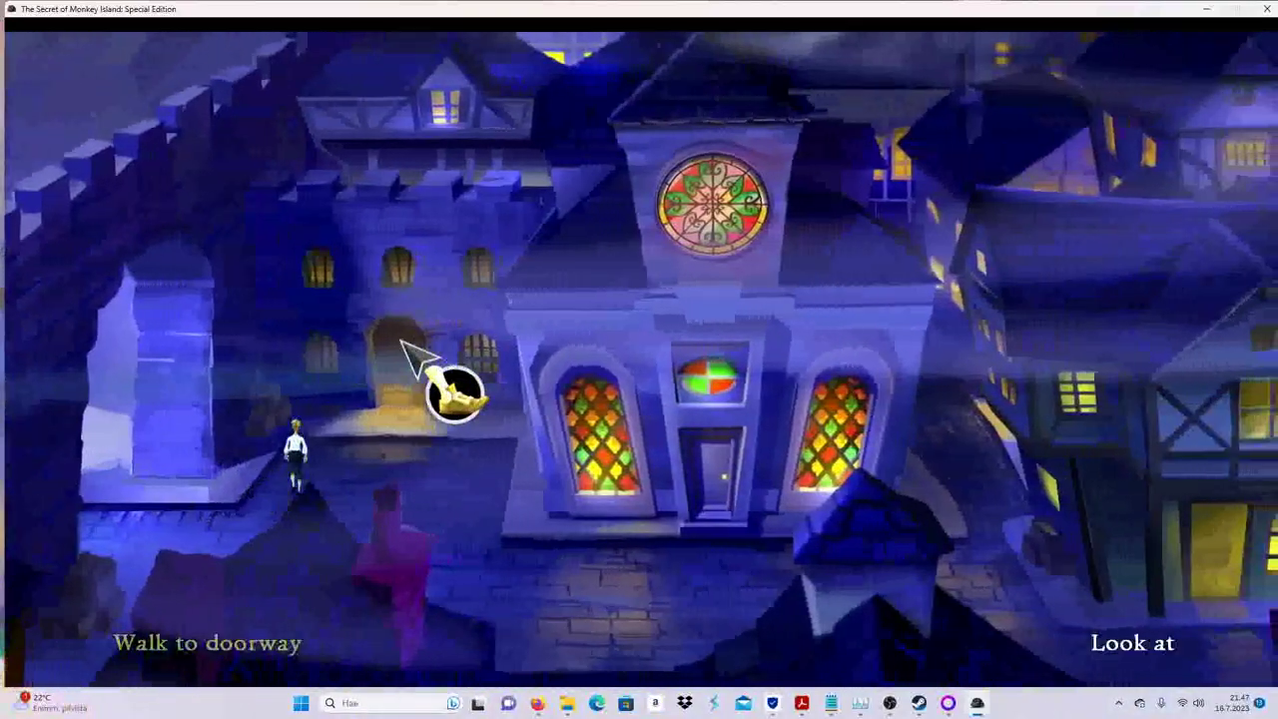
{"action": "left_click", "coordinate": [419, 360]}
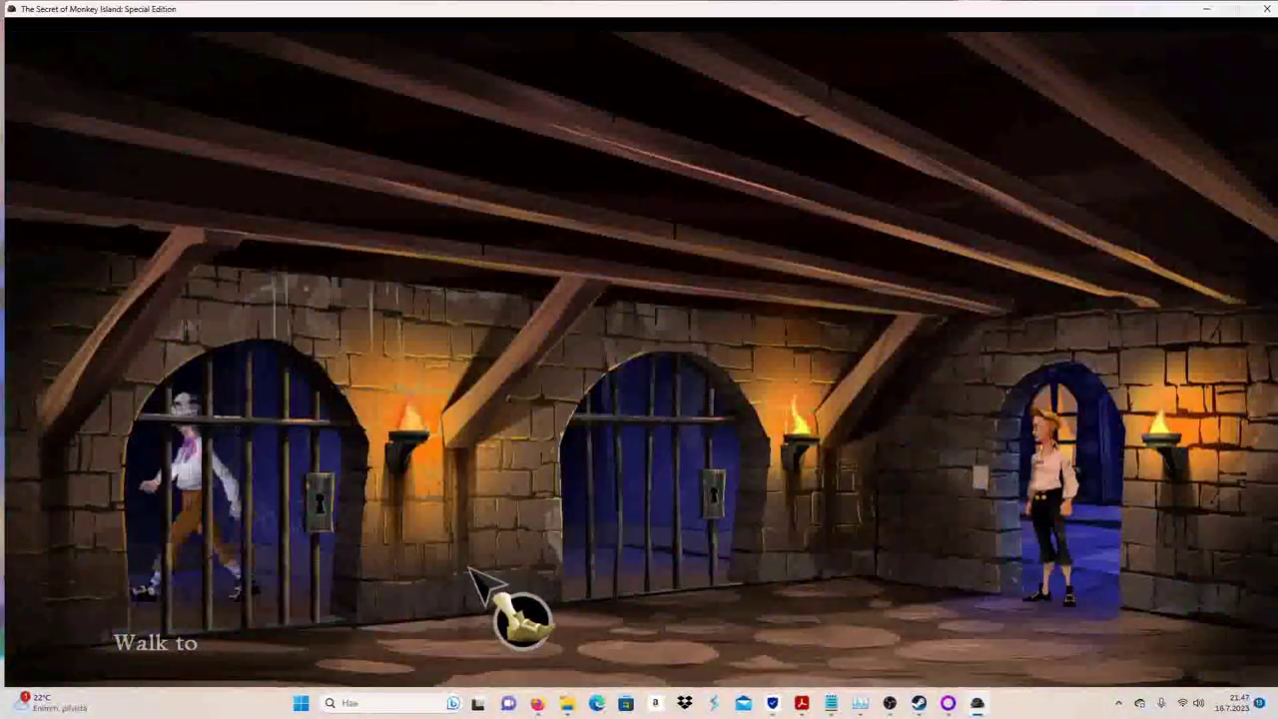
Step: Give the breath mints to the prisoner and end the conversation
{"action": "key", "text": "i"}
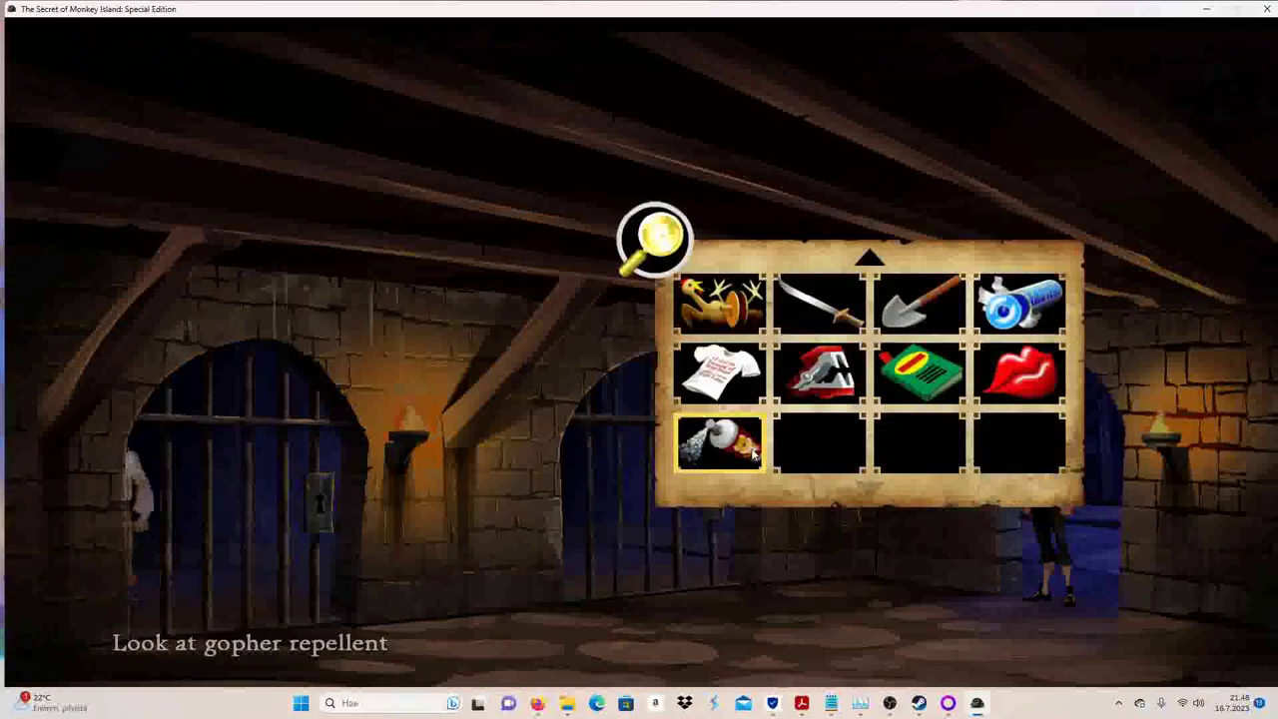
{"action": "left_click", "coordinate": [870, 258]}
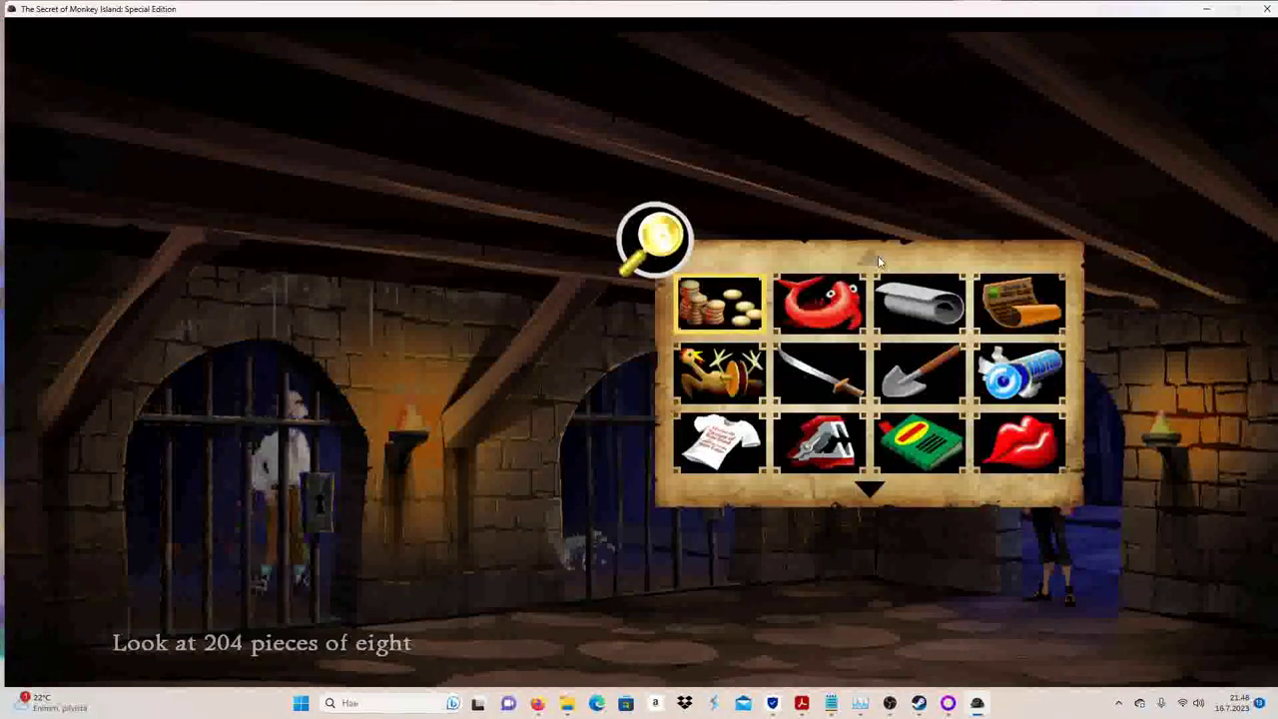
{"action": "left_click", "coordinate": [1018, 374]}
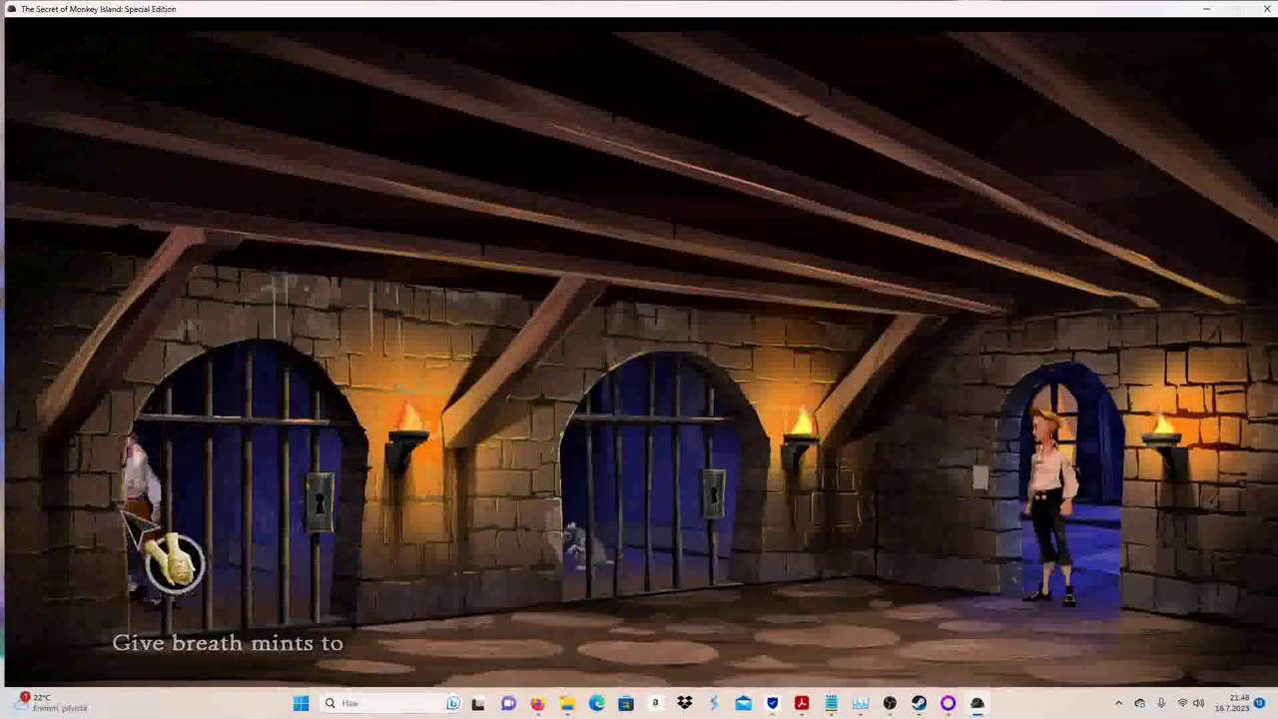
{"action": "left_click", "coordinate": [178, 562]}
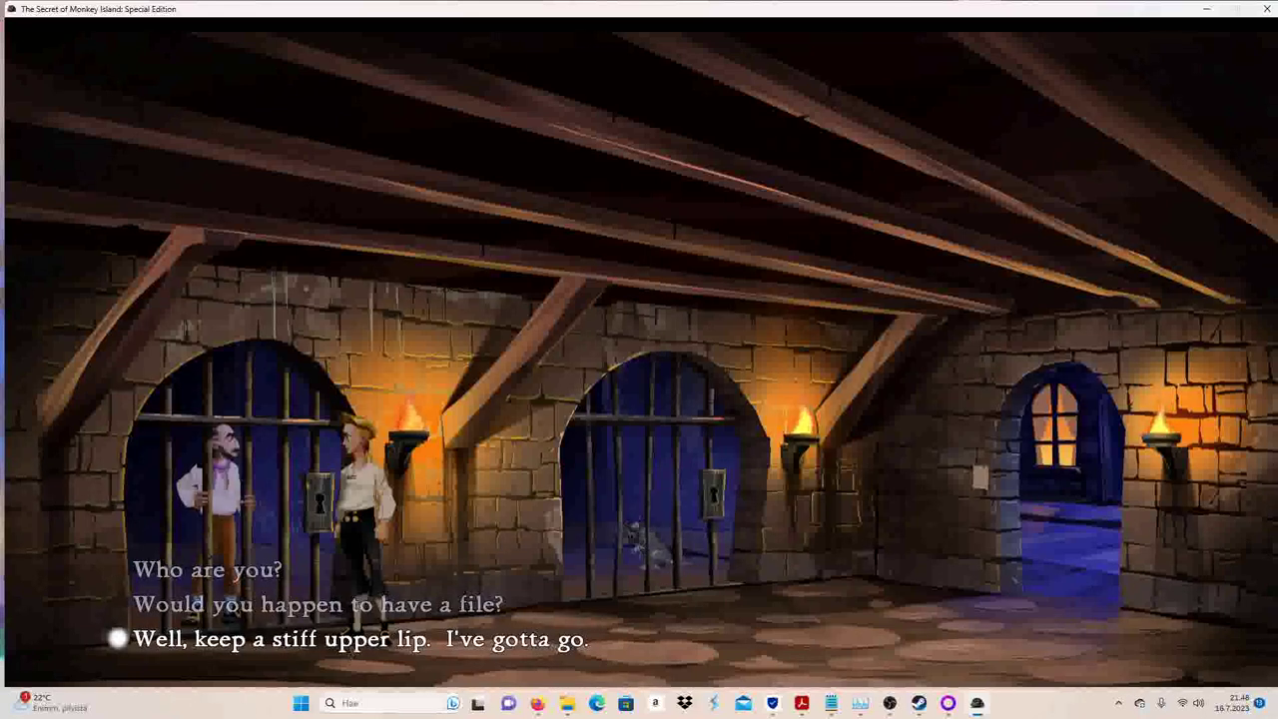
{"action": "left_click", "coordinate": [282, 640]}
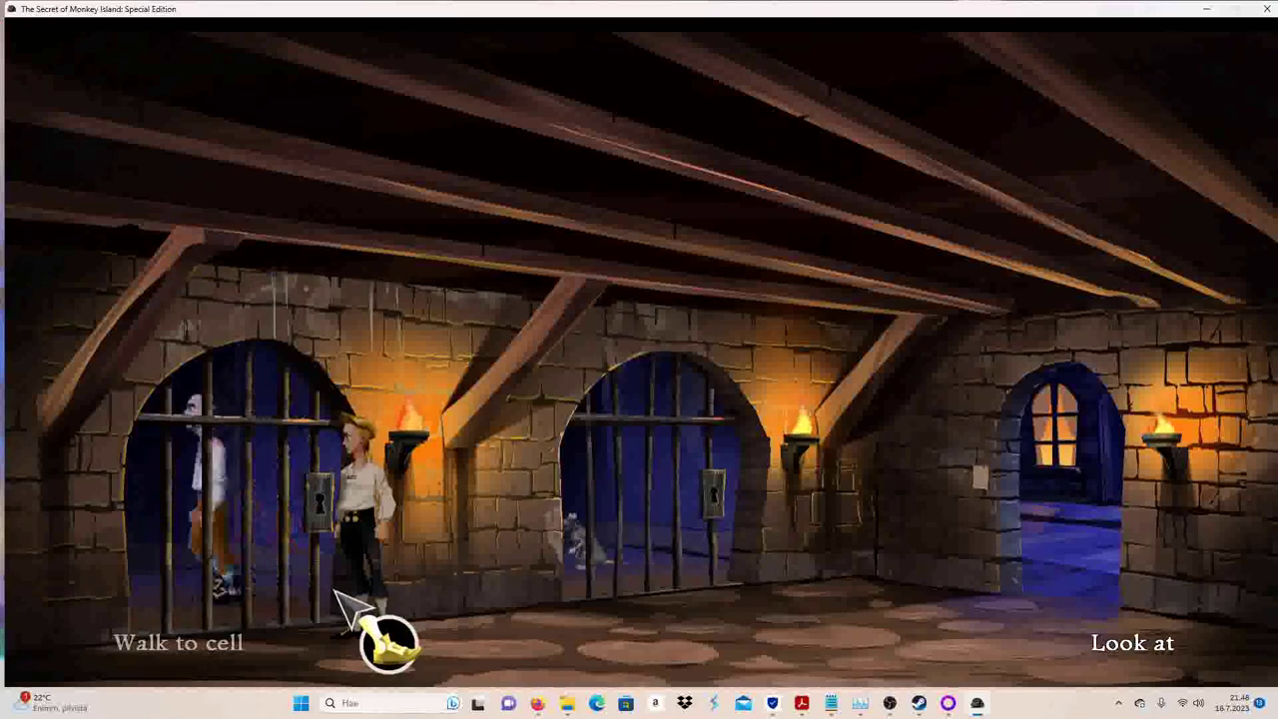
Step: Give the gopher repellent to the prisoner
{"action": "key", "text": "i"}
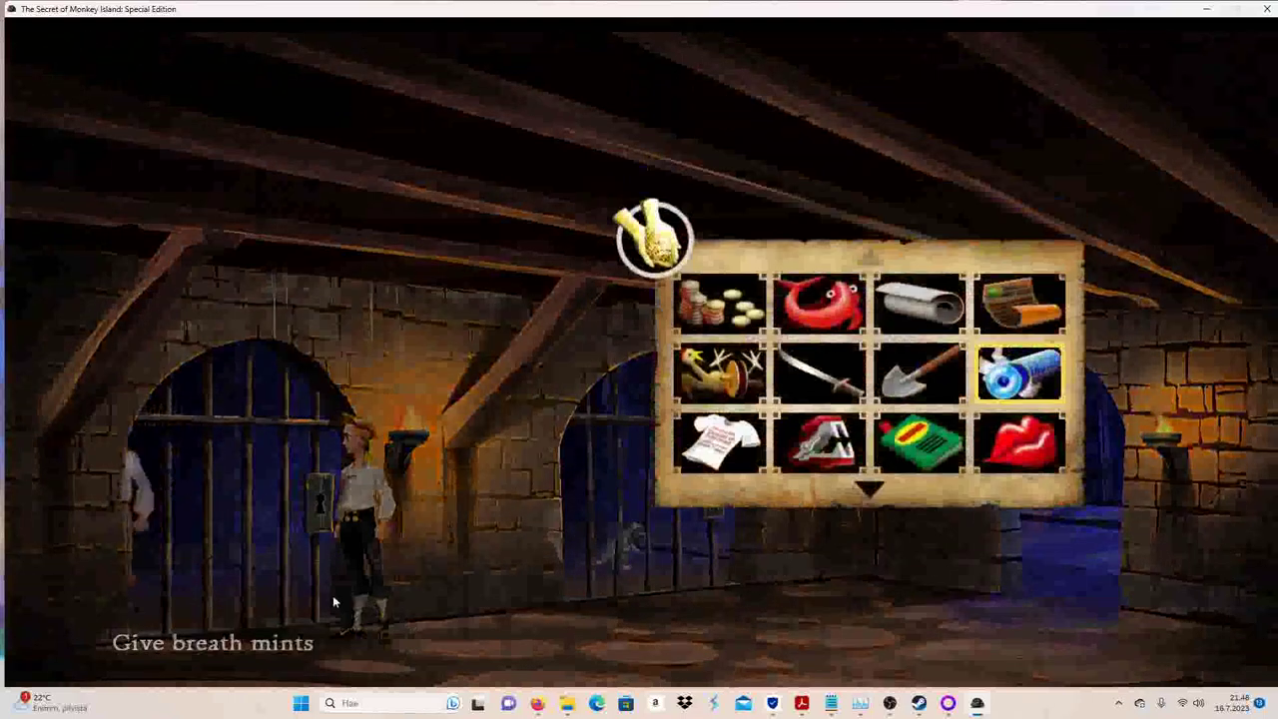
{"action": "left_click", "coordinate": [870, 489]}
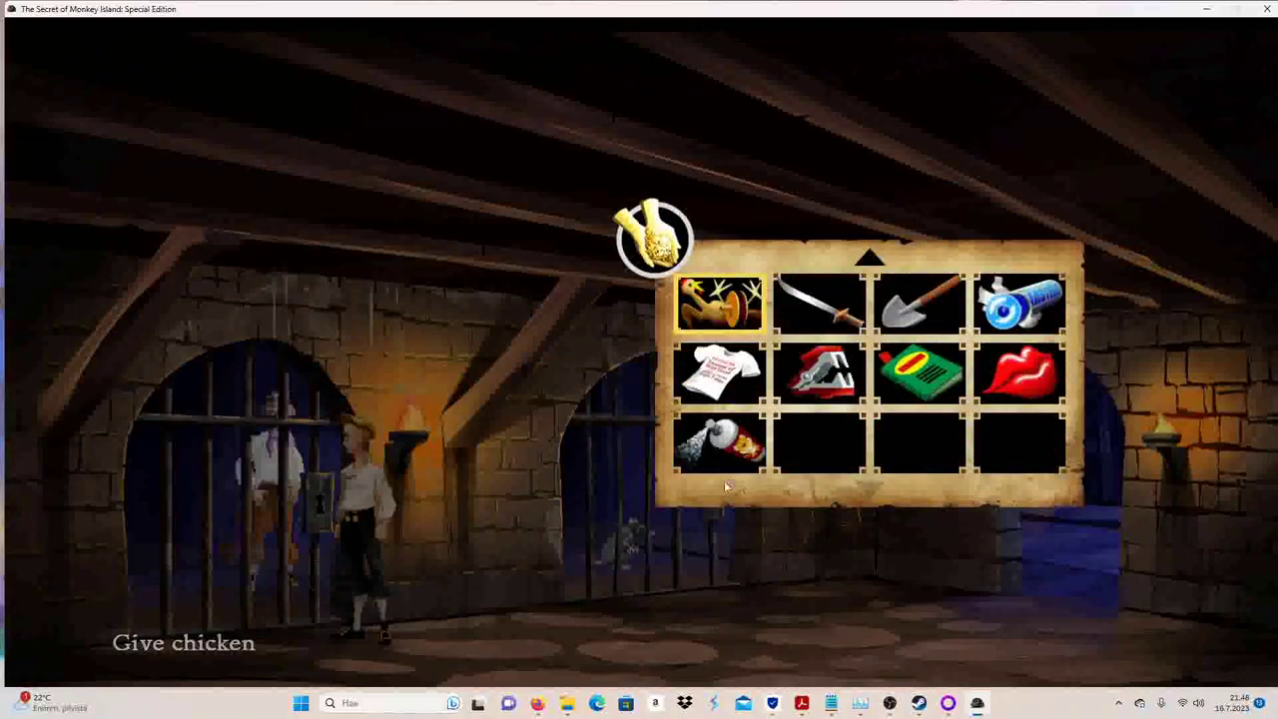
{"action": "left_click", "coordinate": [719, 437]}
{"action": "left_click", "coordinate": [384, 534]}
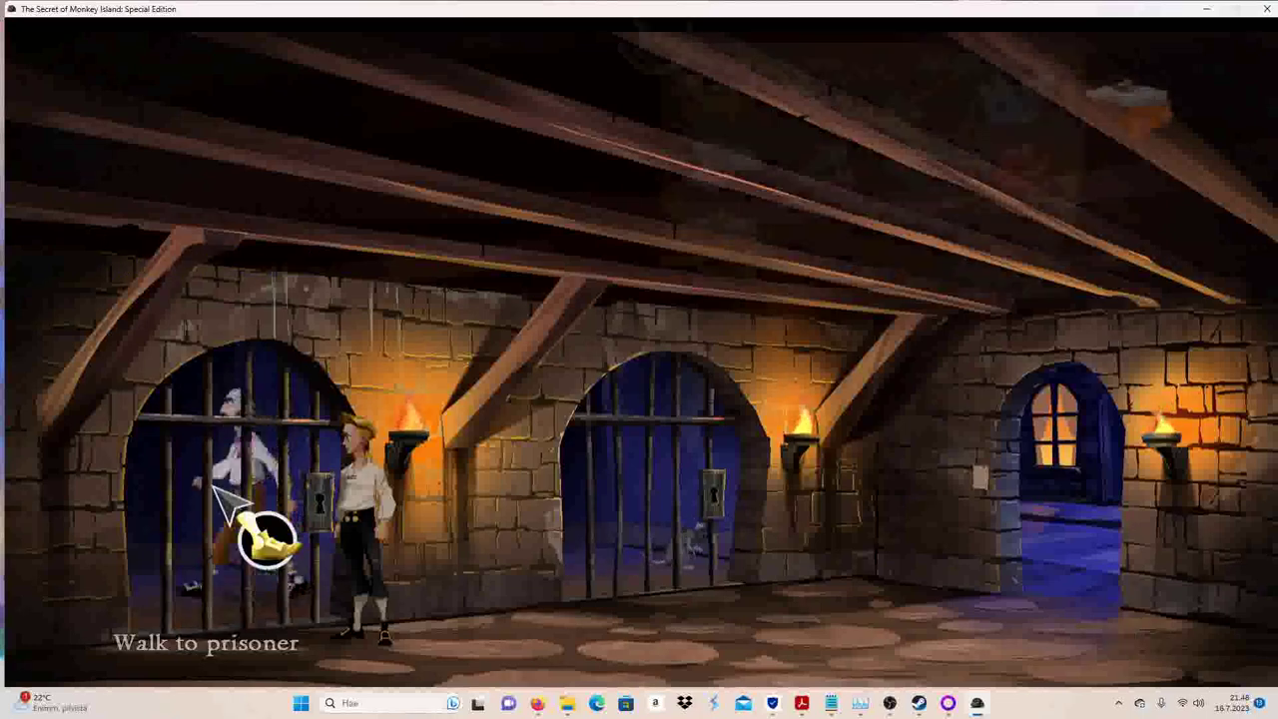
Step: Open the cake to get the file, then walk out of the jail
{"action": "key", "text": "i"}
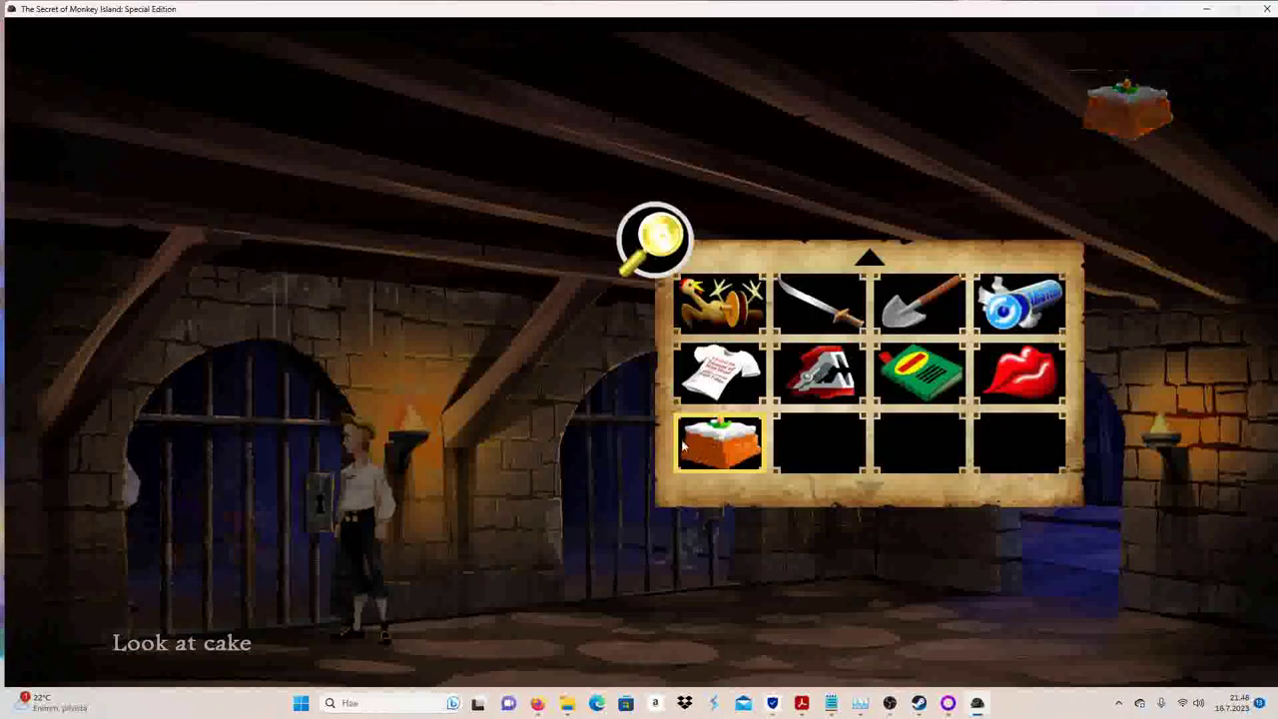
{"action": "scroll", "coordinate": [719, 439], "scroll_direction": "down", "scroll_amount": 1}
{"action": "left_click", "coordinate": [719, 440]}
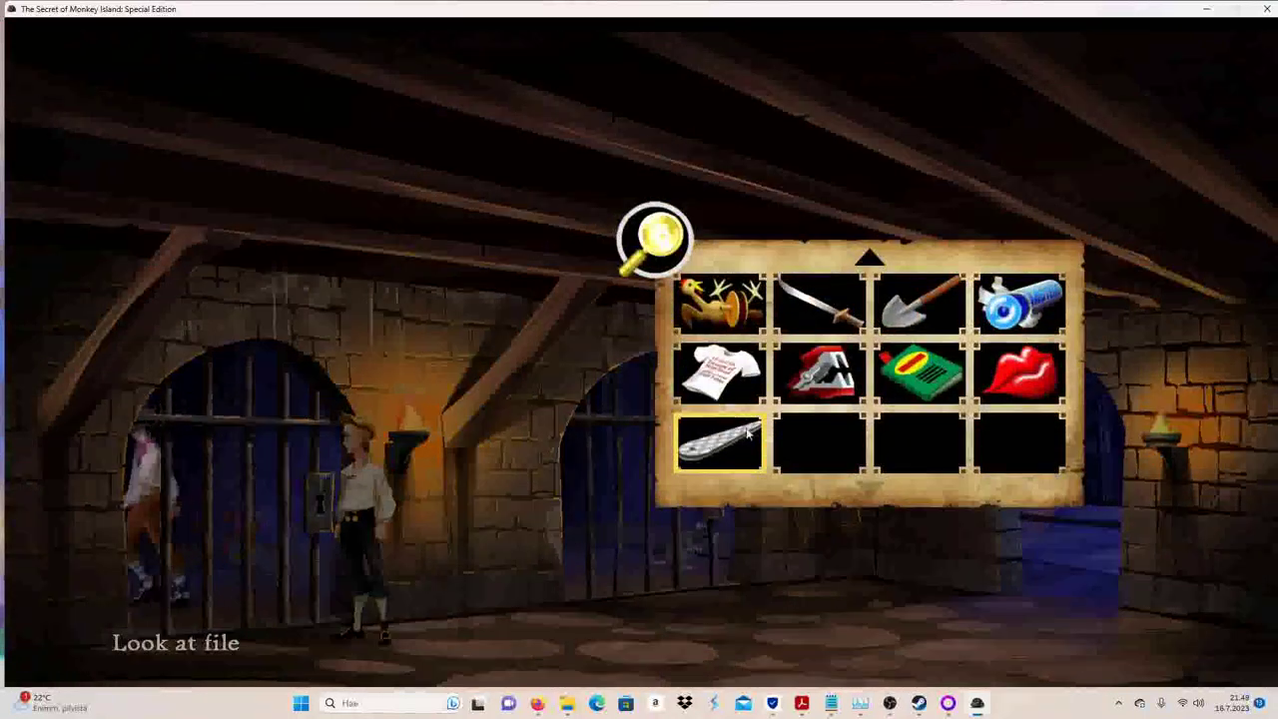
{"action": "key", "text": "Escape"}
{"action": "key", "text": "Escape"}
{"action": "left_click", "coordinate": [1058, 529]}
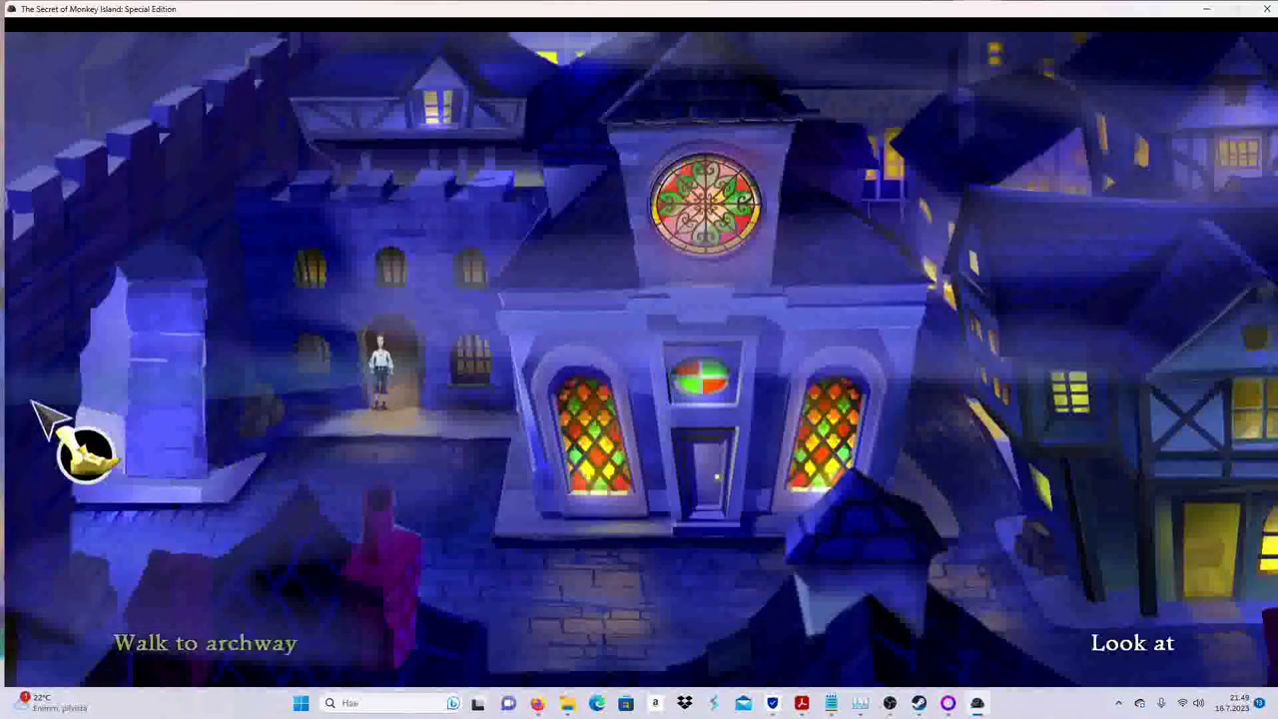
Step: Walk through the archway and cliff path into the mansion, up to the gaping hole
{"action": "left_click", "coordinate": [44, 419]}
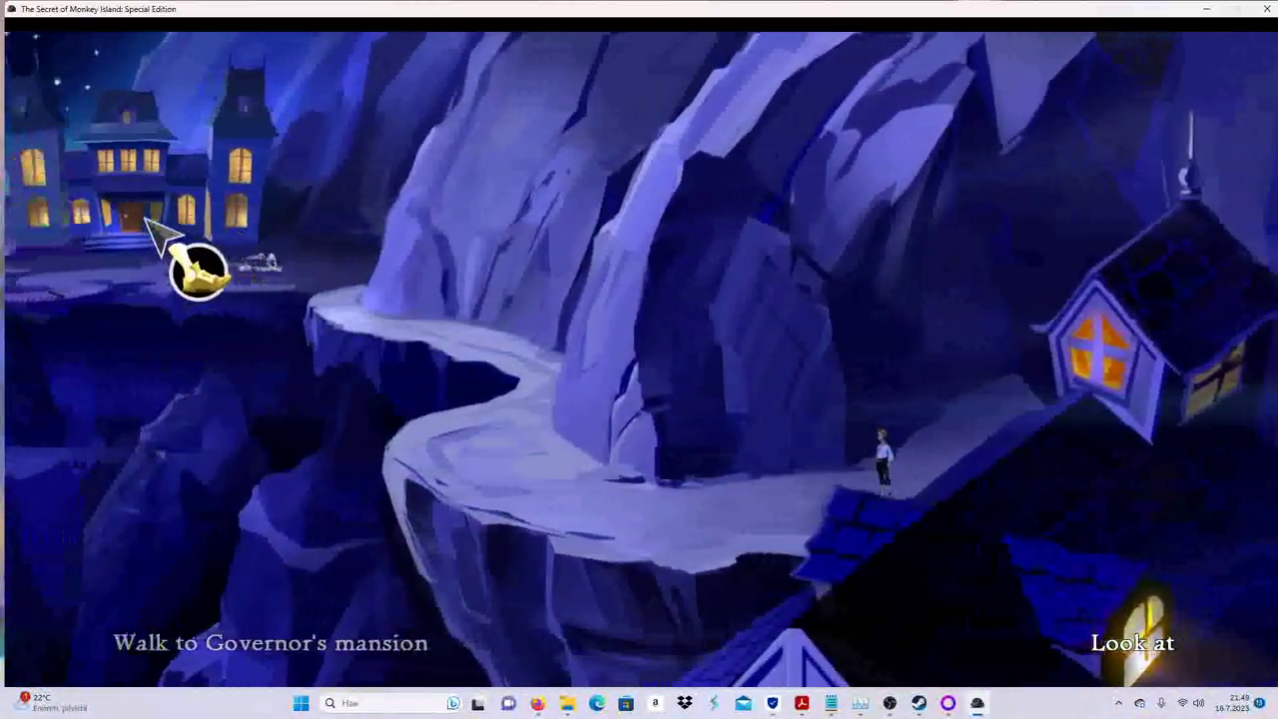
{"action": "left_click", "coordinate": [165, 237]}
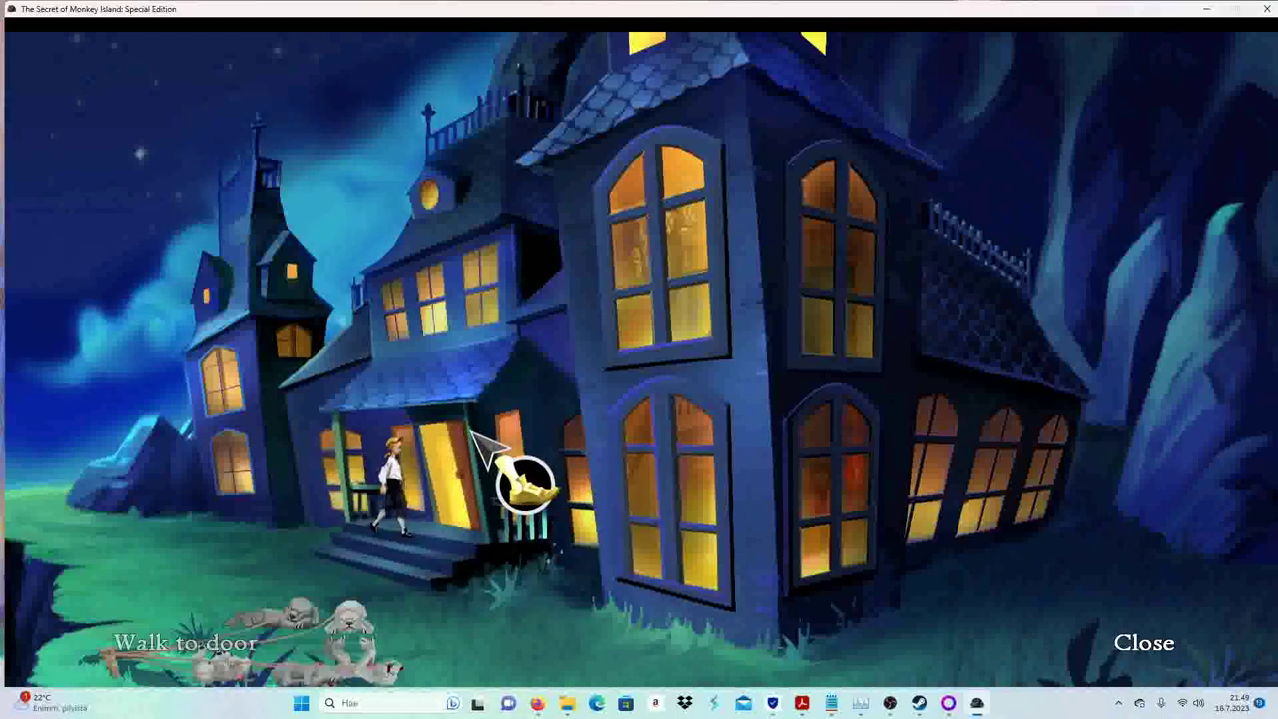
{"action": "left_click", "coordinate": [487, 448]}
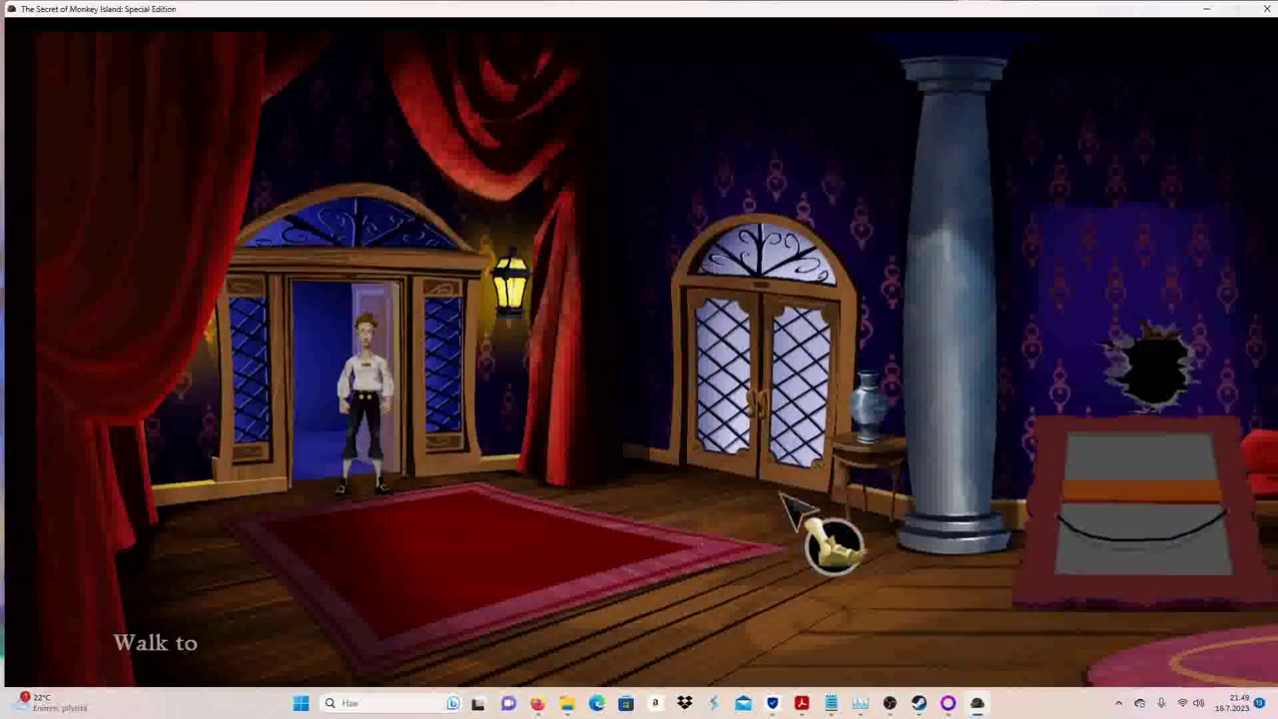
{"action": "left_click", "coordinate": [1148, 375]}
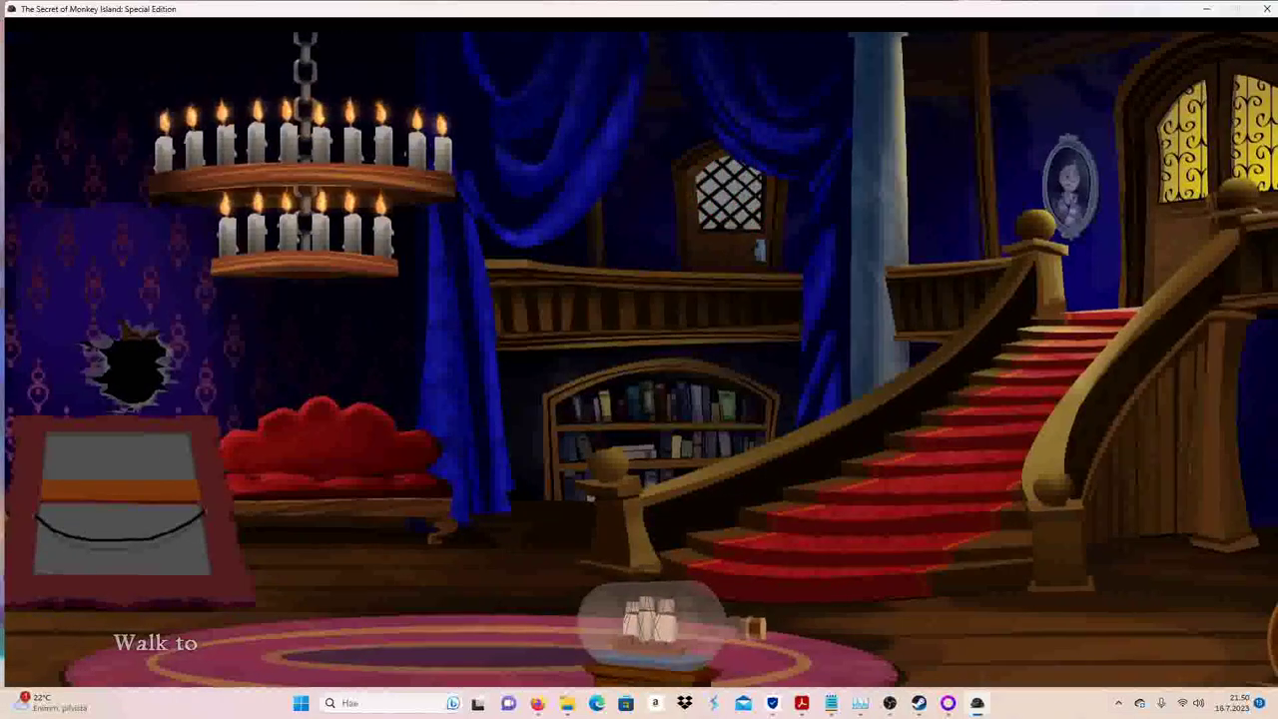
Step: Try the file on the rhinoceros toenails, then file through the lock and take the idol
{"action": "key", "text": "u"}
{"action": "left_click", "coordinate": [649, 619]}
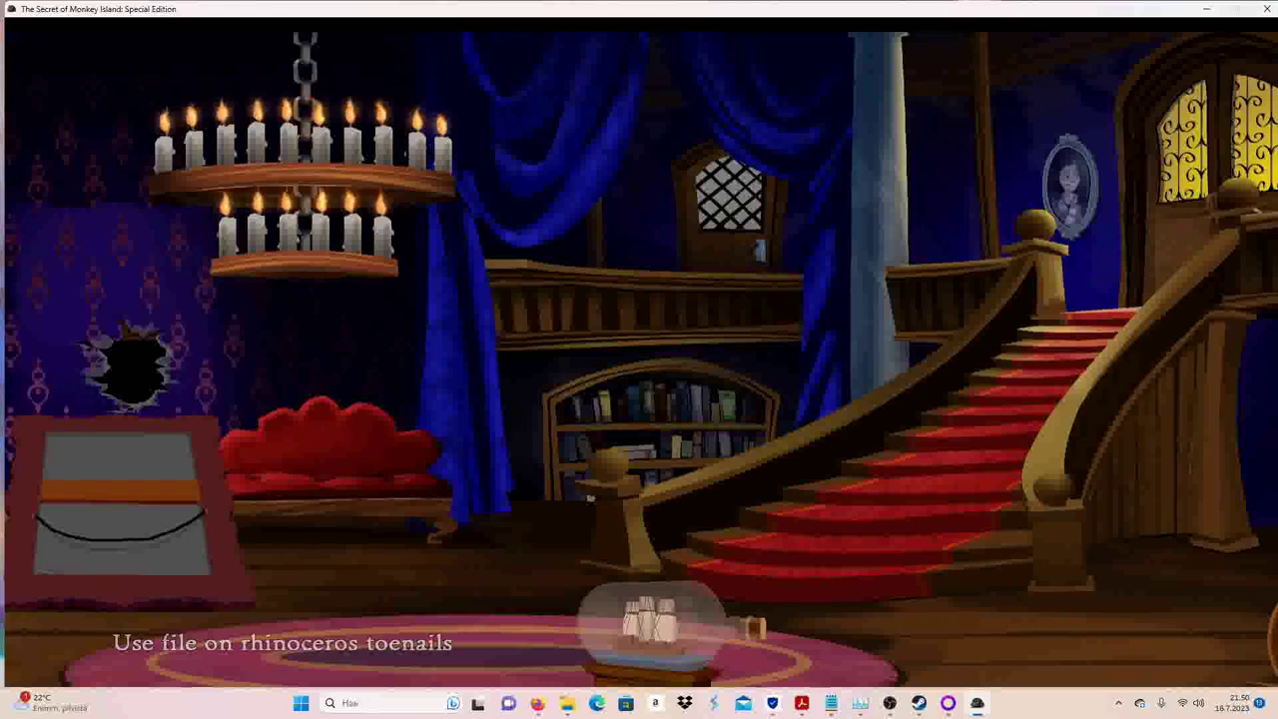
{"action": "key", "text": "u"}
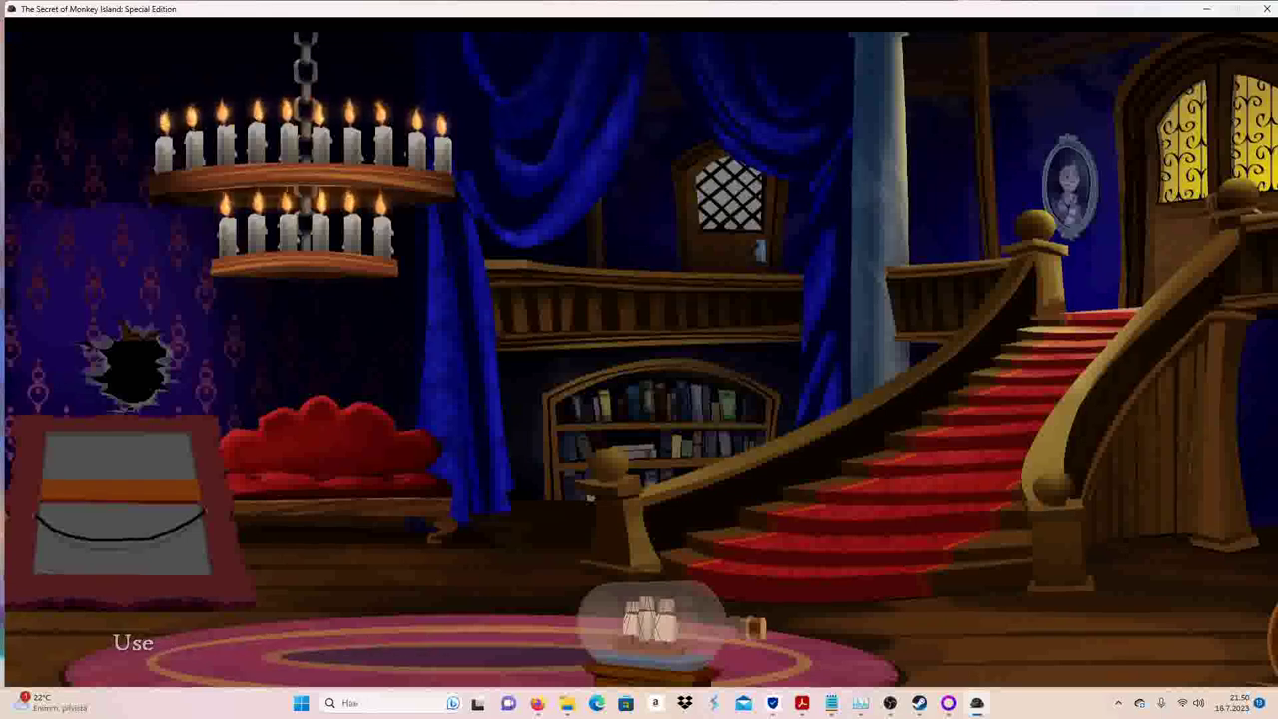
{"action": "left_click", "coordinate": [649, 619]}
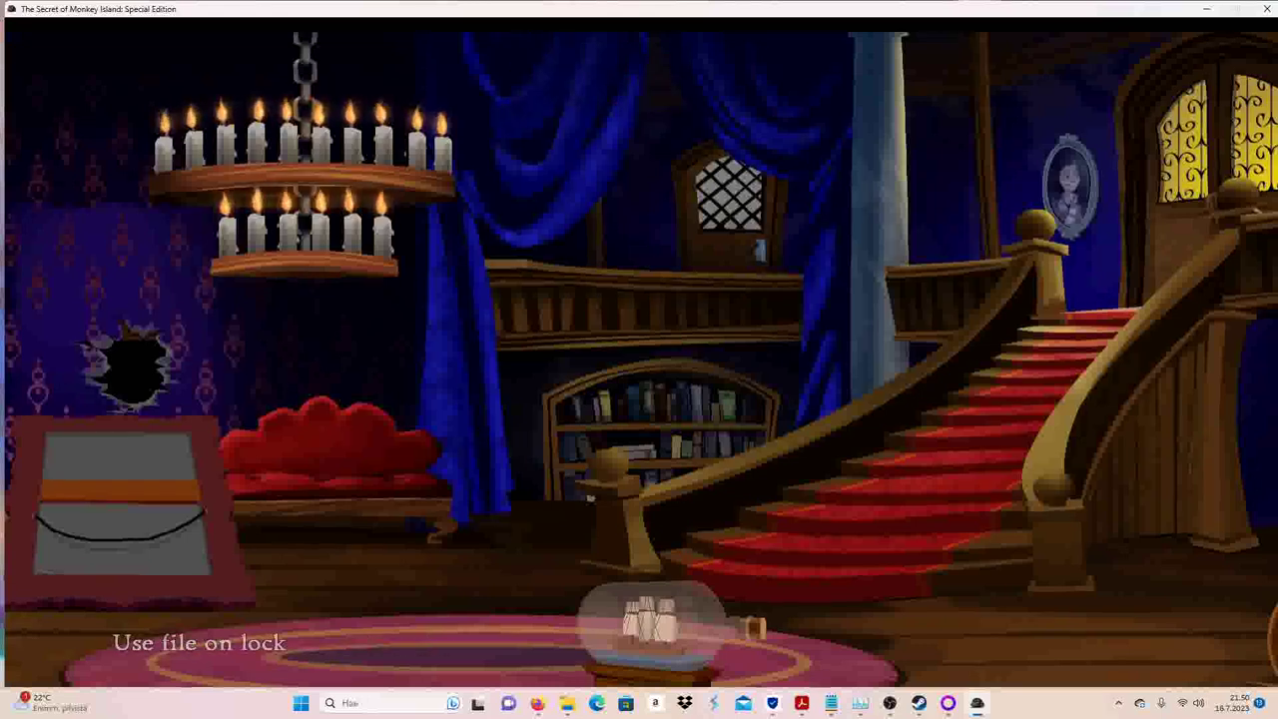
{"action": "key", "text": "p"}
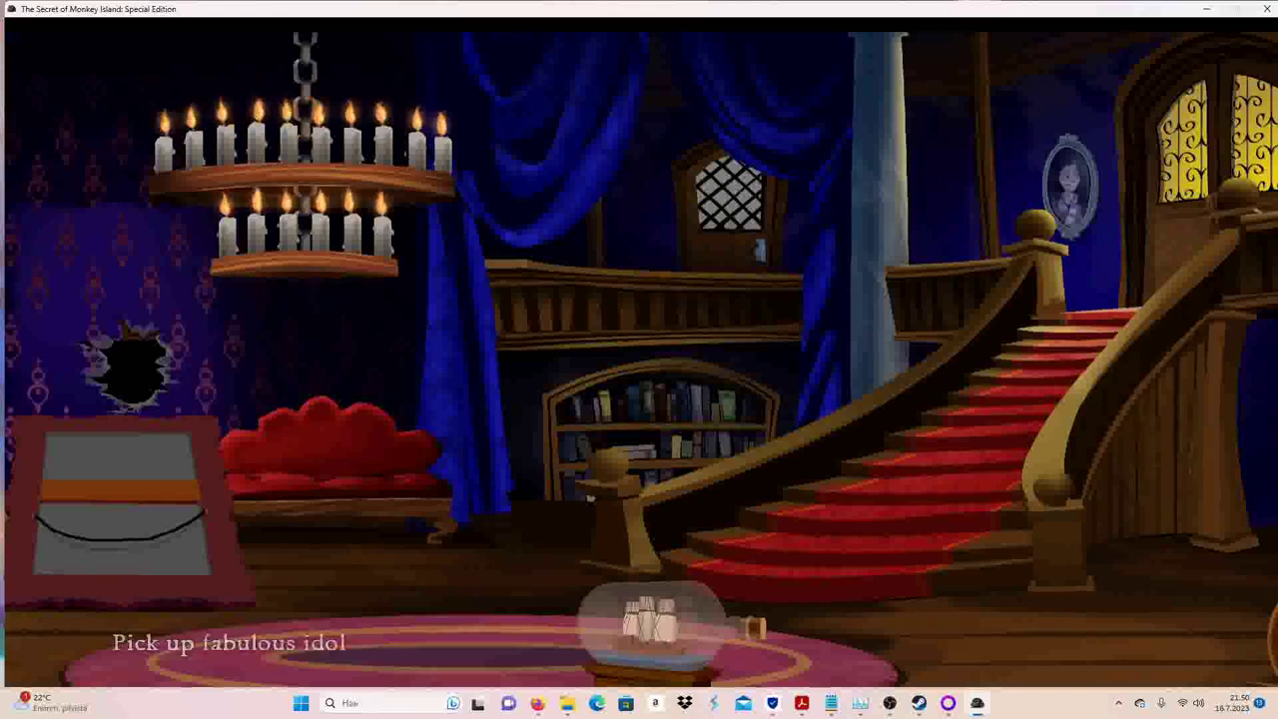
{"action": "left_click", "coordinate": [649, 619]}
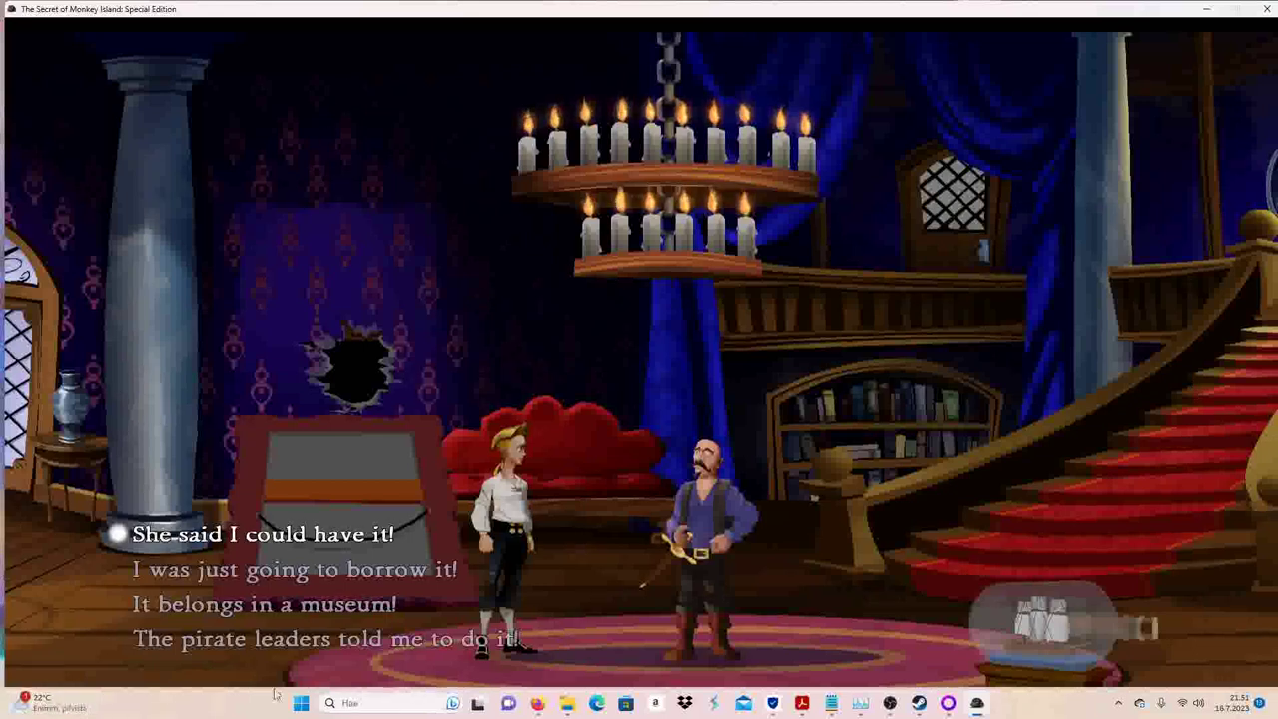
Step: Answer the pirate with 'It belongs in a museum!' and watch the governor arrive
{"action": "left_click", "coordinate": [265, 604]}
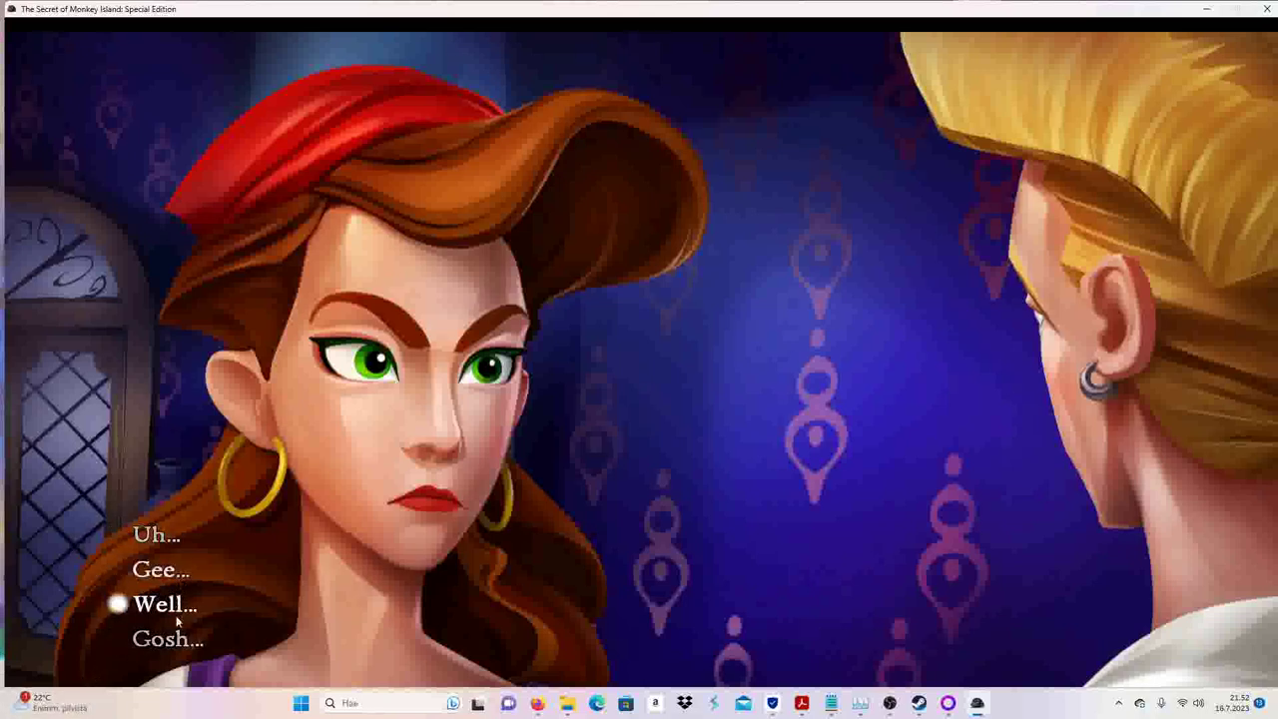
Step: Stammer 'Well...', 'Jeepers...' and 'Hrdrl...' until Elaine leaves the hall
{"action": "left_click", "coordinate": [140, 604]}
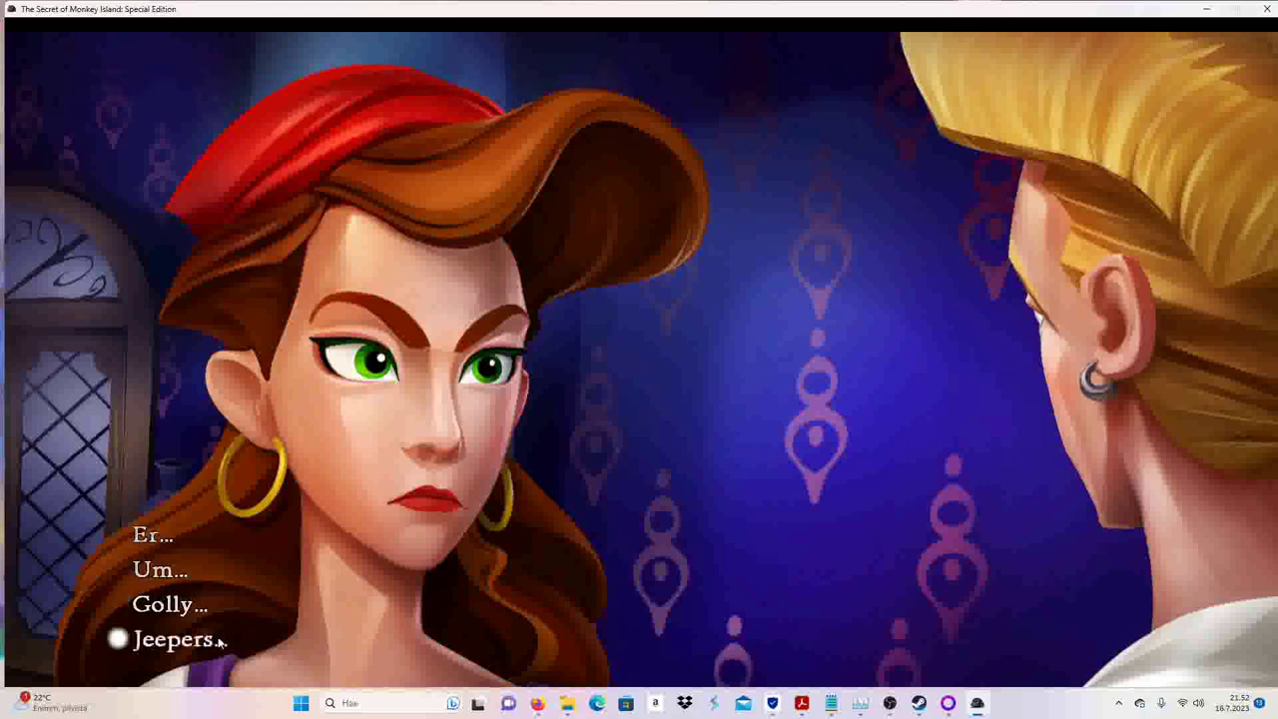
{"action": "left_click", "coordinate": [221, 642]}
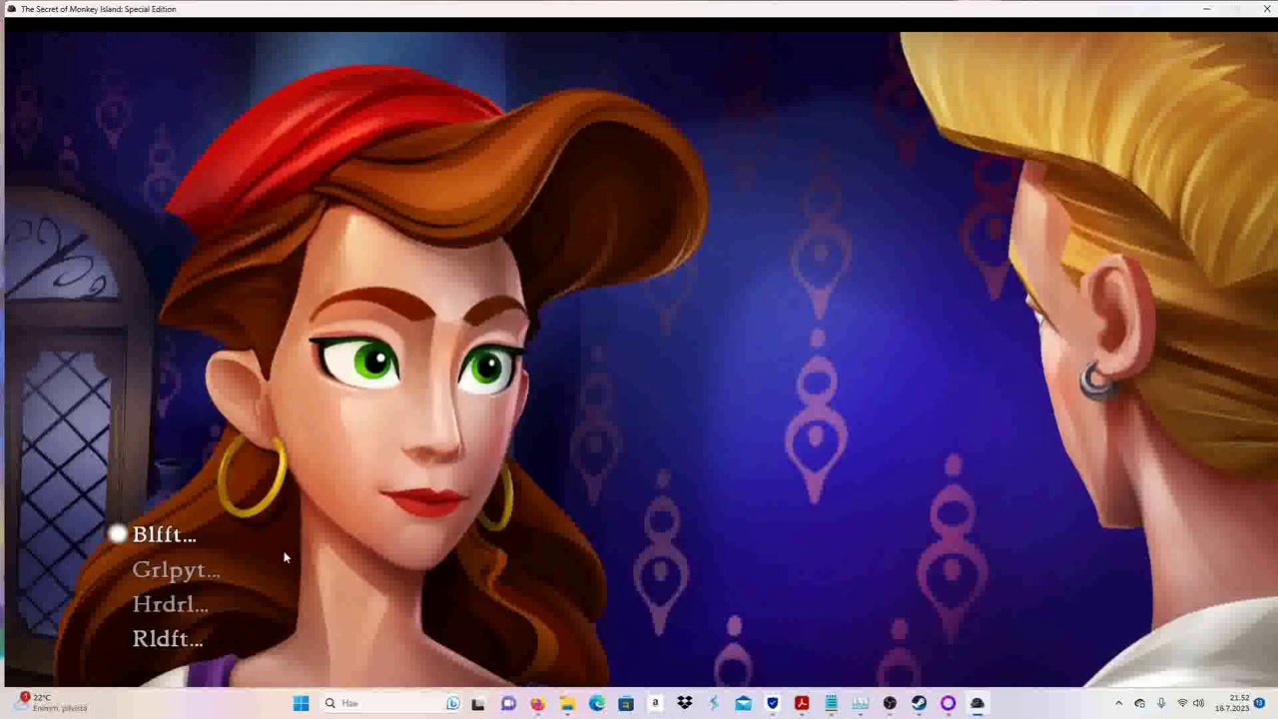
{"action": "left_click", "coordinate": [170, 604]}
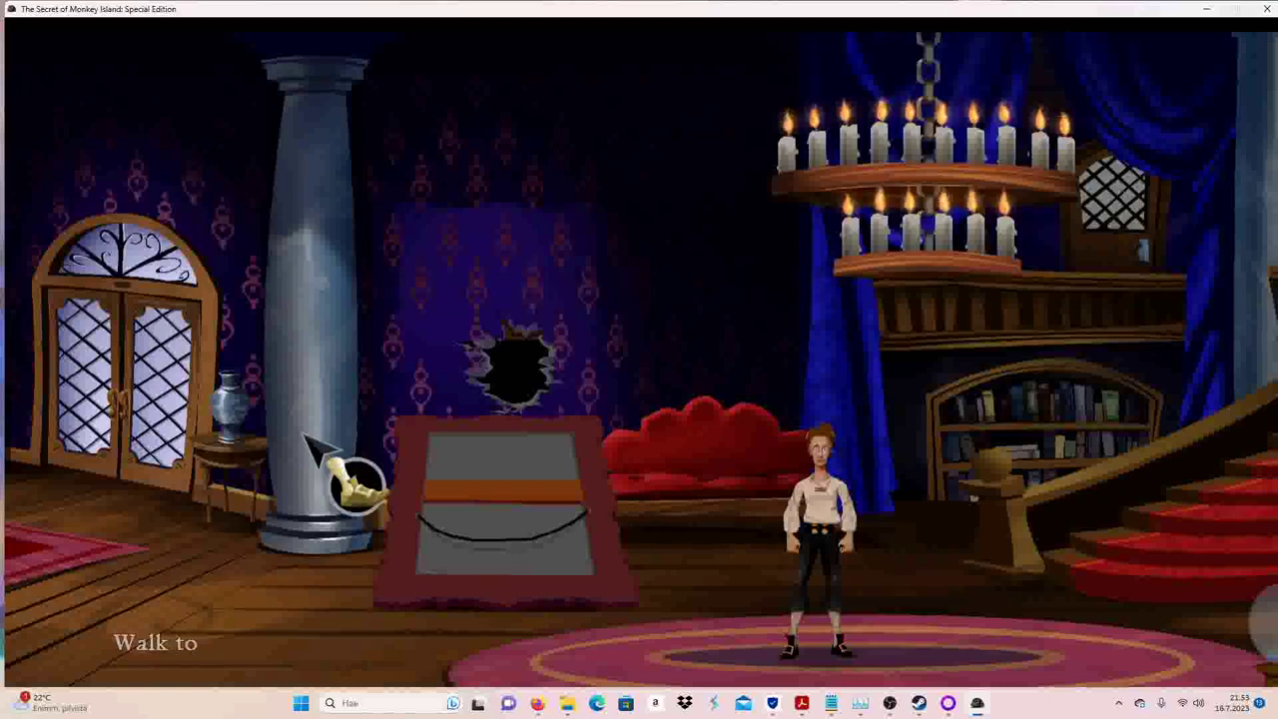
Step: Open the hall's far-left door and tell the man 'Buzz off, Fester.'
{"action": "left_click", "coordinate": [130, 470]}
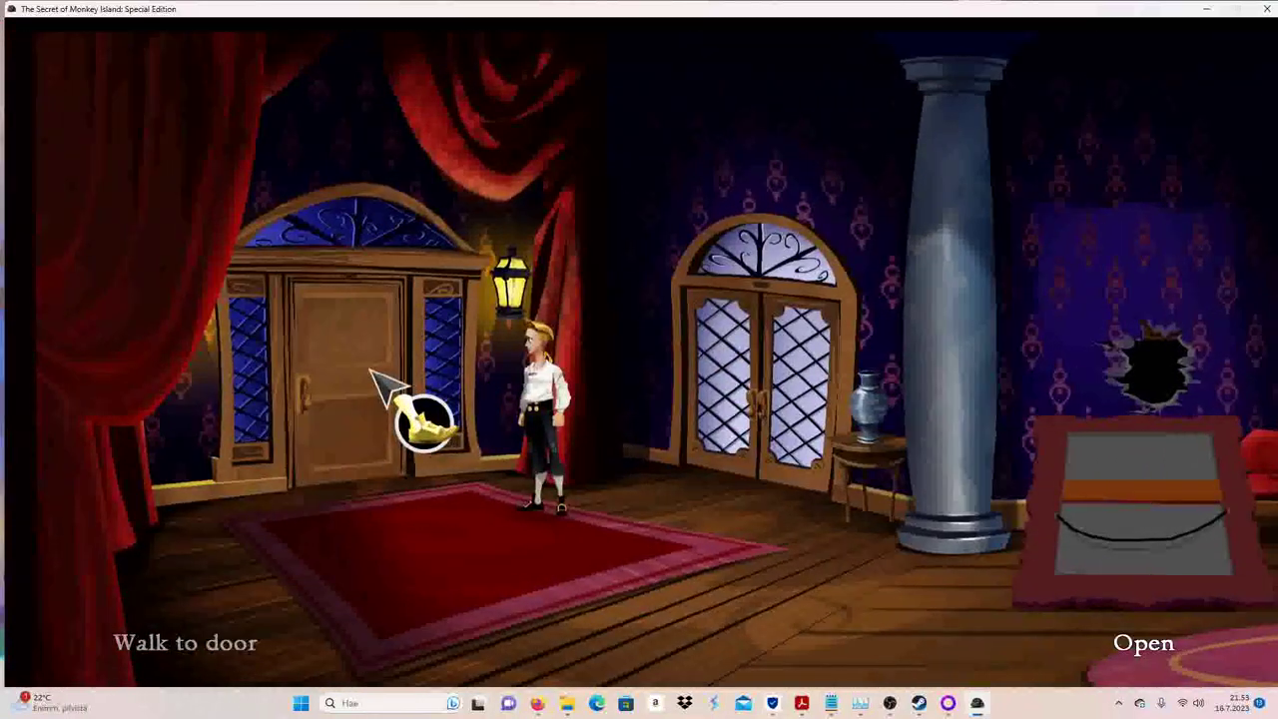
{"action": "left_click", "coordinate": [384, 385]}
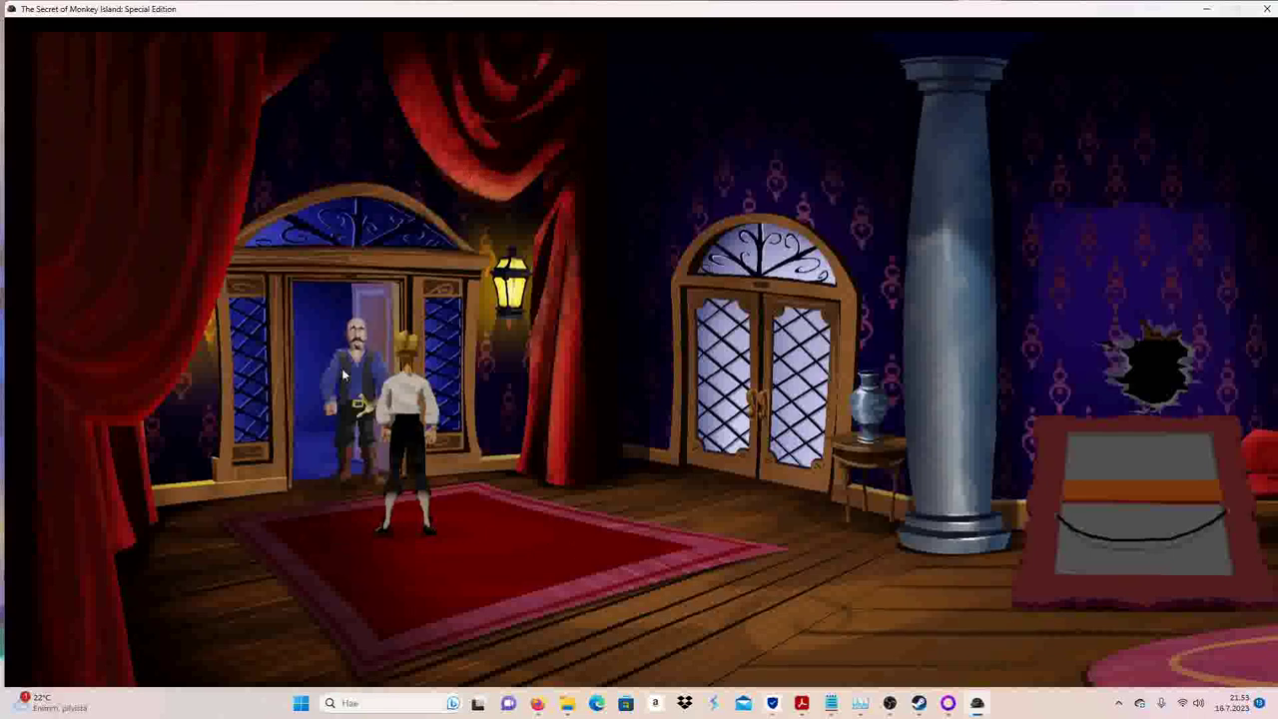
{"action": "key", "text": "Down"}
{"action": "key", "text": "Down"}
{"action": "key", "text": "Down"}
{"action": "key", "text": "Return"}
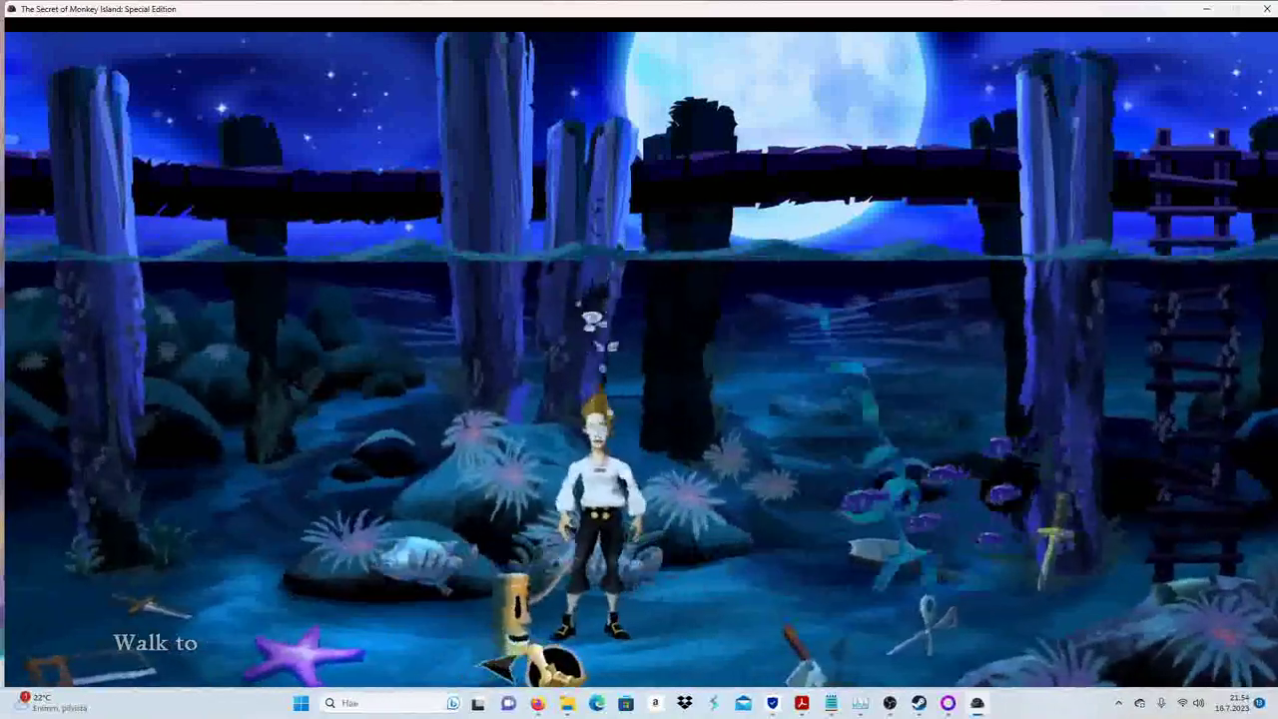
Step: Look at the fabulous idol on the seabed, then pick it up
{"action": "right_click", "coordinate": [529, 609]}
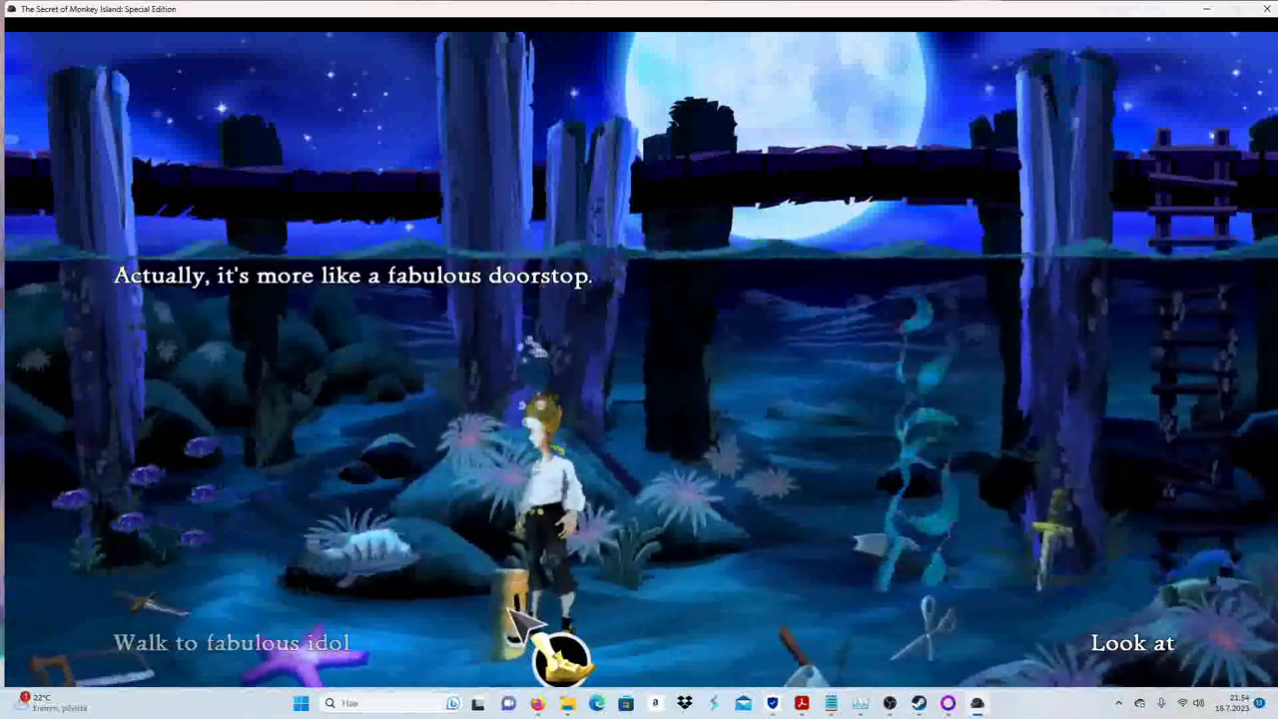
{"action": "left_click", "coordinate": [519, 624]}
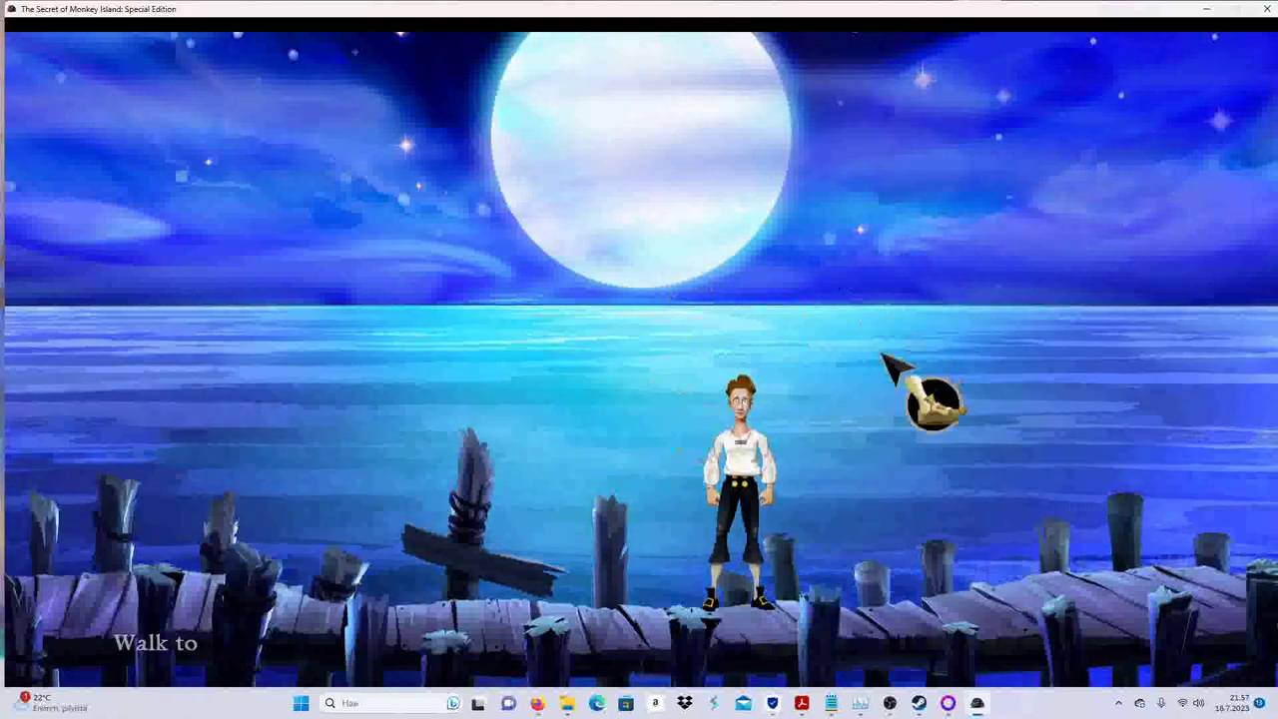
Step: Overwrite the third save slot with 20% progress, resume, and walk right along the dock
{"action": "key", "text": "Escape"}
{"action": "left_click", "coordinate": [494, 412]}
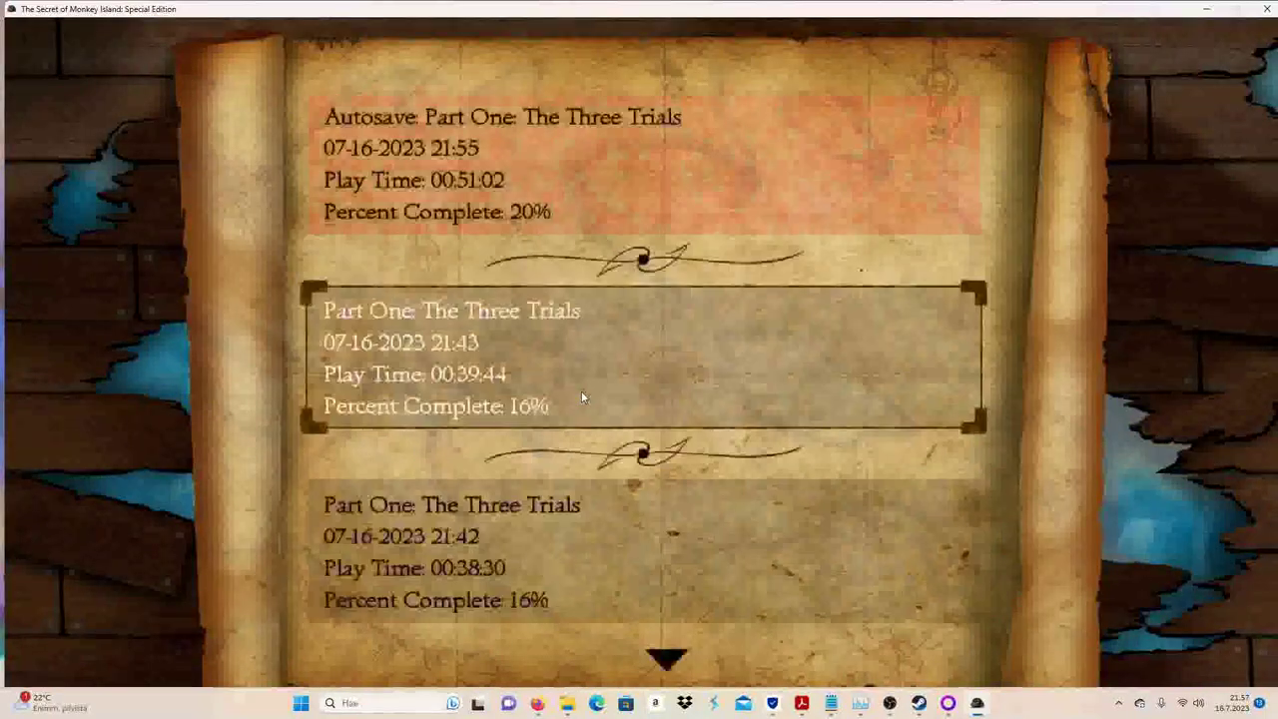
{"action": "left_click", "coordinate": [570, 518]}
{"action": "left_click", "coordinate": [639, 461]}
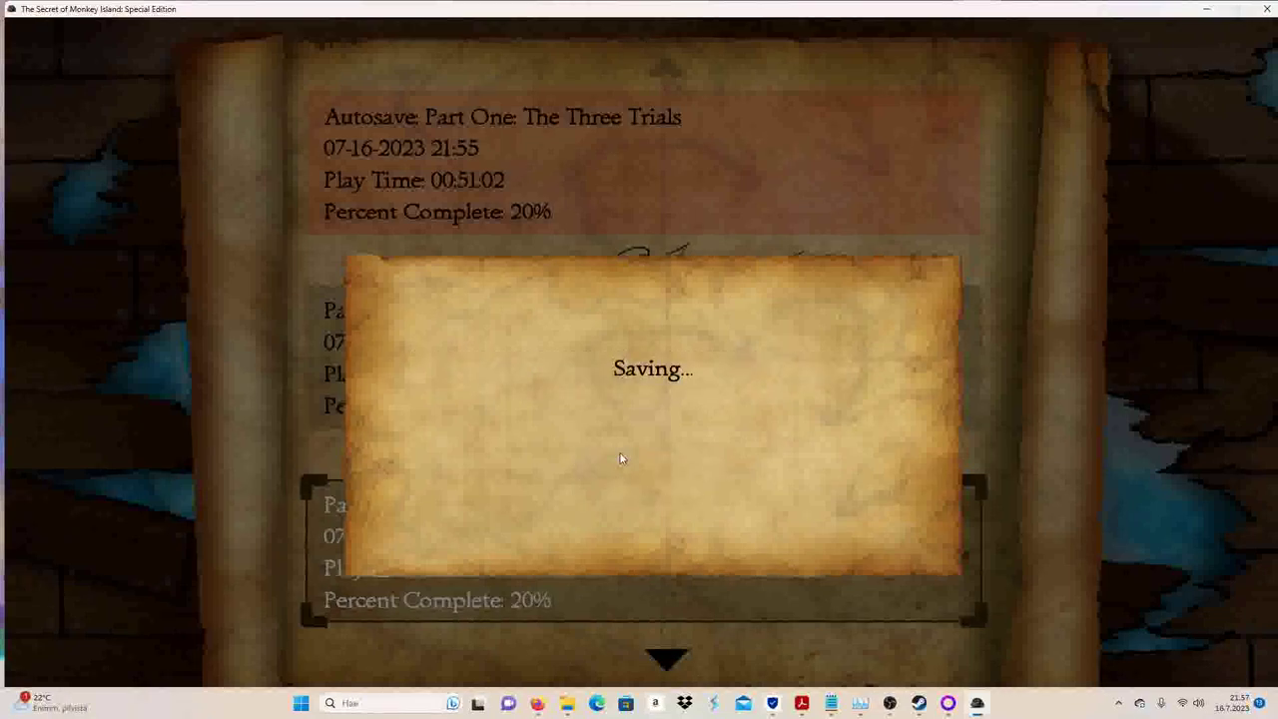
{"action": "key", "text": "Escape"}
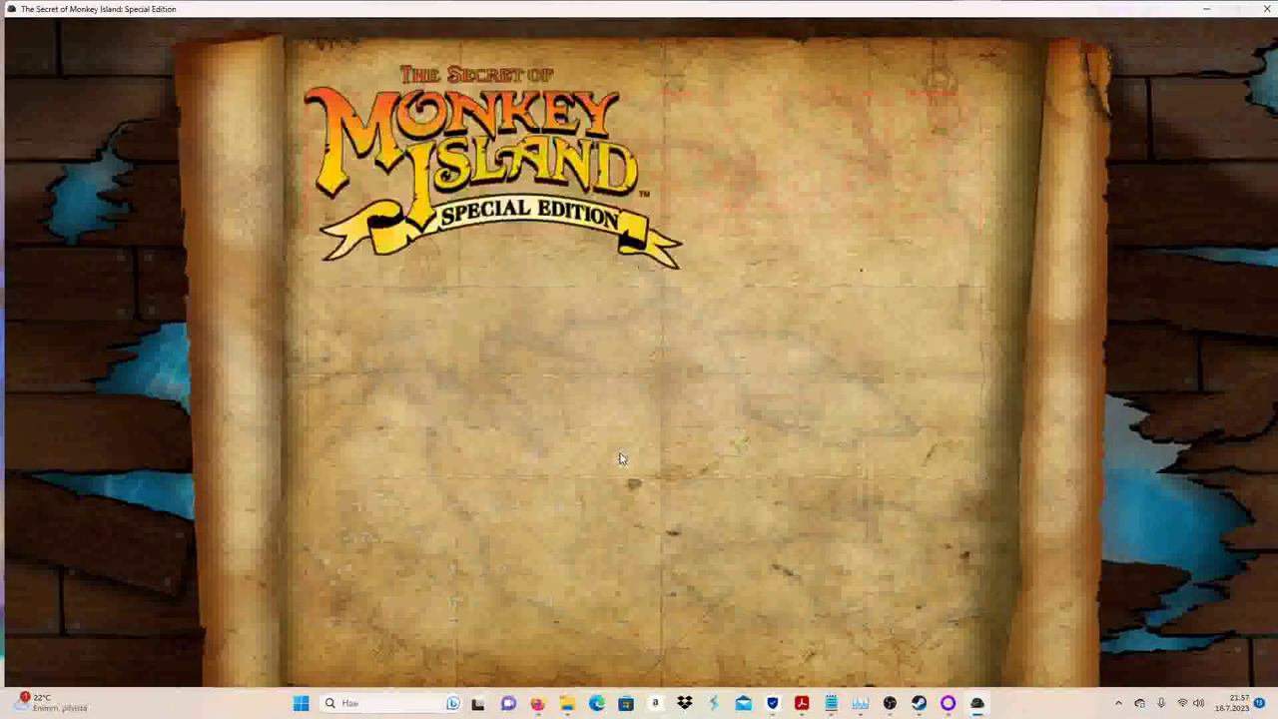
{"action": "key", "text": "Escape"}
{"action": "left_click", "coordinate": [1226, 574]}
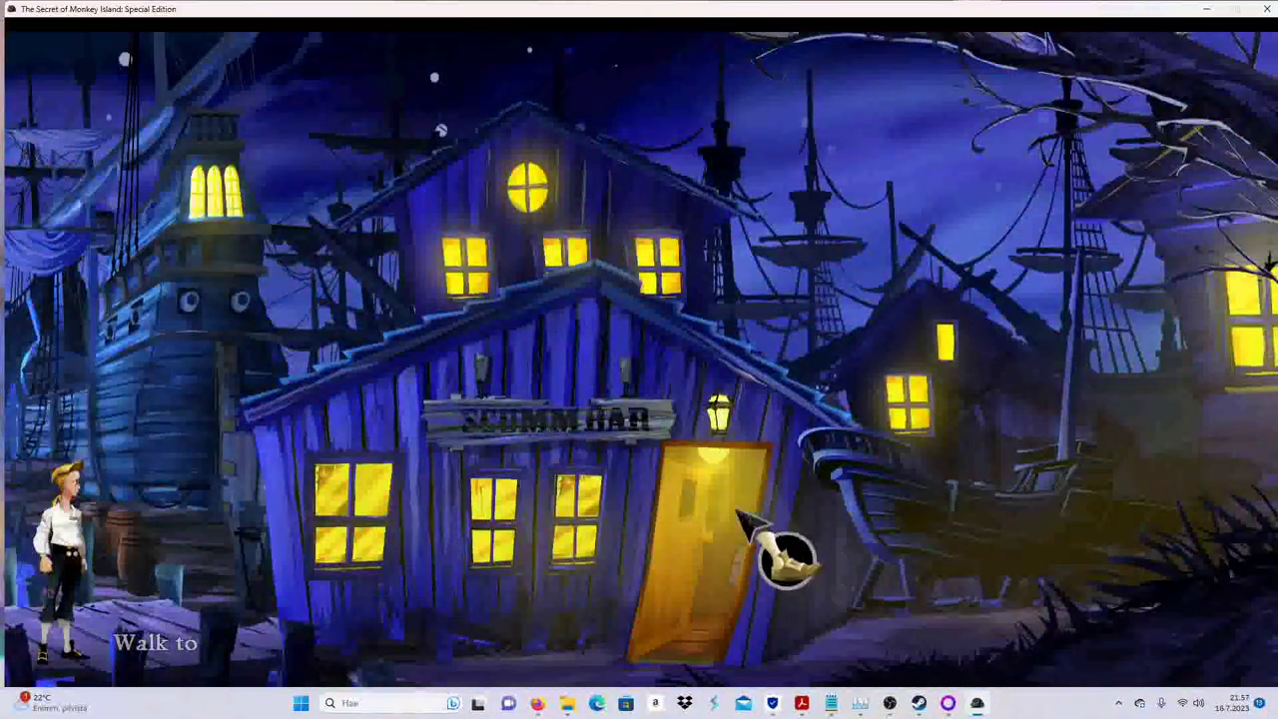
Step: Enter the Scumm Bar, give the fabulous idol to the important-looking pirates, and excuse yourself
{"action": "left_click", "coordinate": [779, 549]}
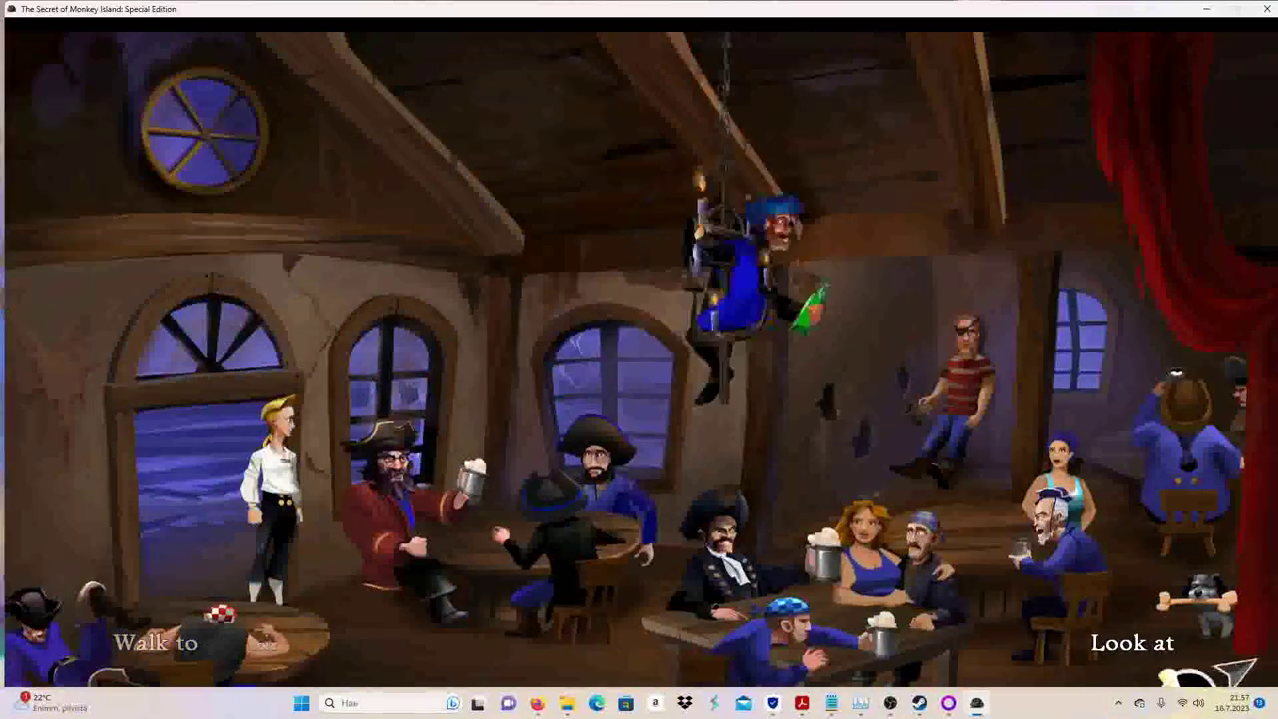
{"action": "left_click", "coordinate": [1227, 671]}
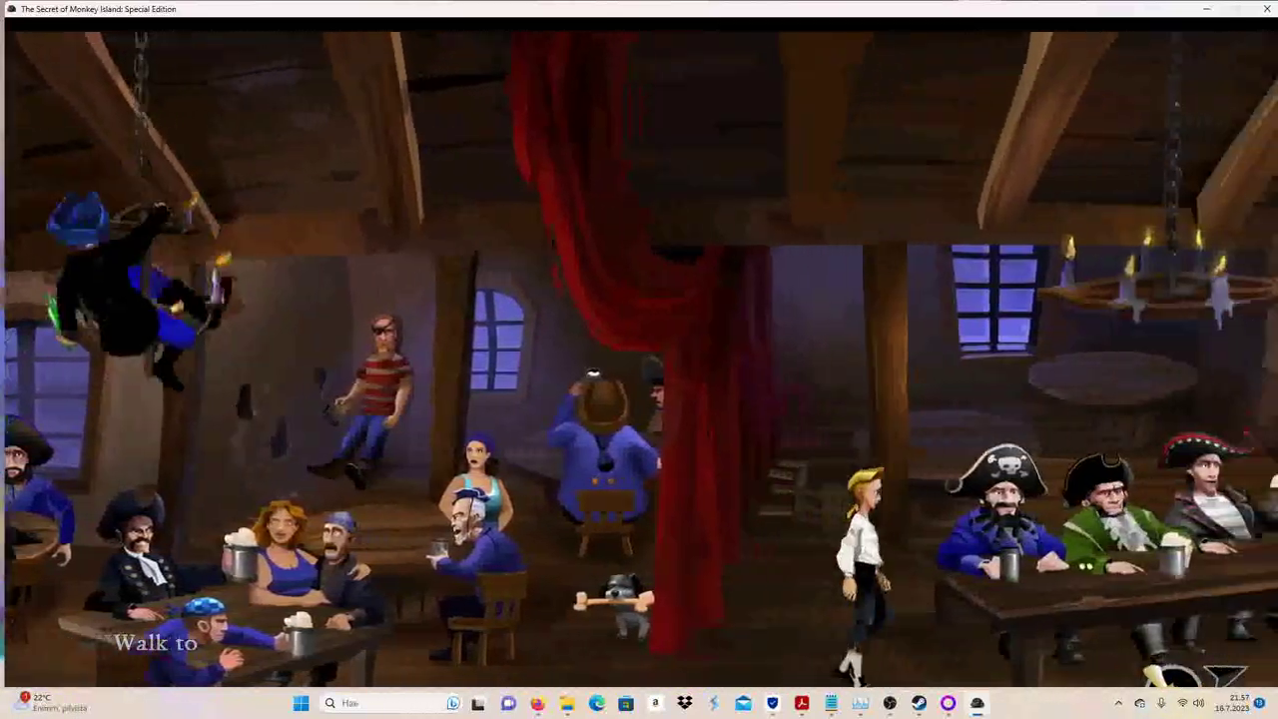
{"action": "key", "text": "i"}
{"action": "scroll", "coordinate": [1206, 646], "scroll_direction": "down", "scroll_amount": 2}
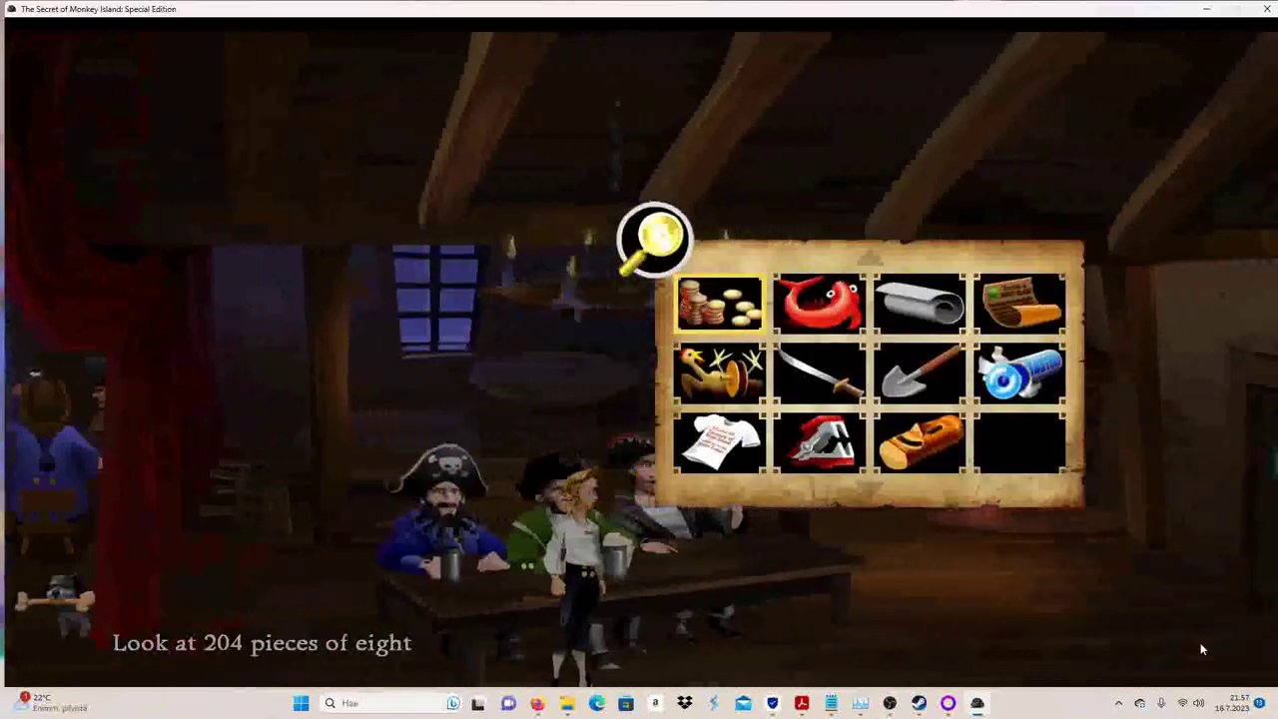
{"action": "left_click", "coordinate": [918, 443]}
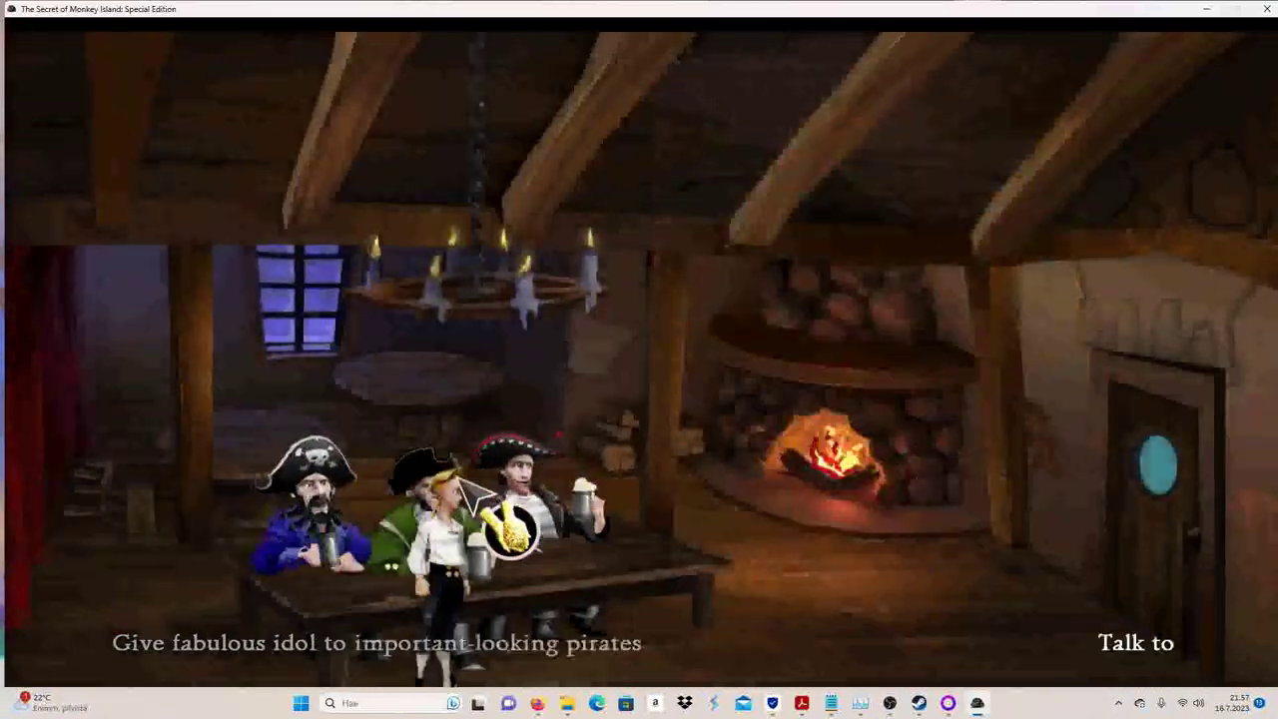
{"action": "left_click", "coordinate": [504, 514]}
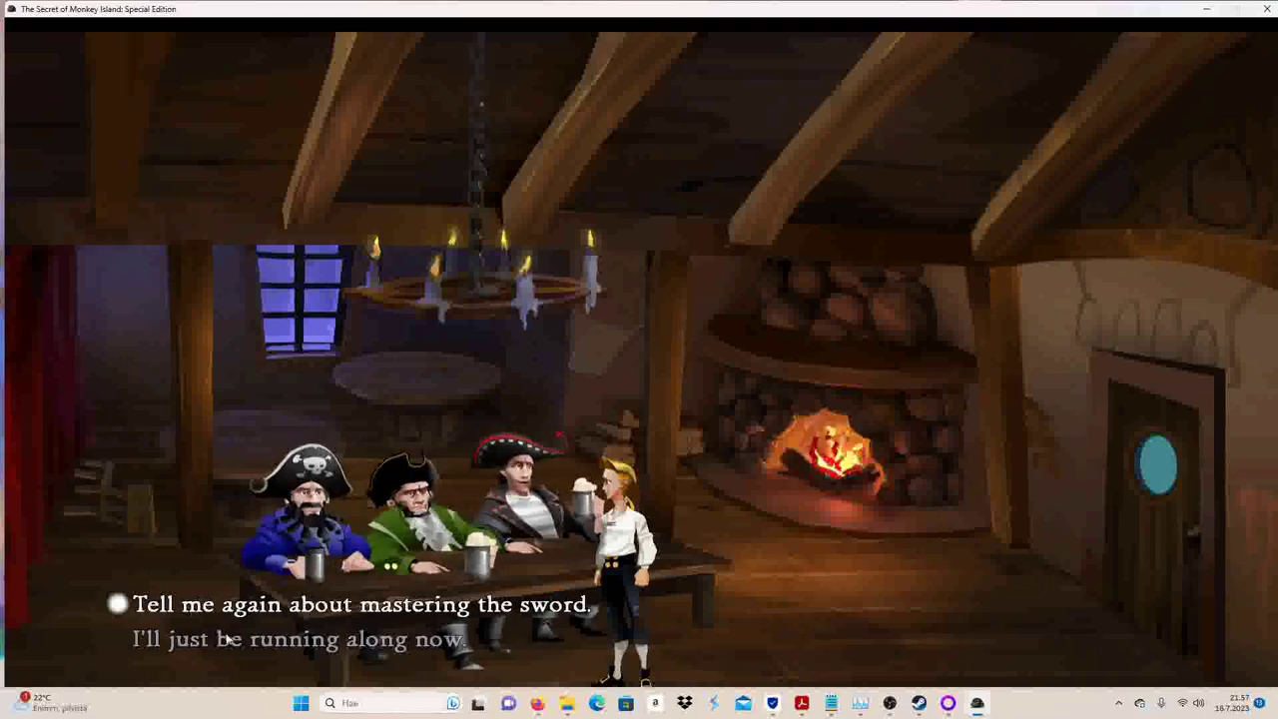
{"action": "left_click", "coordinate": [300, 639]}
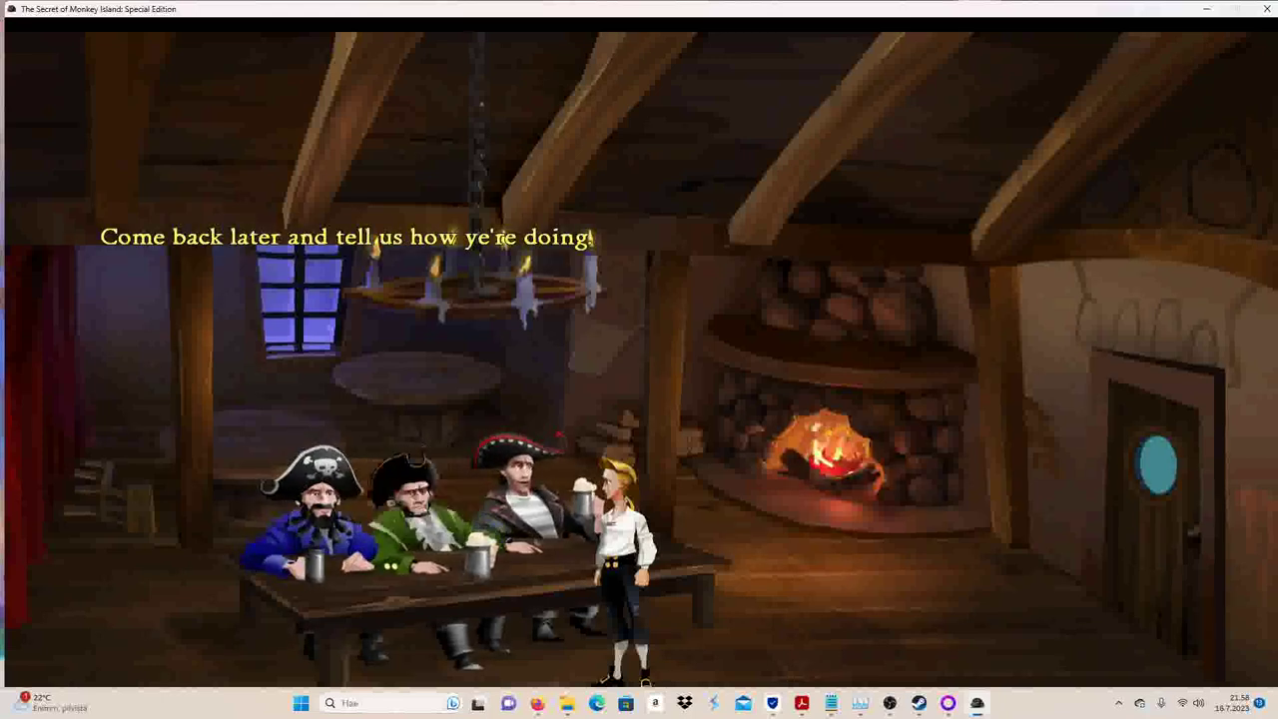
Step: Check the sword in the inventory, exit the bar, walk left to the dock, and pause
{"action": "key", "text": "i"}
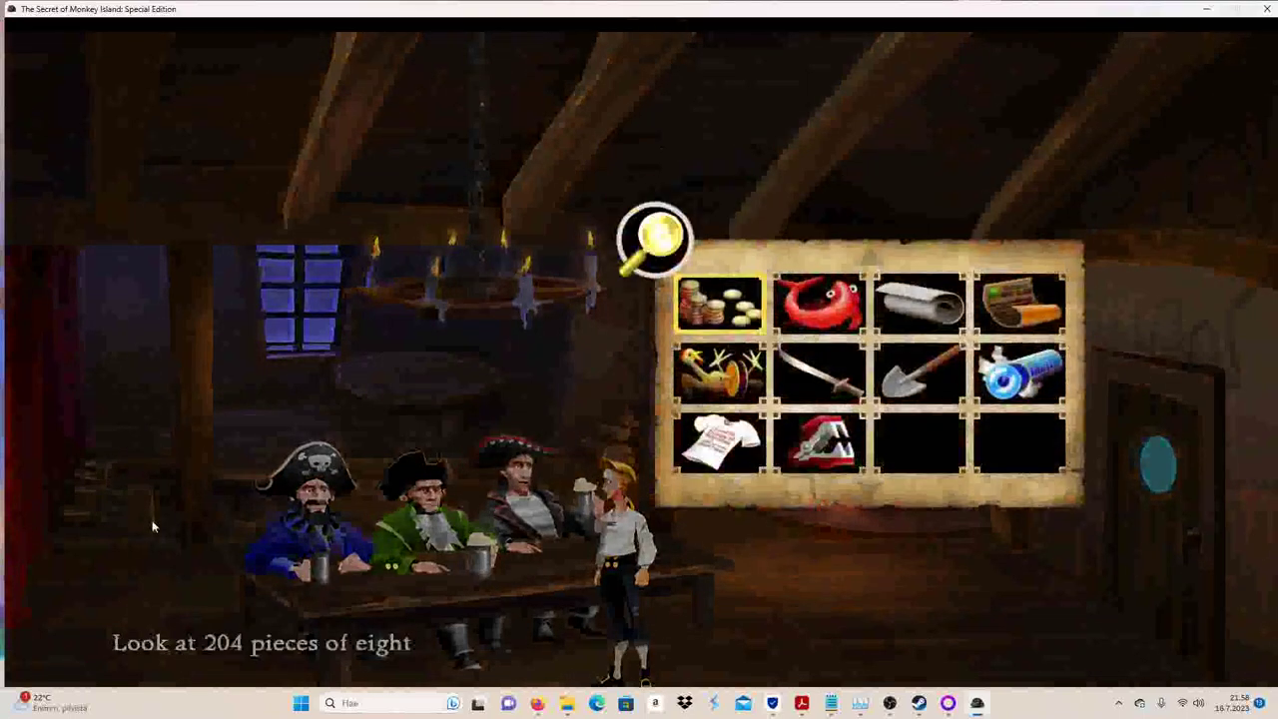
{"action": "right_click", "coordinate": [818, 375]}
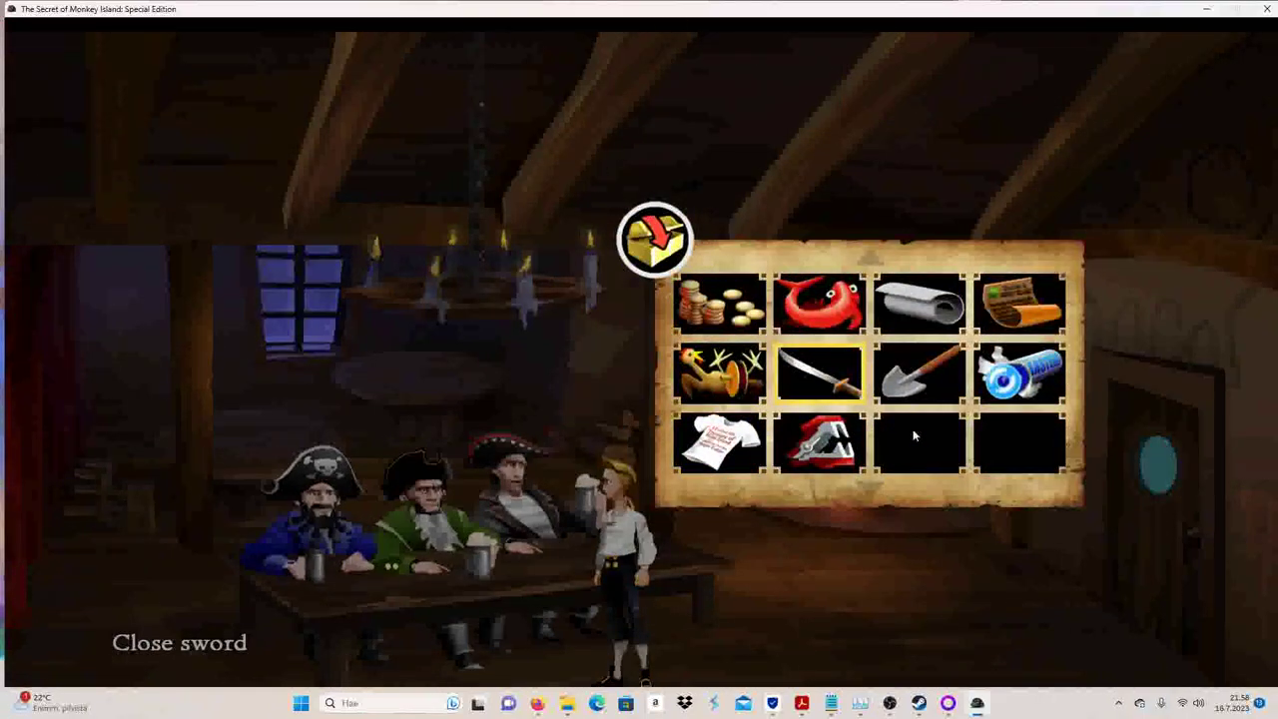
{"action": "key", "text": "i"}
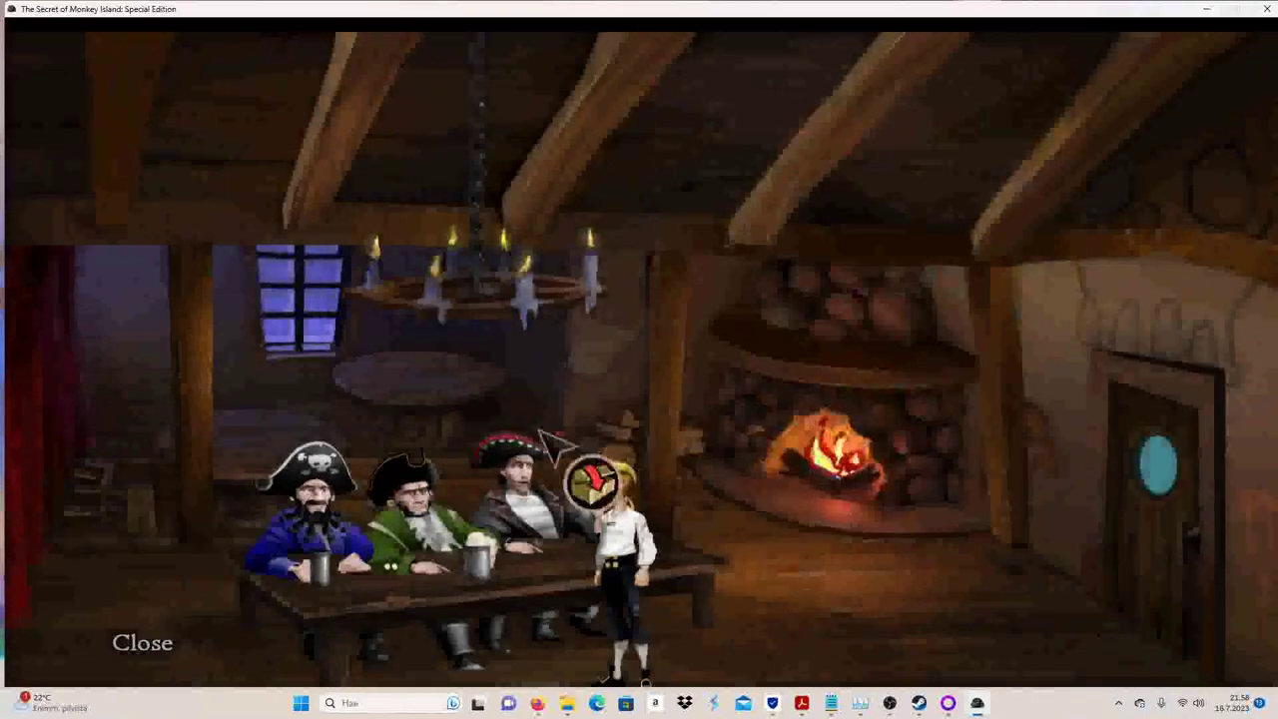
{"action": "left_click", "coordinate": [85, 664]}
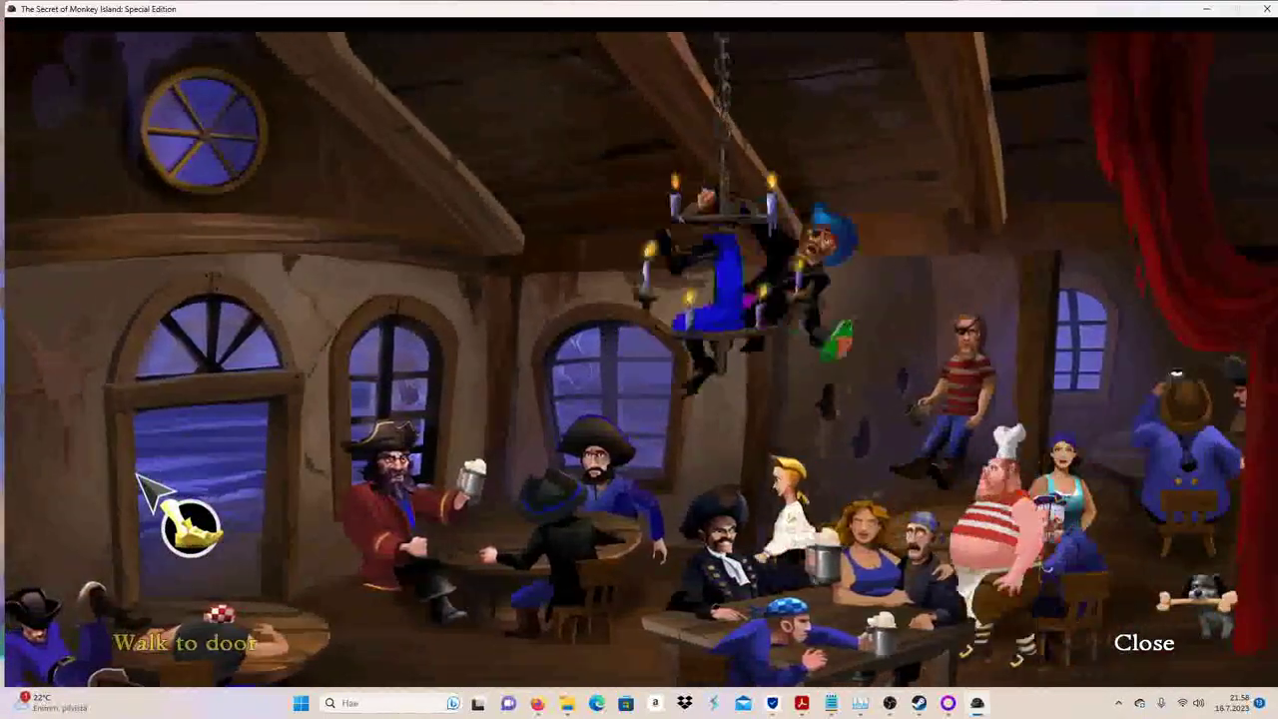
{"action": "left_click", "coordinate": [190, 524]}
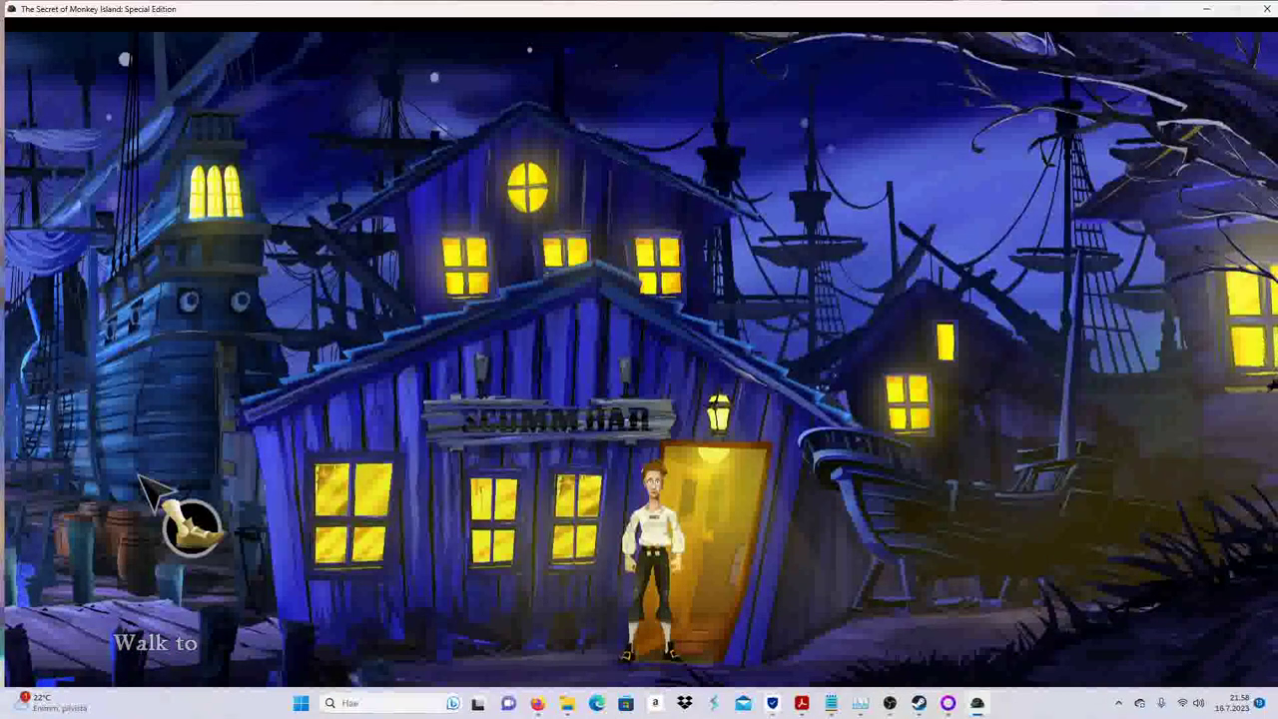
{"action": "left_click", "coordinate": [184, 659]}
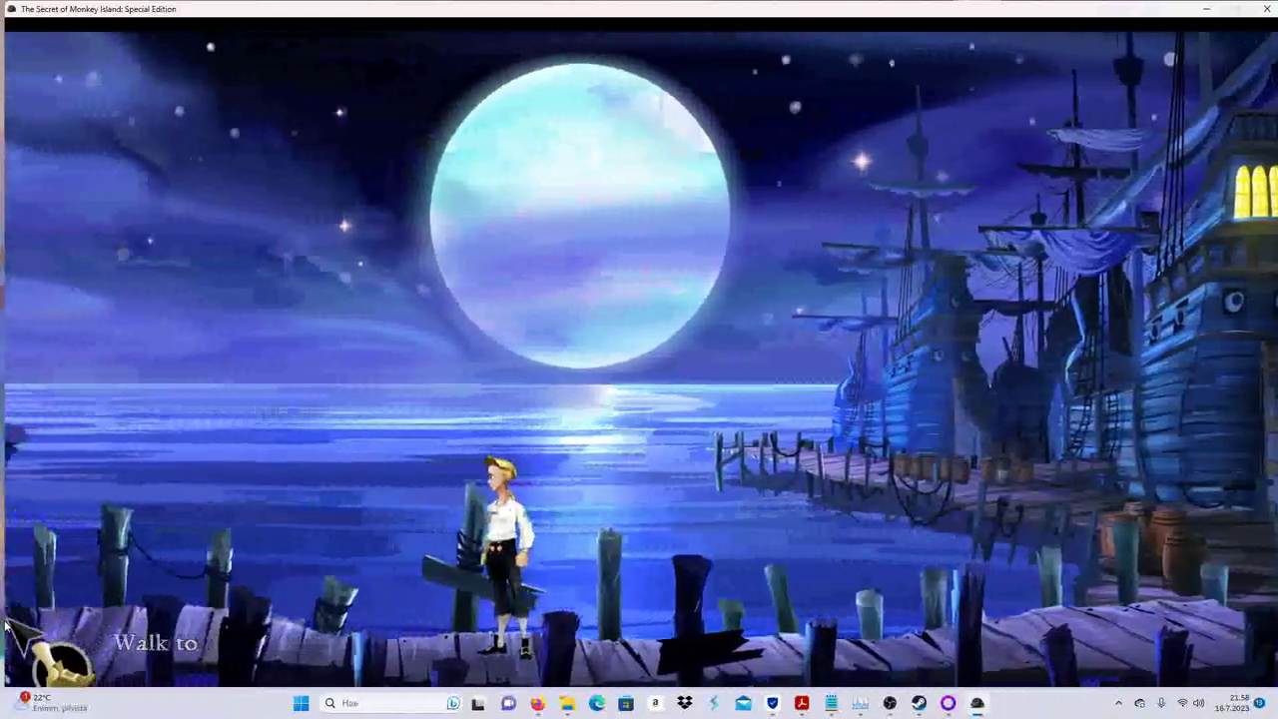
{"action": "key", "text": "Escape"}
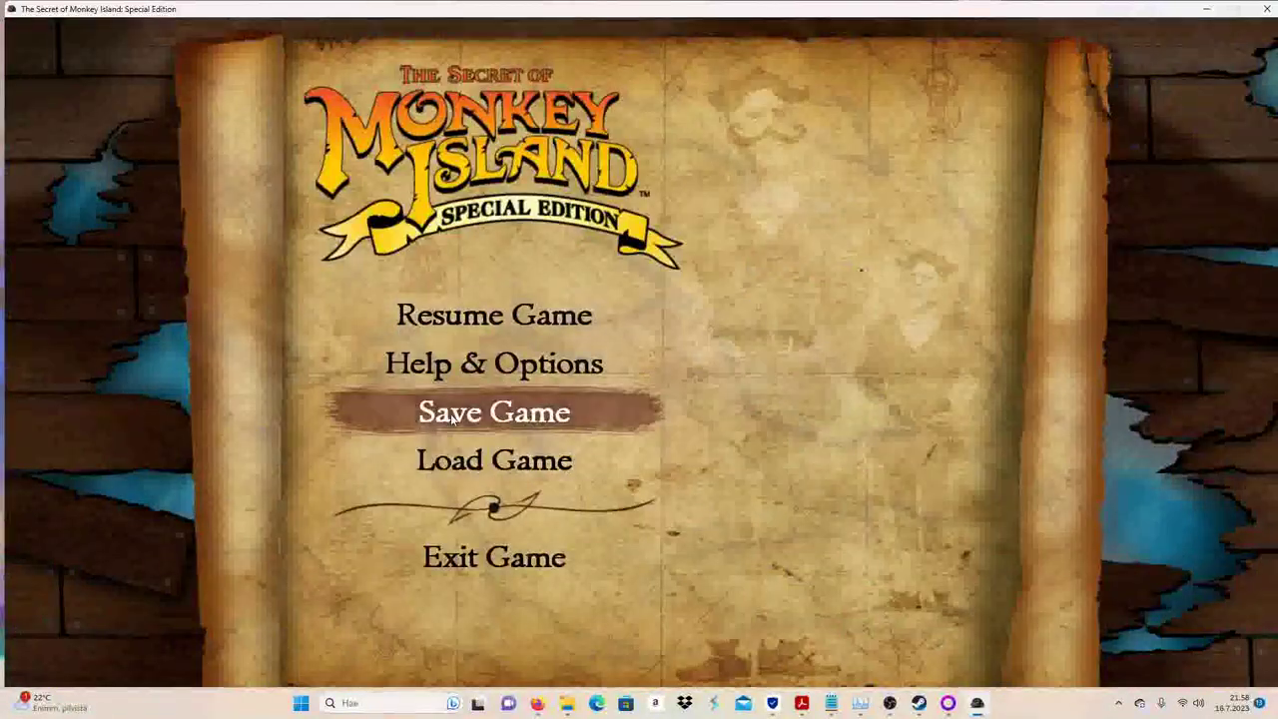
Step: Overwrite the middle save slot with current progress and close the menus to resume
{"action": "left_click", "coordinate": [450, 413]}
{"action": "left_click", "coordinate": [447, 478]}
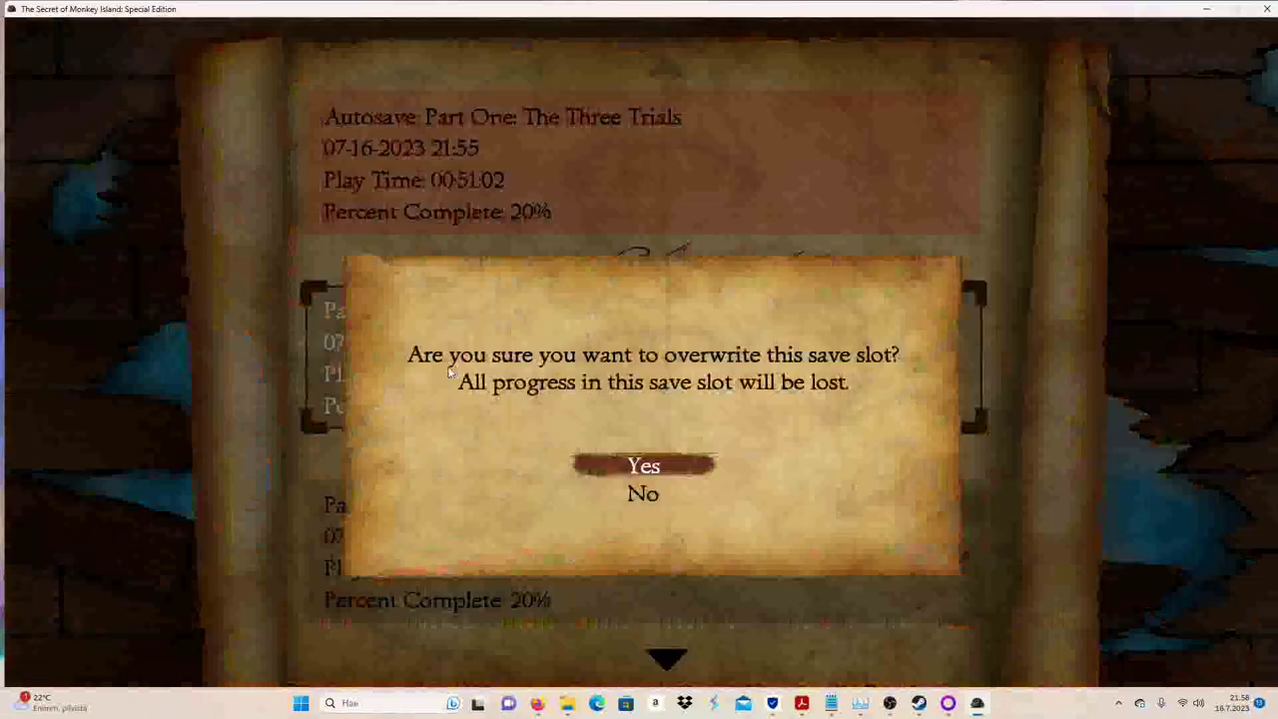
{"action": "left_click", "coordinate": [656, 467]}
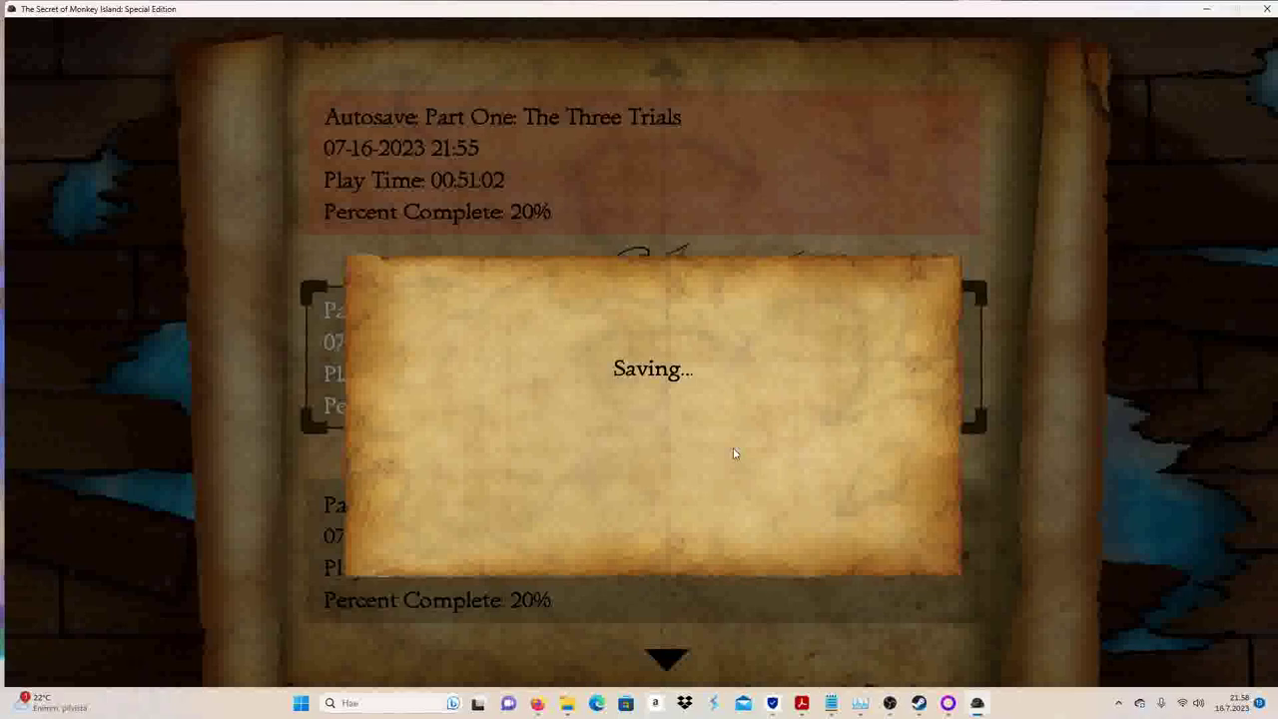
{"action": "key", "text": "Escape"}
{"action": "key", "text": "Escape"}
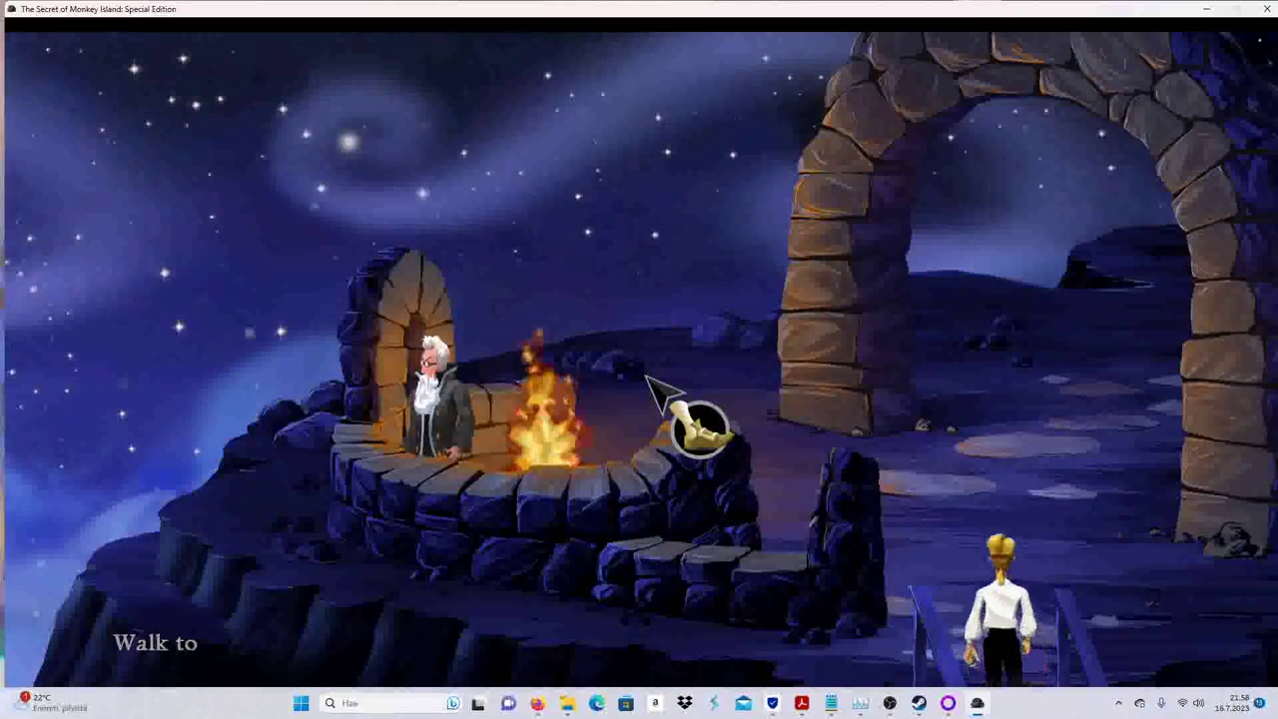
Step: Exit the lookout along the path and choose the bridge on the island map
{"action": "left_click", "coordinate": [963, 248]}
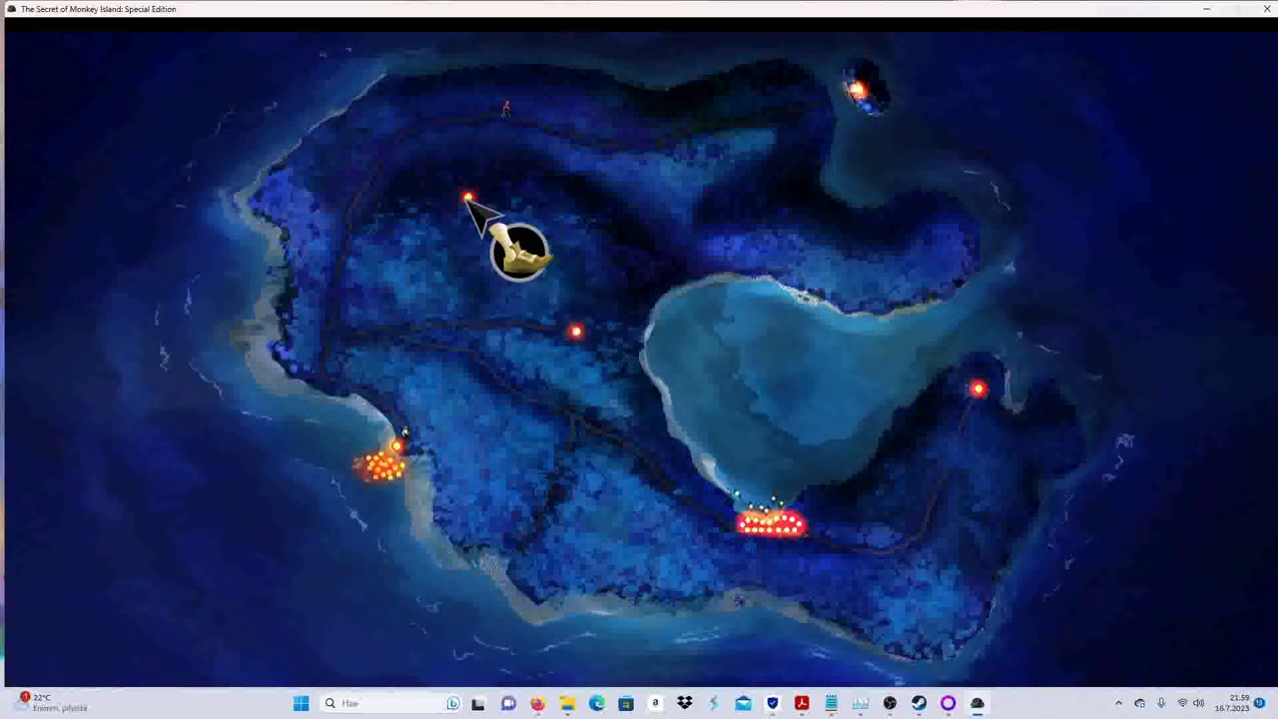
{"action": "left_click", "coordinate": [768, 519]}
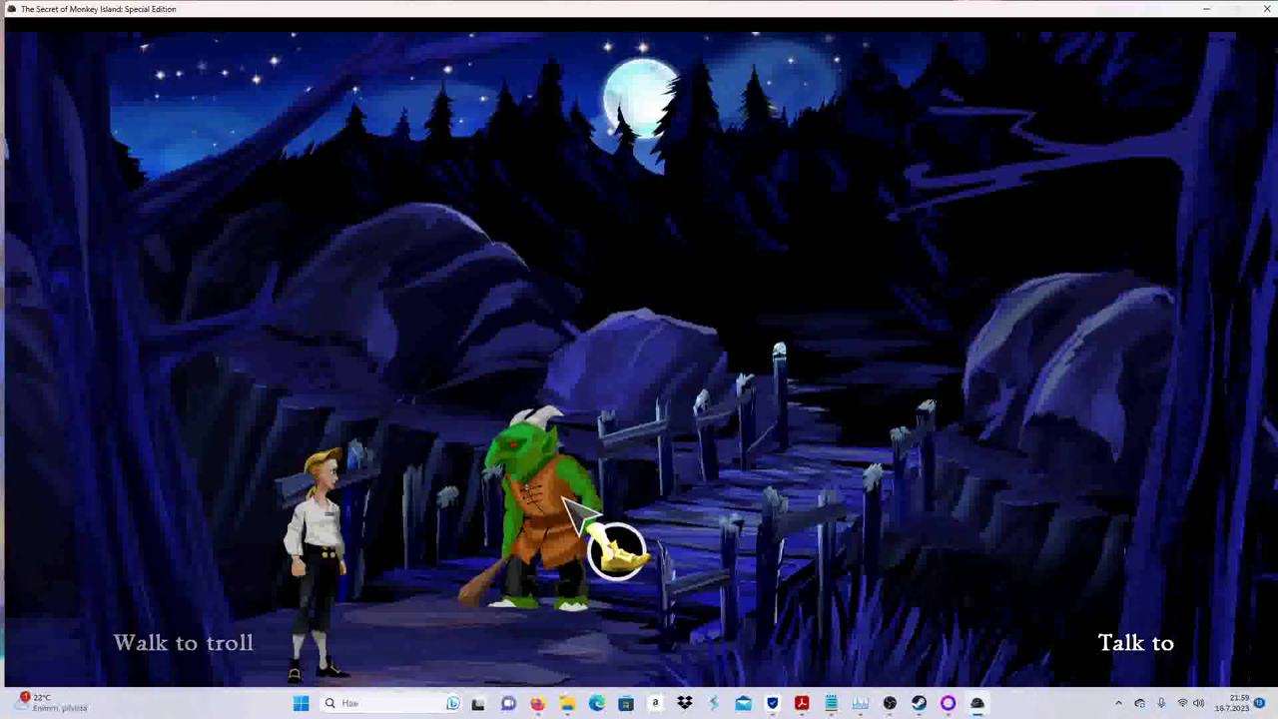
Step: Ask the troll the toll, guess rubber chicken and jockey shorts, then ready the fish to give
{"action": "left_click", "coordinate": [584, 519]}
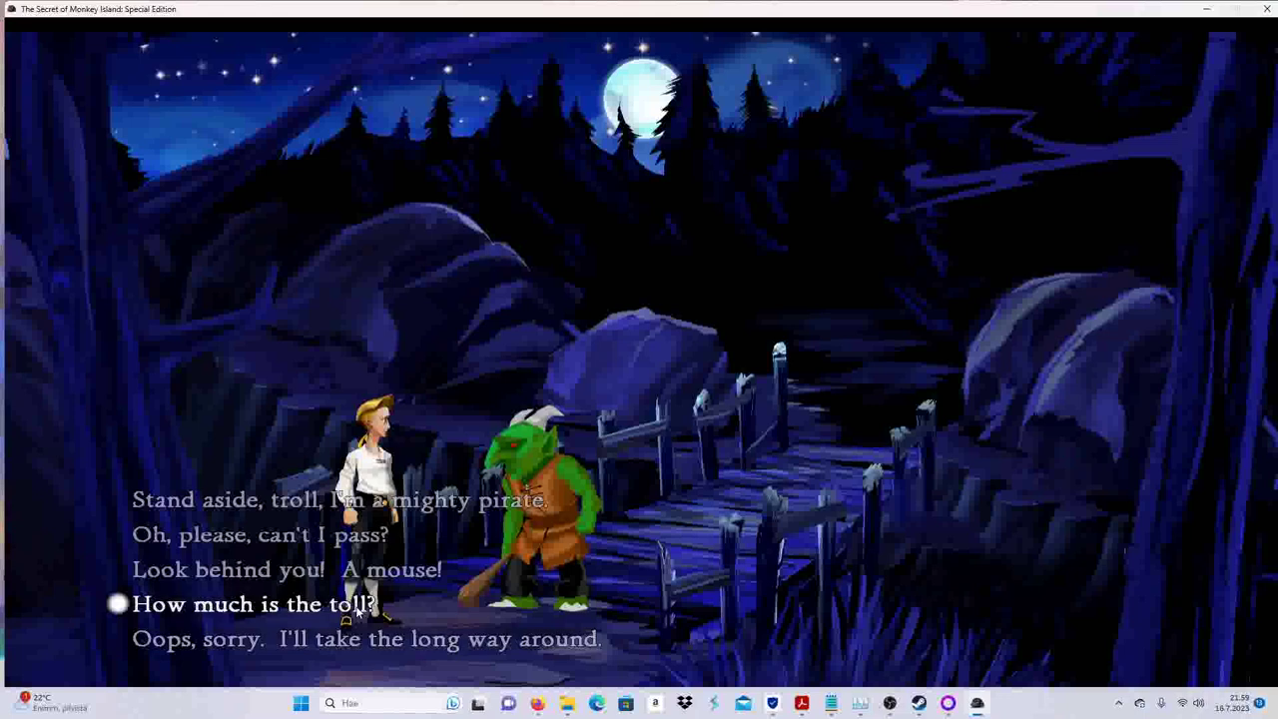
{"action": "left_click", "coordinate": [358, 606]}
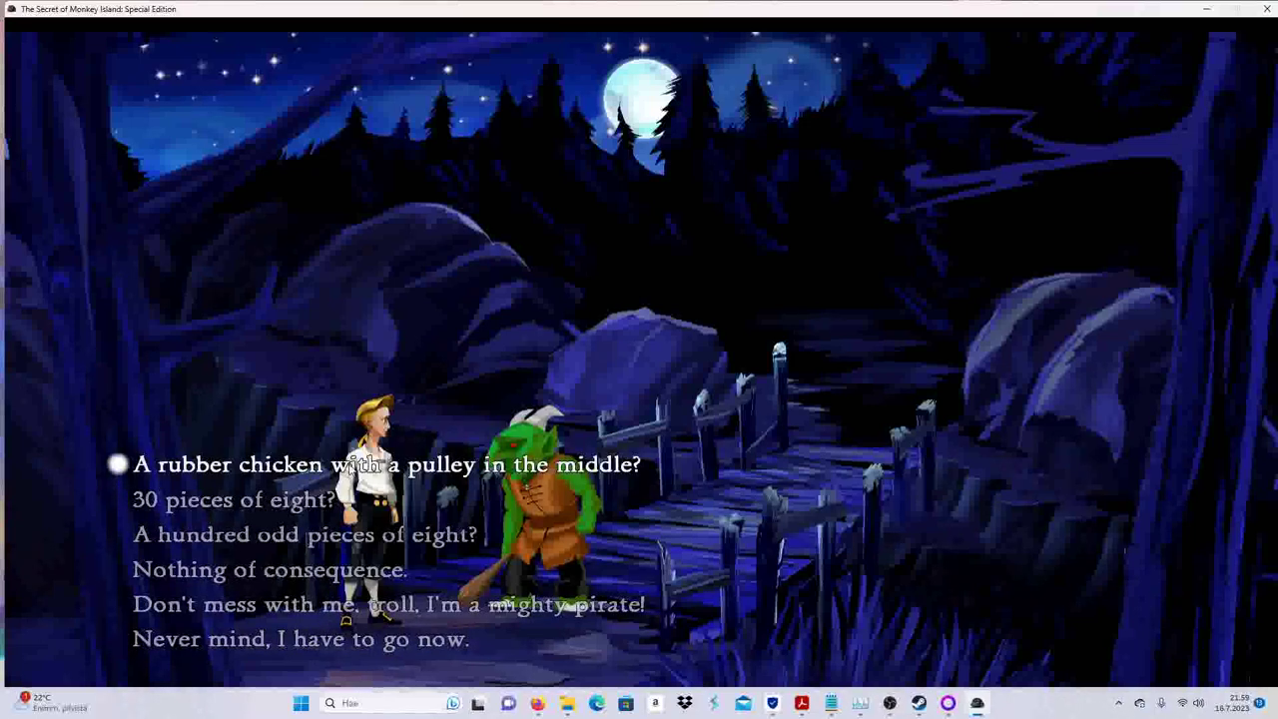
{"action": "left_click", "coordinate": [497, 464]}
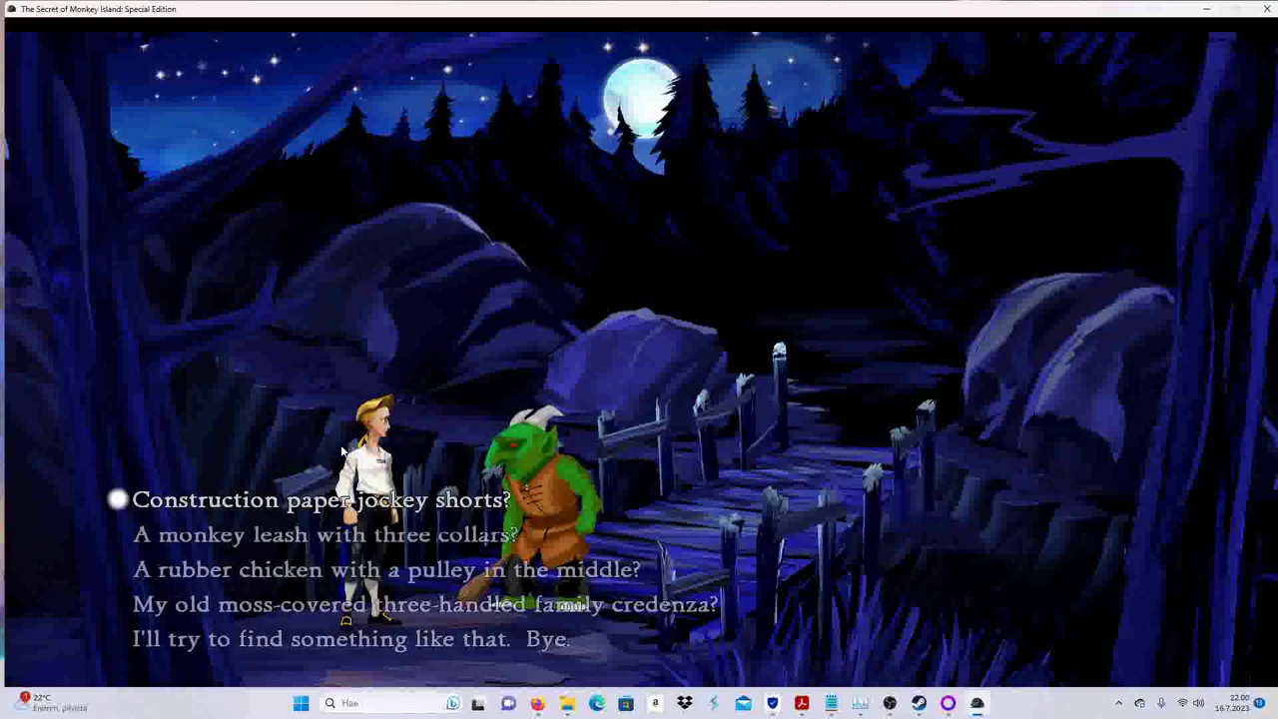
{"action": "left_click", "coordinate": [319, 500]}
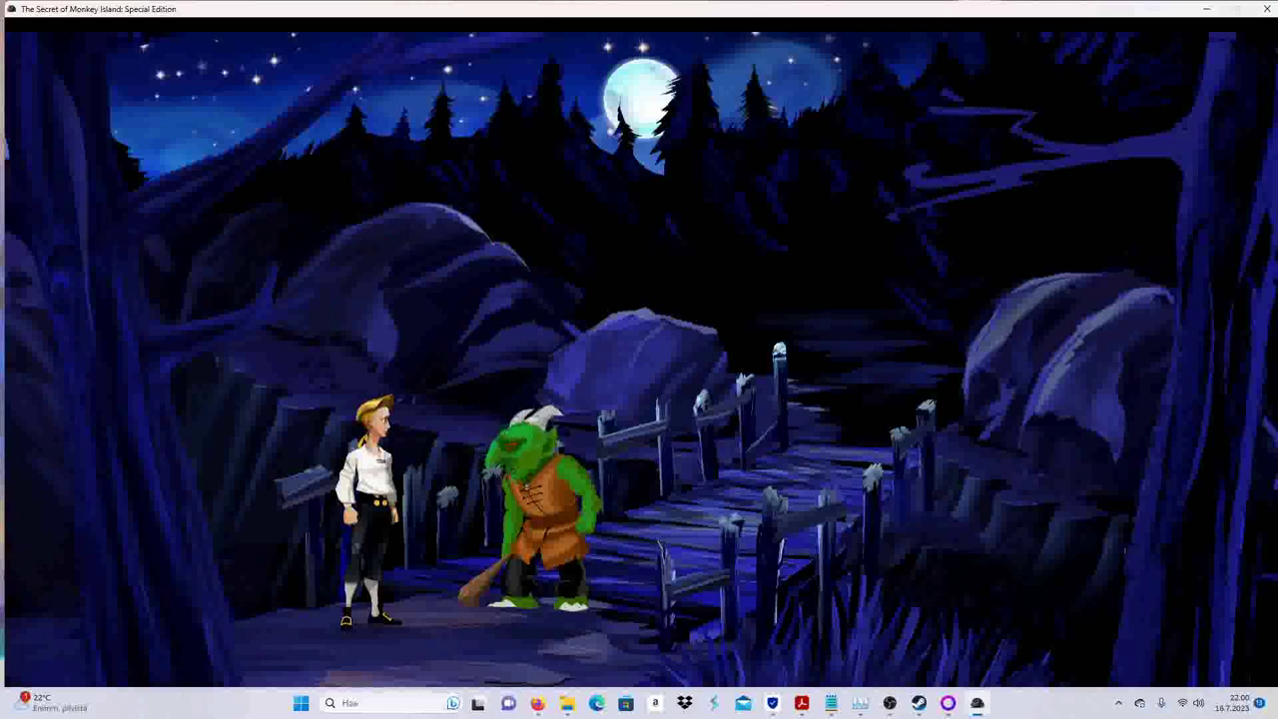
{"action": "left_click", "coordinate": [461, 432]}
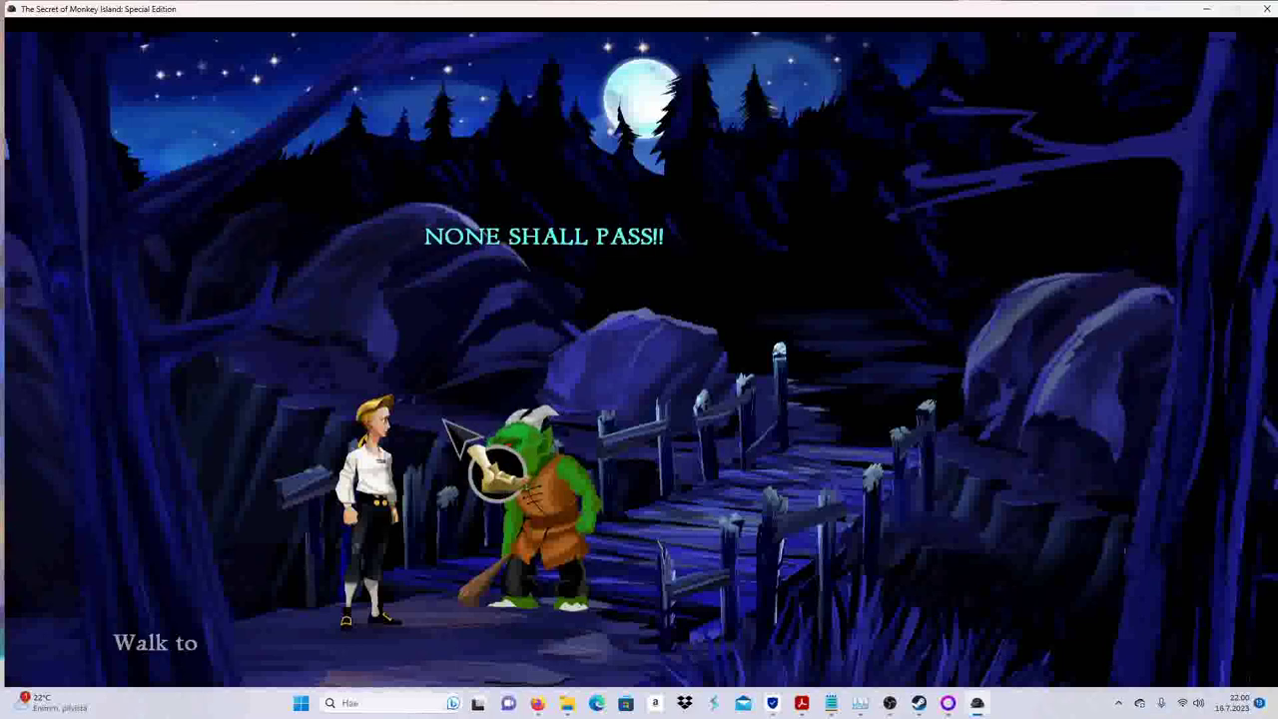
{"action": "right_click", "coordinate": [436, 495]}
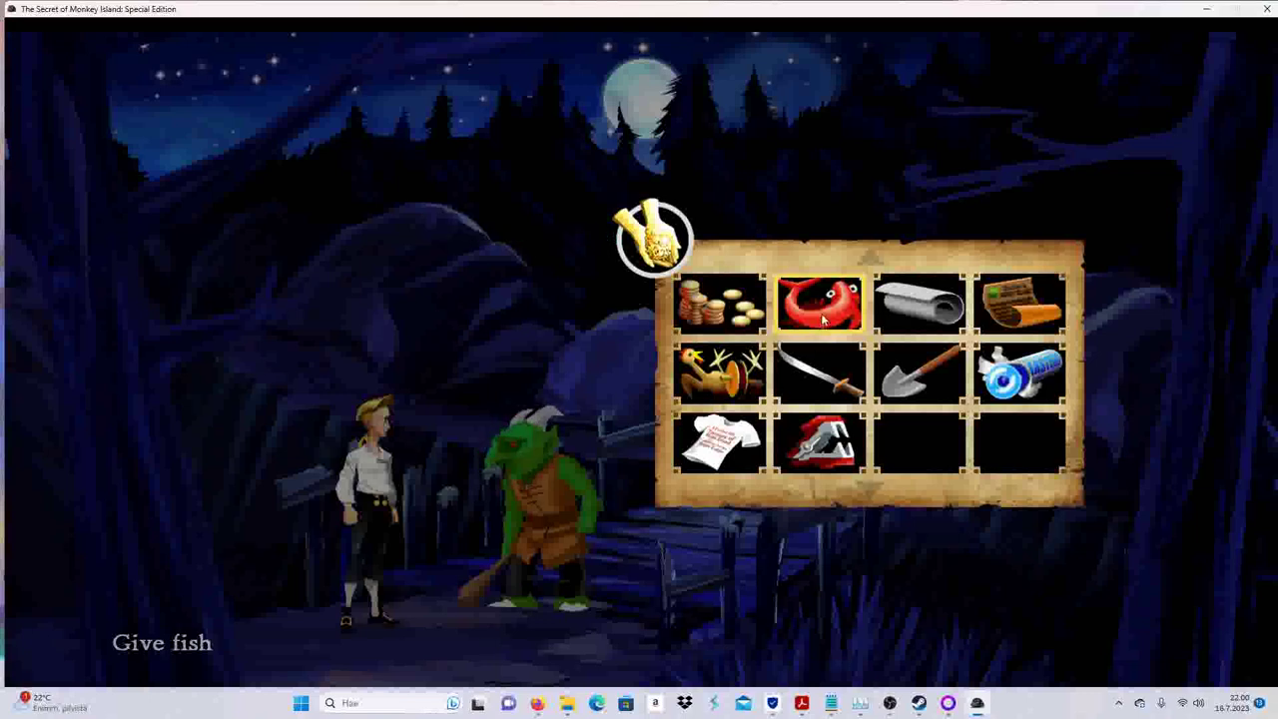
Step: Hand the red herring to the troll so he leaves the bridge
{"action": "left_click", "coordinate": [821, 313]}
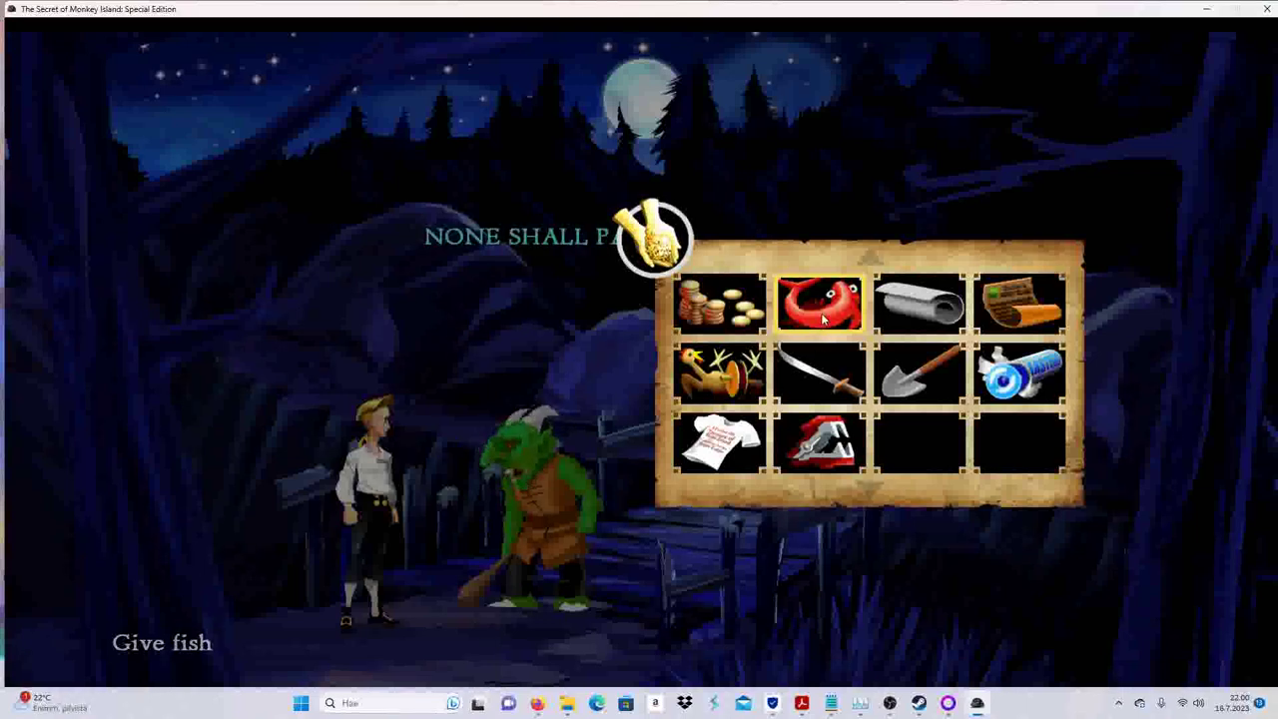
{"action": "left_click", "coordinate": [559, 494]}
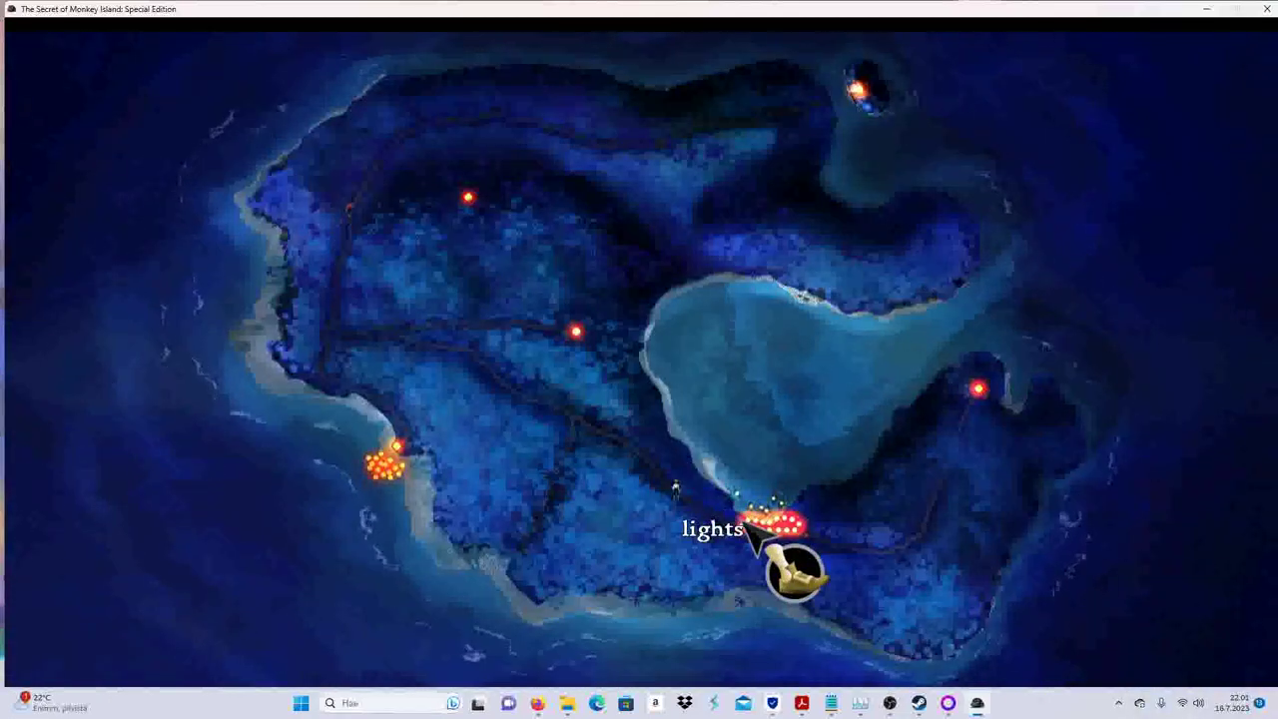
Step: Go to the house and look at Captain Smirk's Big Body Pirate Gym sign
{"action": "left_click", "coordinate": [1011, 398]}
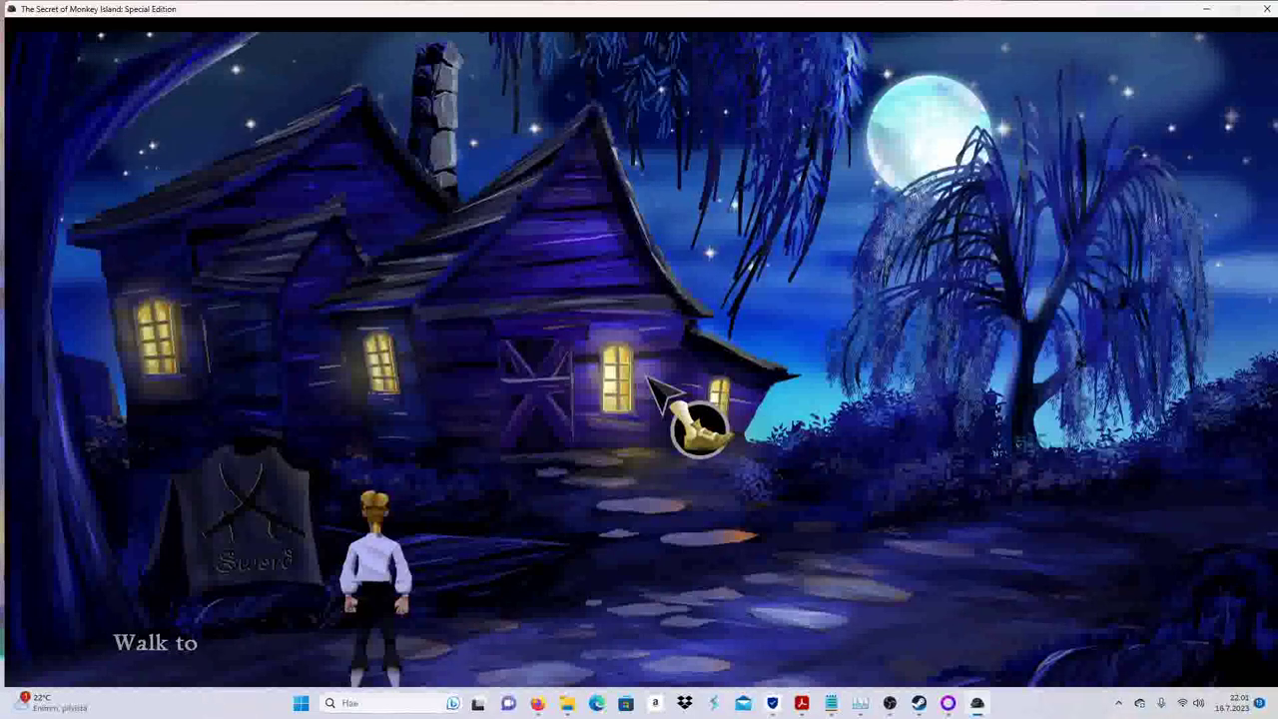
{"action": "right_click", "coordinate": [284, 519]}
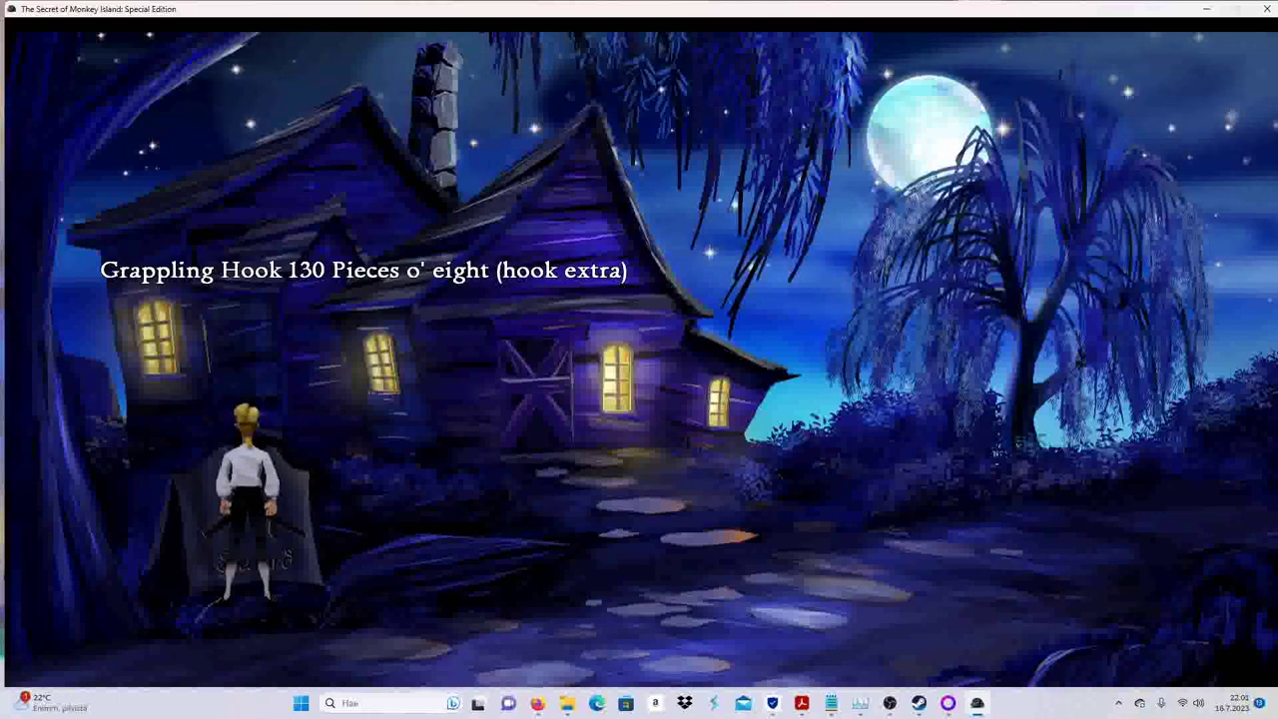
Step: Overwrite the third save slot (00:56:26 play time) and return to the game menu
{"action": "key", "text": "Escape"}
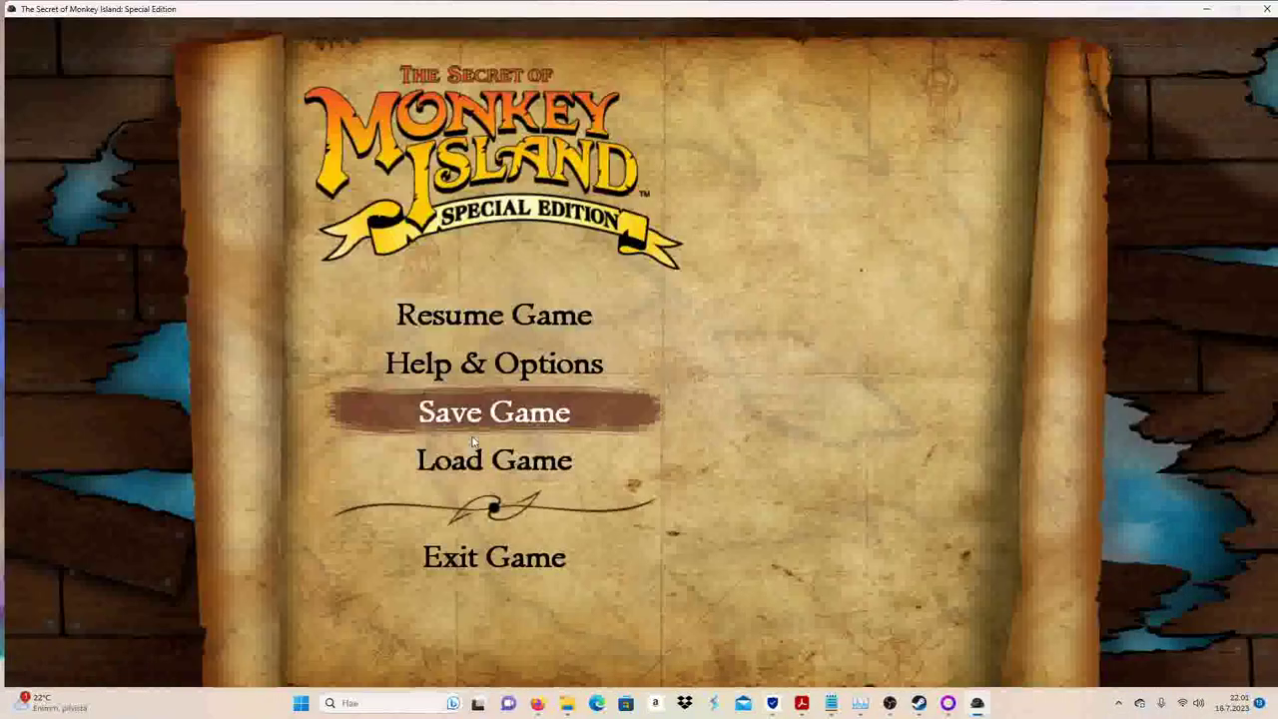
{"action": "left_click", "coordinate": [500, 409]}
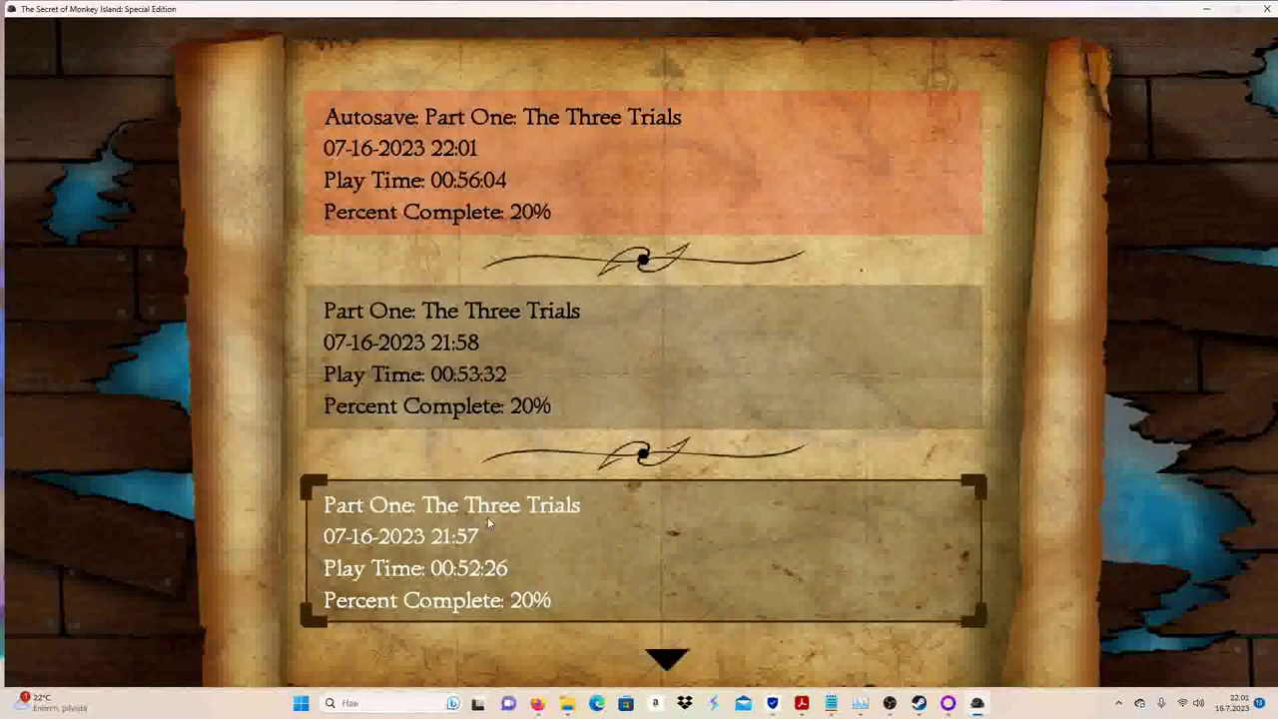
{"action": "left_click", "coordinate": [487, 516]}
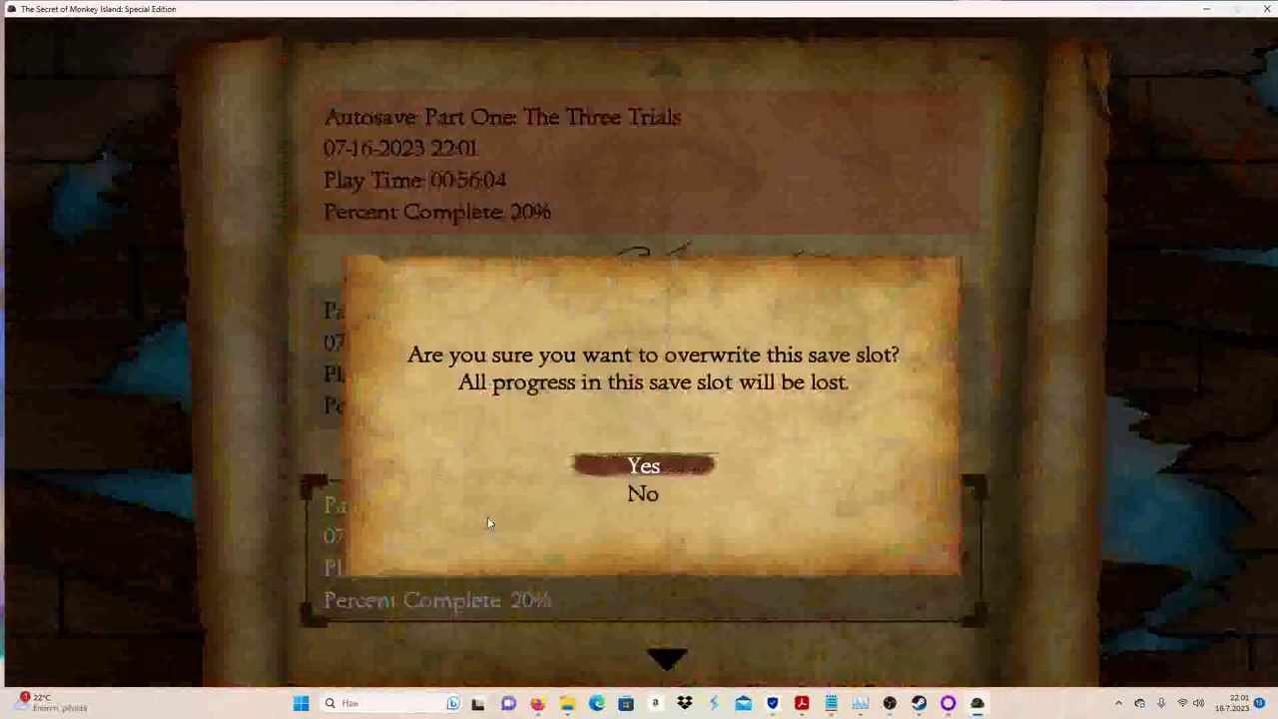
{"action": "left_click", "coordinate": [639, 459]}
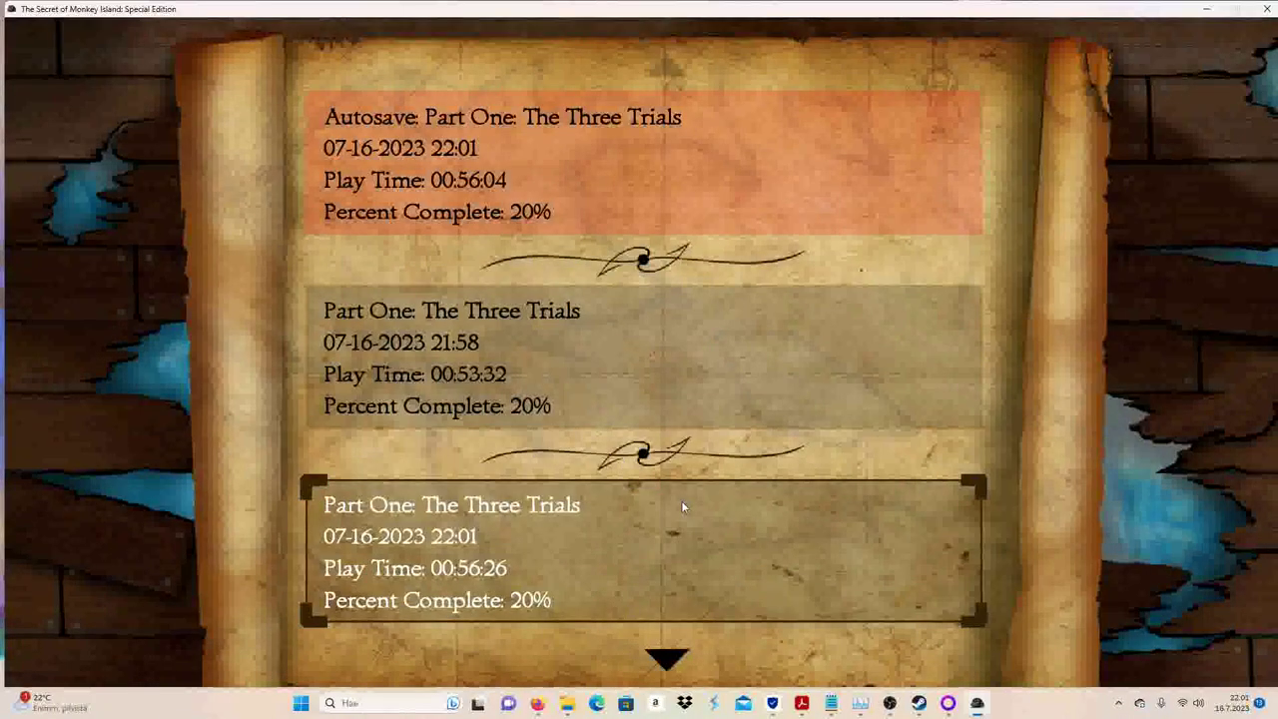
{"action": "key", "text": "Escape"}
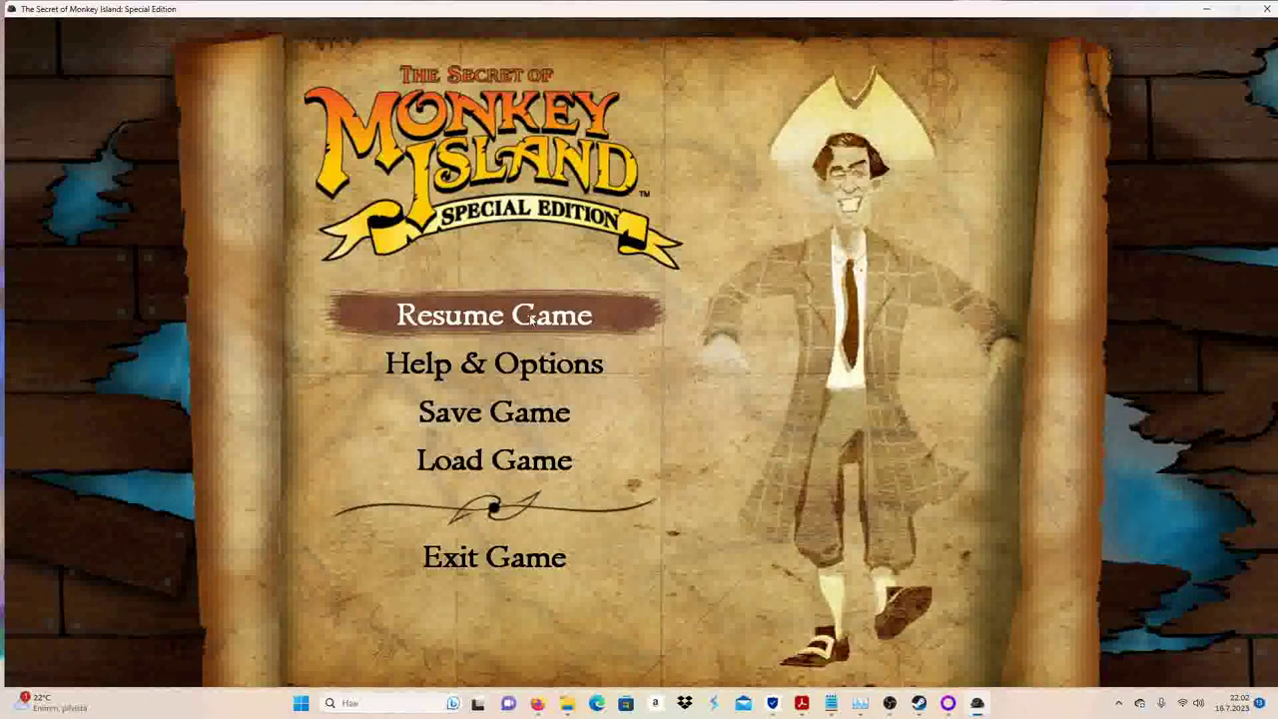
Step: Autosave and quit to the title menu, checking the new 22:02 Part One autosave
{"action": "left_click", "coordinate": [524, 579]}
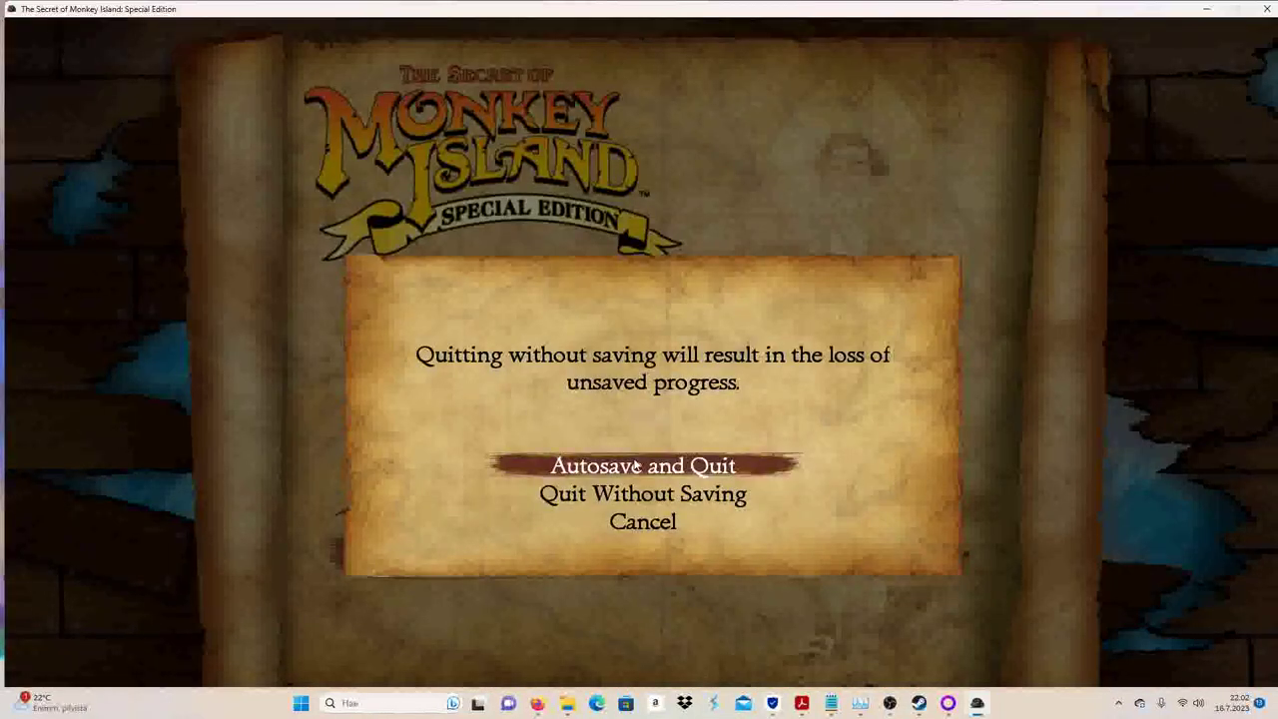
{"action": "left_click", "coordinate": [636, 465]}
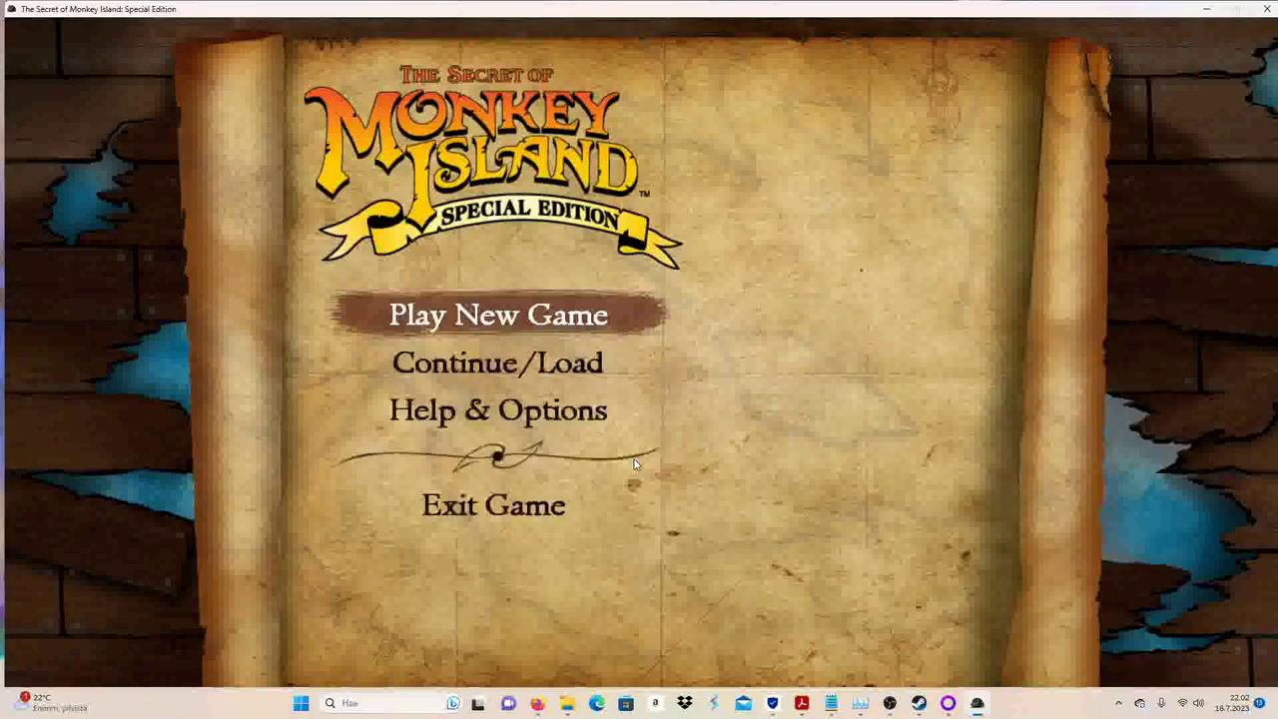
{"action": "left_click", "coordinate": [516, 354]}
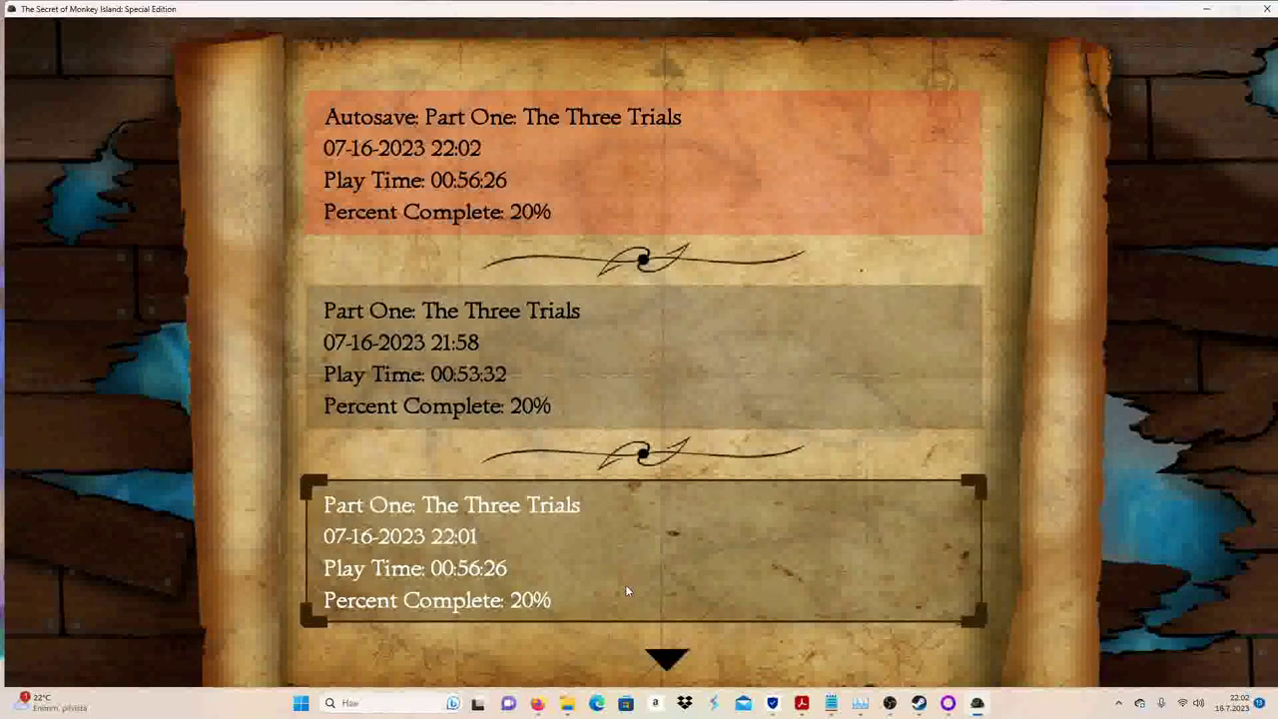
{"action": "key", "text": "Escape"}
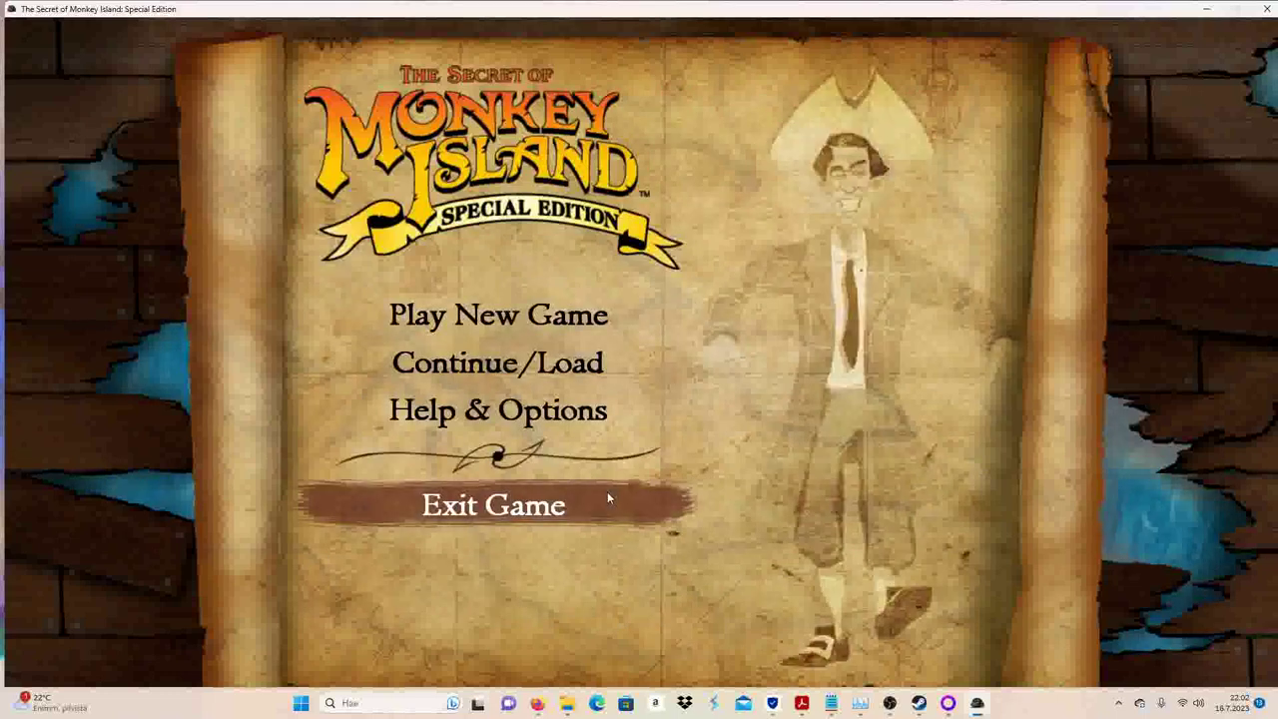